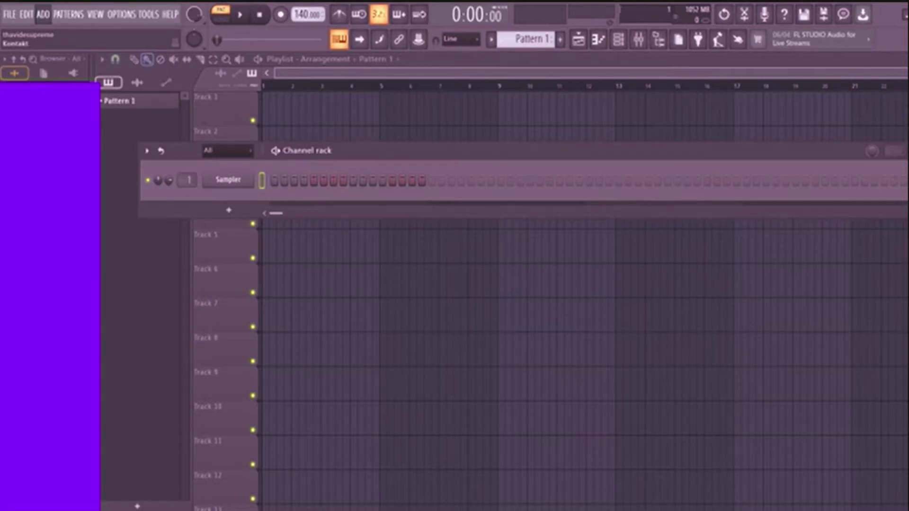
# Add a Kontakt channel to the project and load the SUBSTANCE instrument from its library list.
pyautogui.click(75, 256)
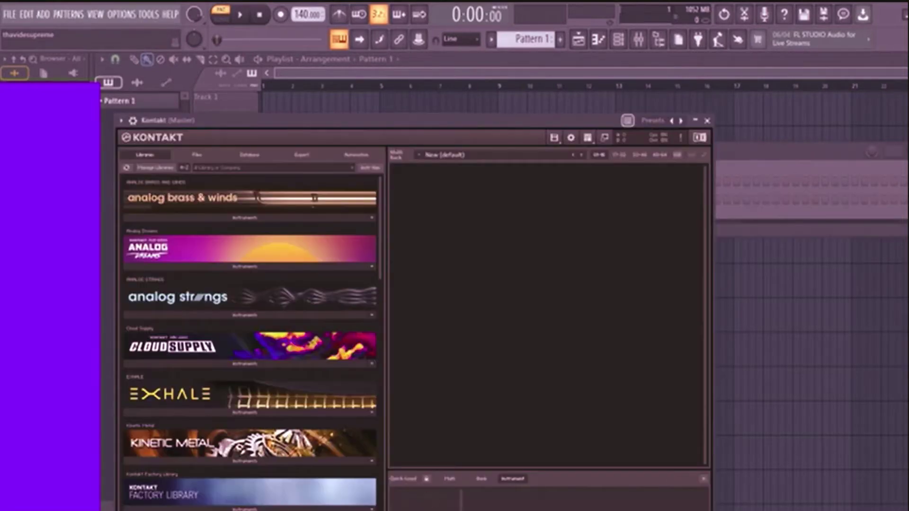
pyautogui.moveTo(380, 188); pyautogui.dragTo(360, 430)
pyautogui.moveTo(326, 121); pyautogui.dragTo(331, 75)
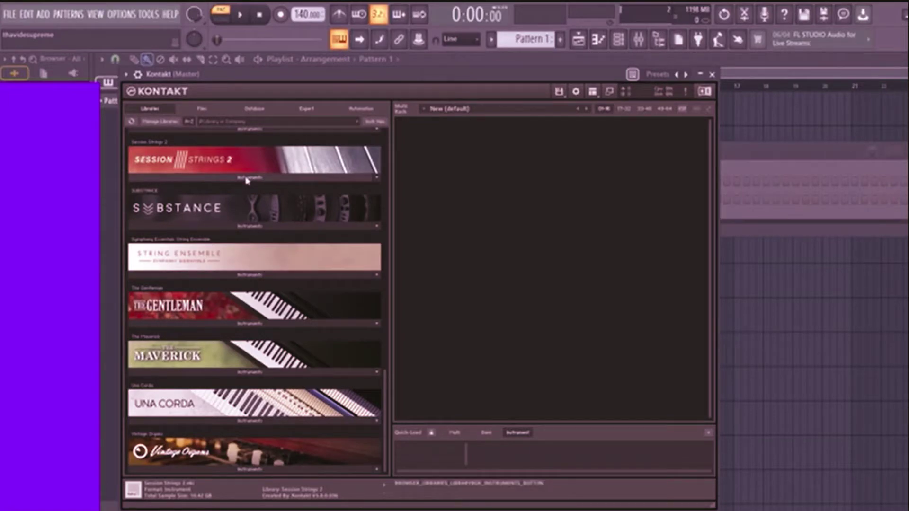
pyautogui.click(213, 227)
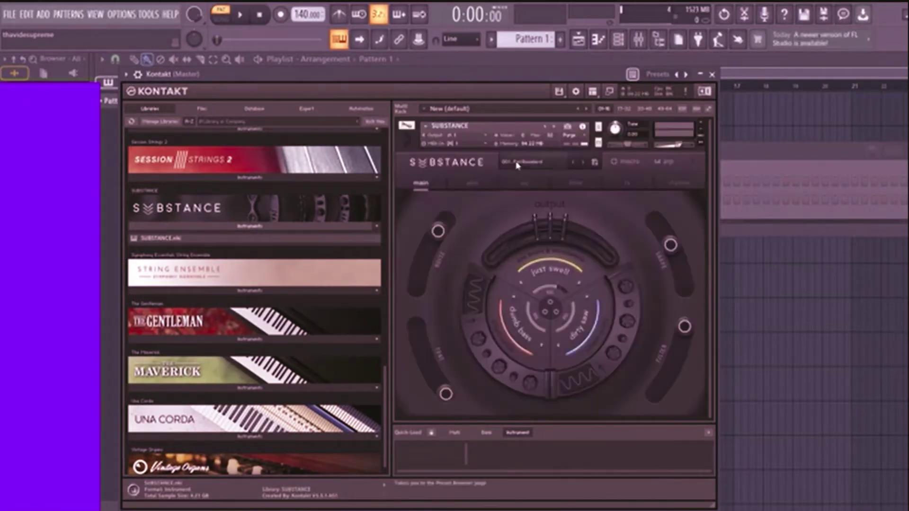
# Open the SUBSTANCE preset browser and filter the presets by synth, analog and pluck.
pyautogui.click(516, 163)
pyautogui.click(517, 164)
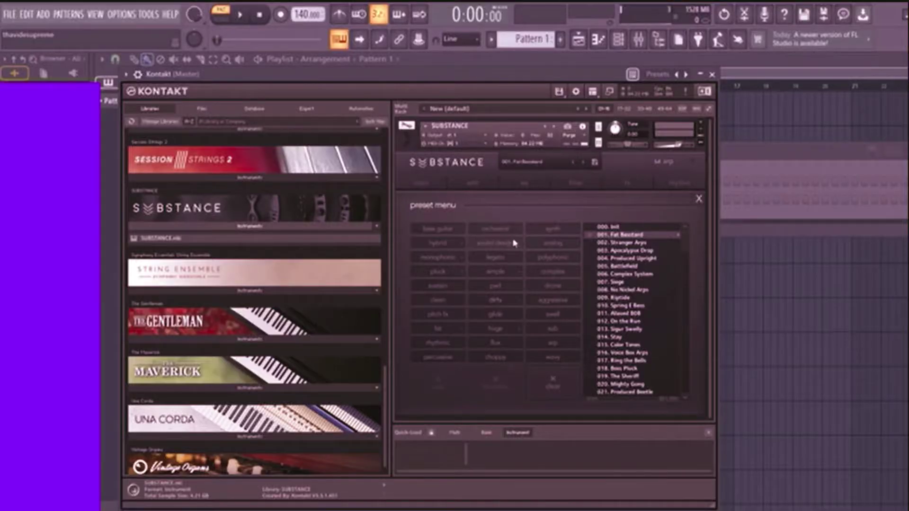
pyautogui.click(553, 231)
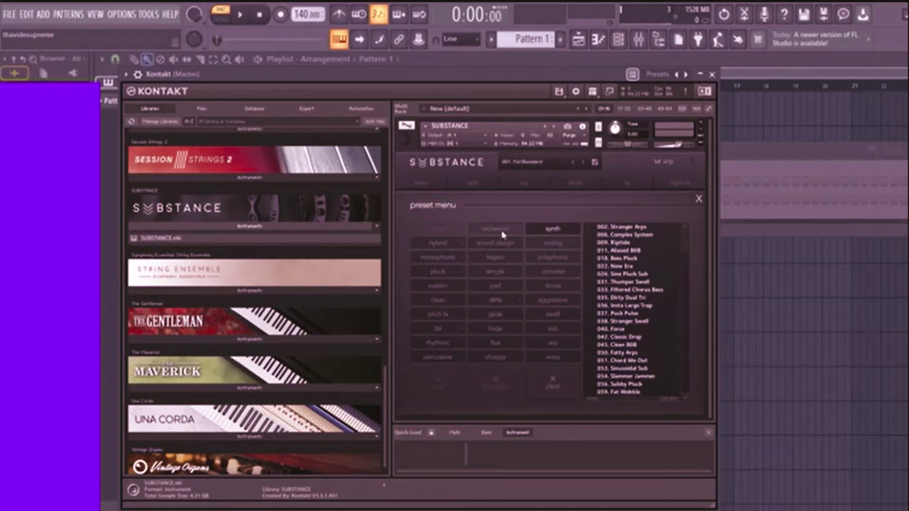
pyautogui.click(551, 243)
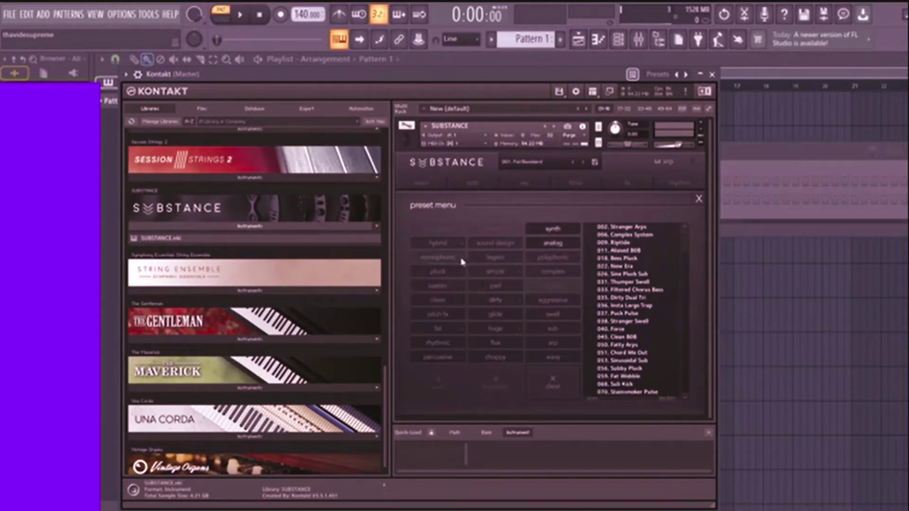
pyautogui.click(437, 272)
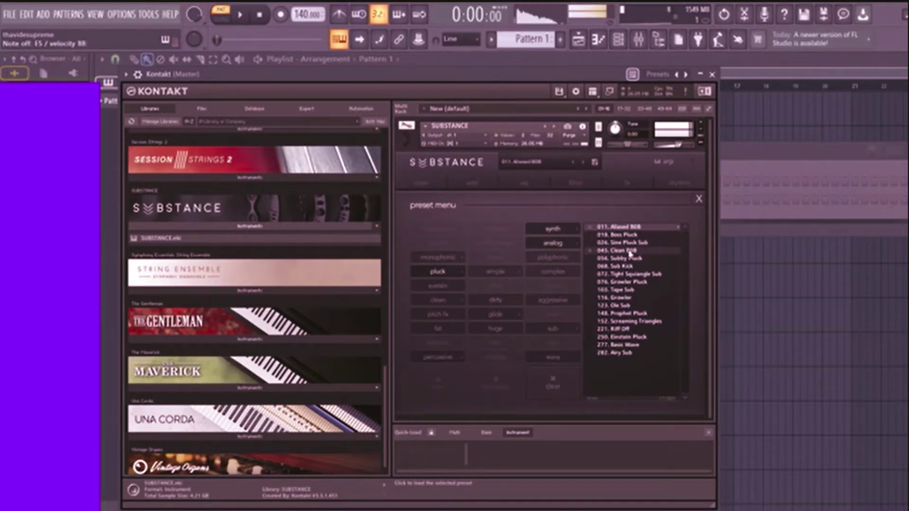
# Audition the filtered presets from Boss Pluck through Sub Kick and load 072. Tight Squiangle Sub.
pyautogui.click(649, 237)
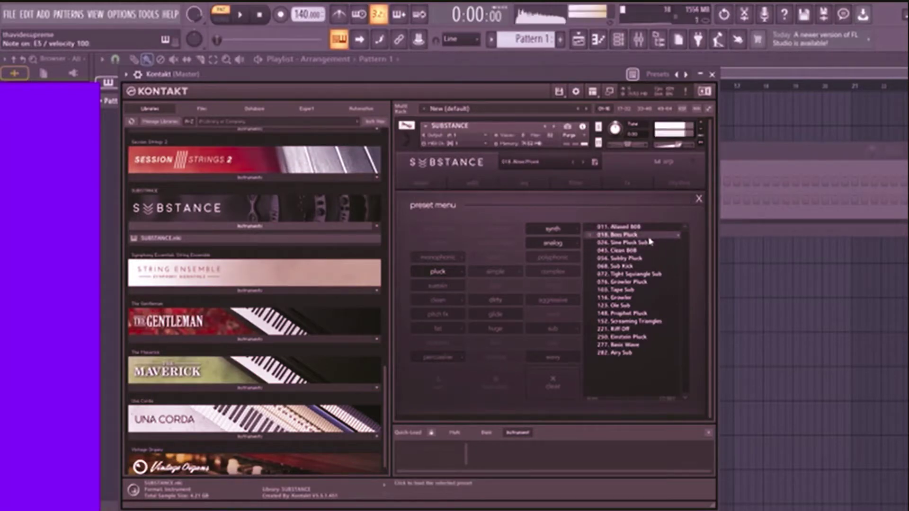
pyautogui.click(644, 243)
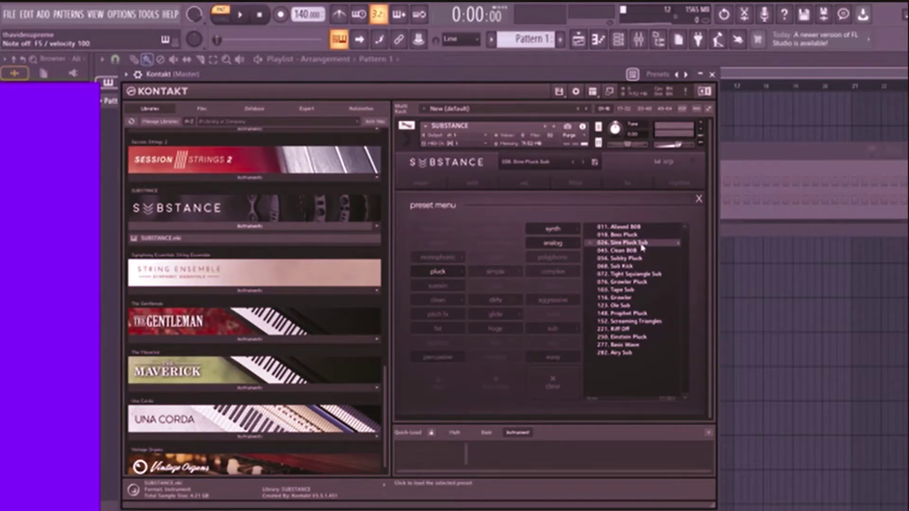
pyautogui.moveTo(543, 126); pyautogui.dragTo(565, 132)
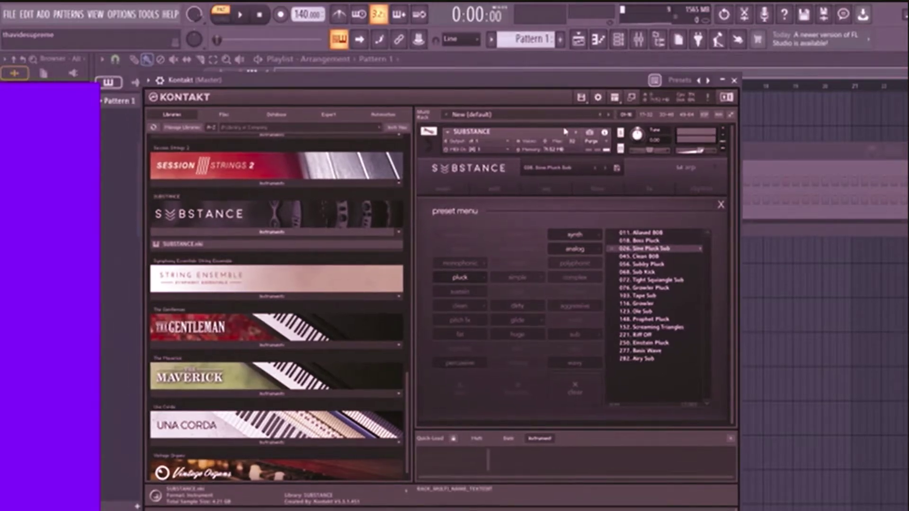
pyautogui.press('x')
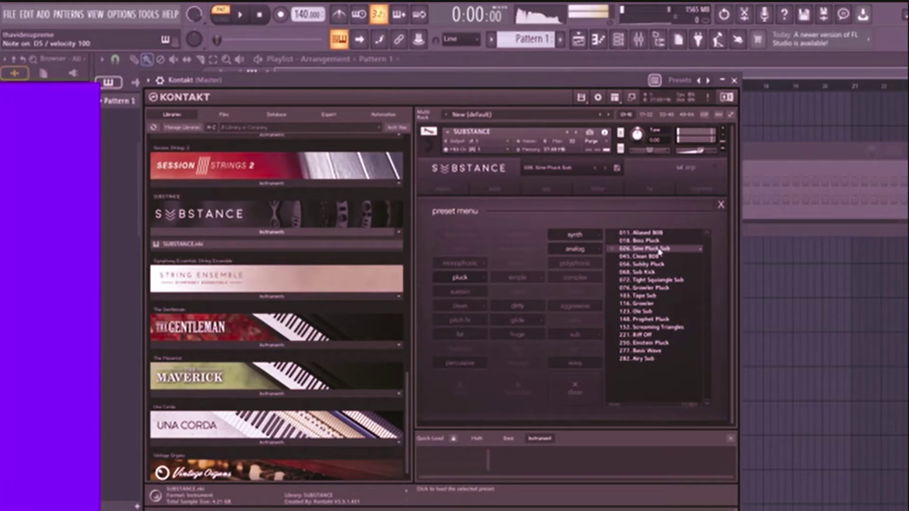
pyautogui.click(649, 258)
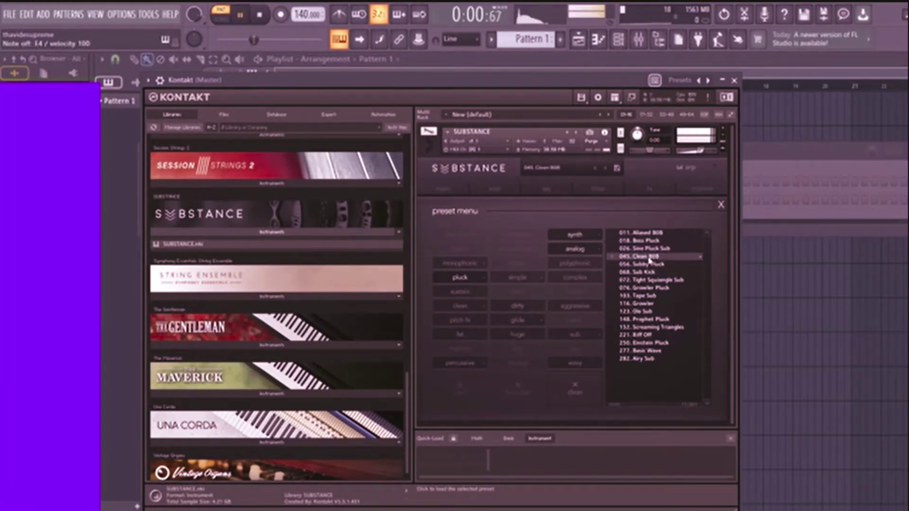
pyautogui.click(650, 265)
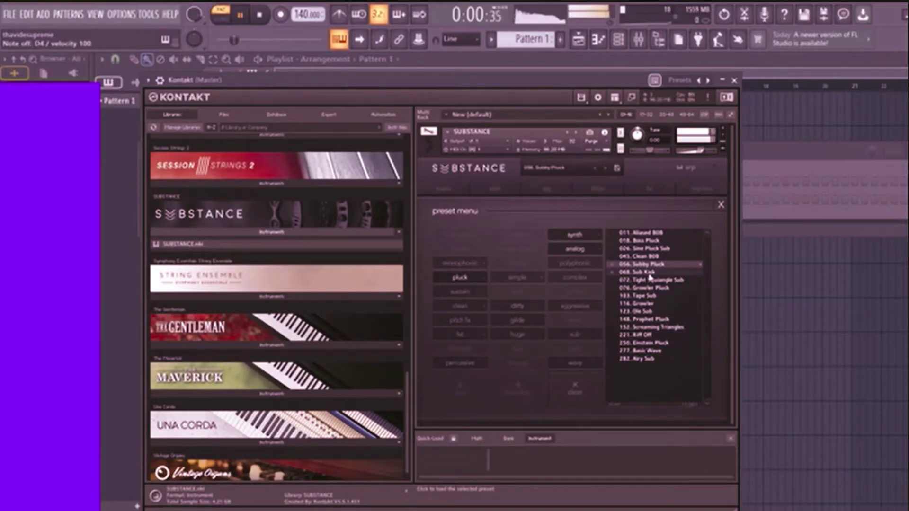
pyautogui.click(650, 273)
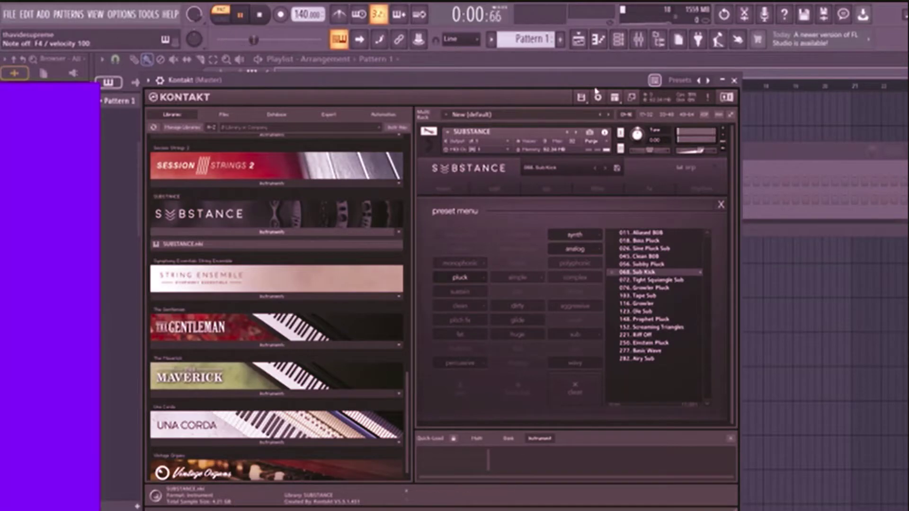
pyautogui.click(635, 281)
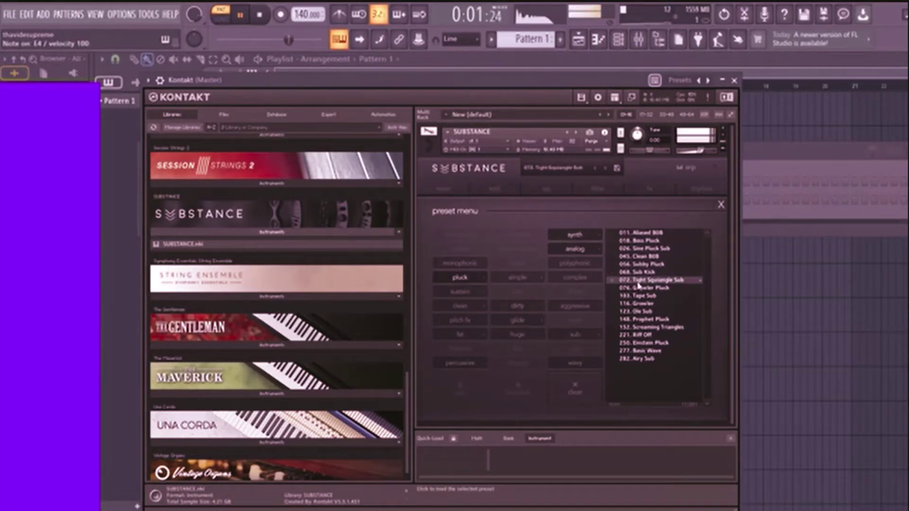
# Open the piano roll for the Kontakt channel and draw an E4 note at the start of bar 1.
pyautogui.press('F6')
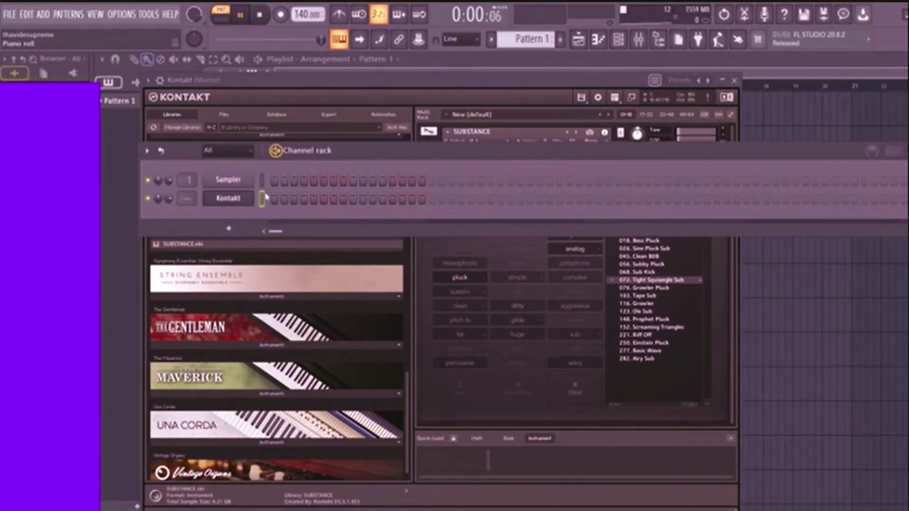
pyautogui.press('F7')
pyautogui.press('space')
pyautogui.press('c')
pyautogui.scroll(-4, 199, 228)
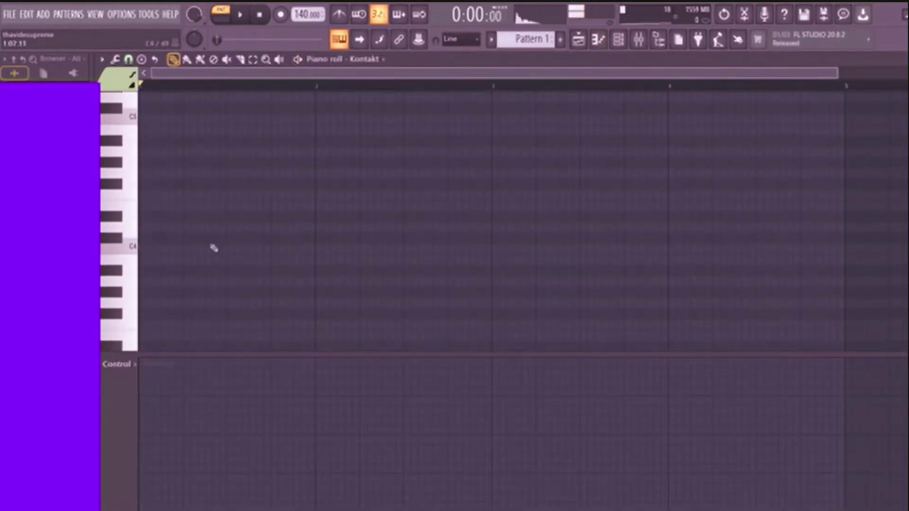
pyautogui.moveTo(145, 219); pyautogui.dragTo(163, 173)
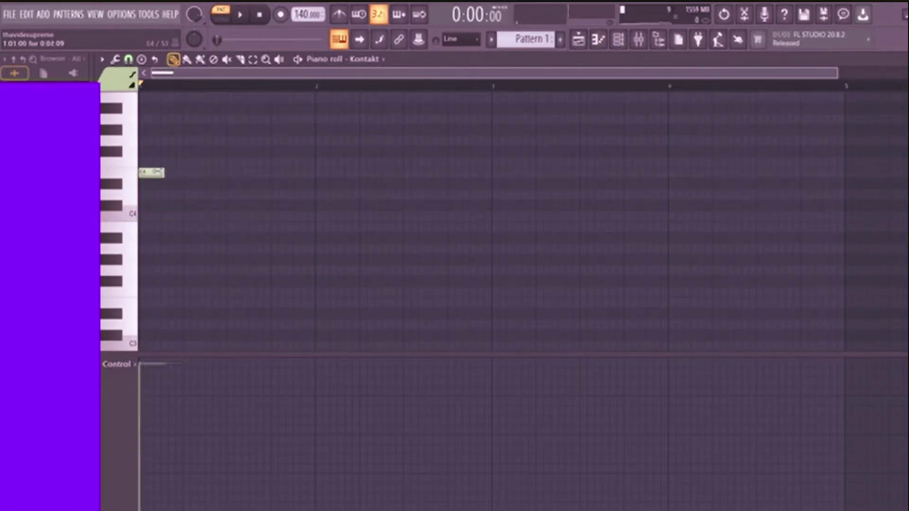
# Turn on the metronome, set the project tempo to 103 BPM and play the pattern.
pyautogui.click(342, 19)
pyautogui.moveTo(305, 14)
pyautogui.mouseDown()
pyautogui.moveTo(305, 29)
pyautogui.moveTo(305, 16)
pyautogui.mouseUp()
pyautogui.press('space')
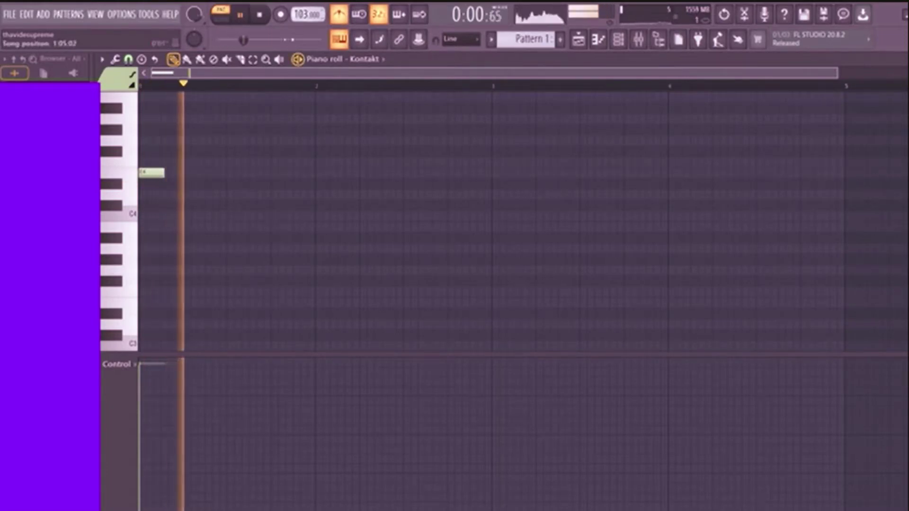
# Add a second E4 note in bar 1, move it to start at 1:04:00 and play it back.
pyautogui.press('space')
pyautogui.click(169, 174)
pyautogui.press('space')
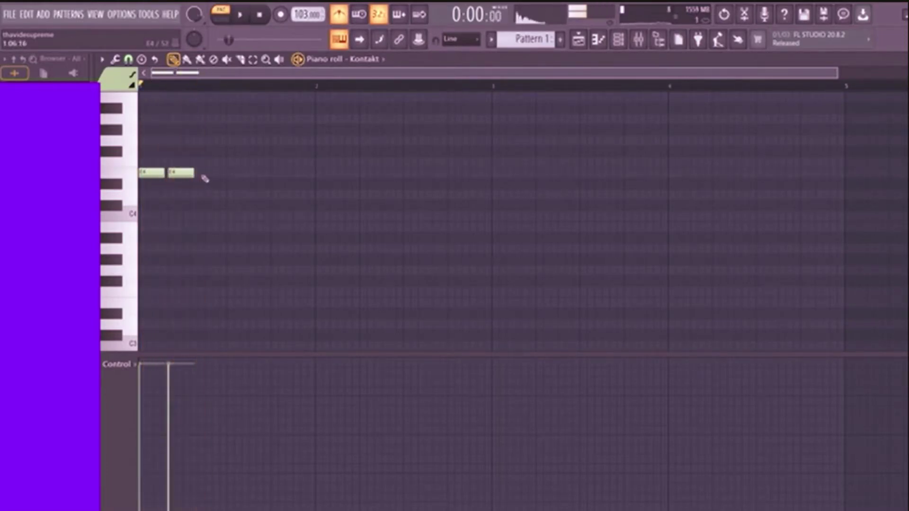
pyautogui.press('space')
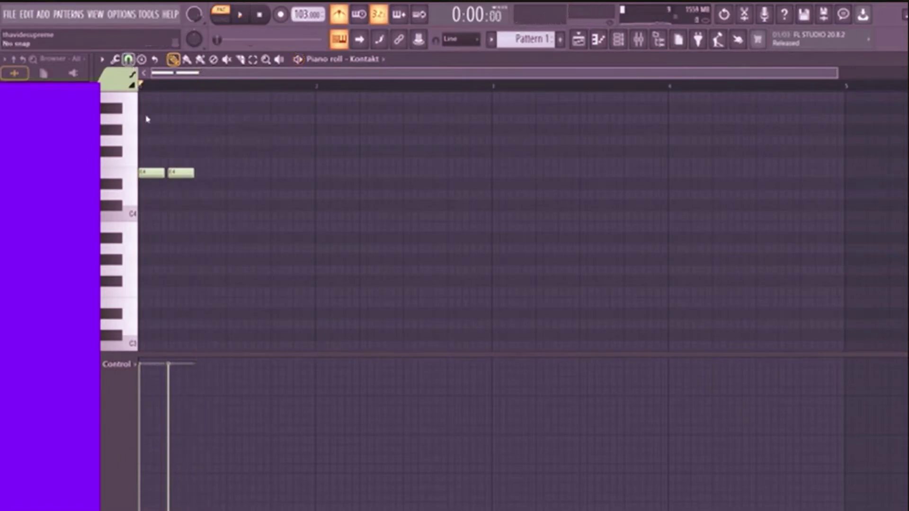
pyautogui.moveTo(175, 173); pyautogui.dragTo(179, 174)
pyautogui.press('space')
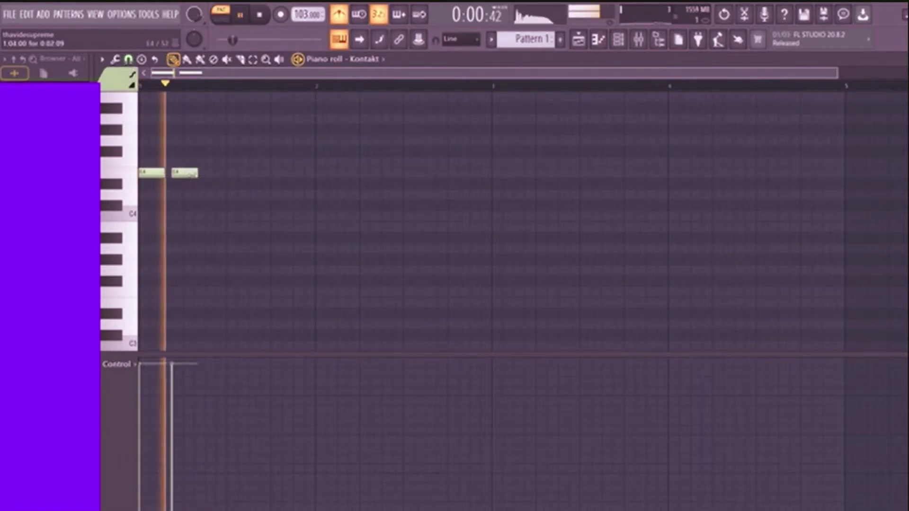
# Add a third E4 note three steps after the second one and shorten the second note.
pyautogui.click(208, 177)
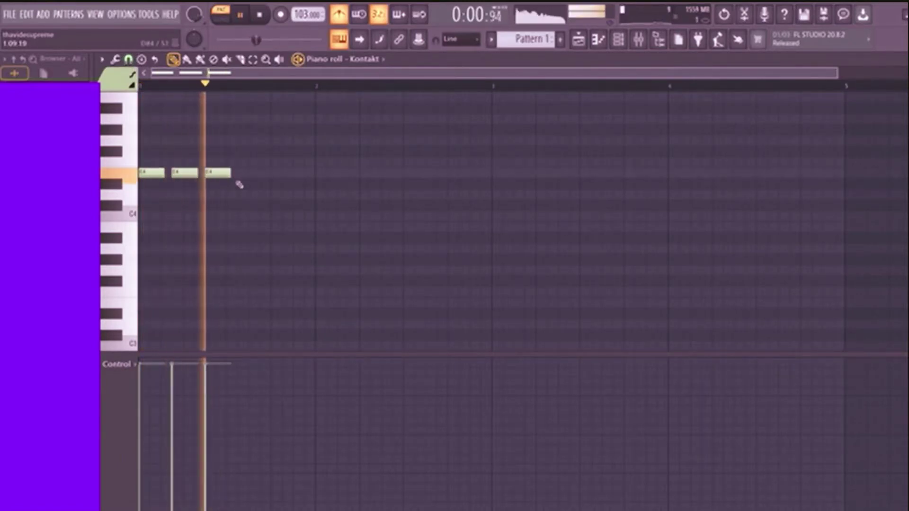
pyautogui.press('space')
pyautogui.moveTo(198, 173); pyautogui.dragTo(180, 174)
pyautogui.press('space')
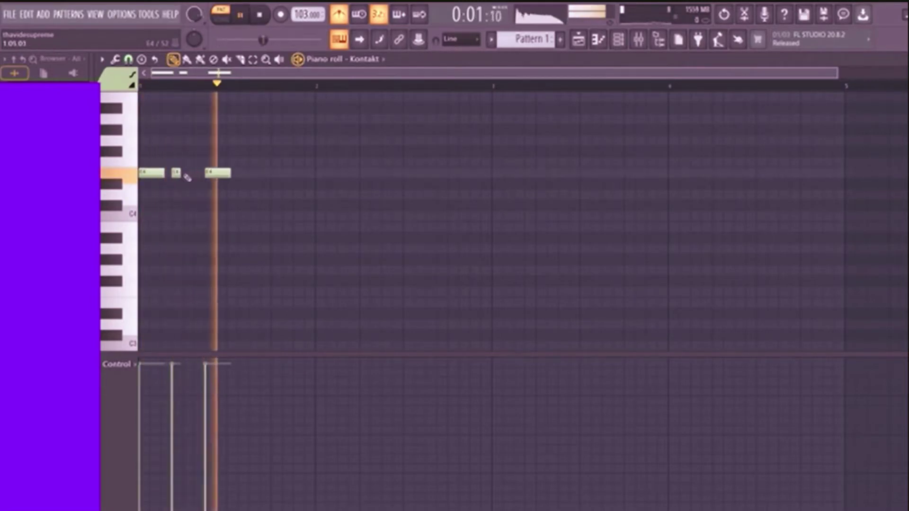
# Shorten the first E4 note to 0:00:23 and replace the second and third with notes of the same length.
pyautogui.press('space')
pyautogui.moveTo(165, 174); pyautogui.dragTo(150, 173)
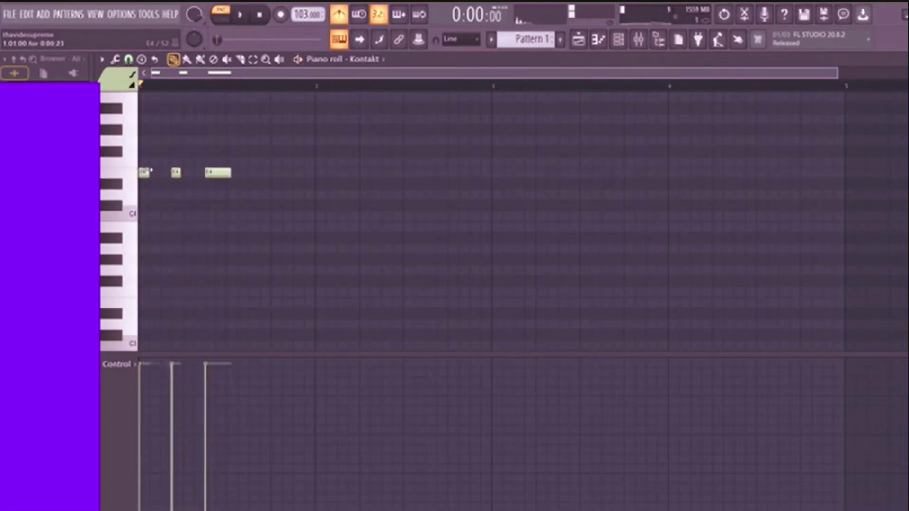
pyautogui.press('space')
pyautogui.rightClick(176, 176)
pyautogui.press('space')
pyautogui.click(174, 172)
pyautogui.press('space')
pyautogui.rightClick(219, 176)
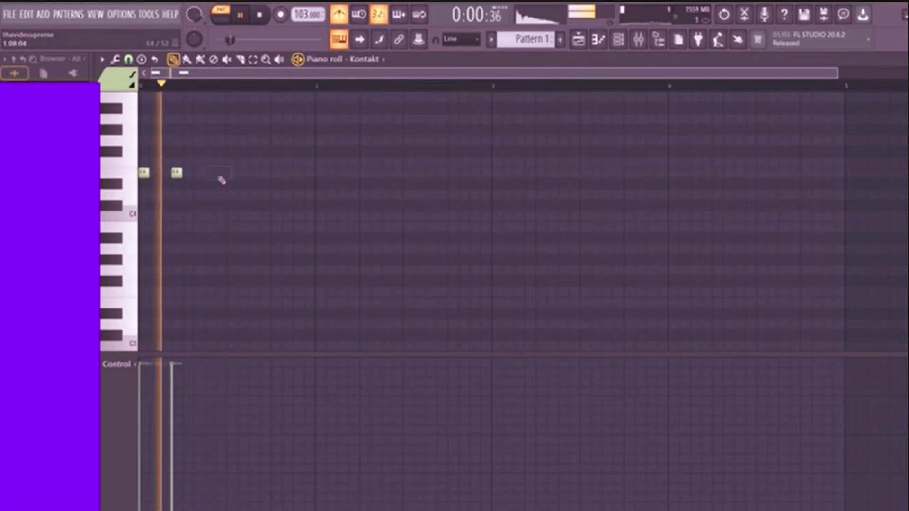
pyautogui.click(207, 172)
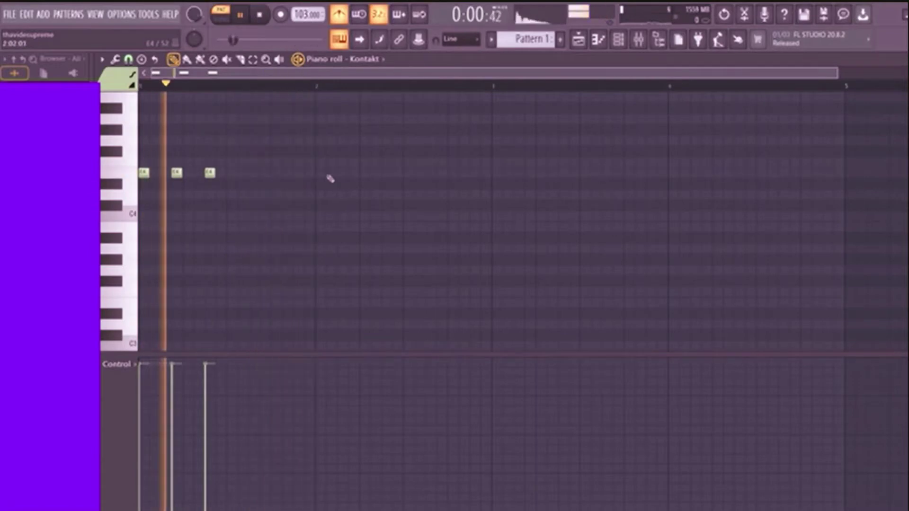
# Add two short E4 notes three steps apart in bar 2, the first starting at 2:04:00.
pyautogui.press('space')
pyautogui.press('space')
pyautogui.click(385, 173)
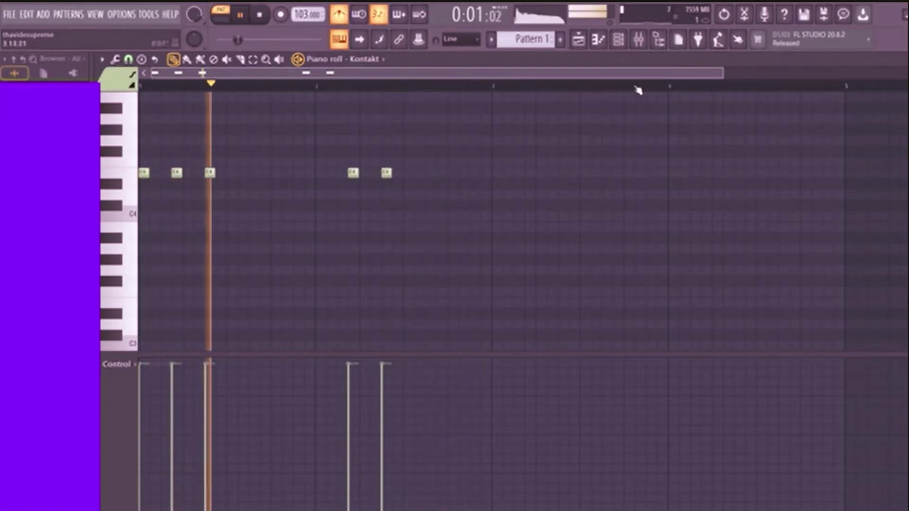
# Select the two notes in bar 2, transpose them down to B3 while checking playback, and close the piano roll.
pyautogui.click(618, 40)
pyautogui.click(454, 197)
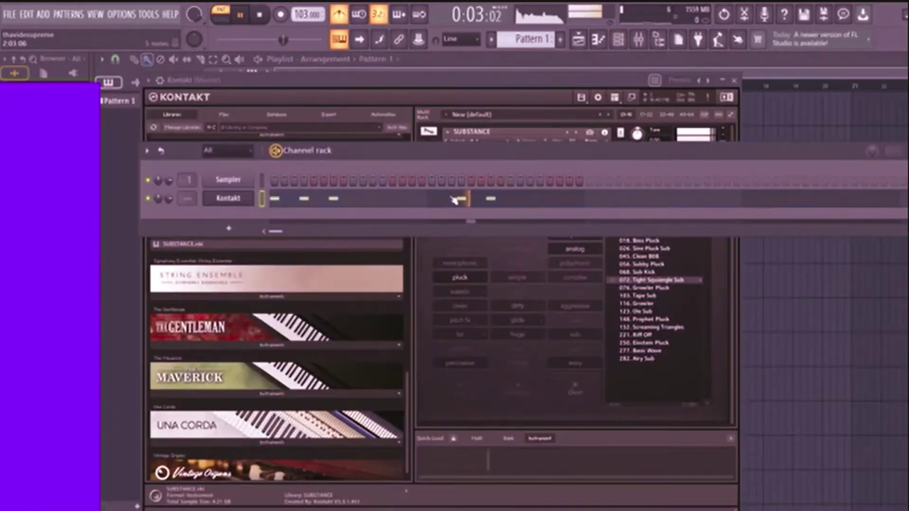
pyautogui.click(452, 197)
pyautogui.moveTo(355, 157); pyautogui.dragTo(394, 176)
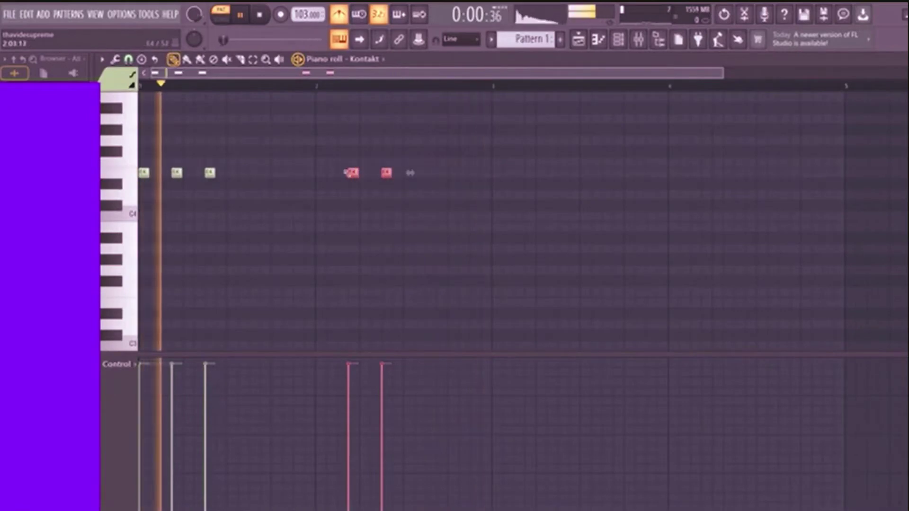
pyautogui.press('space')
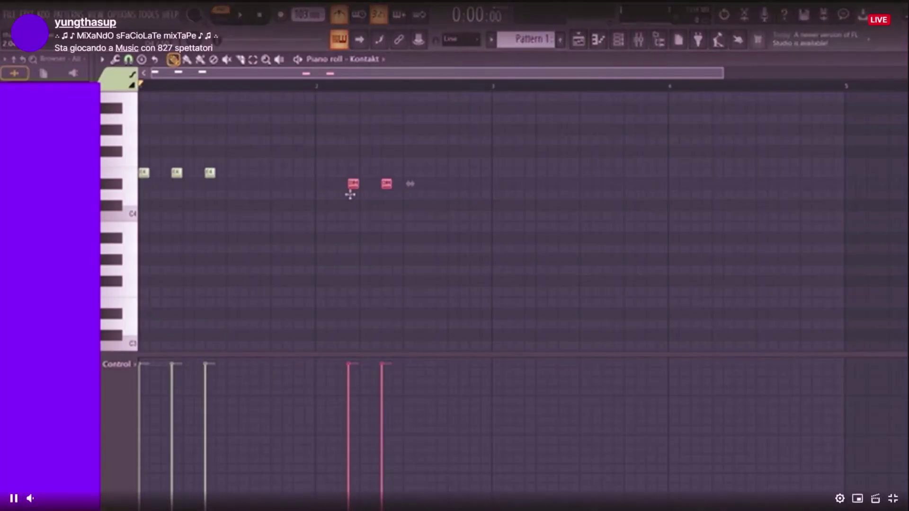
pyautogui.moveTo(355, 194); pyautogui.dragTo(351, 222)
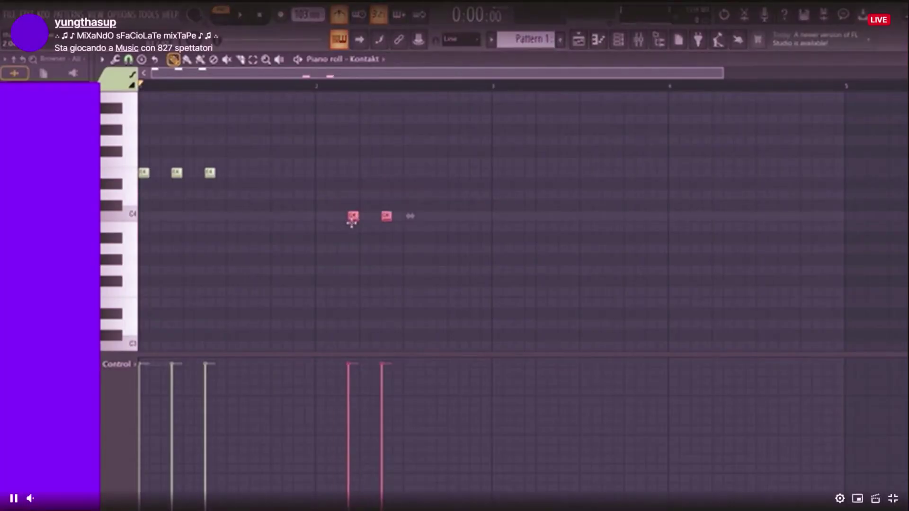
pyautogui.press('space')
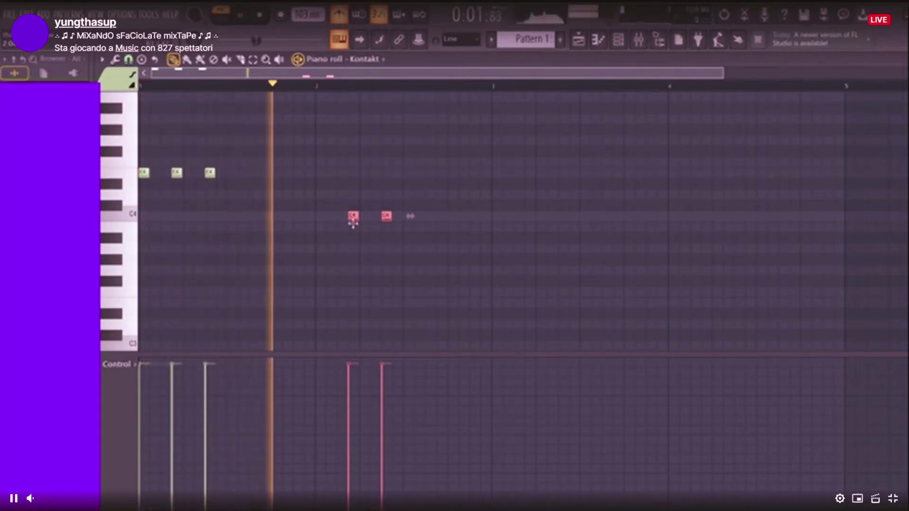
pyautogui.moveTo(353, 221); pyautogui.dragTo(354, 232)
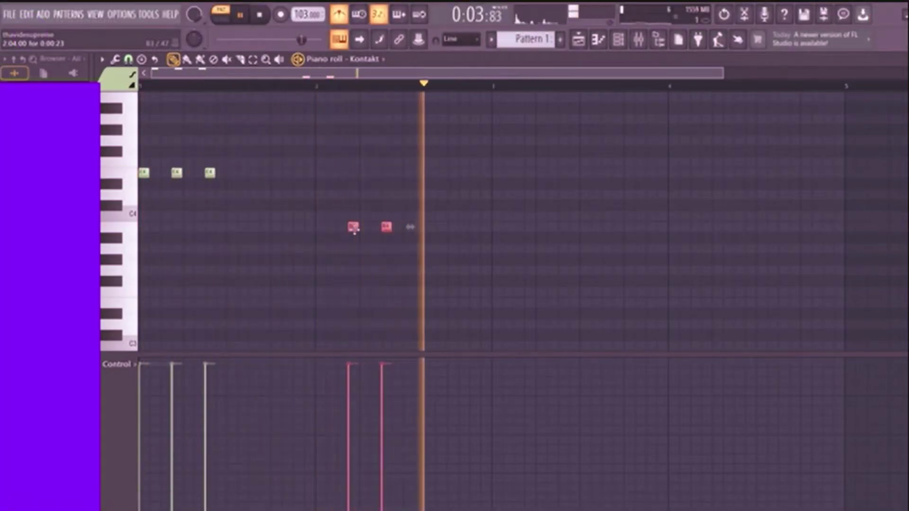
pyautogui.press('Escape')
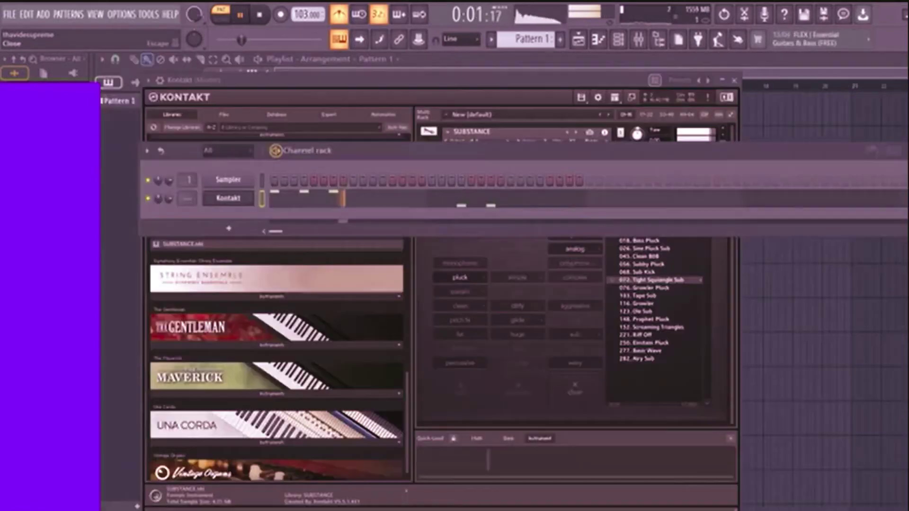
# Stop playback and audition the mz open hat samples one after another in the browser.
pyautogui.press('space')
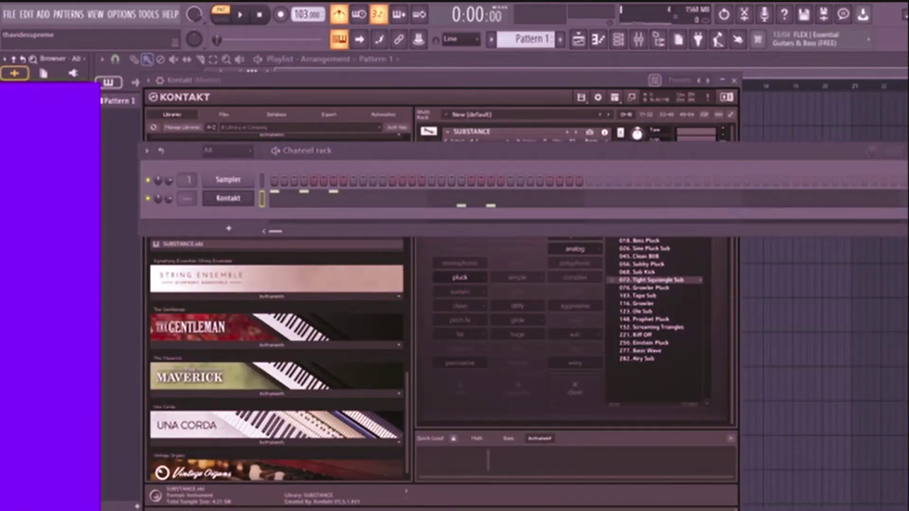
pyautogui.press('Down')
pyautogui.press('Down')
pyautogui.press('Down')
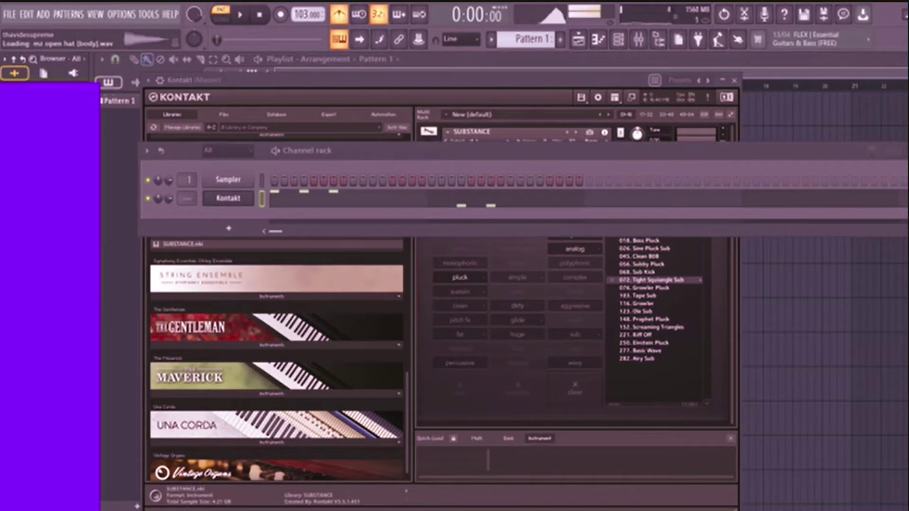
pyautogui.press('Down')
pyautogui.press('Down')
pyautogui.press('Down')
pyautogui.press('Down')
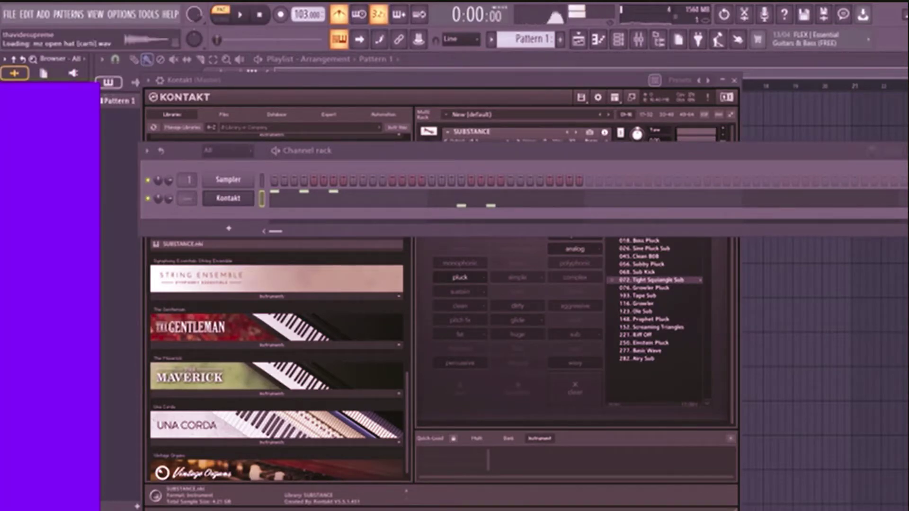
pyautogui.press('Down')
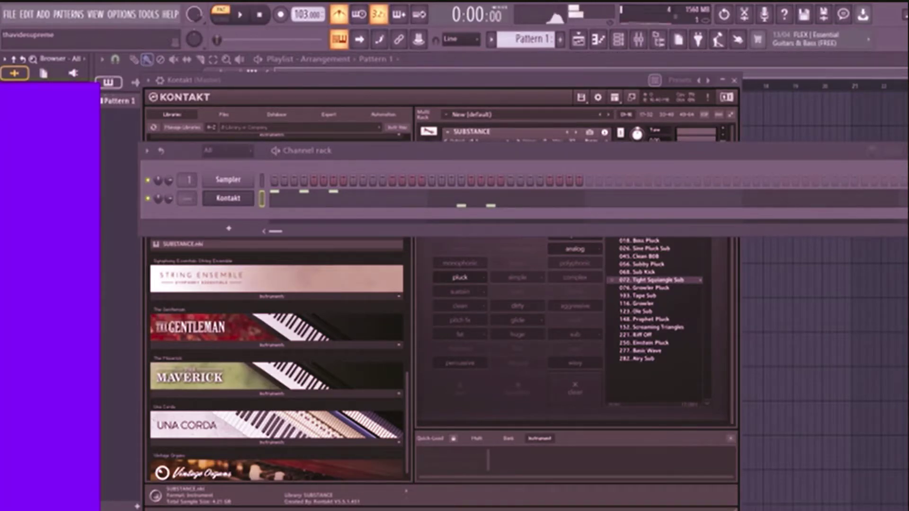
pyautogui.press('Down')
pyautogui.press('Down')
# Add the MZ open hat [Flexx] sample as a channel and program it on steps 1, 4, 7, 20 and 23.
pyautogui.moveTo(57, 236); pyautogui.dragTo(228, 223)
pyautogui.click(273, 219)
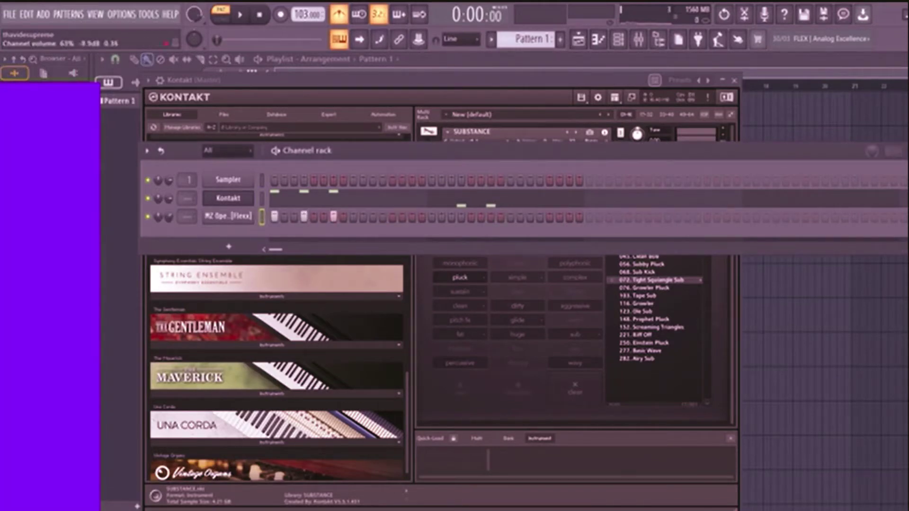
pyautogui.press('space')
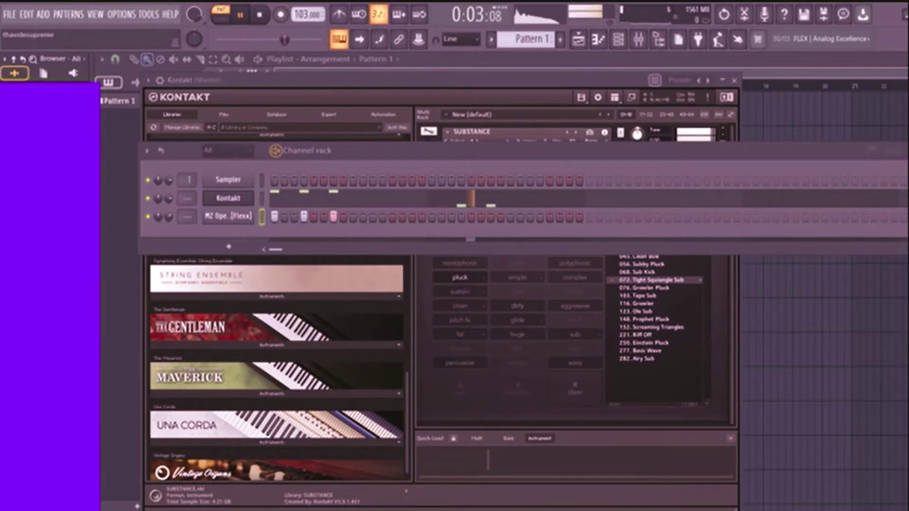
pyautogui.click(461, 217)
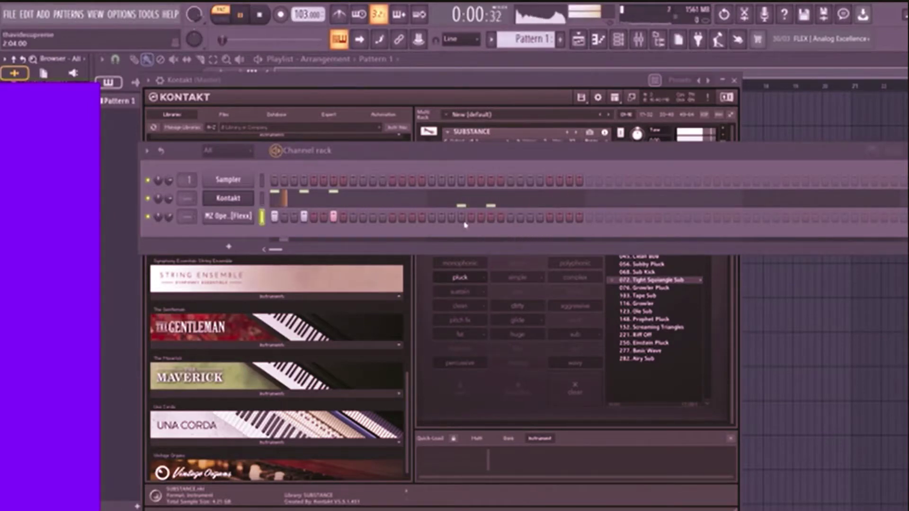
pyautogui.click(490, 216)
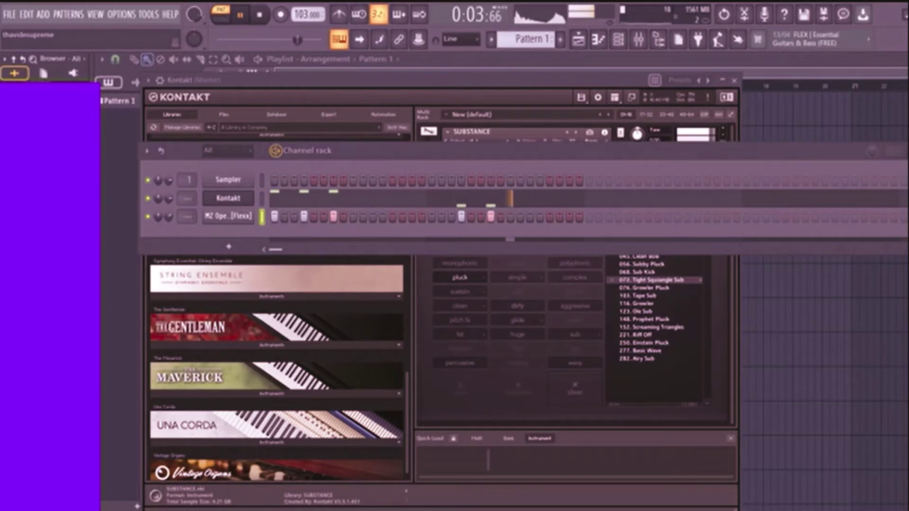
# Add the w noise sample as a channel, adjust its length, set its fade-out to 13% and lower its pitch.
pyautogui.moveTo(50, 258); pyautogui.dragTo(244, 235)
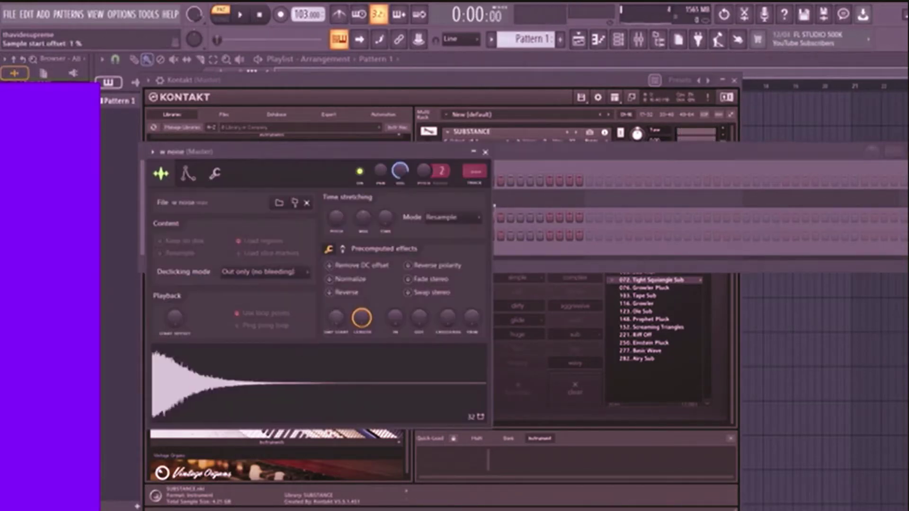
pyautogui.moveTo(336, 318); pyautogui.dragTo(335, 321)
pyautogui.moveTo(362, 318)
pyautogui.mouseDown()
pyautogui.moveTo(362, 402)
pyautogui.moveTo(361, 315)
pyautogui.mouseUp()
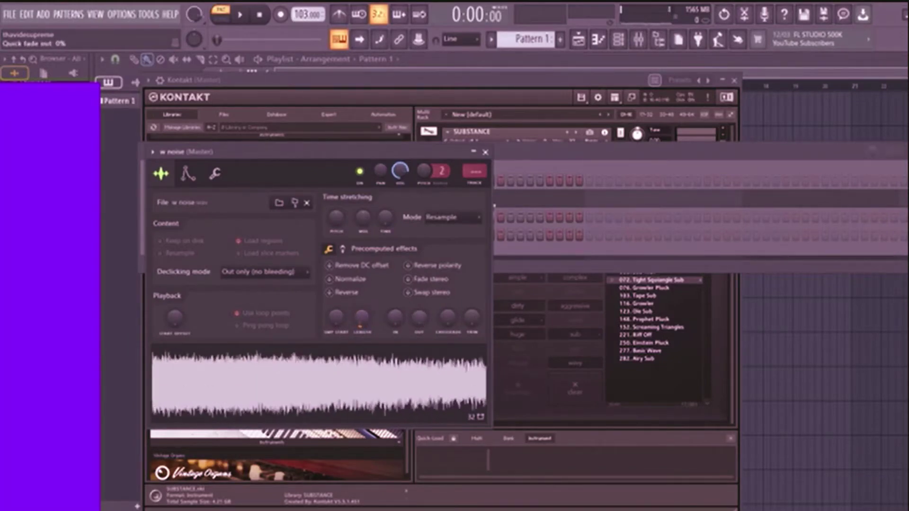
pyautogui.moveTo(418, 317); pyautogui.dragTo(419, 308)
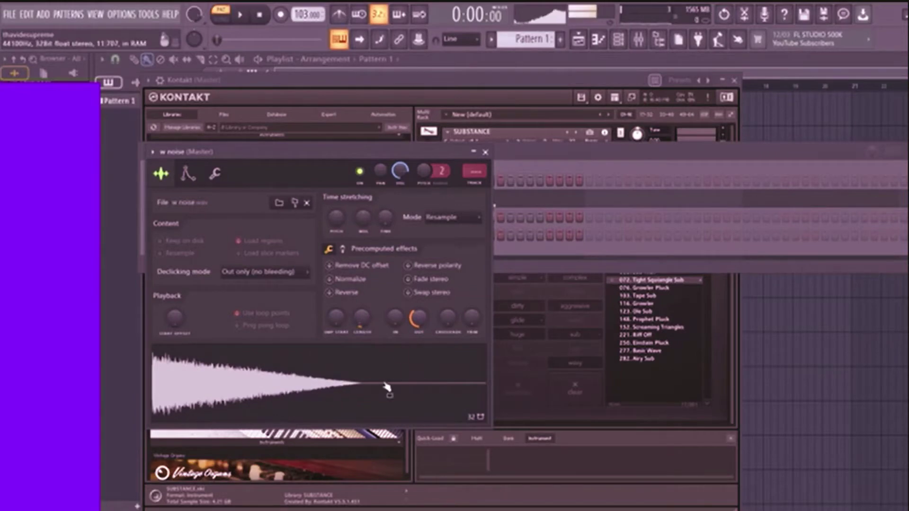
pyautogui.moveTo(361, 319); pyautogui.dragTo(368, 322)
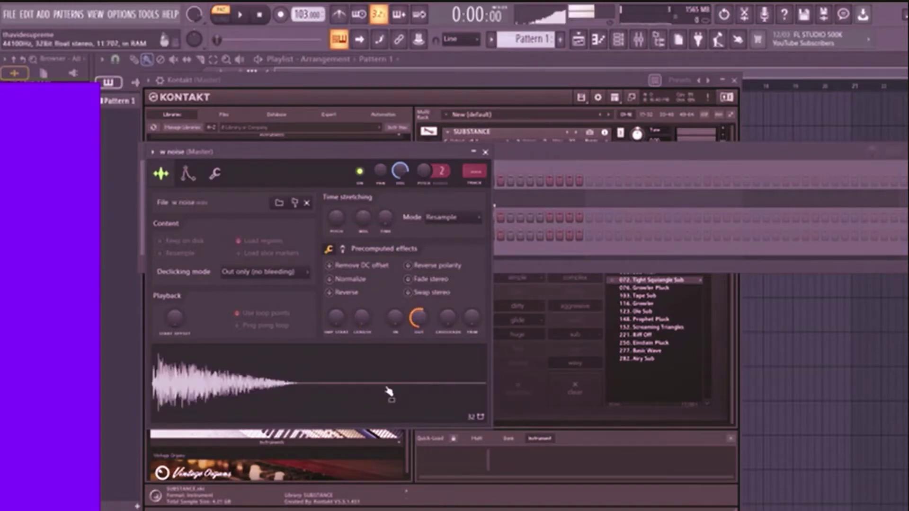
pyautogui.moveTo(415, 318); pyautogui.dragTo(415, 339)
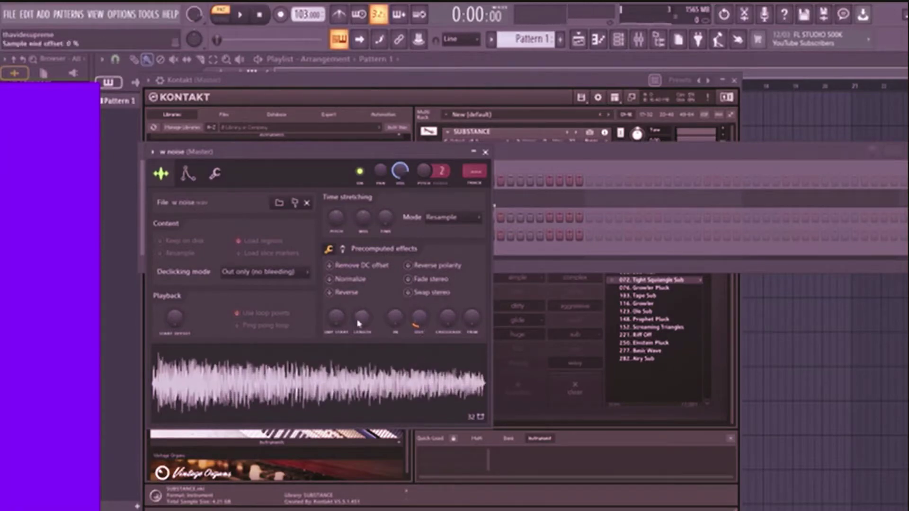
pyautogui.moveTo(359, 323); pyautogui.dragTo(359, 321)
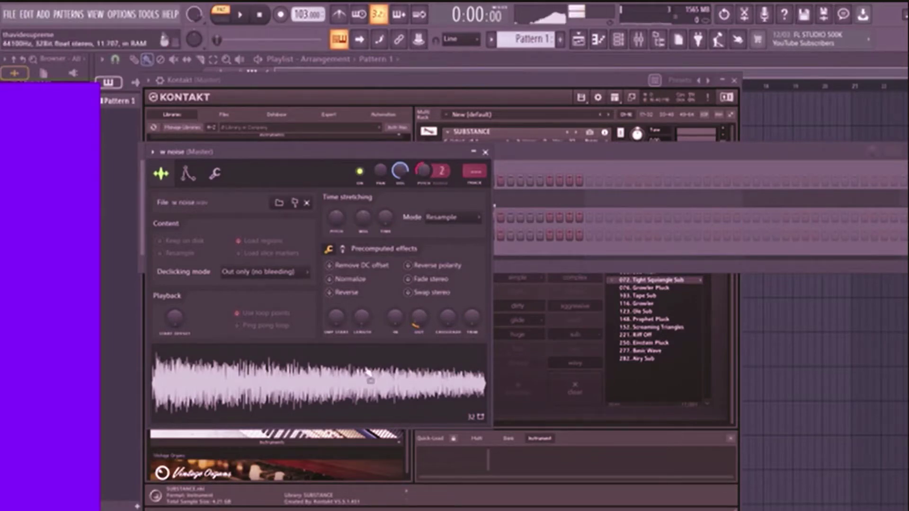
# Program the w noise channel on steps 5, 13, 21 and 29 while the pattern plays.
pyautogui.click(518, 158)
pyautogui.press('space')
pyautogui.press('space')
pyautogui.click(313, 235)
pyautogui.press('space')
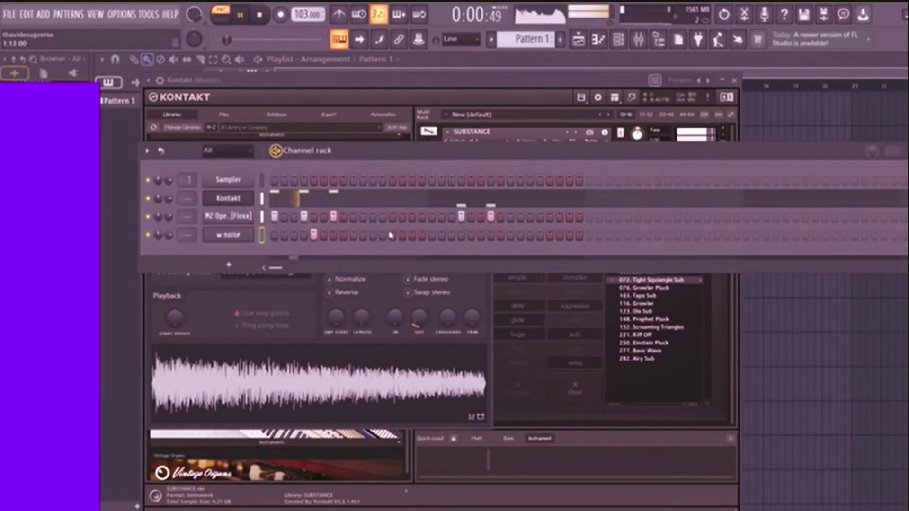
pyautogui.click(392, 235)
pyautogui.click(471, 235)
pyautogui.click(549, 234)
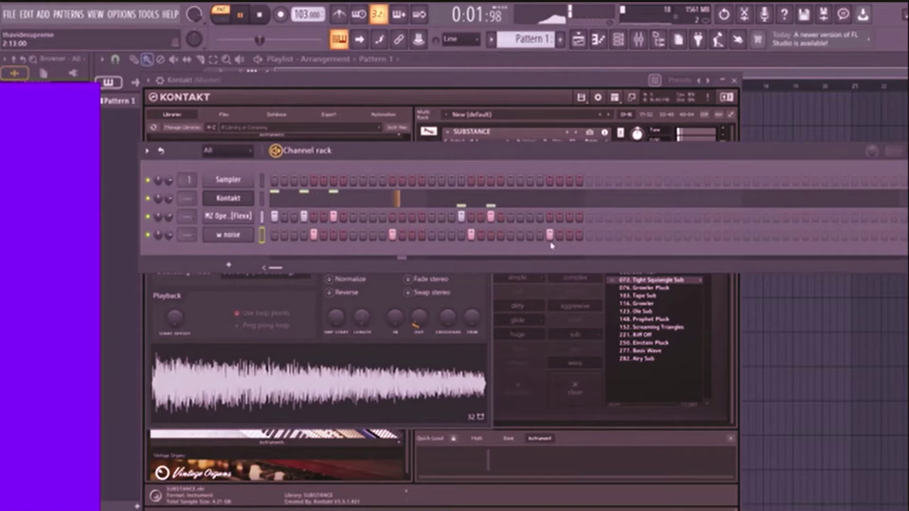
# Set the w noise channel's pitch range to 9 semitones, increase its fade-out and check the pattern's playback.
pyautogui.click(220, 231)
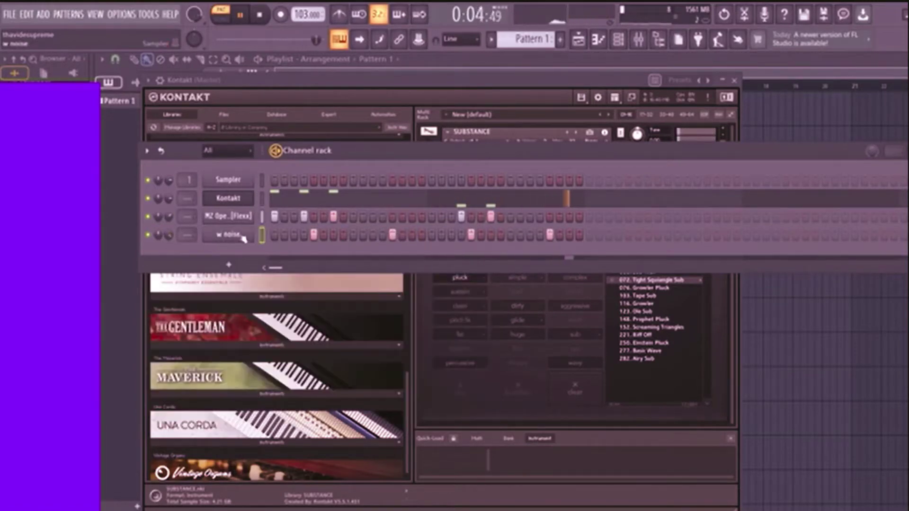
pyautogui.click(219, 230)
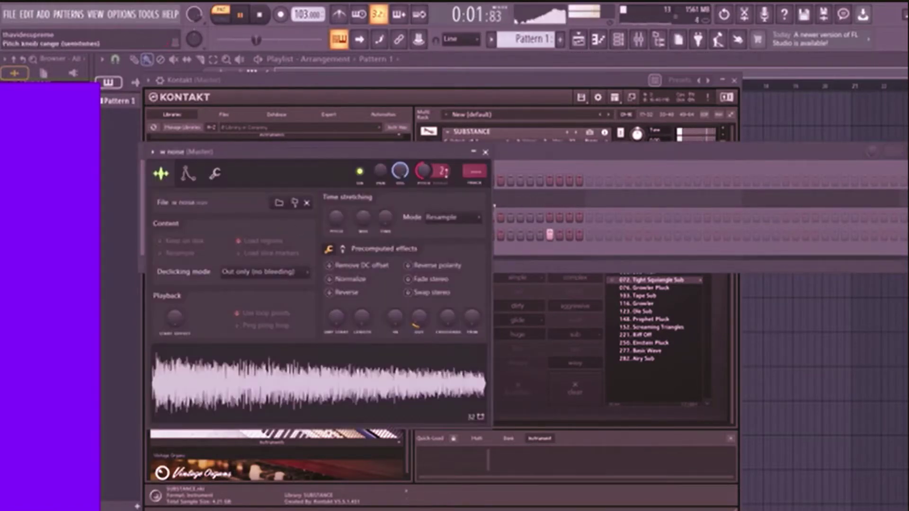
pyautogui.moveTo(443, 174); pyautogui.dragTo(443, 166)
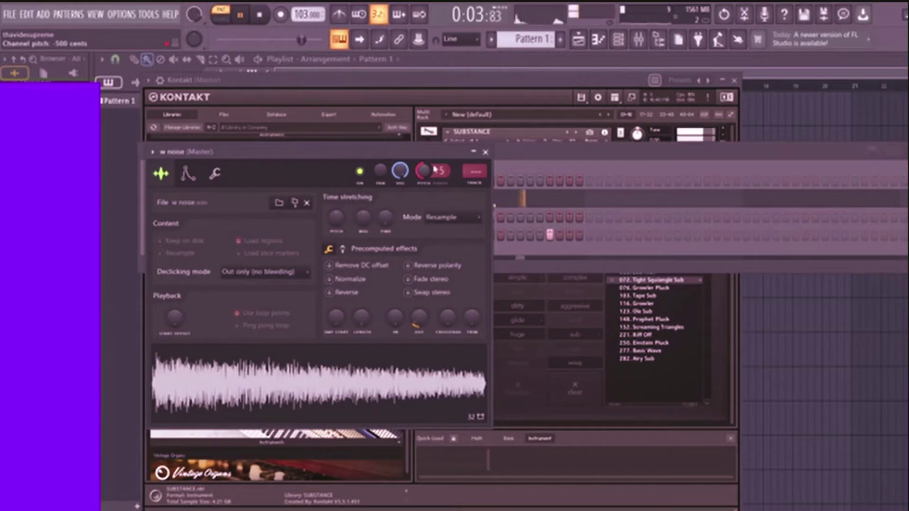
pyautogui.scroll(2, 436, 168)
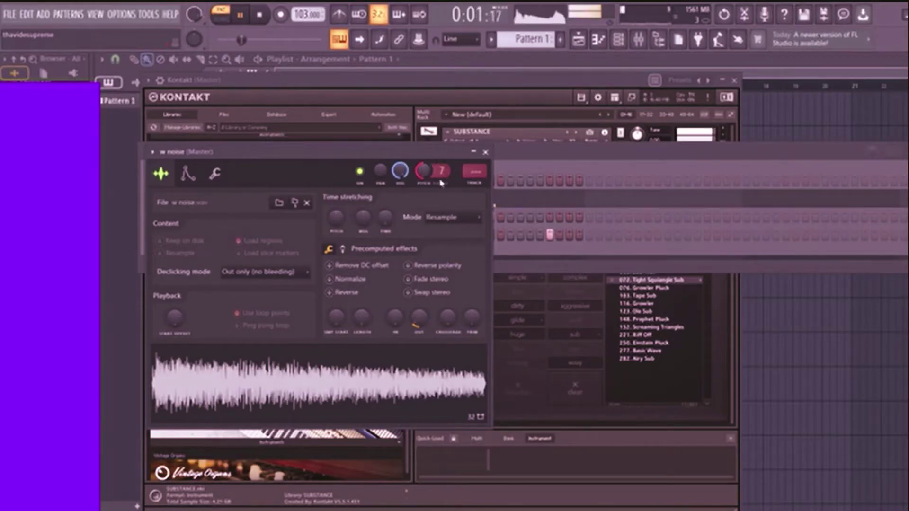
pyautogui.scroll(2, 432, 169)
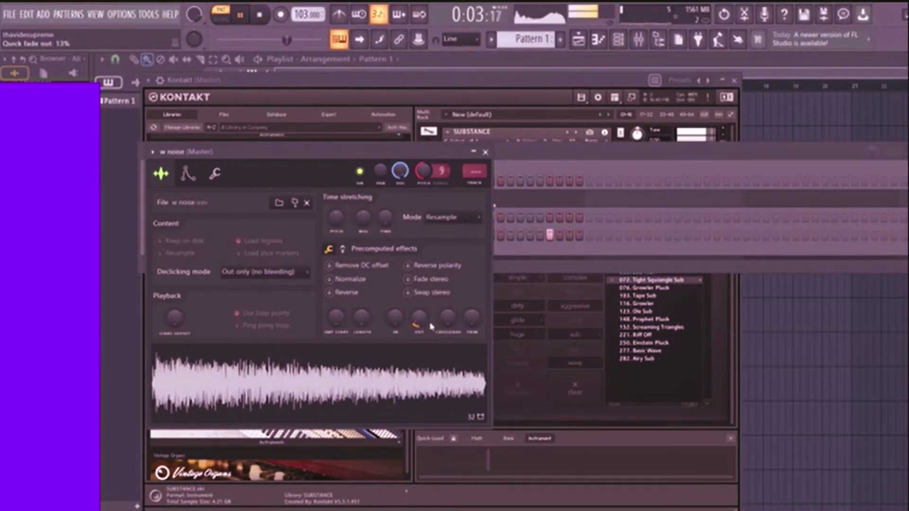
pyautogui.moveTo(419, 318); pyautogui.dragTo(419, 303)
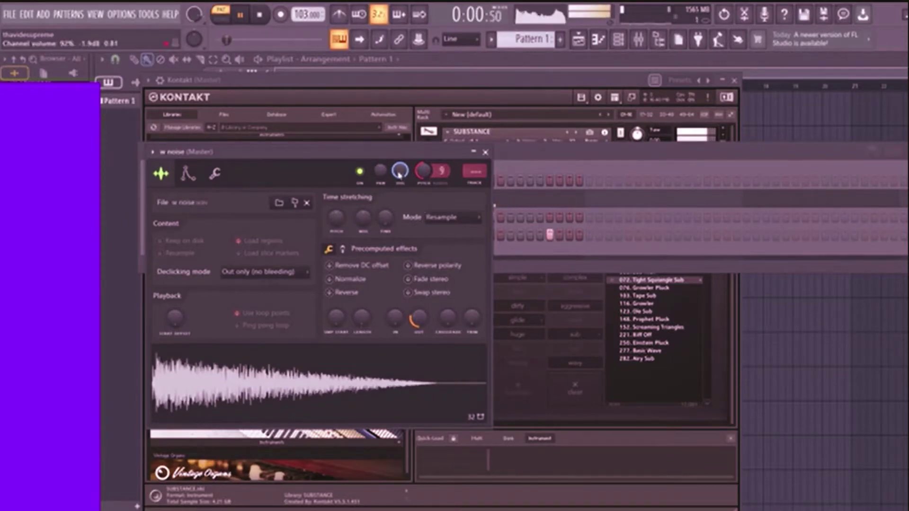
pyautogui.click(514, 159)
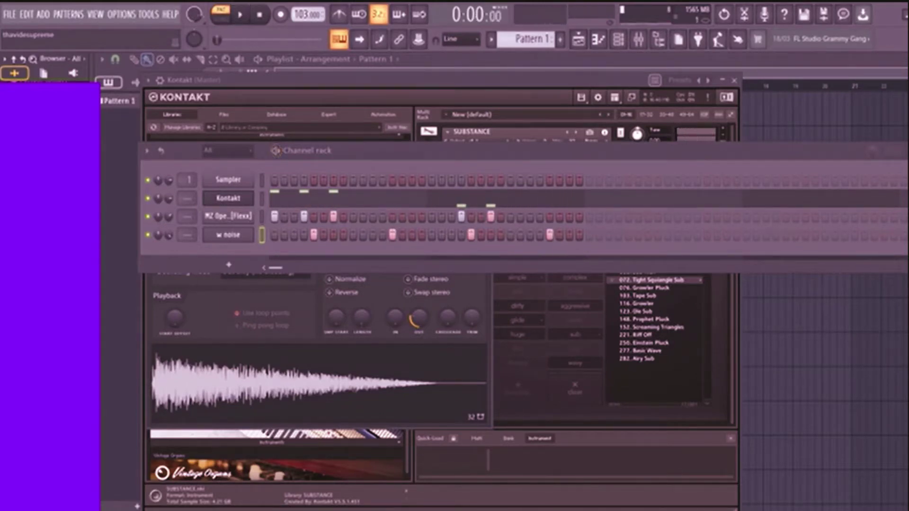
pyautogui.press('space')
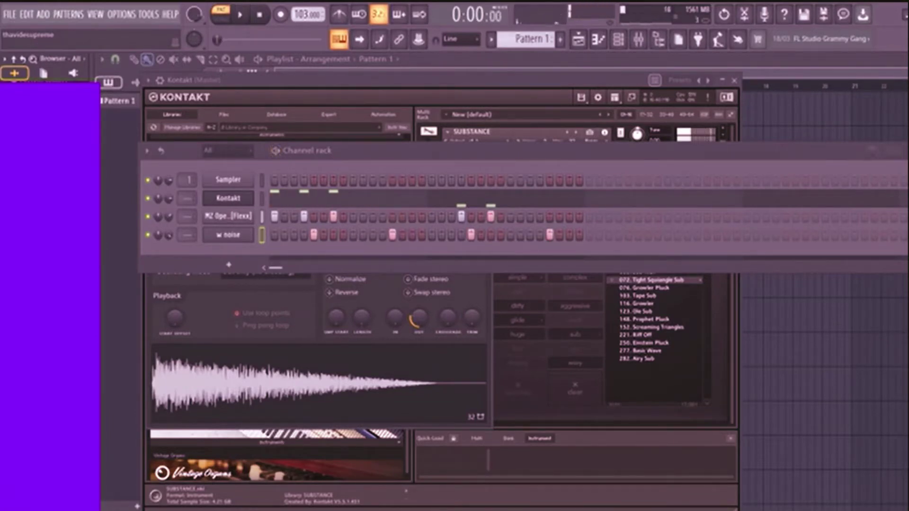
# Add the thasnare 2 sample as a channel and program it on steps 5, 13, 21 and 29.
pyautogui.moveTo(52, 256); pyautogui.dragTo(232, 256)
pyautogui.press('space')
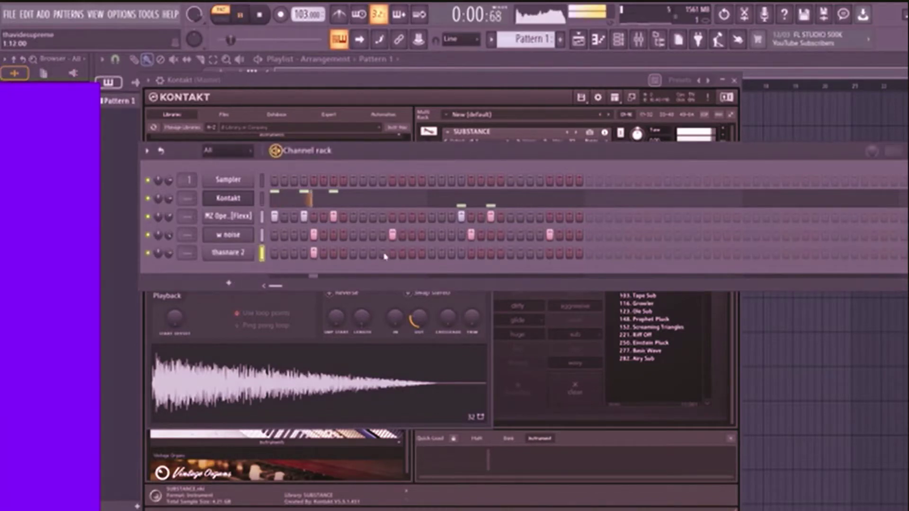
pyautogui.click(393, 253)
pyautogui.click(471, 253)
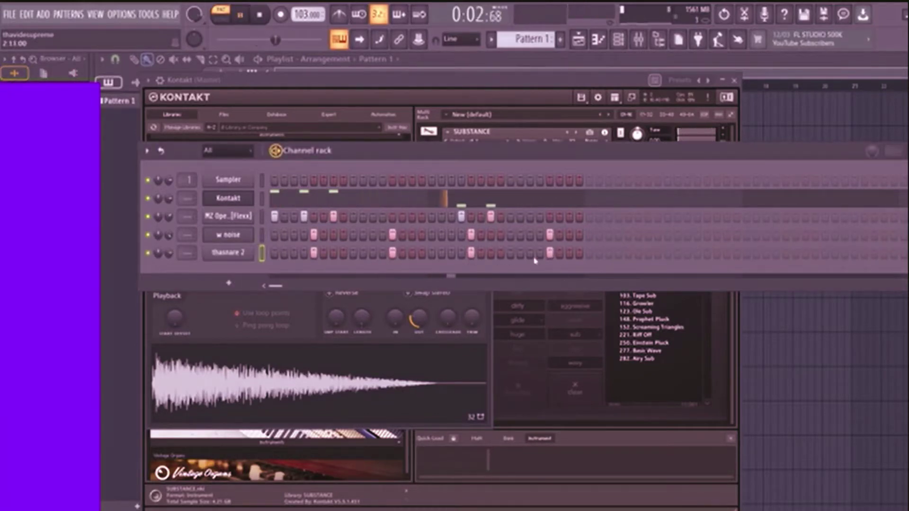
# Turn the thasnare 2 sample's fade-out up to maximum and route the channel to mixer track 2.
pyautogui.click(234, 253)
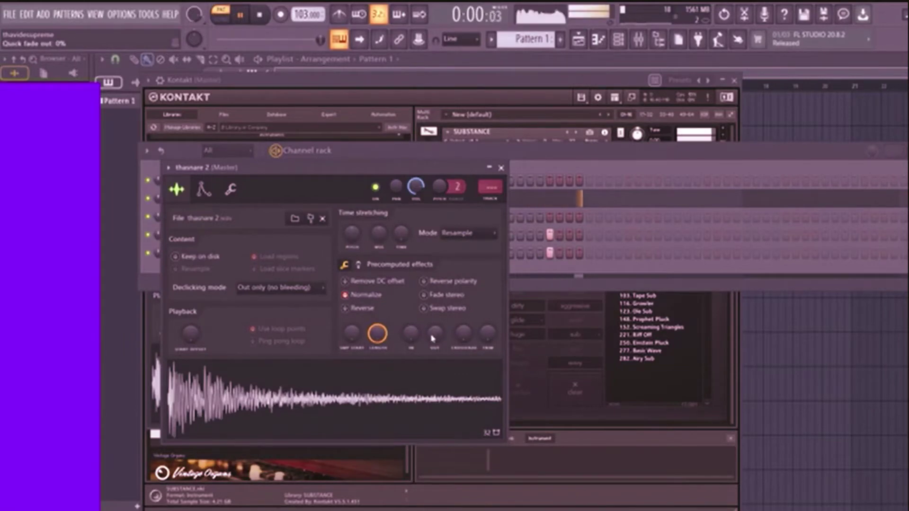
pyautogui.moveTo(432, 337); pyautogui.dragTo(432, 319)
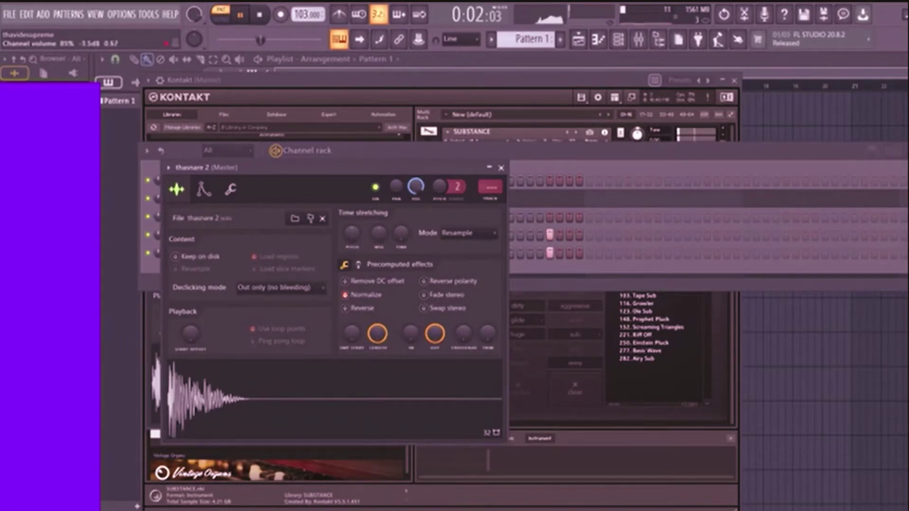
pyautogui.click(489, 190)
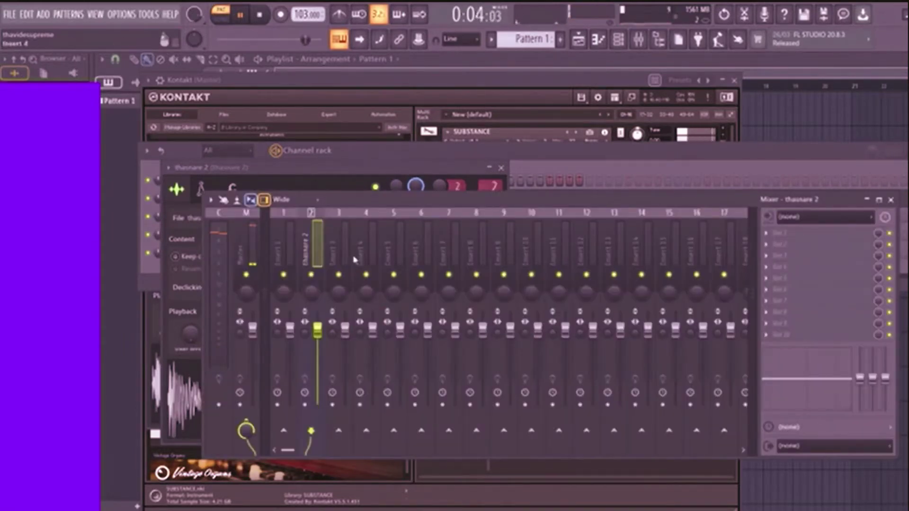
# Insert Fruity parametric EQ 2 on the thasnare 2 mixer track, boosting band 3 strongly and band 4 slightly while lowering band 5.
pyautogui.click(635, 44)
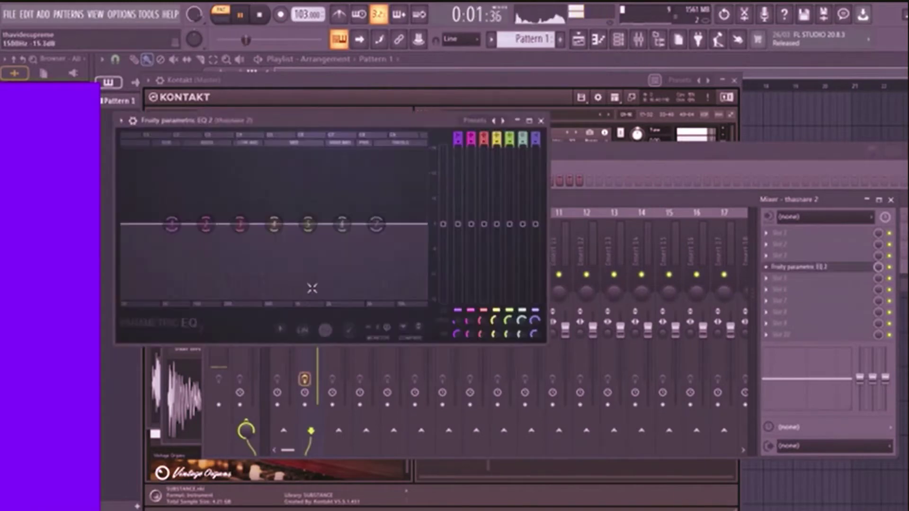
pyautogui.press('space')
pyautogui.press('space')
pyautogui.moveTo(240, 224); pyautogui.dragTo(239, 164)
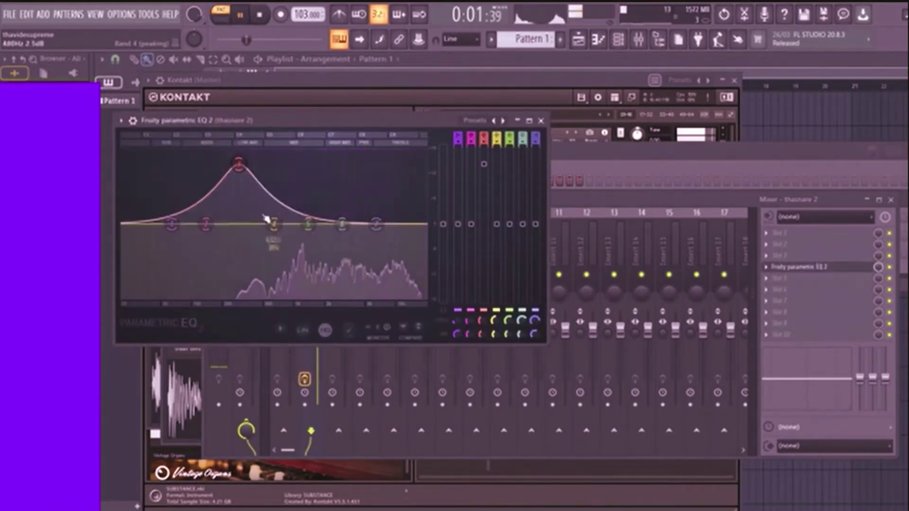
pyautogui.moveTo(273, 224); pyautogui.dragTo(241, 152)
pyautogui.moveTo(252, 190); pyautogui.dragTo(251, 208)
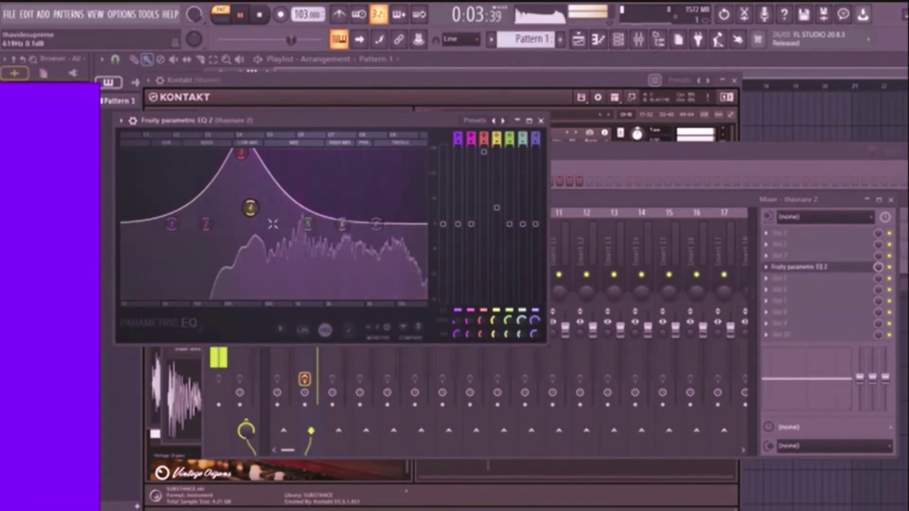
pyautogui.moveTo(308, 225); pyautogui.dragTo(304, 245)
# Return to the channel rack, stop playback and add the trvp hat sample as a new channel below thasnare 2.
pyautogui.press('F6')
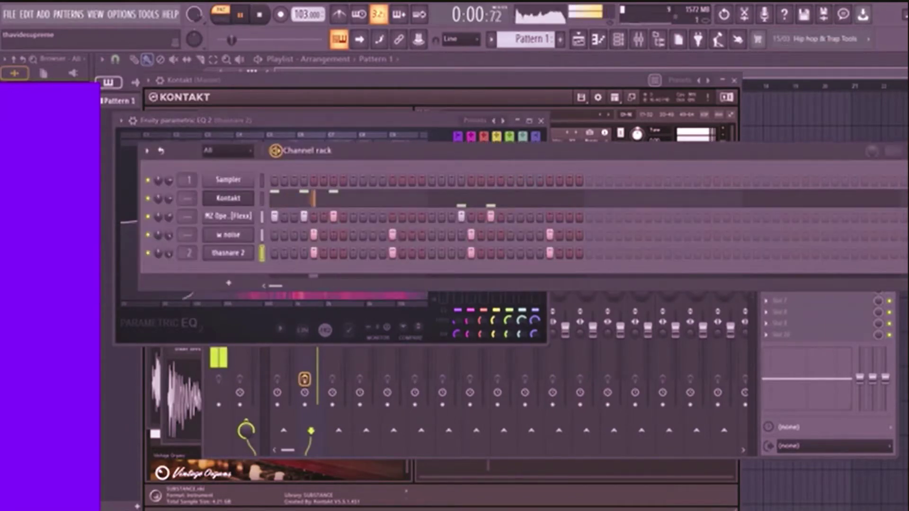
pyautogui.press('space')
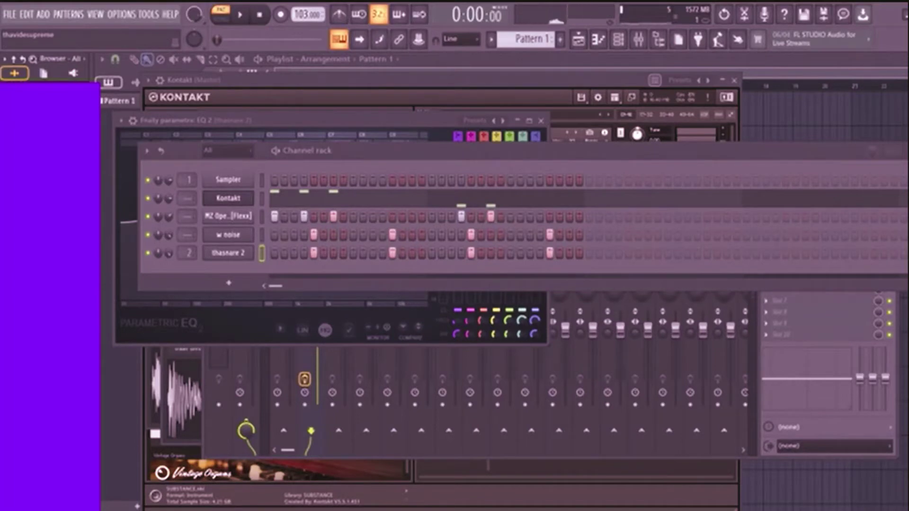
pyautogui.moveTo(211, 272); pyautogui.dragTo(213, 274)
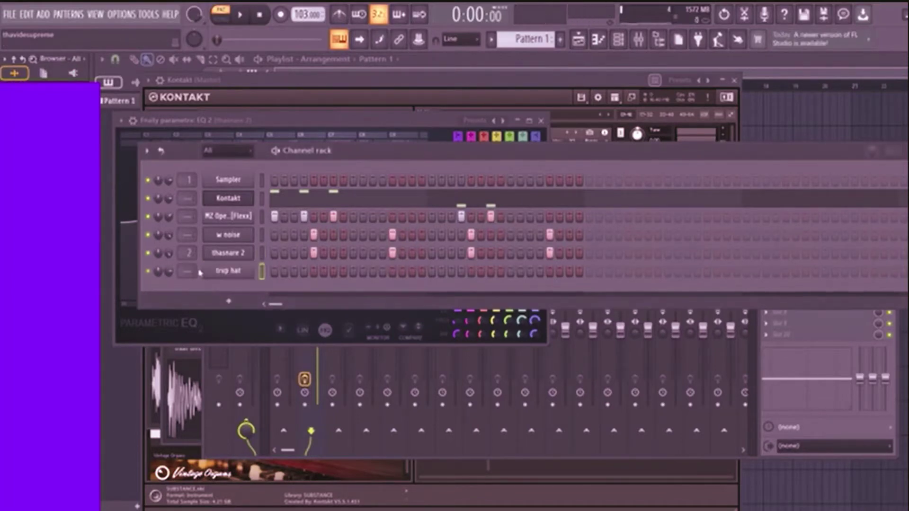
# Try the trvp hat on step 11 while the pattern plays.
pyautogui.press('space')
pyautogui.click(373, 271)
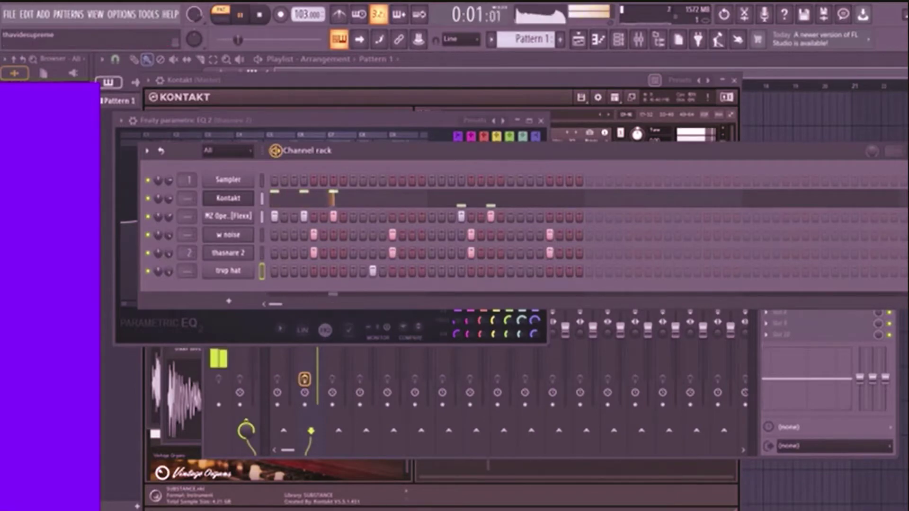
pyautogui.press('space')
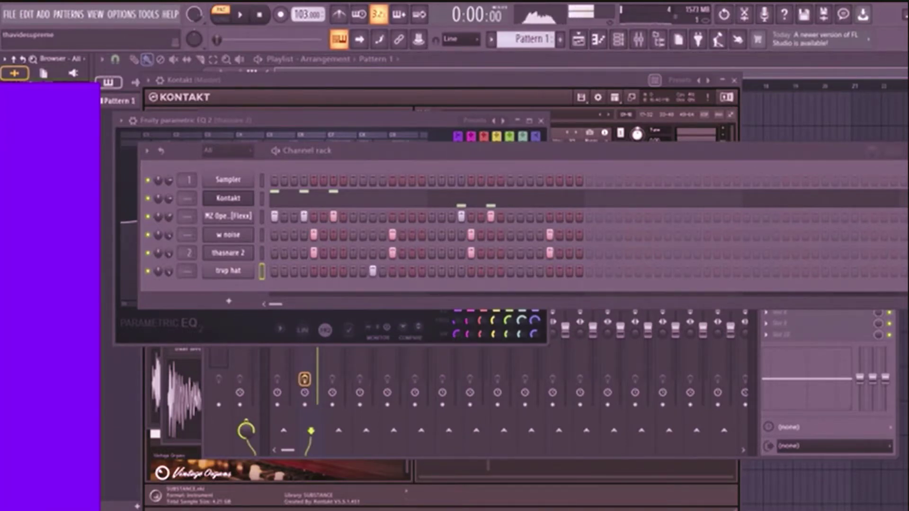
# Add the gunn sample as a new channel, trim its sample length to 29% and program it on step 10.
pyautogui.moveTo(230, 298); pyautogui.dragTo(228, 289)
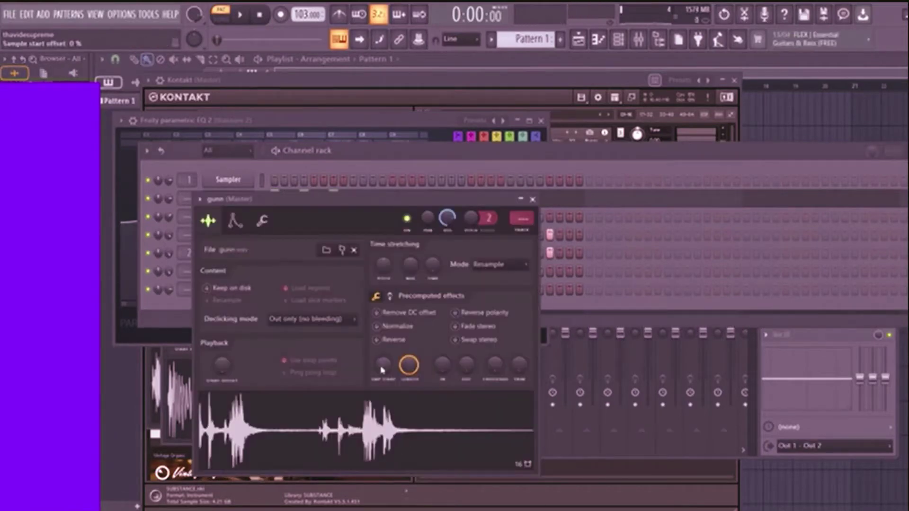
pyautogui.moveTo(411, 369); pyautogui.dragTo(411, 411)
pyautogui.press('space')
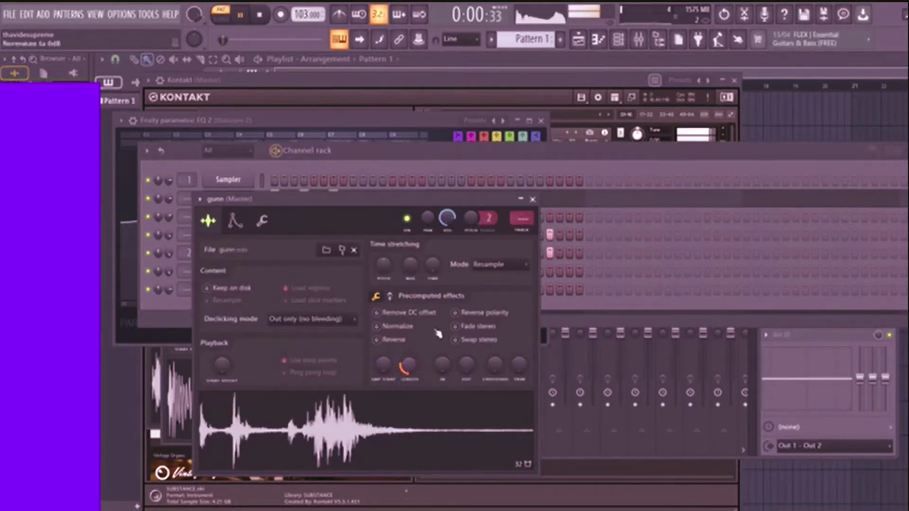
pyautogui.click(543, 163)
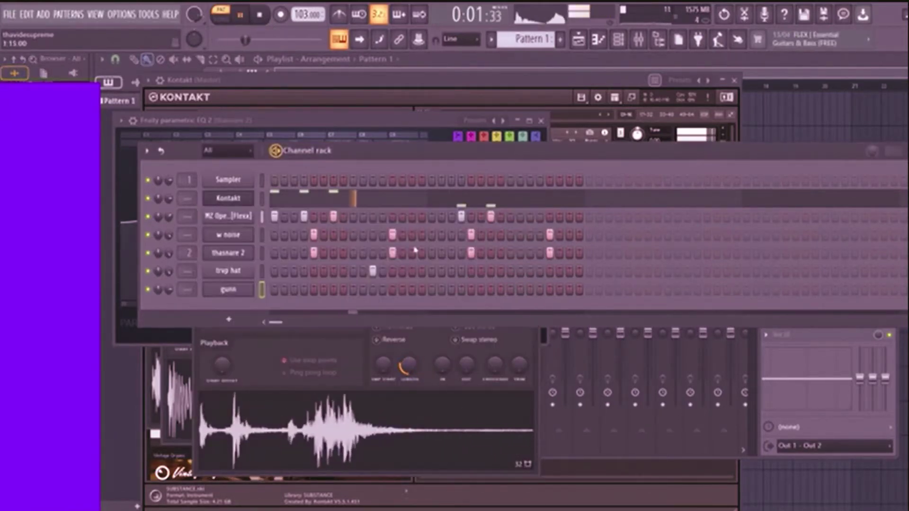
pyautogui.click(363, 289)
# Shorten the gunn sample's length further and adjust its channel volume while checking it against the playing pattern.
pyautogui.click(235, 288)
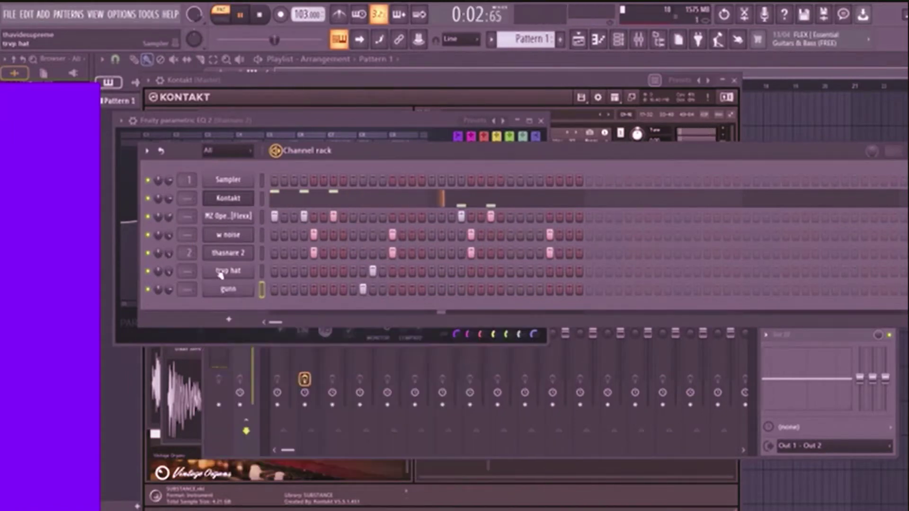
pyautogui.press('space')
pyautogui.click(228, 290)
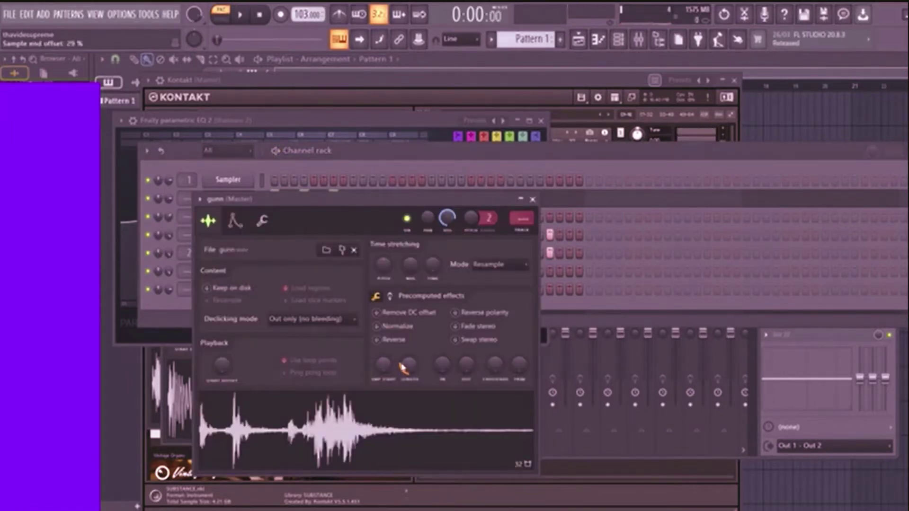
pyautogui.moveTo(401, 366); pyautogui.dragTo(401, 378)
pyautogui.press('space')
pyautogui.click(543, 200)
pyautogui.press('space')
pyautogui.press('space')
pyautogui.moveTo(168, 289); pyautogui.dragTo(169, 284)
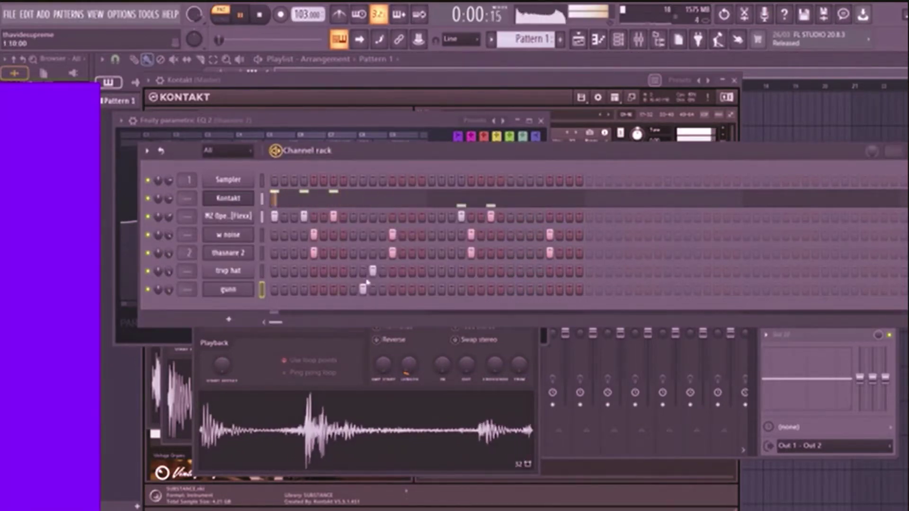
pyautogui.press('space')
# Clone the gunn channel and raise the copy's sample start and length to isolate a later burst, previewing the sound.
pyautogui.click(224, 293)
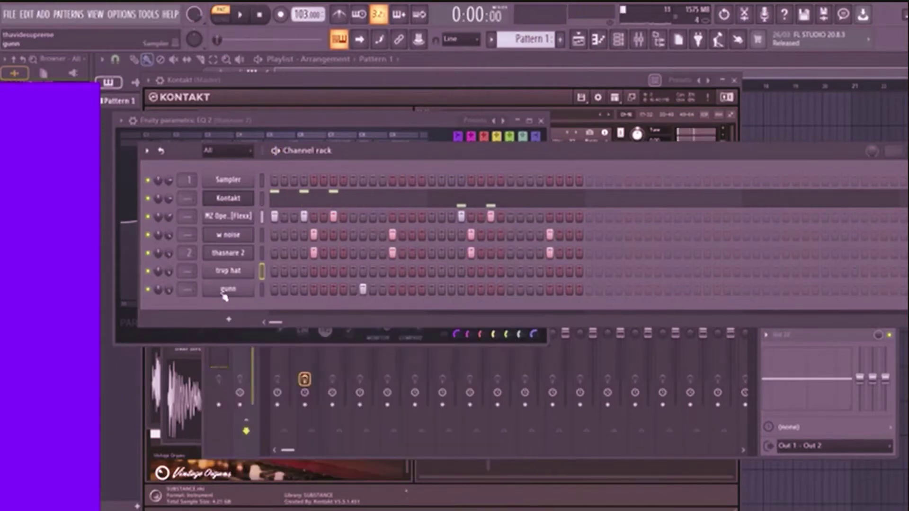
pyautogui.click(225, 294)
pyautogui.click(189, 311)
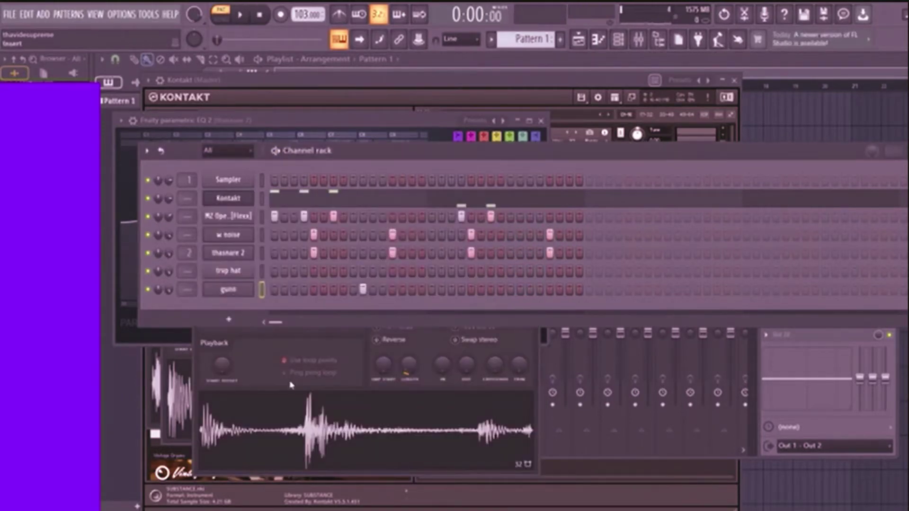
pyautogui.hotkey('alt', 'c')
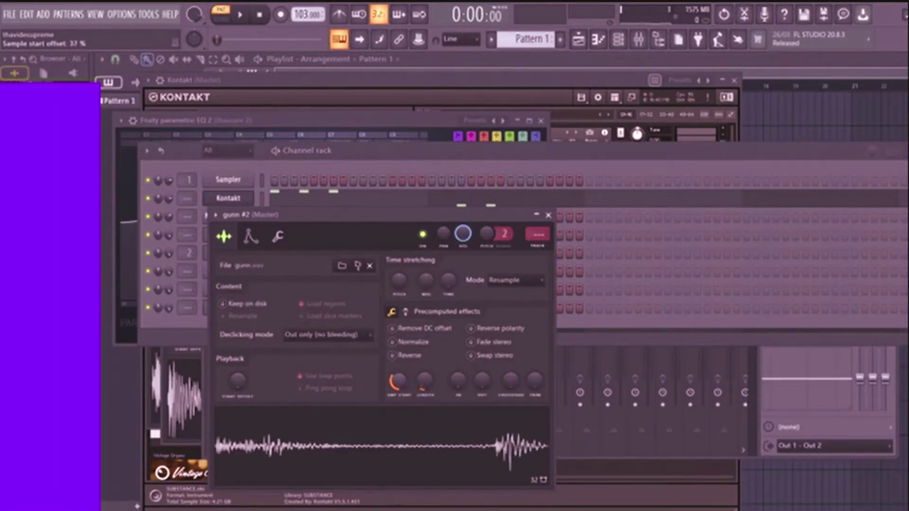
pyautogui.moveTo(397, 381); pyautogui.dragTo(423, 375)
pyautogui.press('q')
pyautogui.press('q')
pyautogui.press('q')
pyautogui.press('q')
pyautogui.press('q')
pyautogui.press('q')
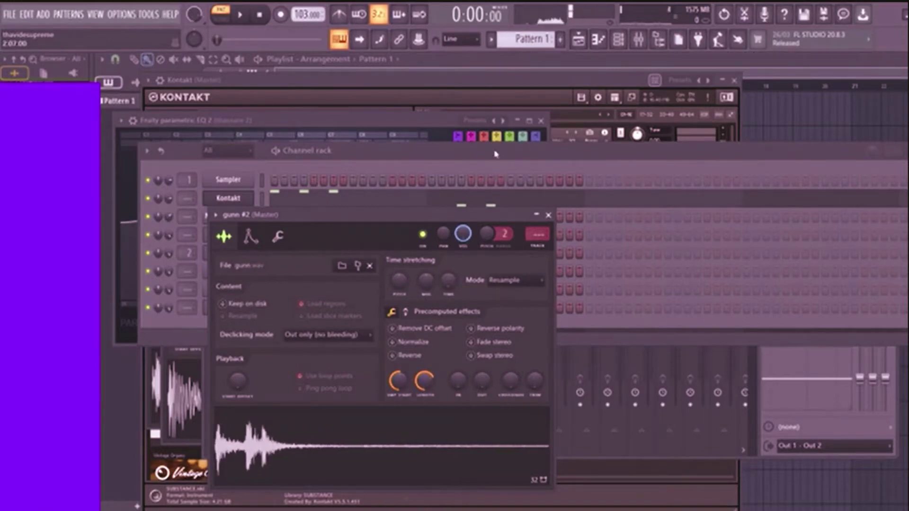
# Program gunn #2 on steps 11 and 31, add gunn on steps 26 and 28, and play the pattern.
pyautogui.click(496, 153)
pyautogui.press('space')
pyautogui.click(373, 308)
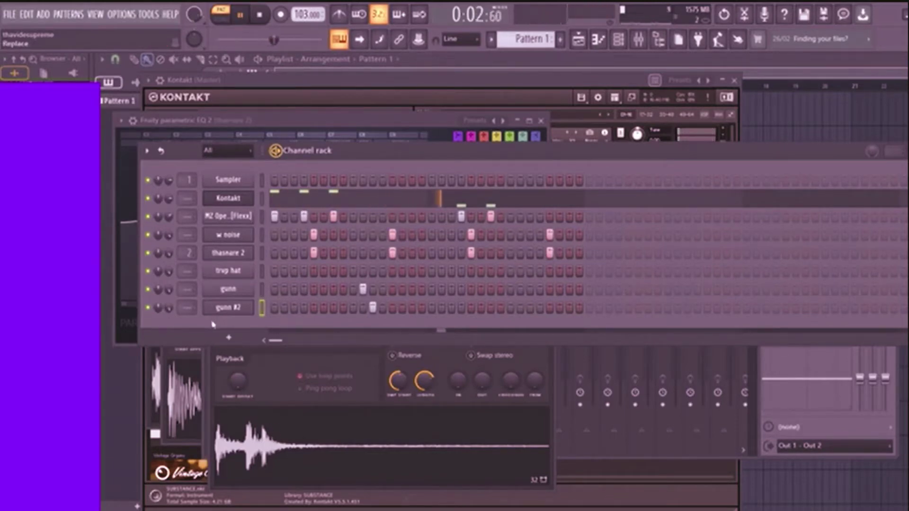
pyautogui.click(521, 289)
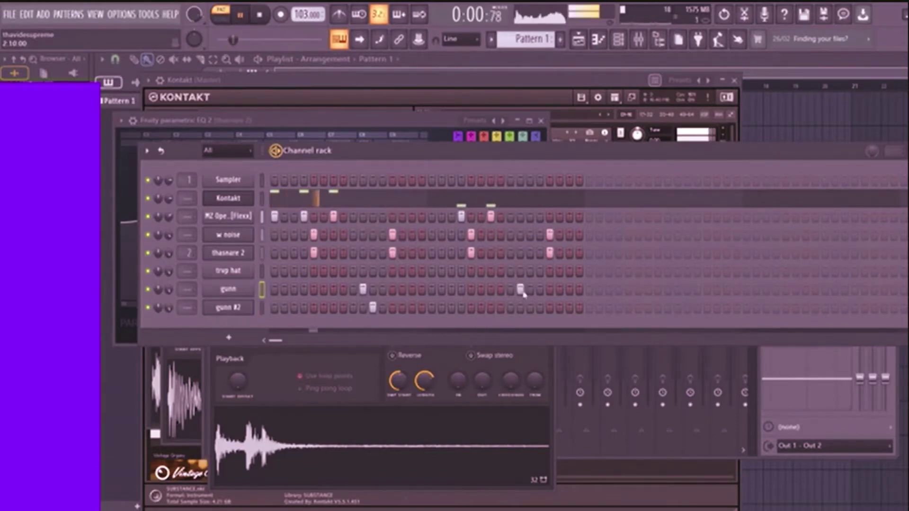
pyautogui.click(540, 289)
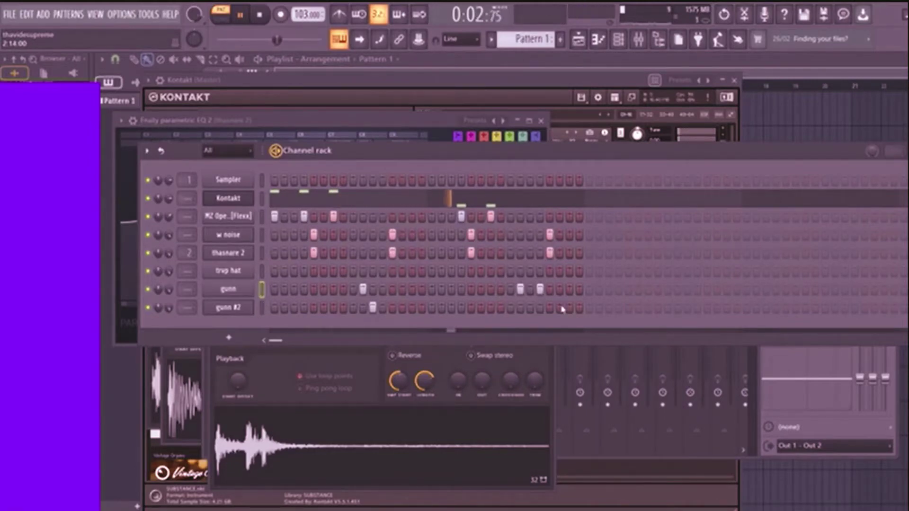
pyautogui.press('space')
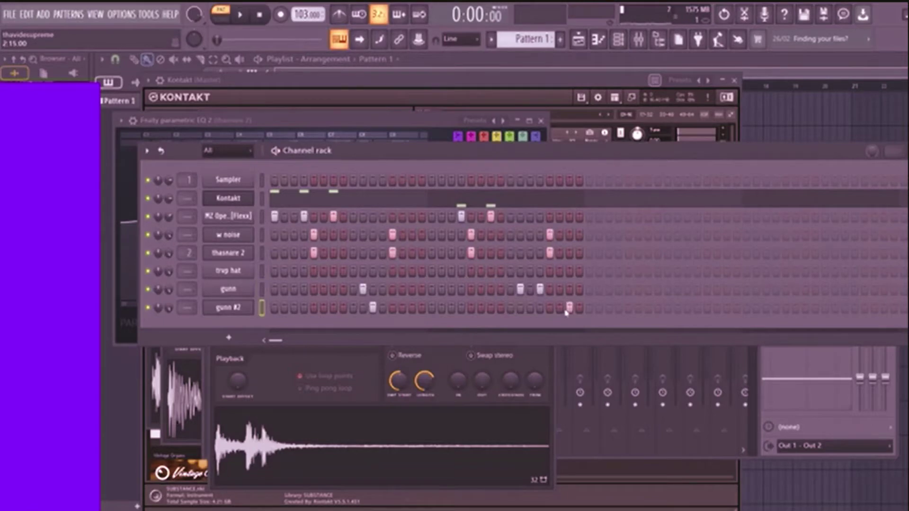
pyautogui.press('space')
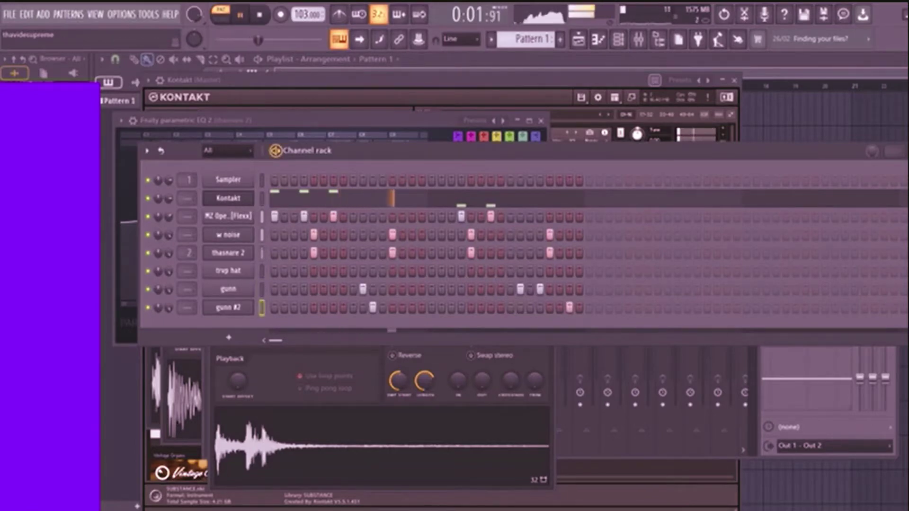
pyautogui.press('space')
pyautogui.press('space')
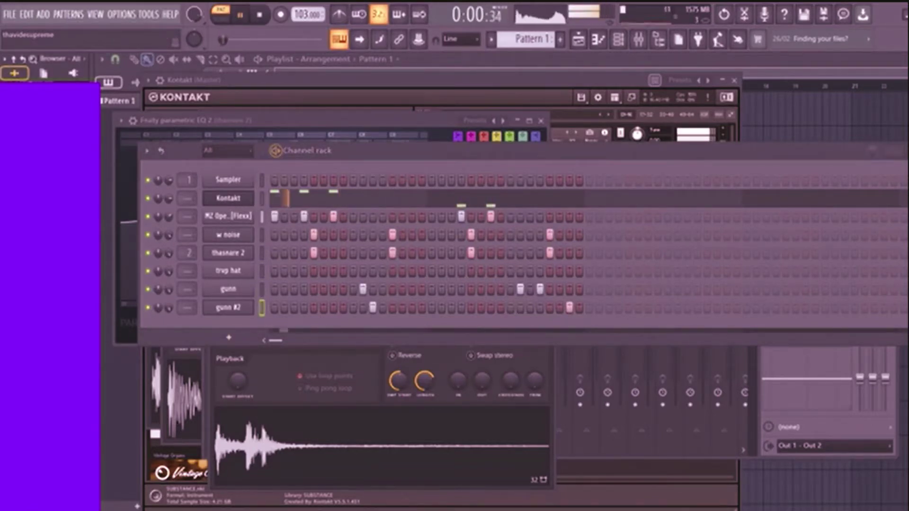
pyautogui.press('space')
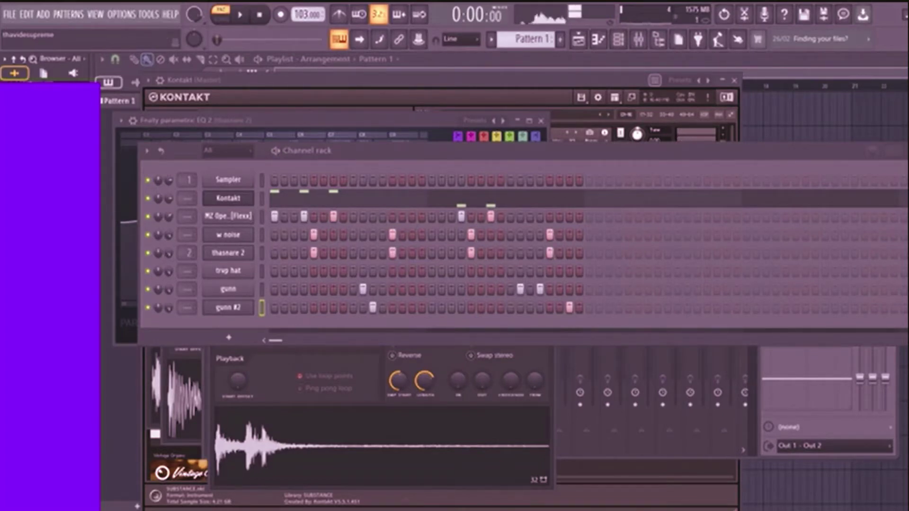
# Add the lil trapboy's ska 3 sample as a channel, raising its sample start and fade-out slightly and enabling Normalize.
pyautogui.moveTo(52, 332); pyautogui.dragTo(214, 326)
pyautogui.moveTo(289, 272)
pyautogui.mouseDown()
pyautogui.moveTo(288, 261)
pyautogui.moveTo(324, 280)
pyautogui.moveTo(325, 298)
pyautogui.moveTo(289, 267)
pyautogui.mouseUp()
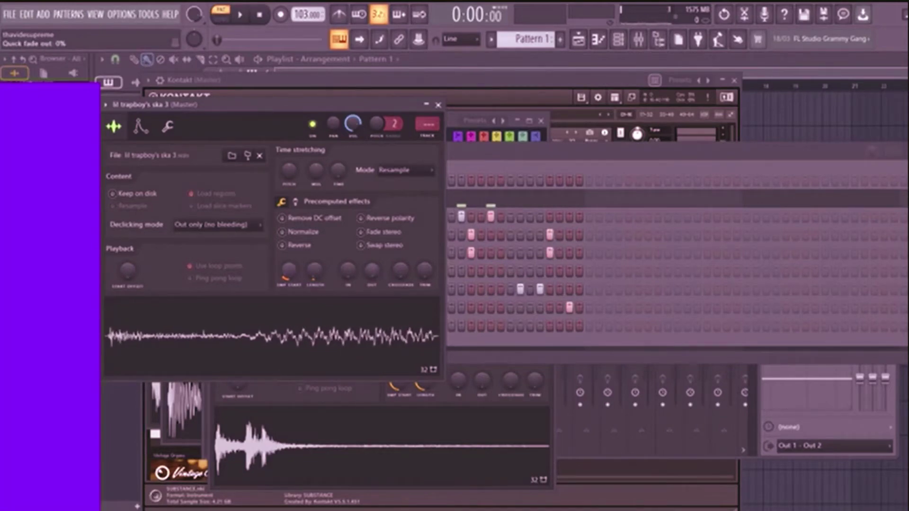
pyautogui.moveTo(372, 270); pyautogui.dragTo(371, 263)
pyautogui.click(283, 231)
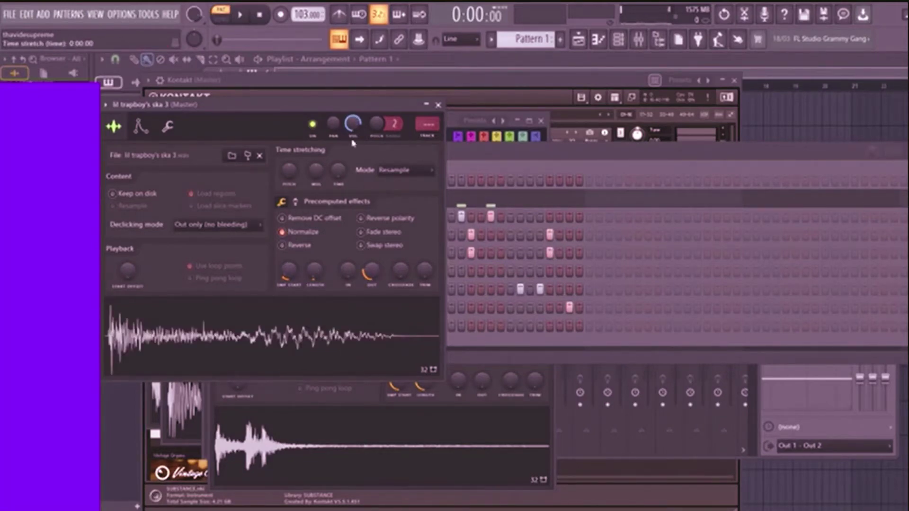
pyautogui.click(450, 158)
# Program the lil trapboy's ska 3 channel on steps 3, 6, 19 and 22 during playback.
pyautogui.press('space')
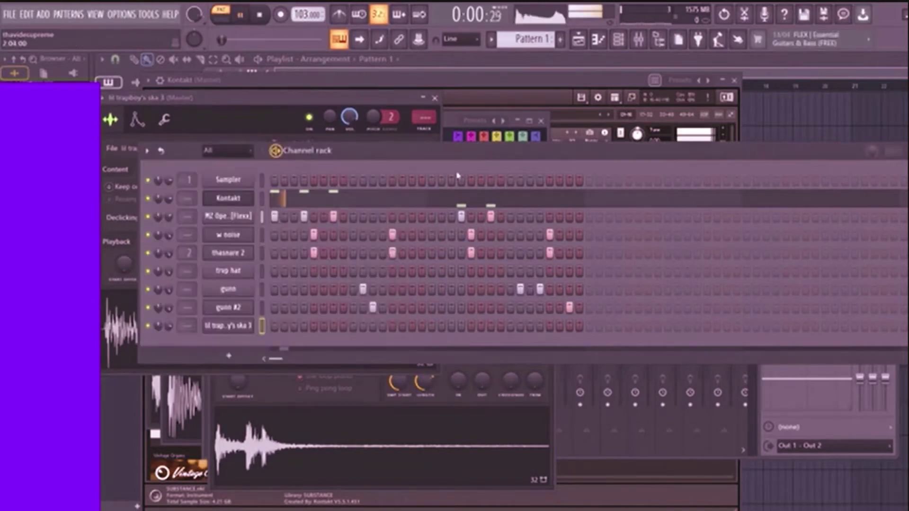
pyautogui.click(275, 327)
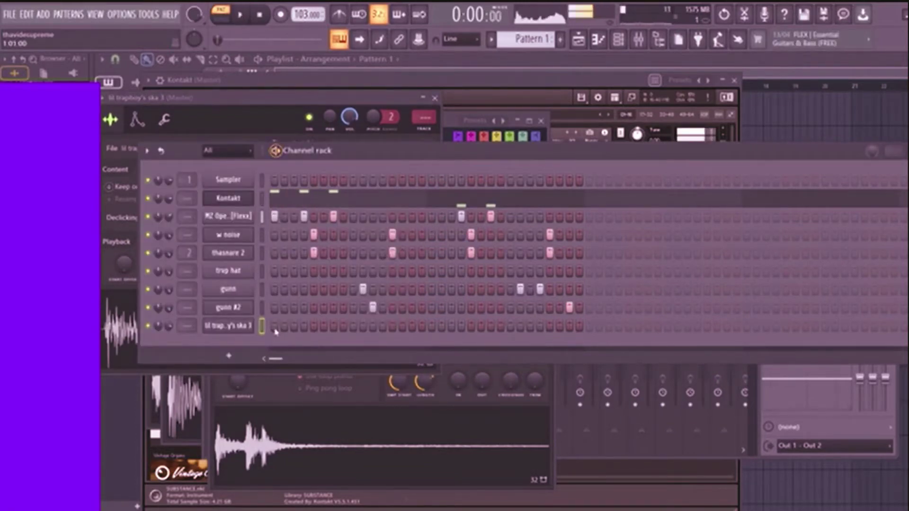
pyautogui.click(294, 326)
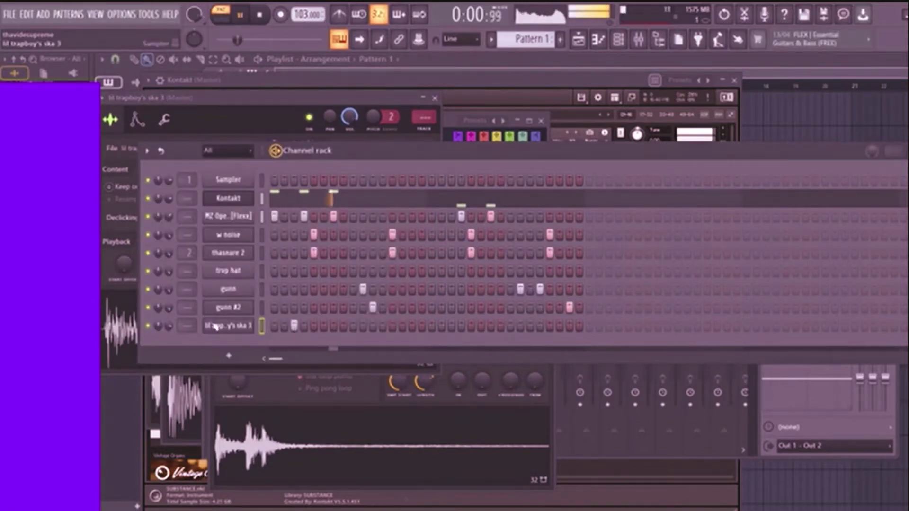
pyautogui.click(324, 326)
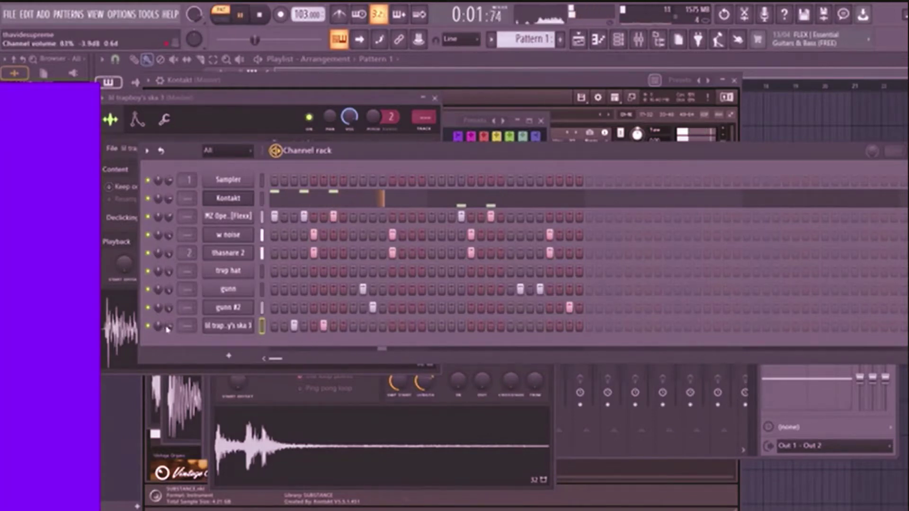
pyautogui.click(451, 326)
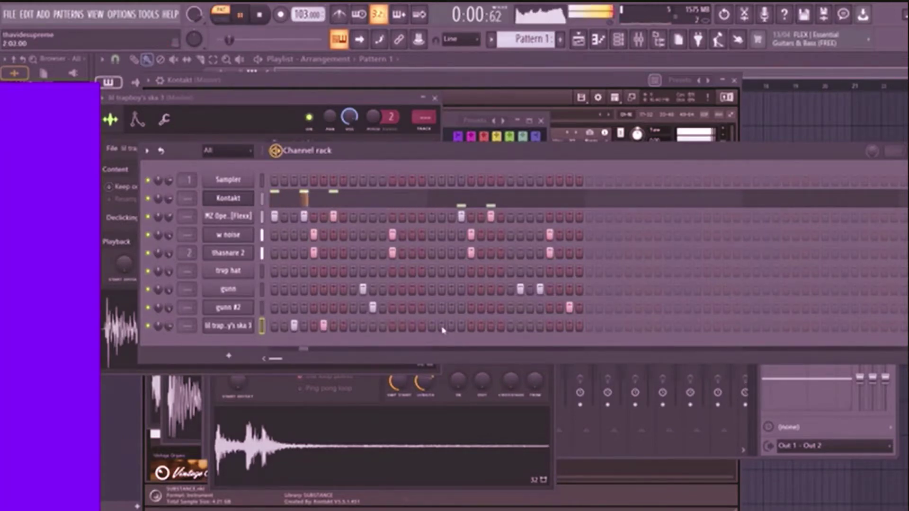
pyautogui.click(481, 327)
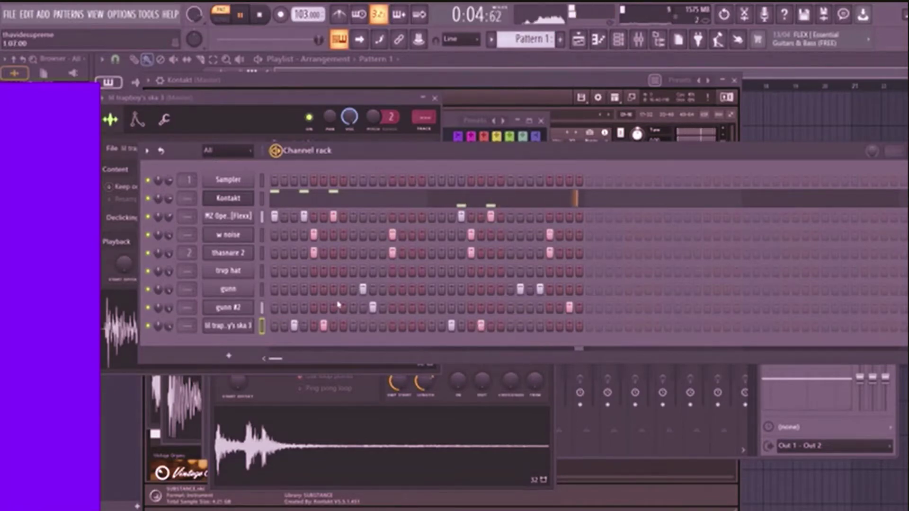
# Lower the lil trapboy's ska 3 channel pitch to -141 cents and return to the channel rack.
pyautogui.click(228, 326)
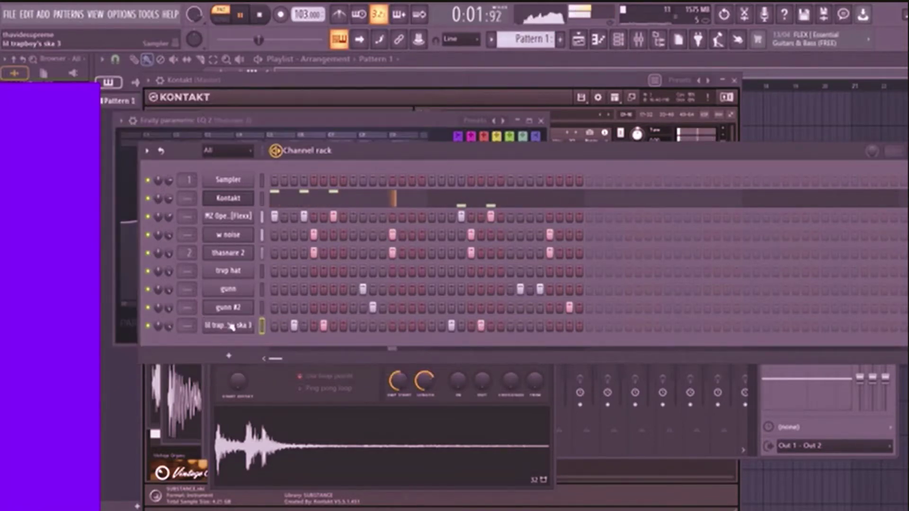
pyautogui.moveTo(377, 122); pyautogui.dragTo(378, 127)
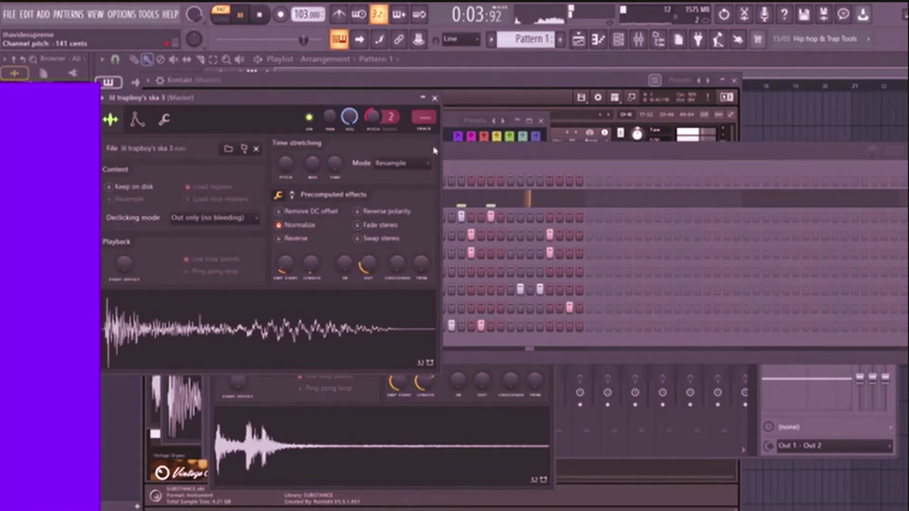
pyautogui.click(446, 156)
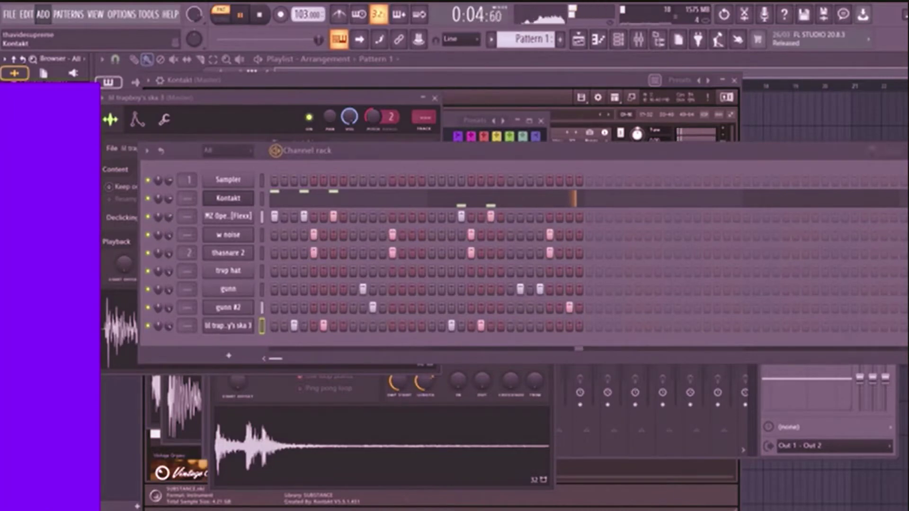
# Load Analog Dreams into a second Kontakt channel with its Cosmic Bambino pluck preset, and stop playback.
pyautogui.click(335, 213)
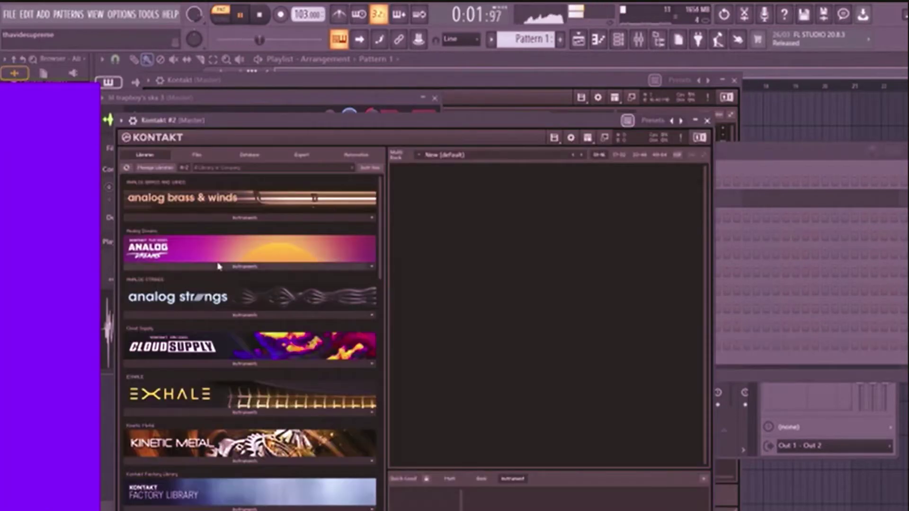
pyautogui.click(225, 257)
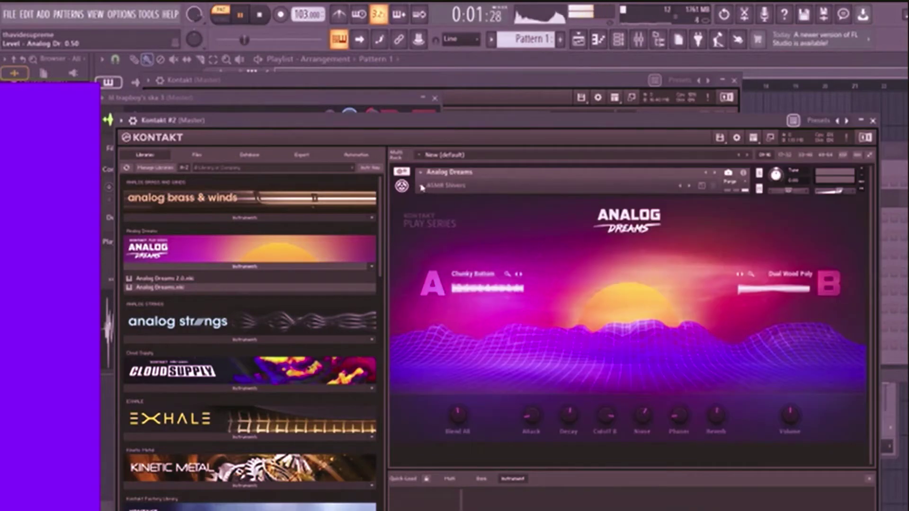
pyautogui.click(422, 186)
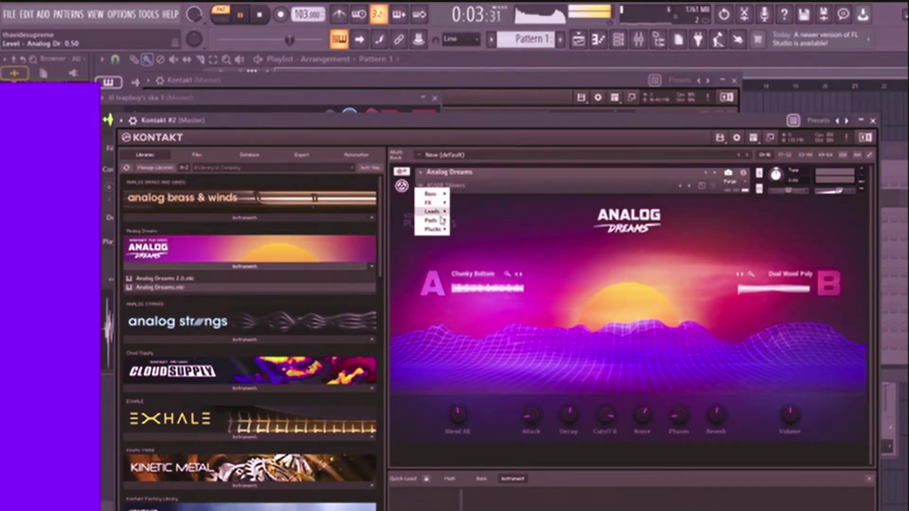
pyautogui.moveTo(440, 232)
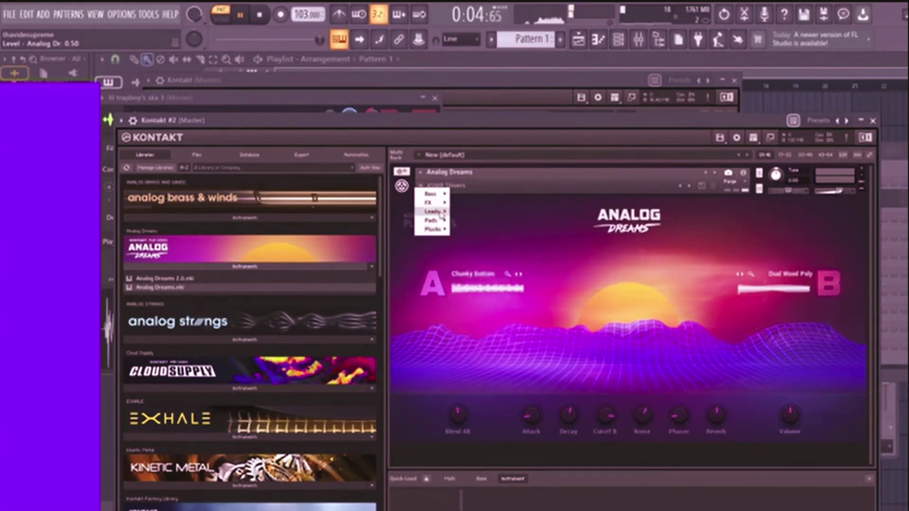
pyautogui.moveTo(436, 215)
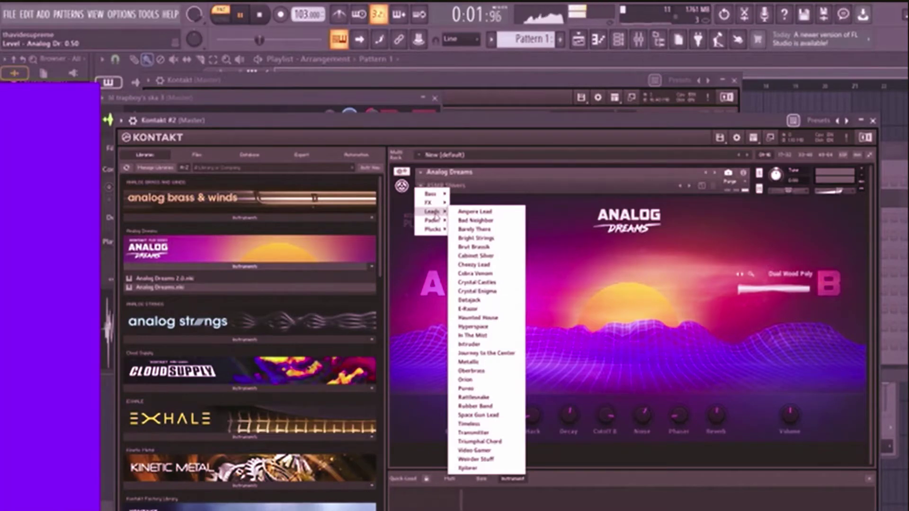
pyautogui.moveTo(436, 198)
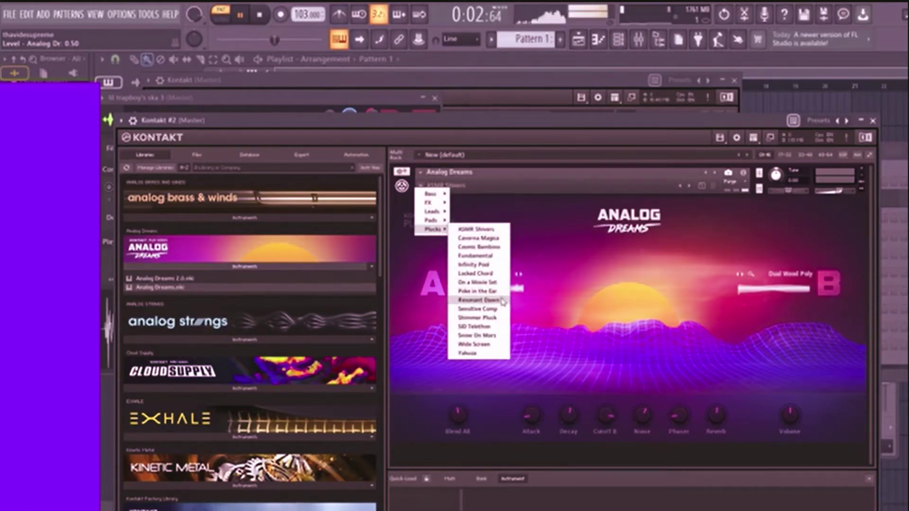
pyautogui.click(478, 247)
pyautogui.click(269, 15)
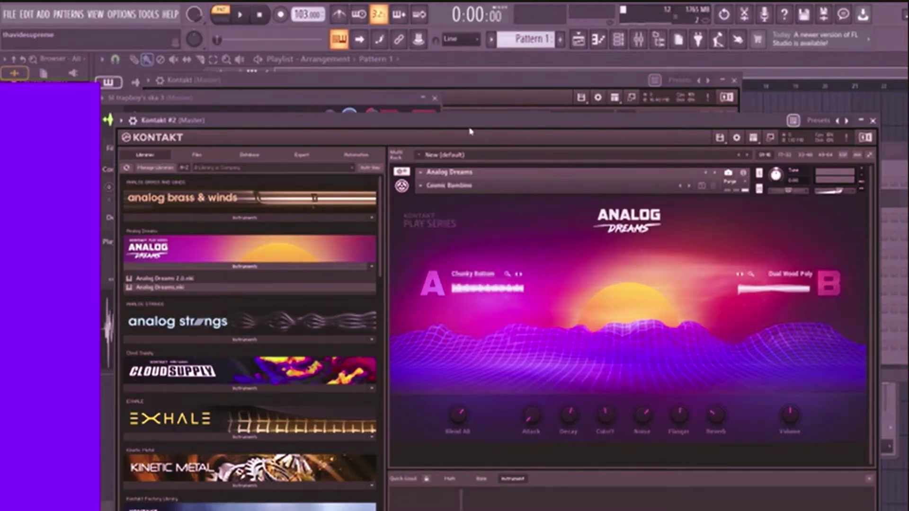
# Audition the Analog Dreams pluck presets with test notes and settle on Resonant Down.
pyautogui.moveTo(469, 128); pyautogui.dragTo(470, 139)
pyautogui.press('e')
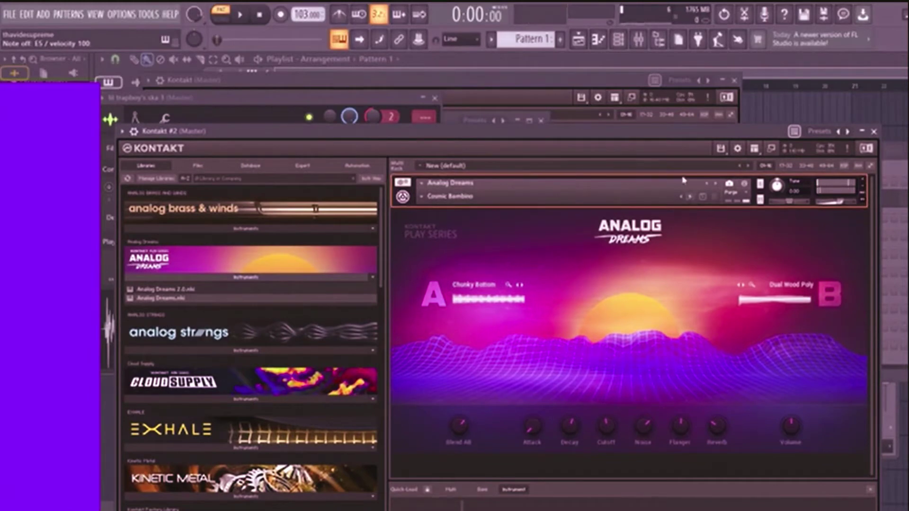
pyautogui.click(690, 196)
pyautogui.press('w')
pyautogui.click(691, 196)
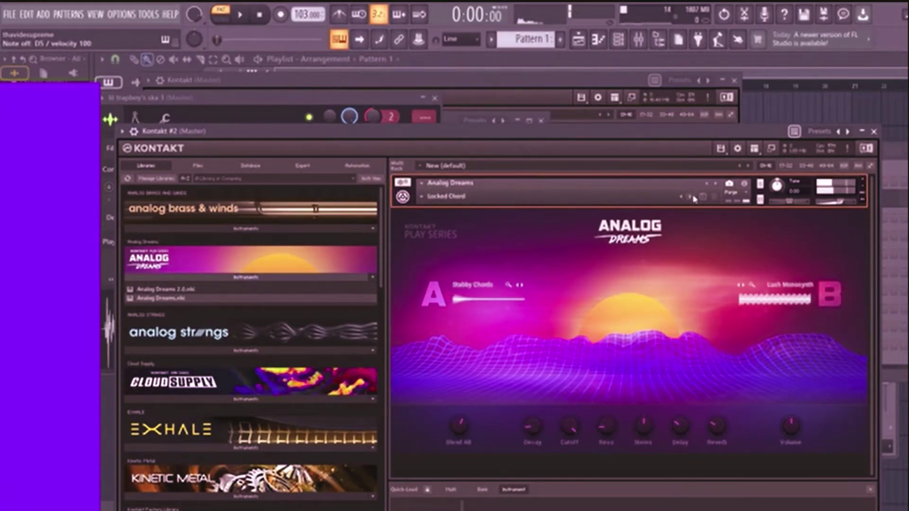
pyautogui.click(691, 197)
pyautogui.click(690, 197)
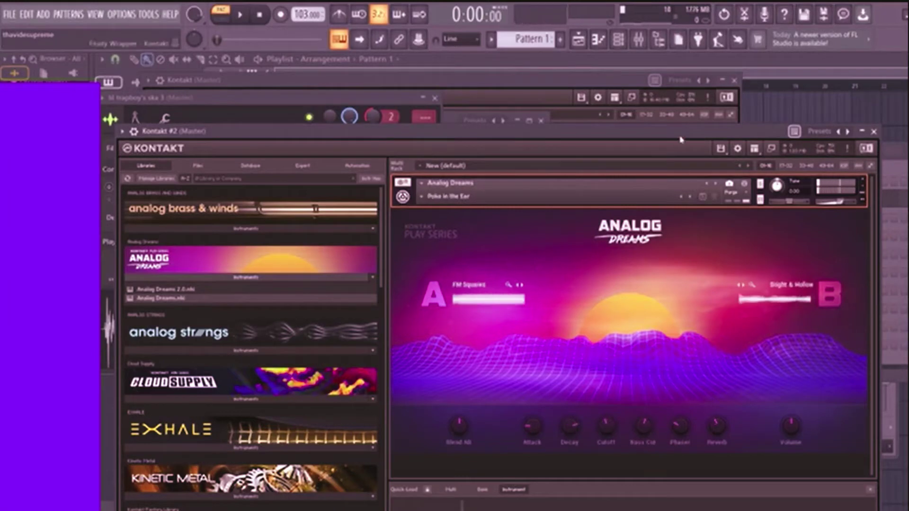
pyautogui.click(690, 196)
pyautogui.click(691, 197)
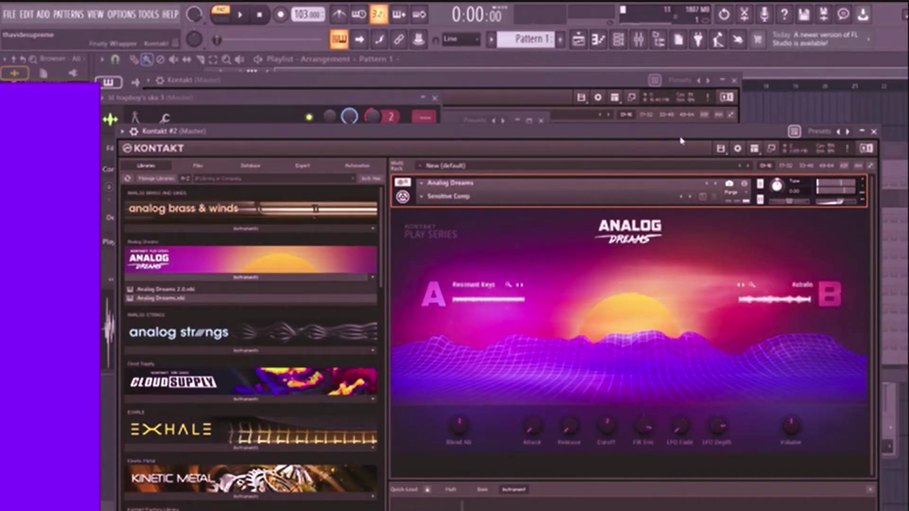
pyautogui.click(682, 195)
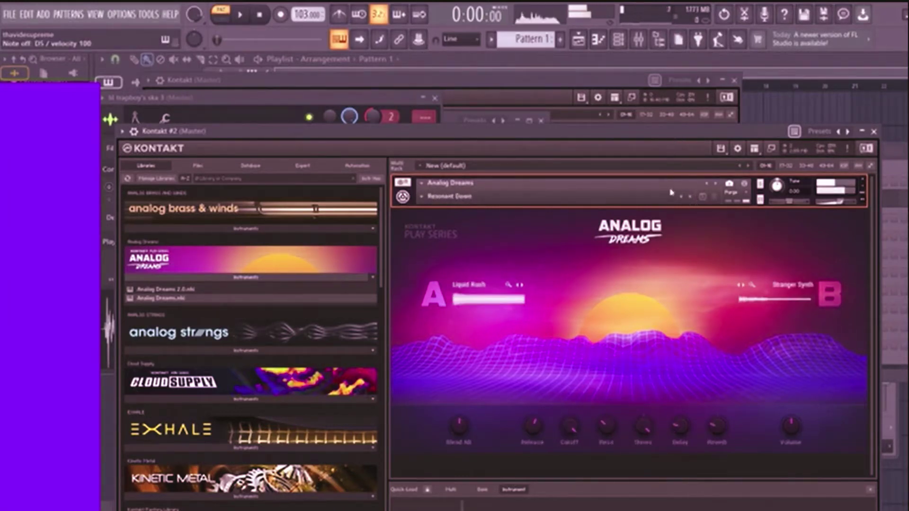
# Set the Resonant Down release to 2.2k ms, delay to 0% and reverb to 22%, auditioning notes.
pyautogui.moveTo(536, 432); pyautogui.dragTo(545, 412)
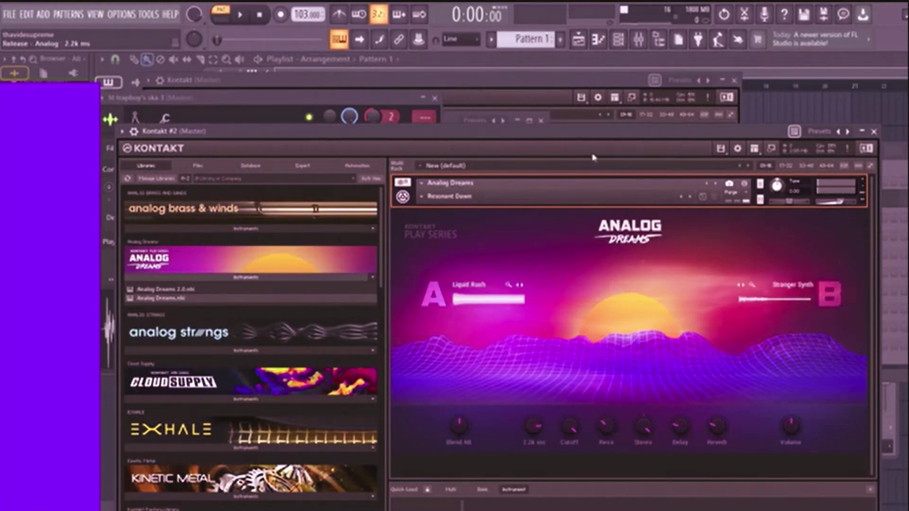
pyautogui.press('c')
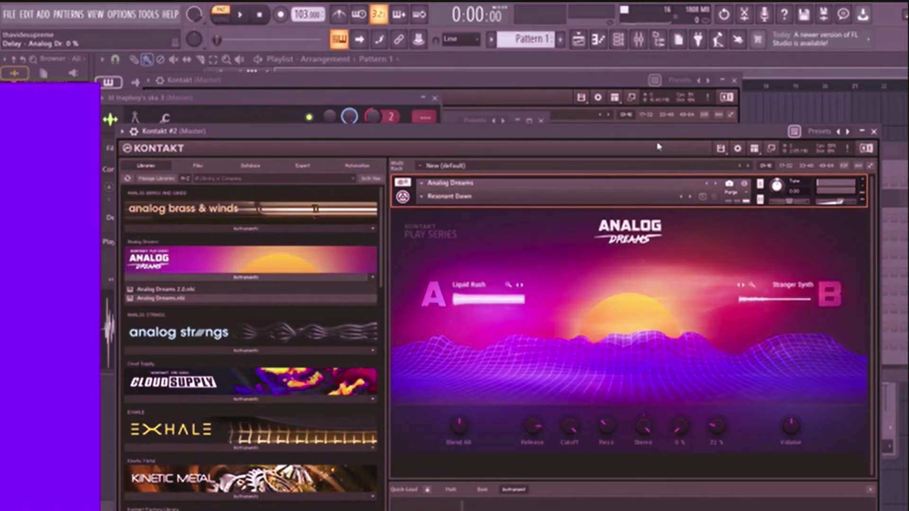
pyautogui.press('c')
# Play the pattern with the channel rack moved lower, and set the Analog Dreams tune to -6.00.
pyautogui.press('F6')
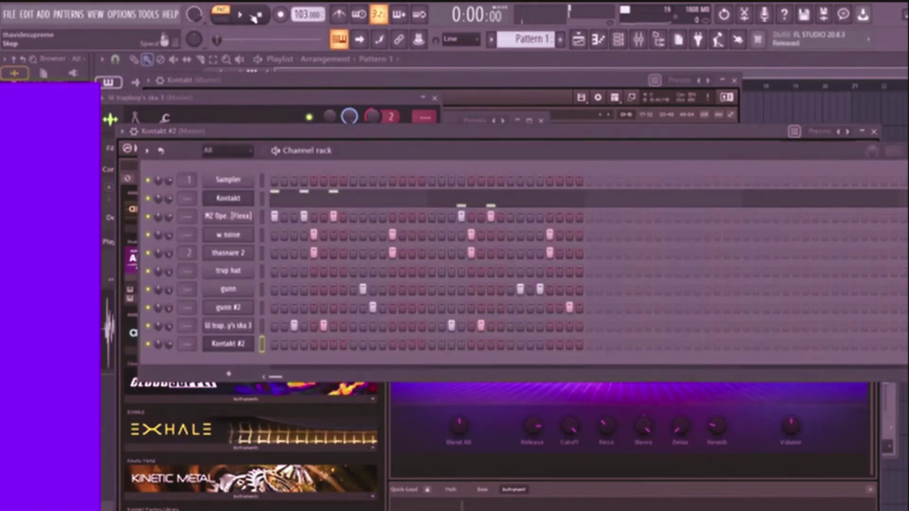
pyautogui.press('space')
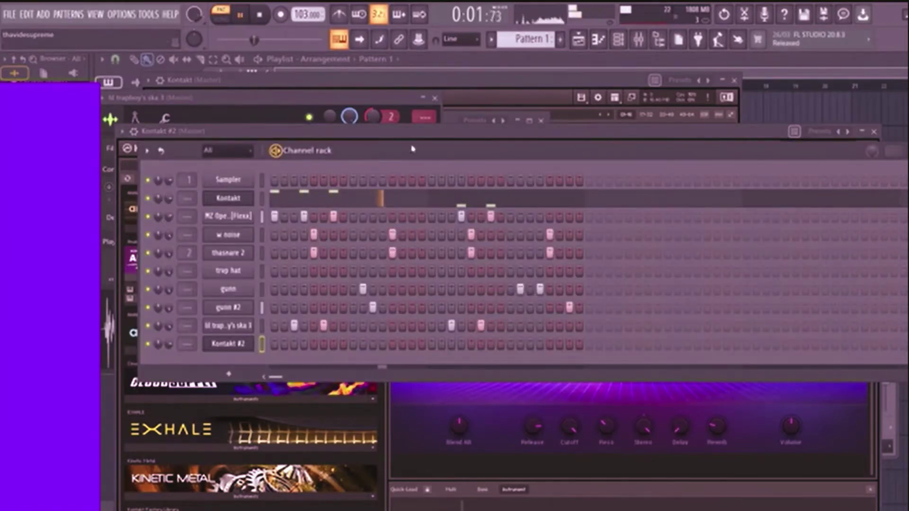
pyautogui.moveTo(412, 148); pyautogui.dragTo(391, 251)
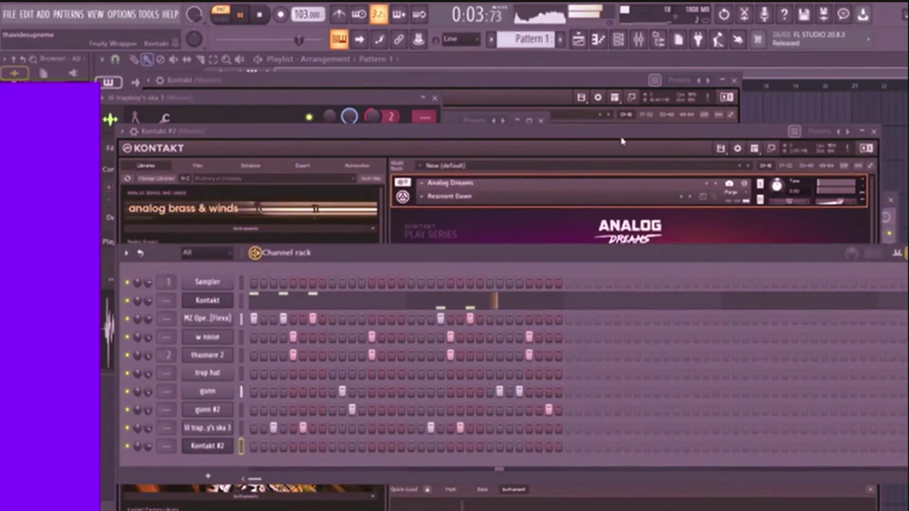
pyautogui.press('F6')
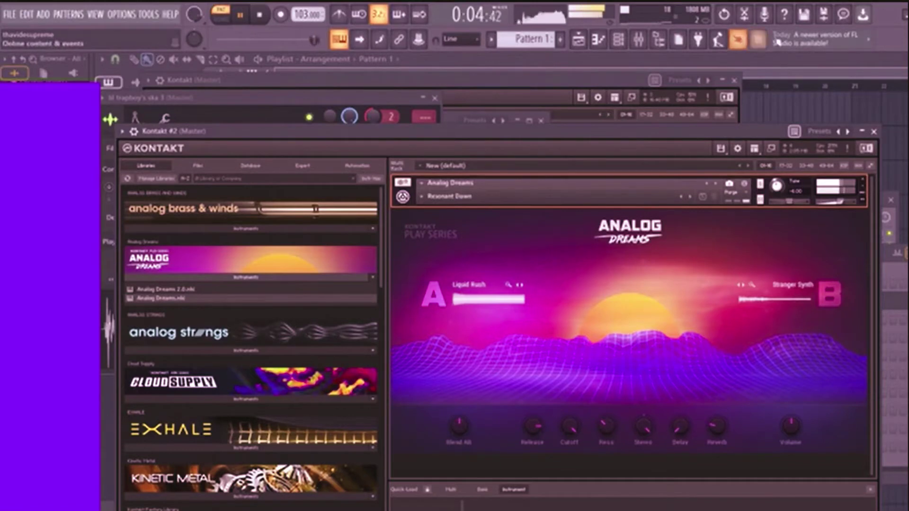
# Review the first Kontakt channel's bass notes in the piano roll while replaying the pattern, and close it.
pyautogui.click(892, 269)
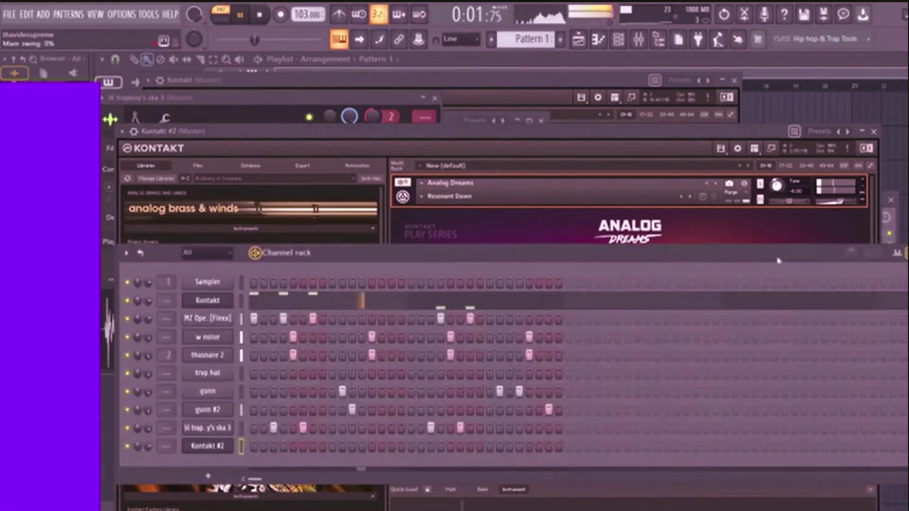
pyautogui.click(289, 302)
pyautogui.scroll(5, 198, 206)
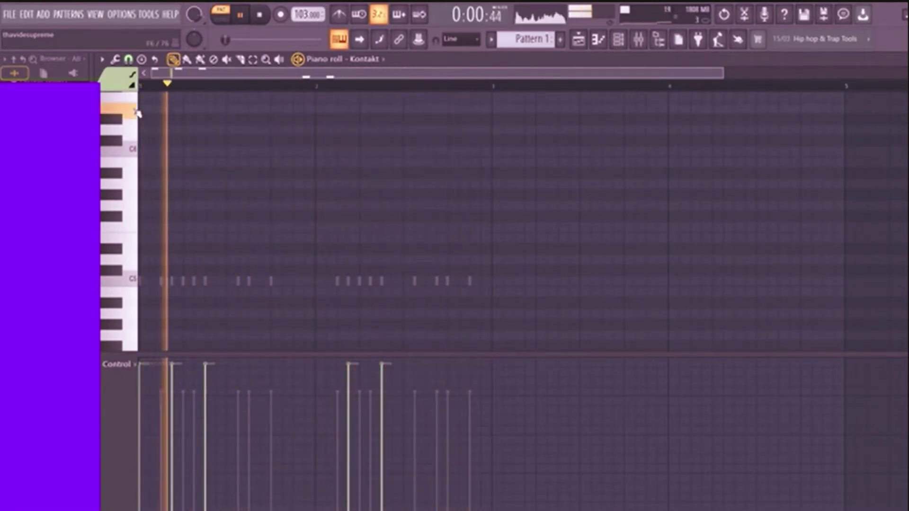
pyautogui.press('space')
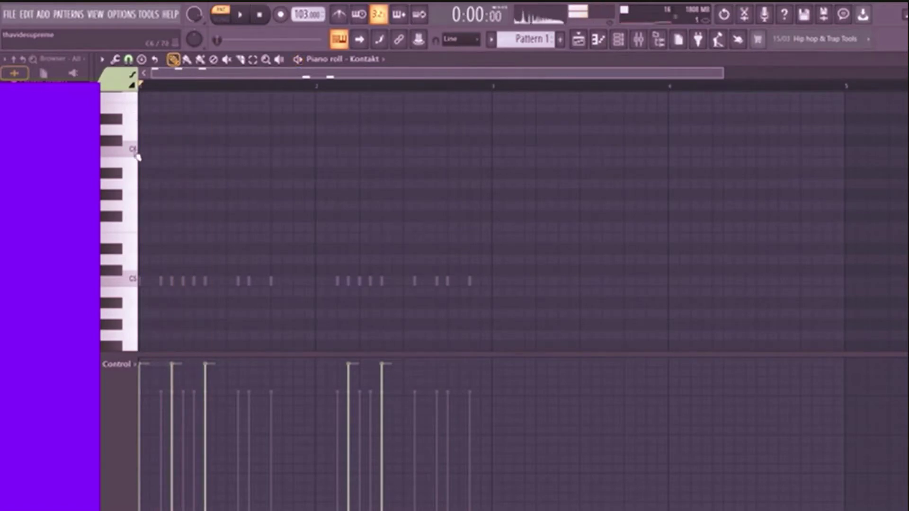
pyautogui.scroll(-5, 175, 200)
pyautogui.press('space')
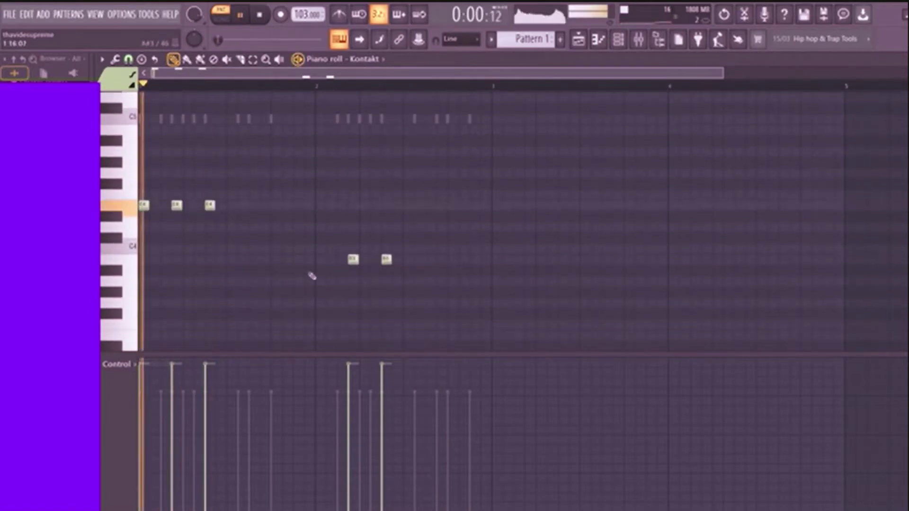
pyautogui.click(908, 59)
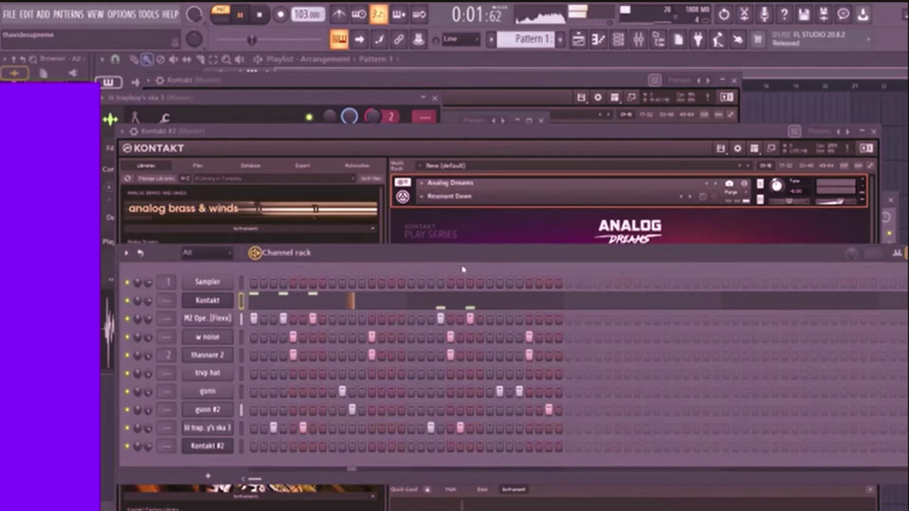
# Set the Analog Dreams tune to -5.00 in Kontakt #2 and save the project.
pyautogui.click(490, 146)
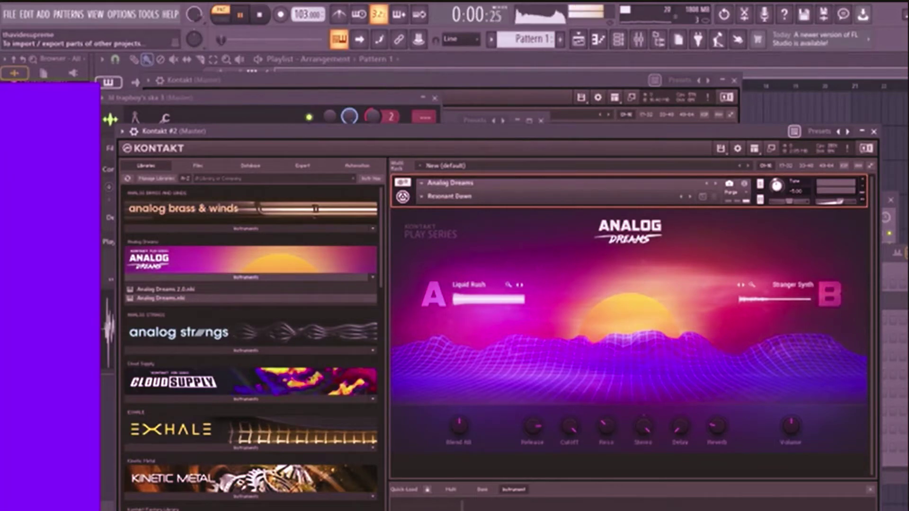
pyautogui.hotkey('ctrl', 's')
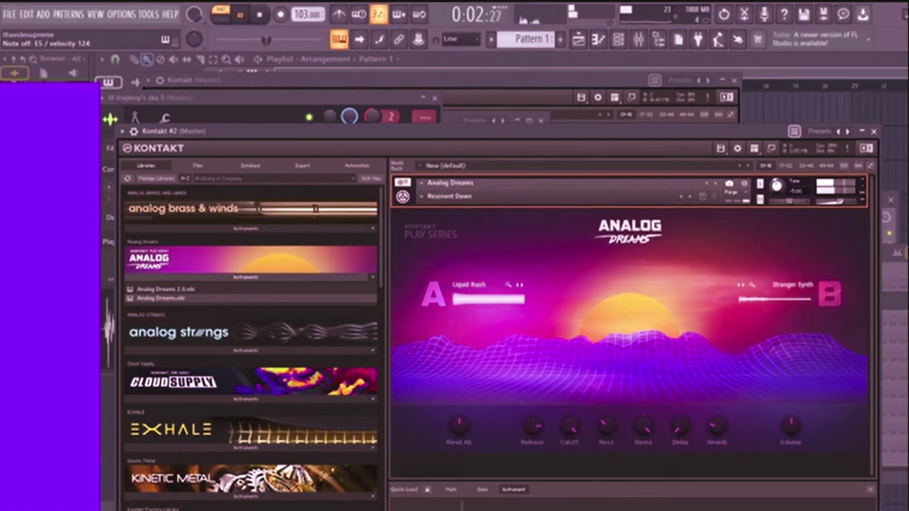
# Place a C6 note at the start of bar 1 in Kontakt #2's piano roll and play it briefly.
pyautogui.click(618, 40)
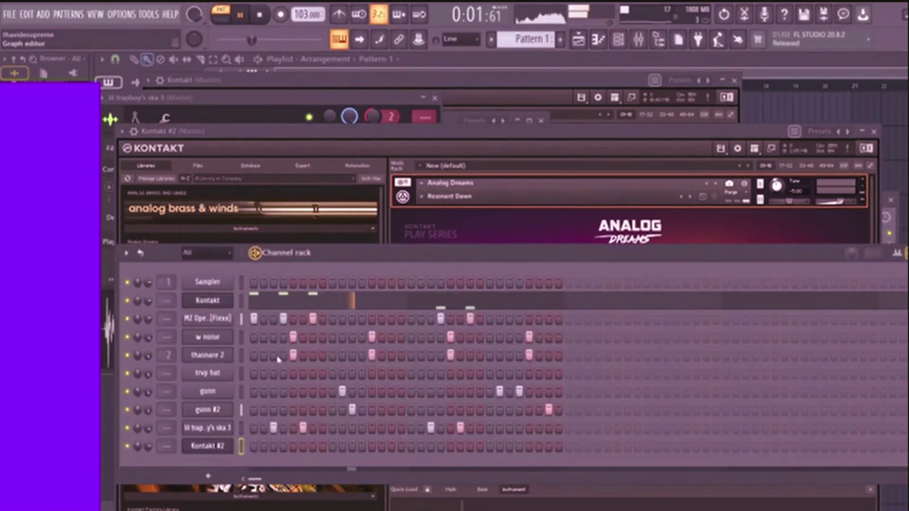
pyautogui.press('F7')
pyautogui.press('space')
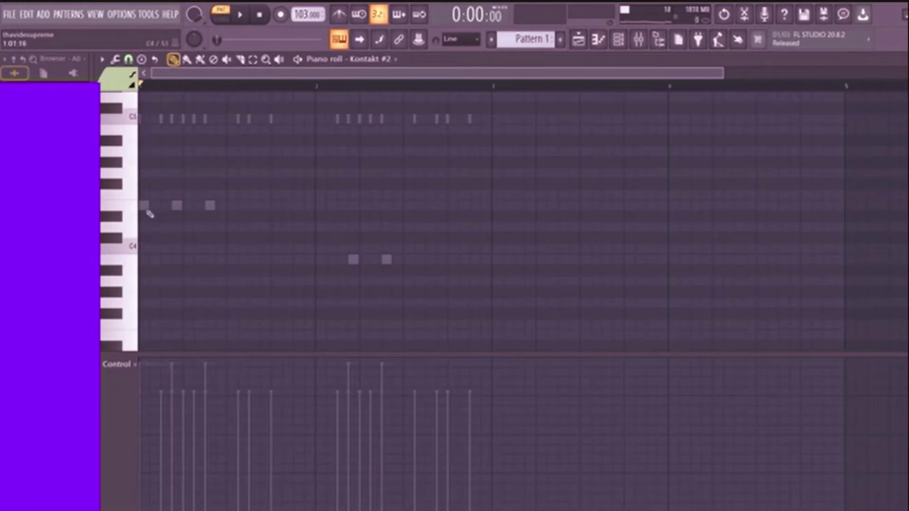
pyautogui.scroll(3, 144, 208)
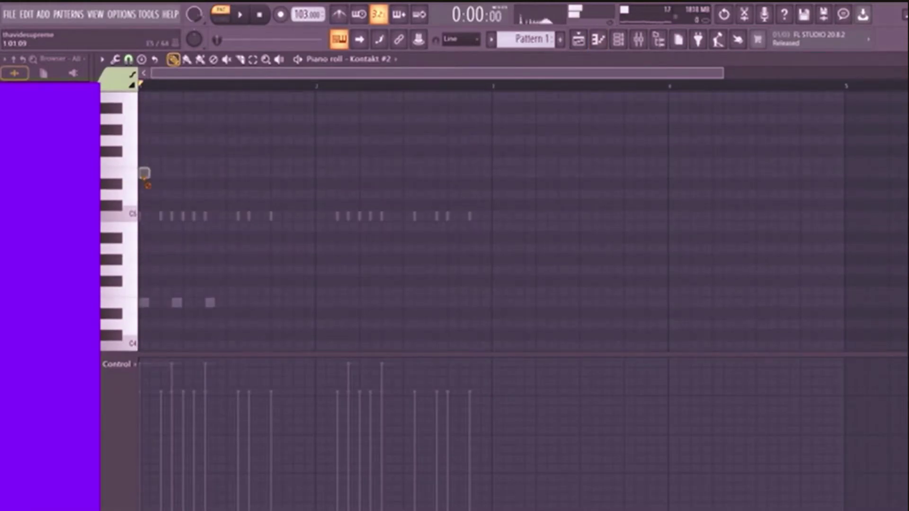
pyautogui.scroll(2, 146, 175)
pyautogui.click(145, 159)
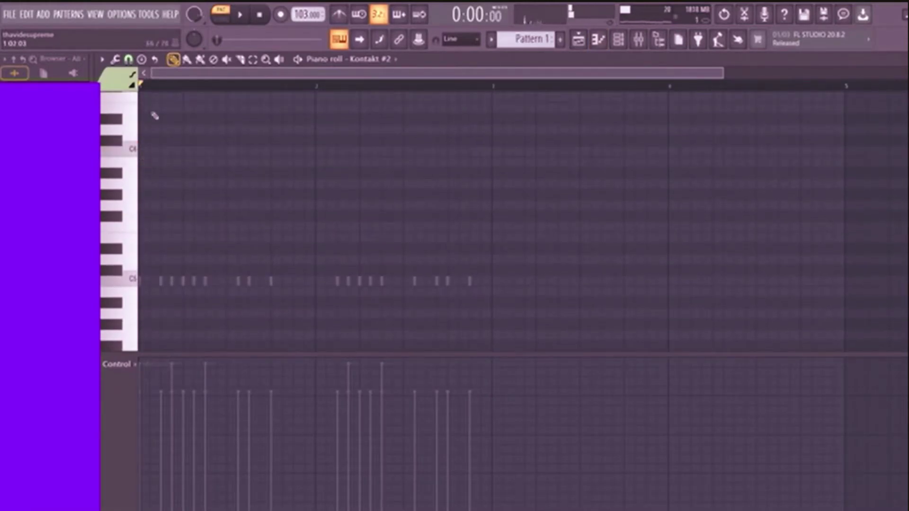
pyautogui.scroll(2, 157, 128)
pyautogui.click(145, 173)
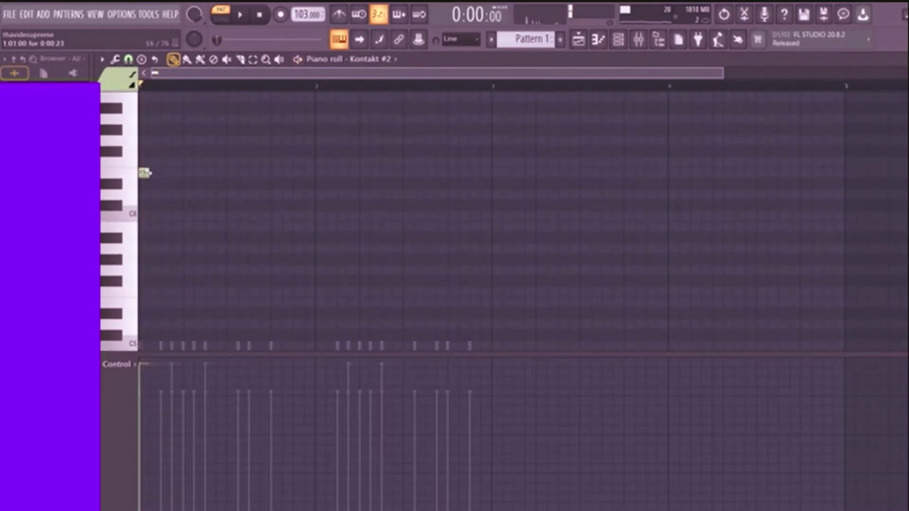
pyautogui.rightClick(145, 173)
pyautogui.click(144, 216)
pyautogui.press('space')
pyautogui.press('space')
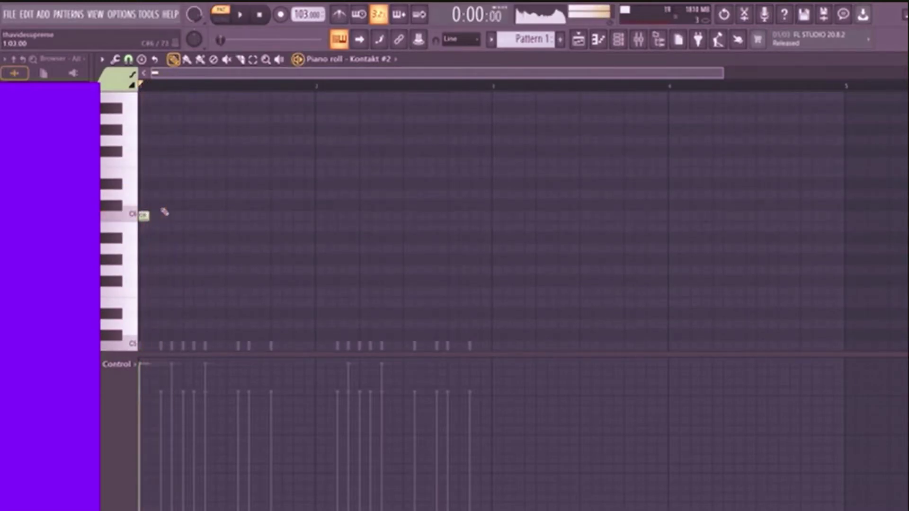
# Add a D6 note on step 3 and a C6 note on step 4 of the Kontakt #2 melody.
pyautogui.click(163, 203)
pyautogui.rightClick(165, 201)
pyautogui.click(165, 194)
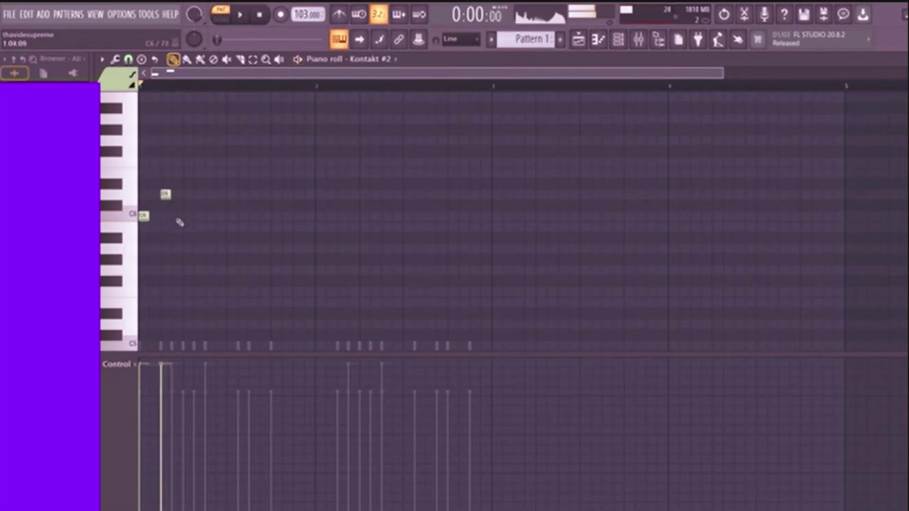
pyautogui.click(175, 216)
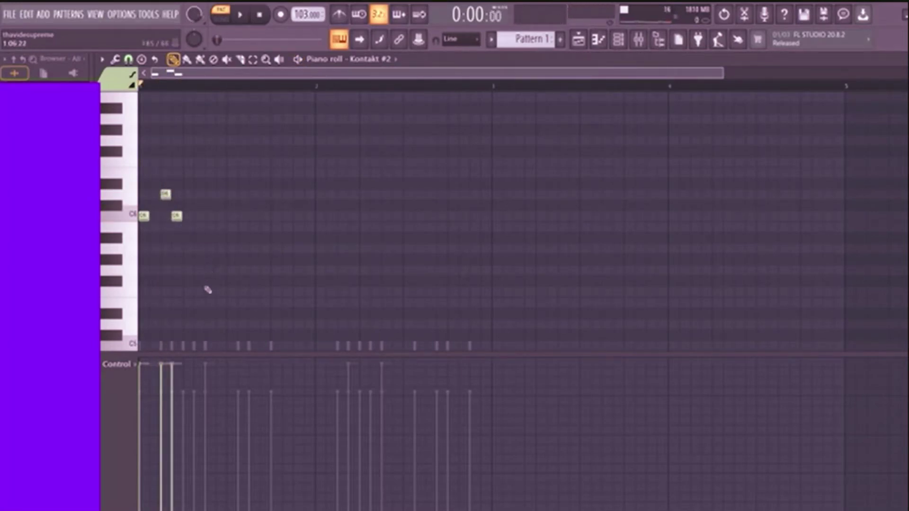
# Add an E5 note on step 7 of the melody and move it to step 5 during playback.
pyautogui.click(209, 302)
pyautogui.press('space')
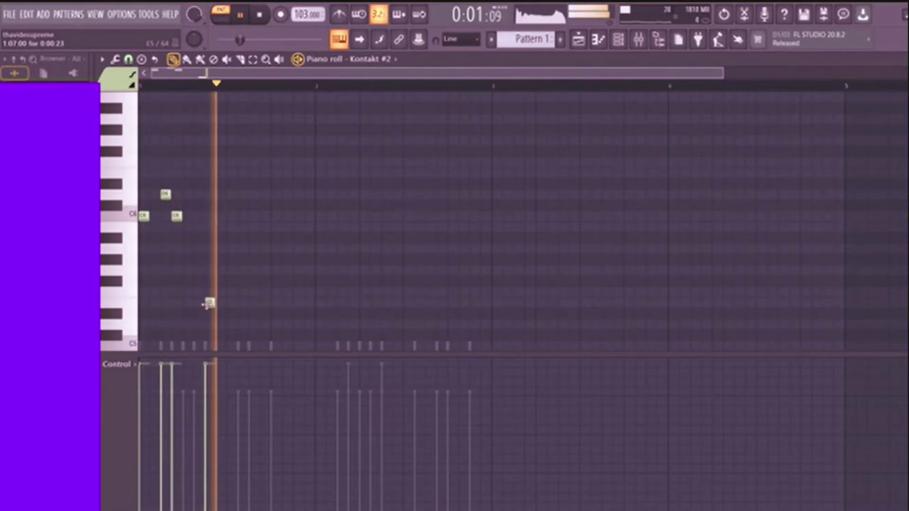
pyautogui.moveTo(213, 302); pyautogui.dragTo(191, 303)
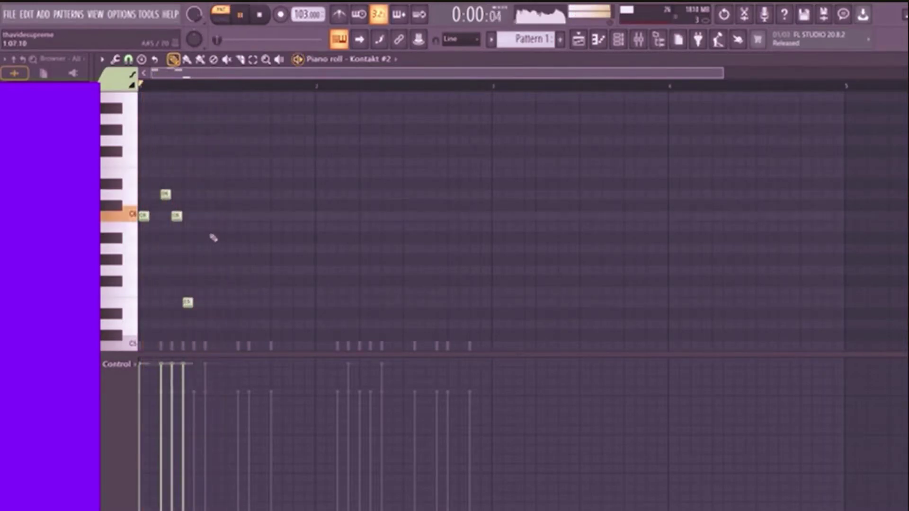
# Add a note on step 7 of the Kontakt #2 melody and move it up to A5, checking it in playback.
pyautogui.press('space')
pyautogui.click(209, 257)
pyautogui.moveTo(208, 258); pyautogui.dragTo(208, 246)
pyautogui.press('space')
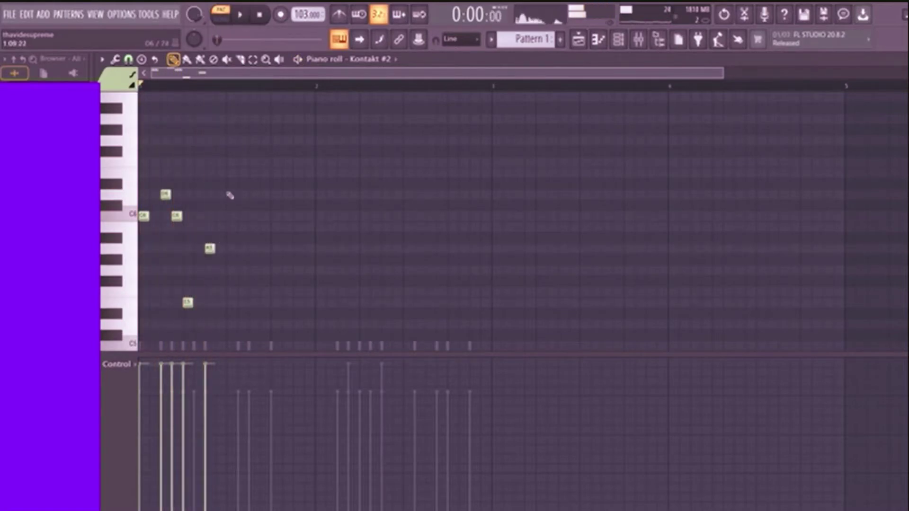
# Add E6 notes on steps 9 and 11 of the melody, playing the phrase between the two notes.
pyautogui.click(227, 184)
pyautogui.moveTo(229, 191); pyautogui.dragTo(231, 179)
pyautogui.press('space')
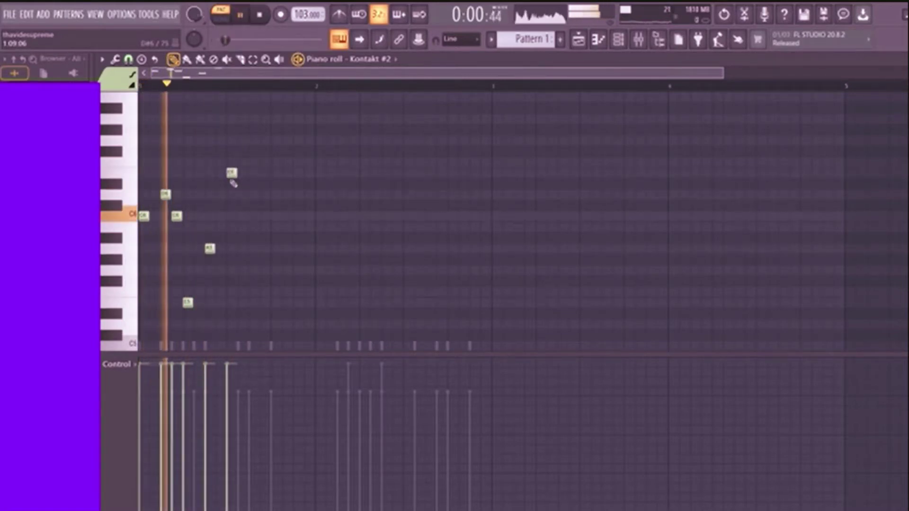
pyautogui.press('space')
pyautogui.click(251, 174)
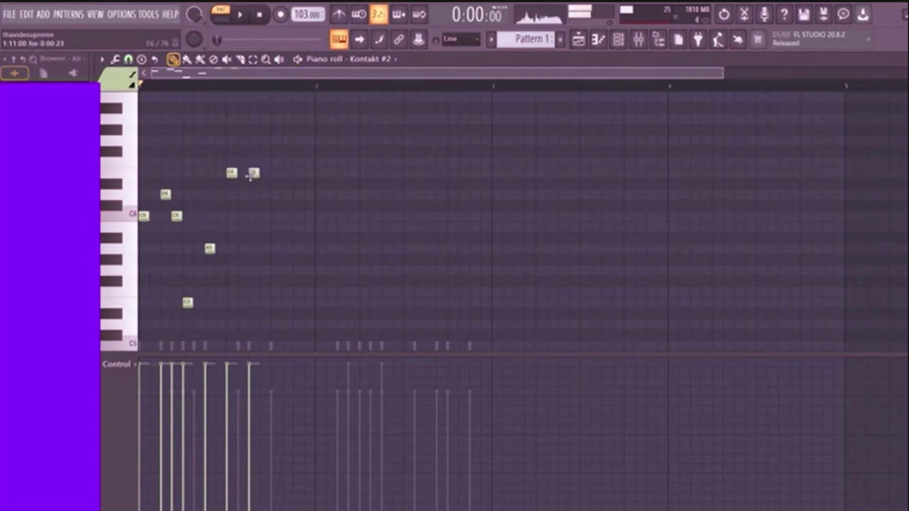
# Continue bar 1 of the melody with A5 on step 13, B5 on step 14 and C6 on step 15, and play it.
pyautogui.click(274, 249)
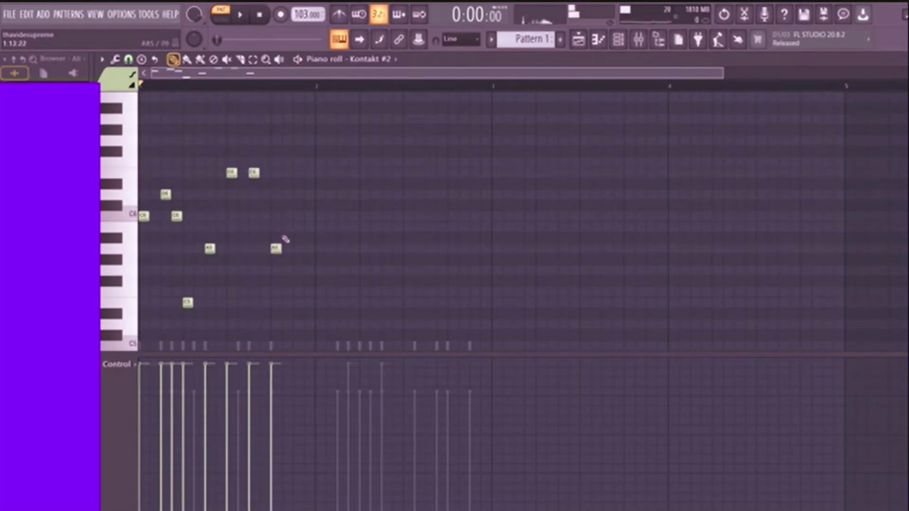
pyautogui.click(288, 227)
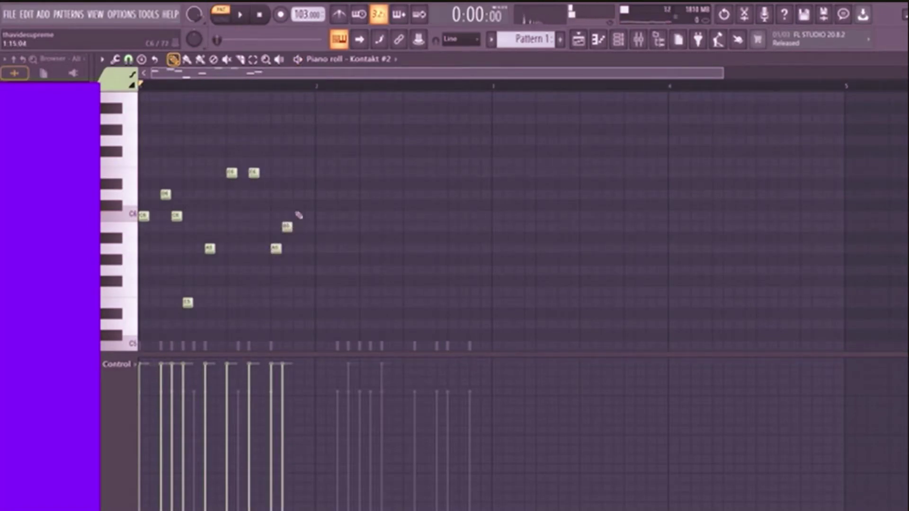
pyautogui.click(297, 215)
pyautogui.press('space')
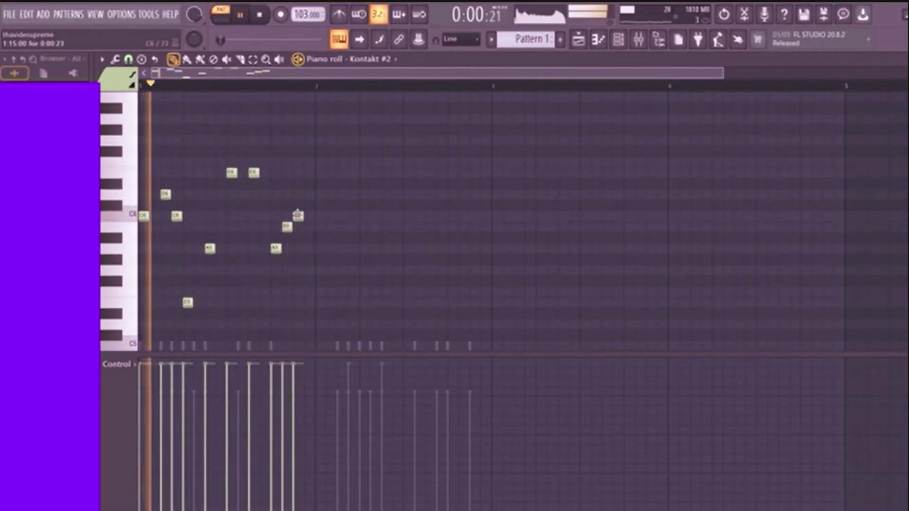
# Shift the melody's B5 to step 15 of bar 1 and its following C6 to the first step of bar 2.
pyautogui.moveTo(298, 216); pyautogui.dragTo(309, 216)
pyautogui.rightClick(288, 226)
pyautogui.click(296, 227)
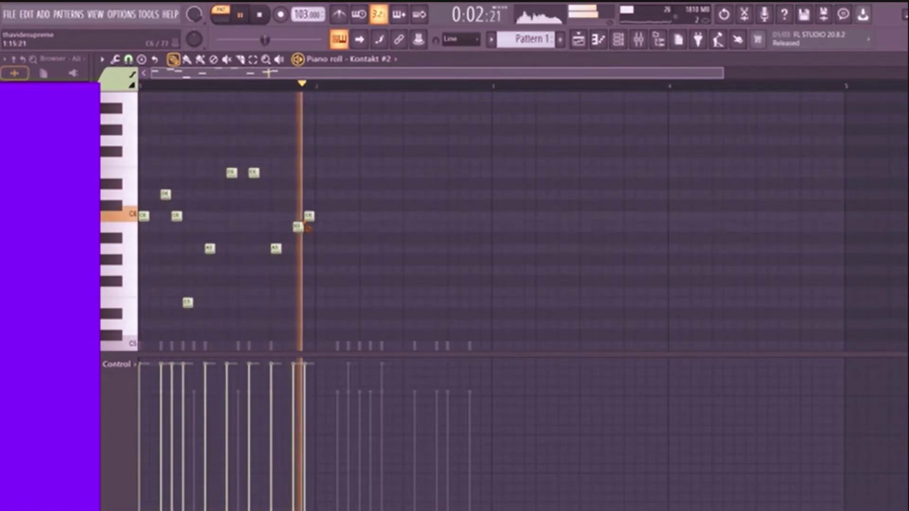
pyautogui.rightClick(309, 216)
pyautogui.click(319, 216)
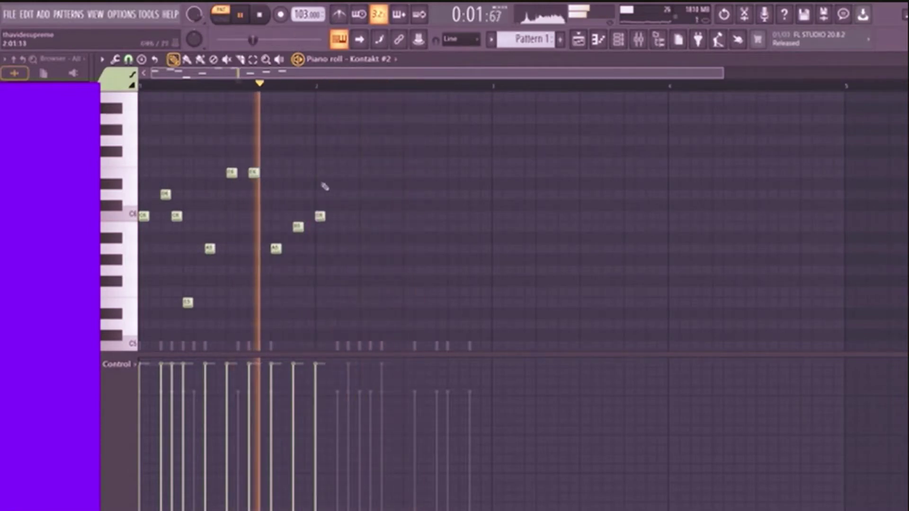
# In bar 2 of the melody, add F5 on step 5, E6 on steps 9 and 11, A5 on step 13 and B5 on step 15.
pyautogui.click(363, 290)
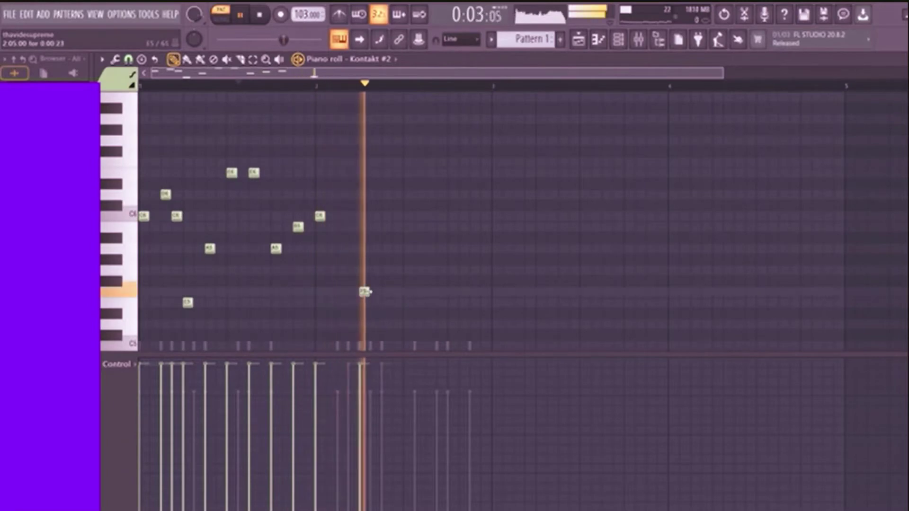
pyautogui.press('space')
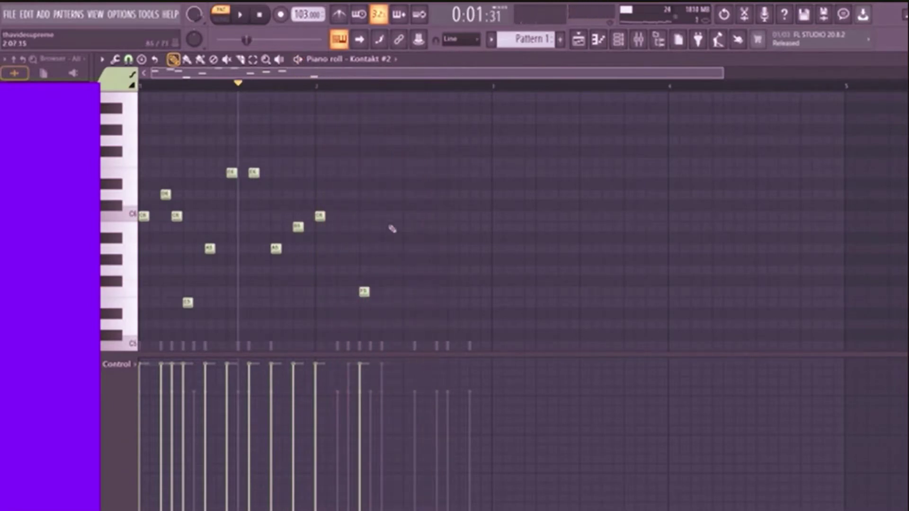
pyautogui.press('space')
pyautogui.click(406, 173)
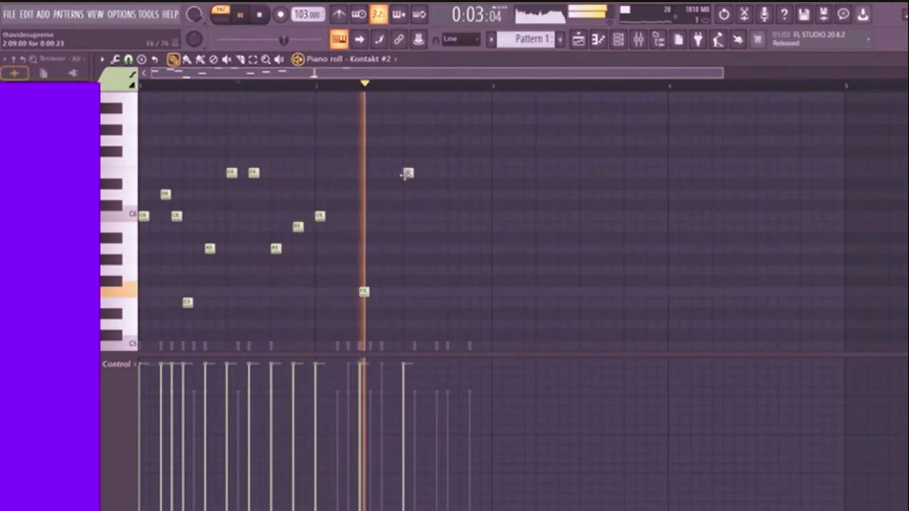
pyautogui.click(429, 173)
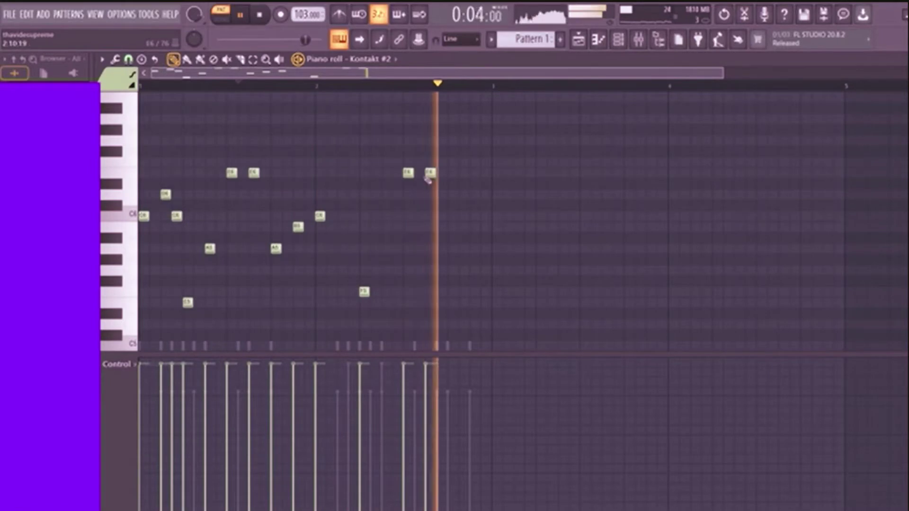
pyautogui.click(451, 249)
pyautogui.click(473, 226)
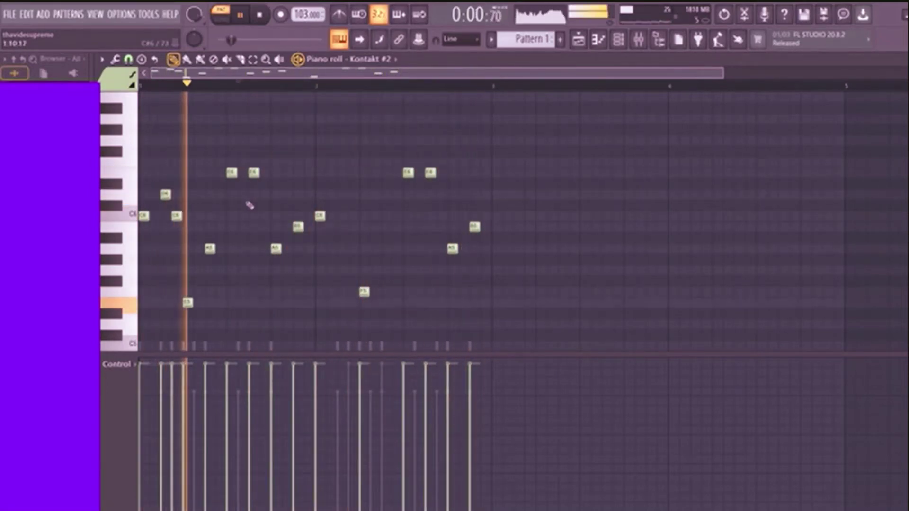
# Add the smple hat sample as a new channel below Kontakt #2 and fill all 32 of its steps.
pyautogui.click(619, 40)
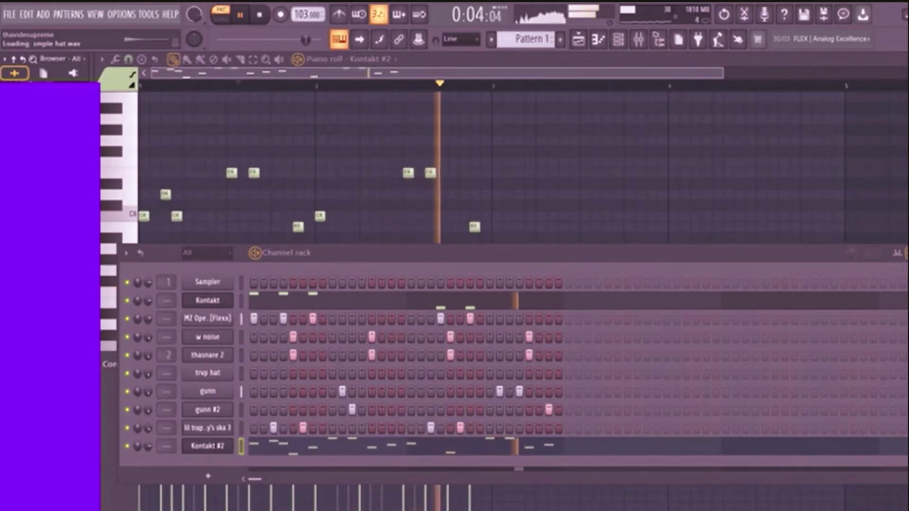
pyautogui.moveTo(101, 426); pyautogui.dragTo(201, 467)
pyautogui.rightClick(203, 468)
pyautogui.click(377, 415)
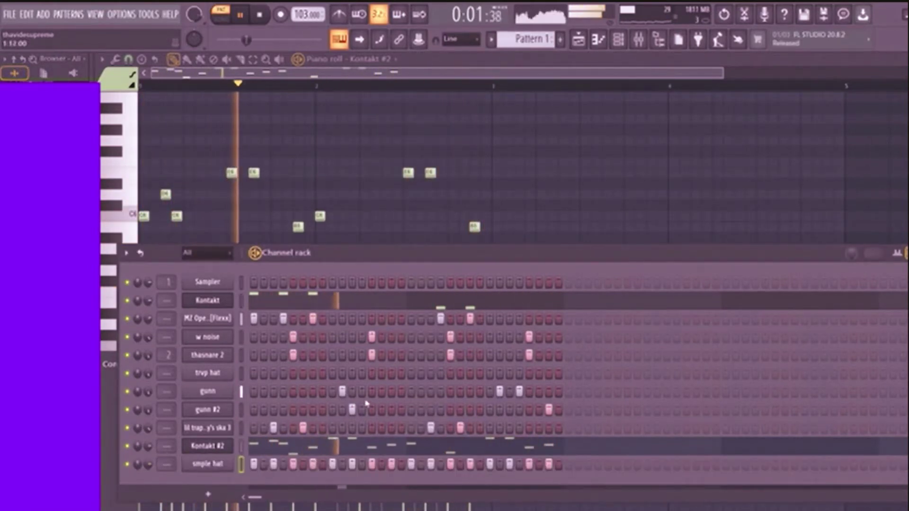
pyautogui.moveTo(265, 465); pyautogui.dragTo(559, 466)
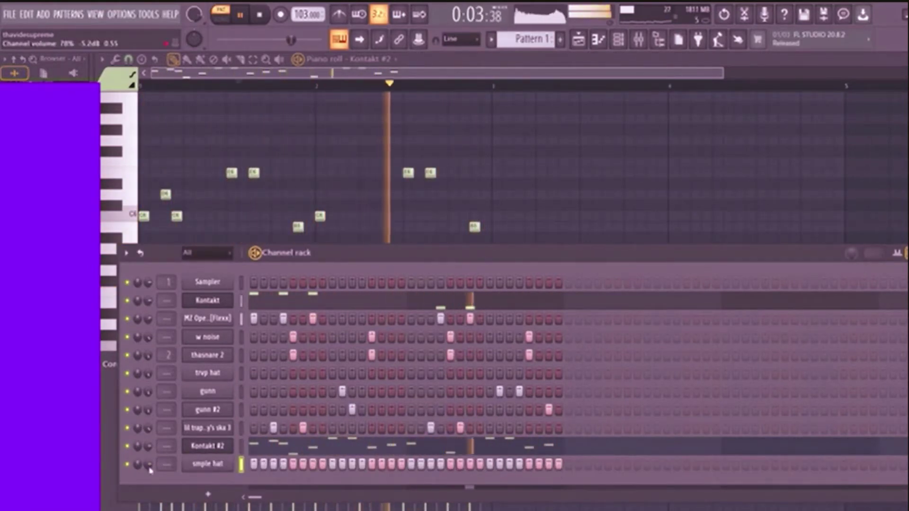
# Normalize the smple hat sample, set its quick fade out to about 91% and adjust its channel volume.
pyautogui.click(208, 464)
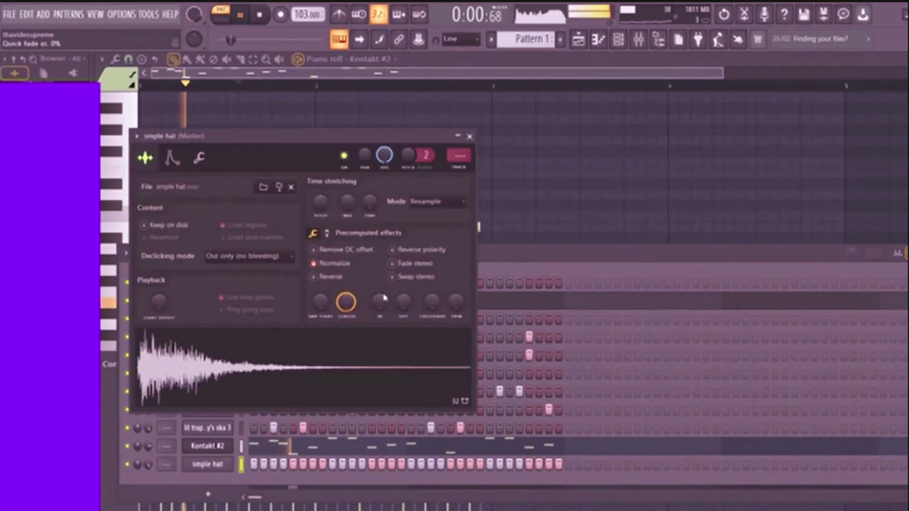
pyautogui.moveTo(404, 303); pyautogui.dragTo(404, 267)
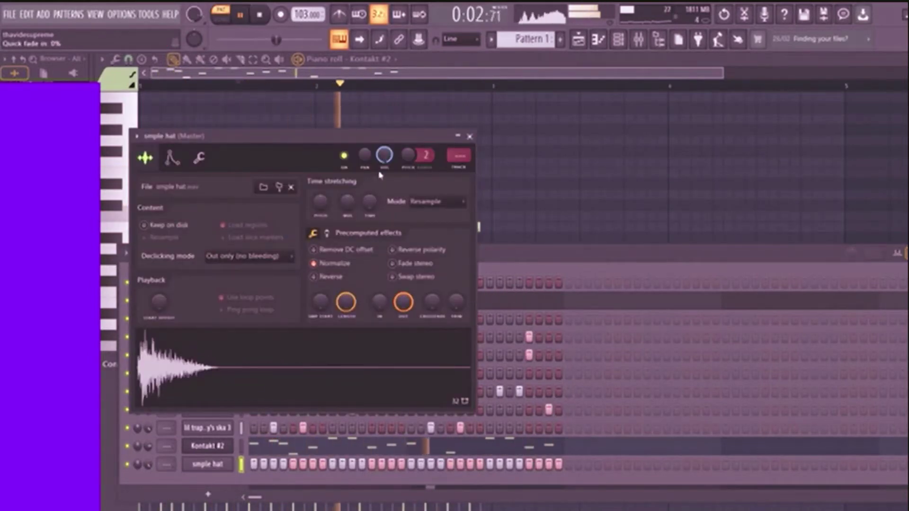
pyautogui.moveTo(384, 157); pyautogui.dragTo(385, 150)
pyautogui.moveTo(403, 302); pyautogui.dragTo(411, 305)
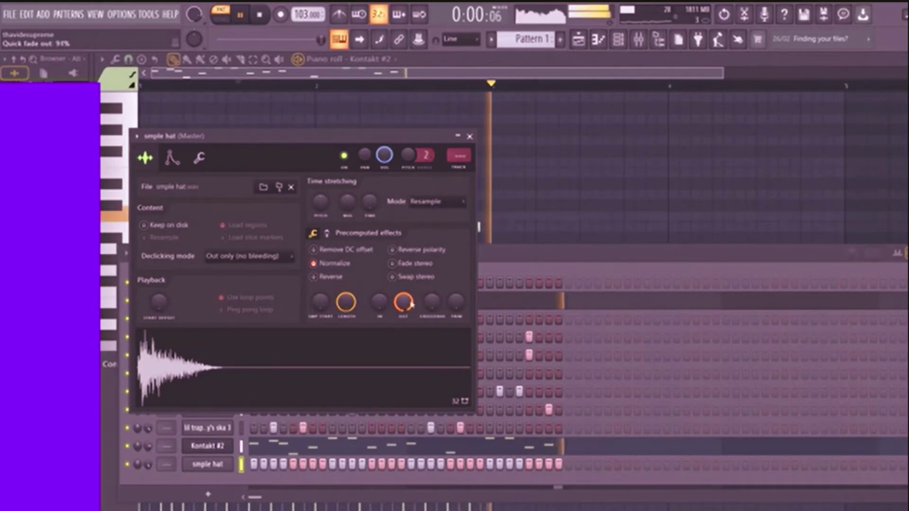
pyautogui.click(509, 266)
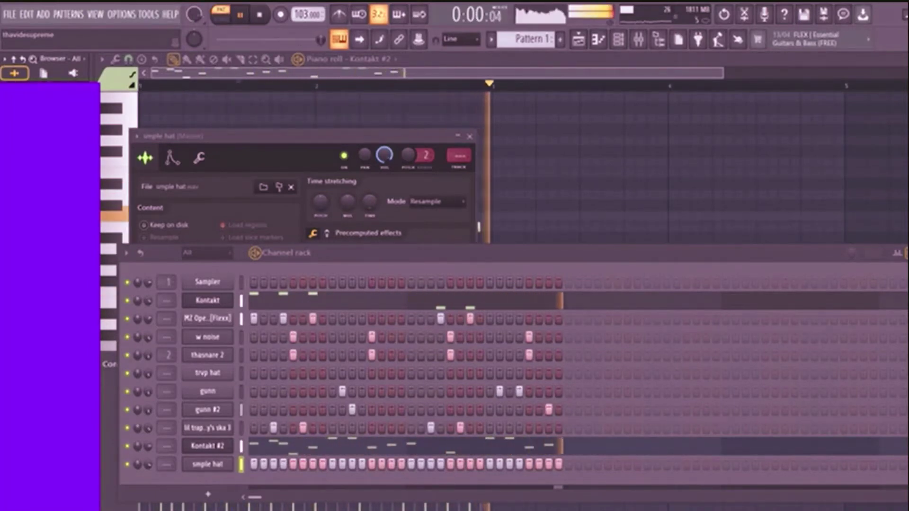
# Play the pattern repeatedly to judge the smple hat row against the drums and melody.
pyautogui.press('space')
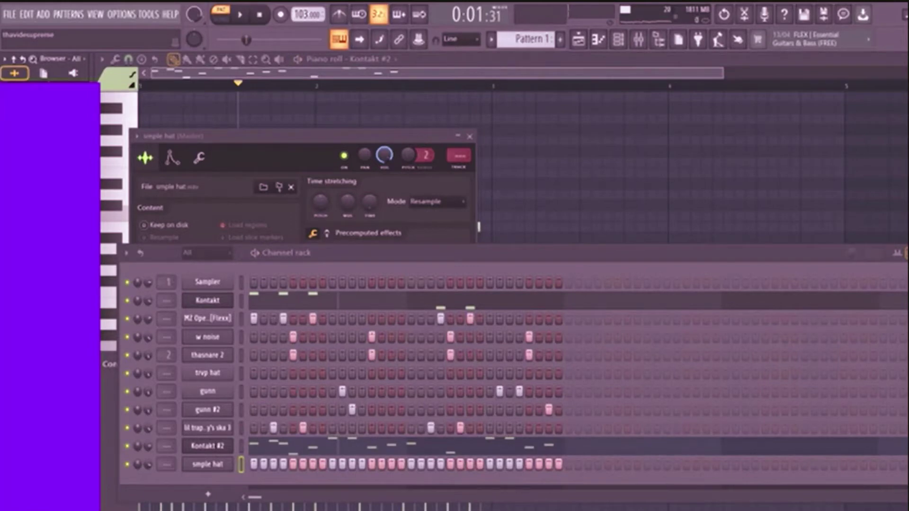
pyautogui.press('space')
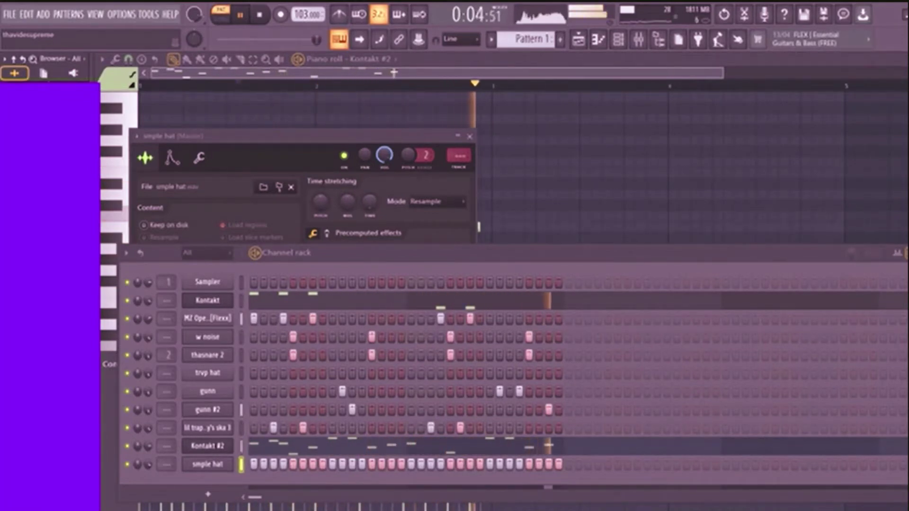
pyautogui.press('space')
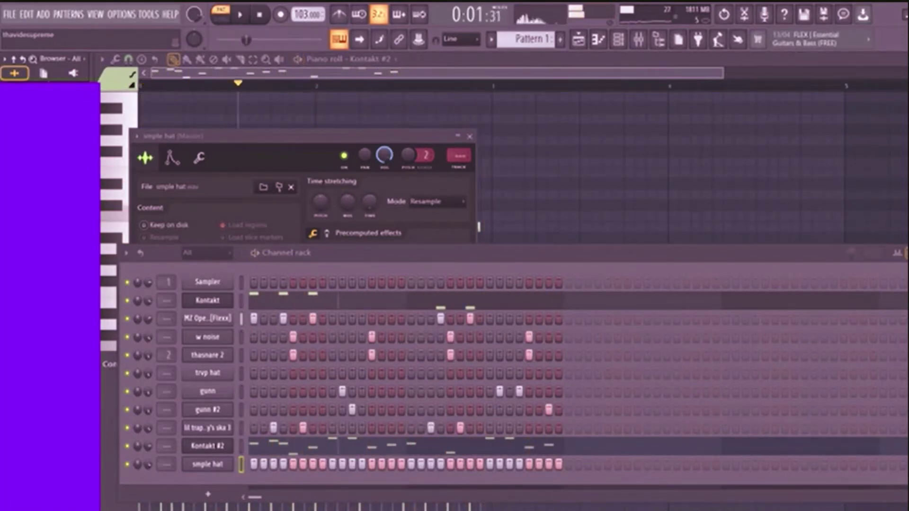
pyautogui.press('space')
pyautogui.press('space')
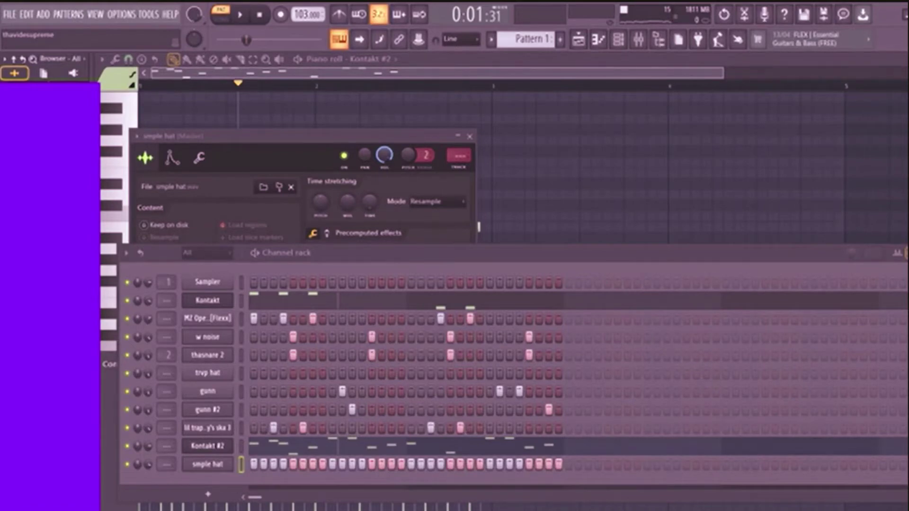
# Replace the MZ Ope..[Flexx] channel's sample with MZ Stomp [Kenny] from the browser and adjust its volume during playback.
pyautogui.press('Down')
pyautogui.press('Down')
pyautogui.press('Down')
pyautogui.press('space')
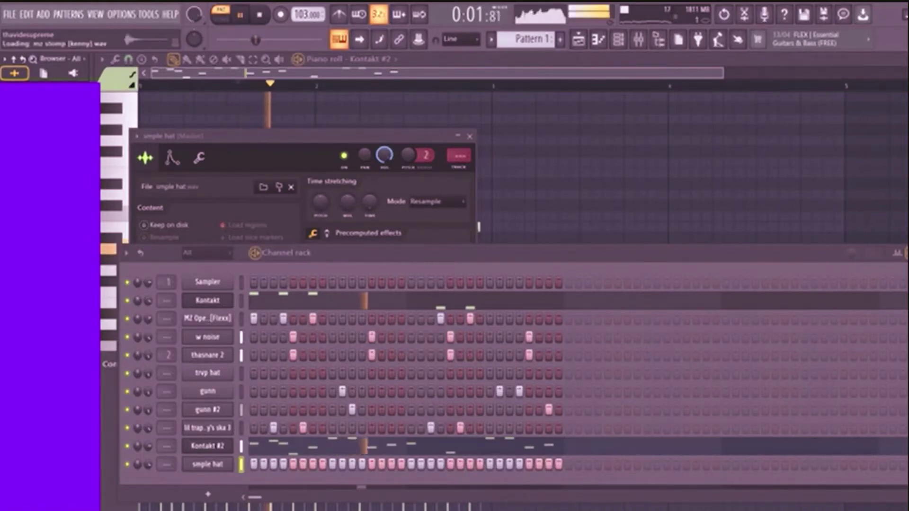
pyautogui.moveTo(52, 313); pyautogui.dragTo(207, 319)
pyautogui.moveTo(149, 319); pyautogui.dragTo(148, 305)
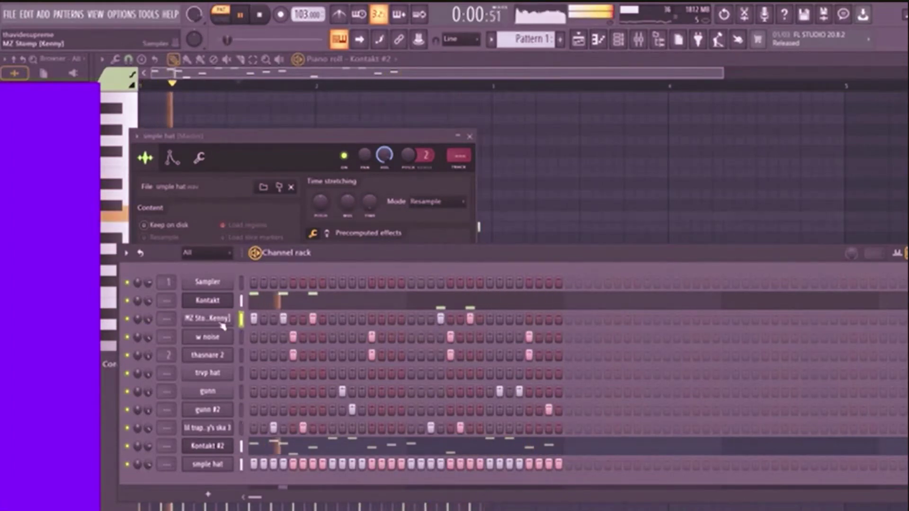
pyautogui.press('space')
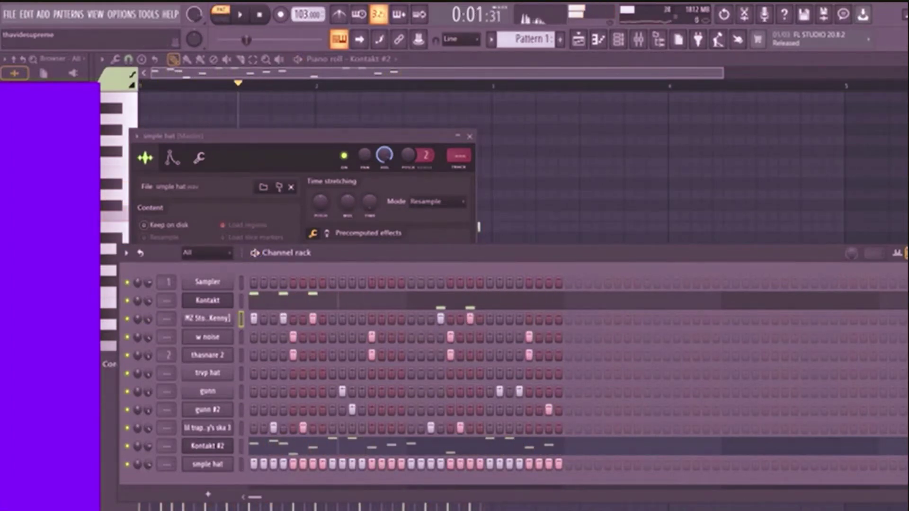
# Route MZ Stomp [Kenny] to mixer track 3 and boost the treble with band 7 of a Fruity parametric EQ 2.
pyautogui.click(209, 321)
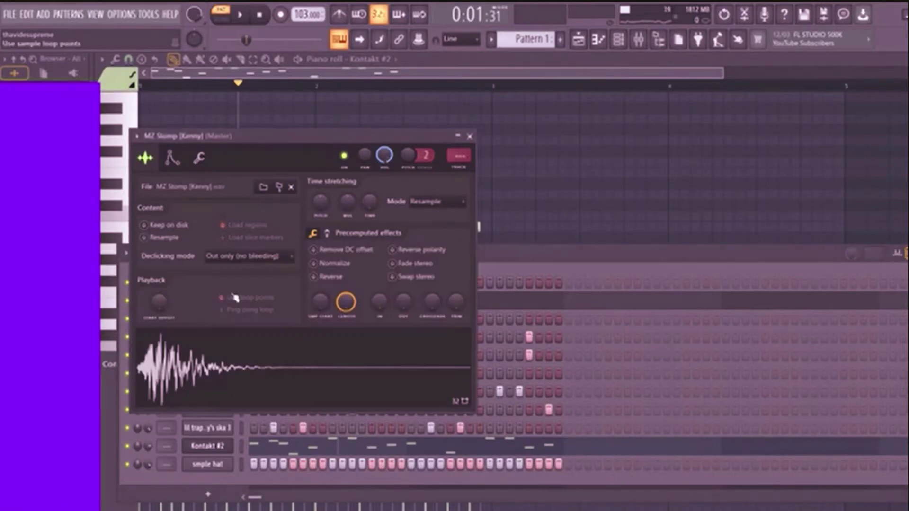
pyautogui.click(459, 170)
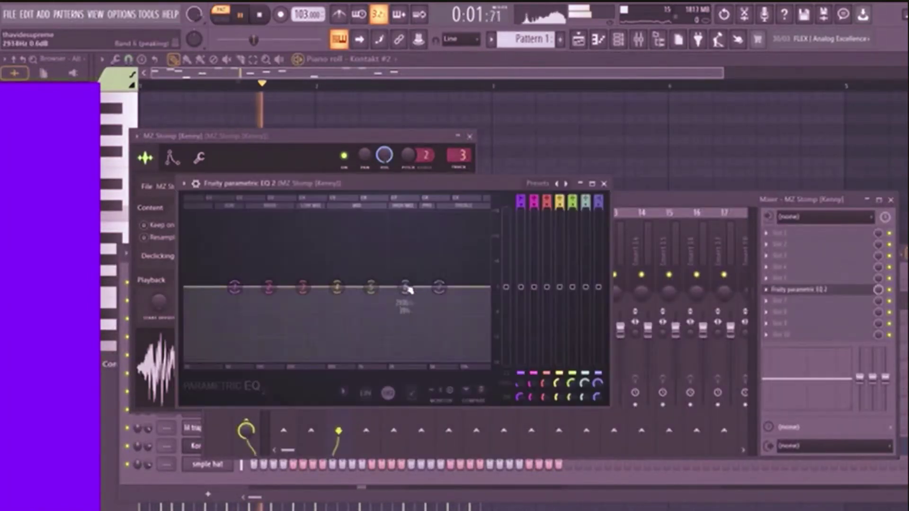
pyautogui.moveTo(439, 287); pyautogui.dragTo(447, 241)
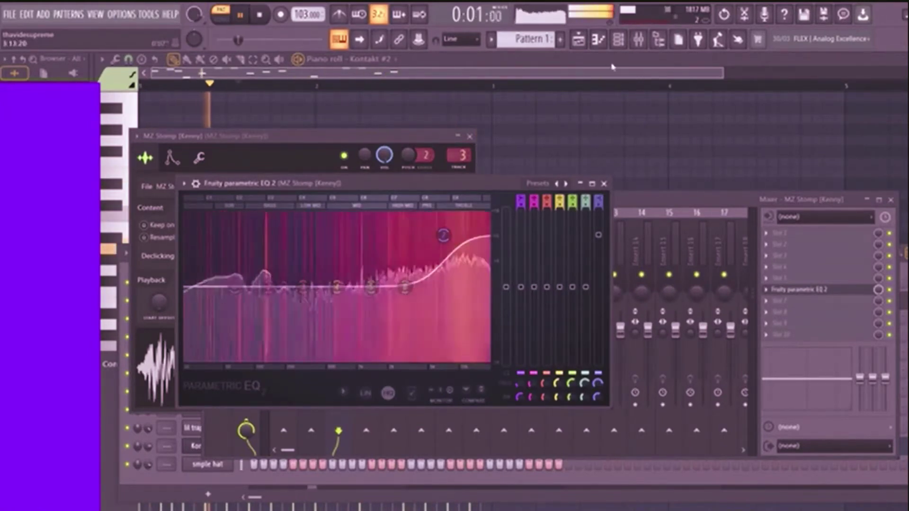
# Add a trvp hat hit on step 11 in the channel rack and play the pattern to check it.
pyautogui.click(618, 44)
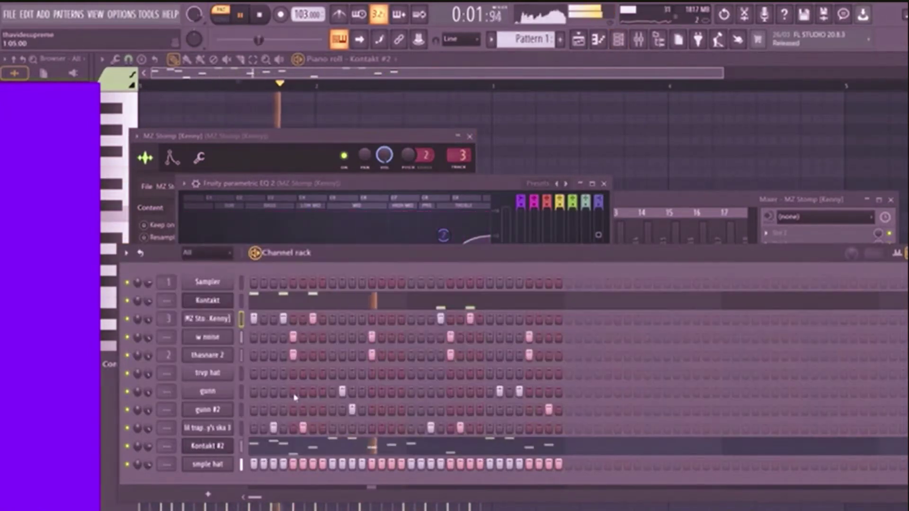
pyautogui.press('space')
pyautogui.press('space')
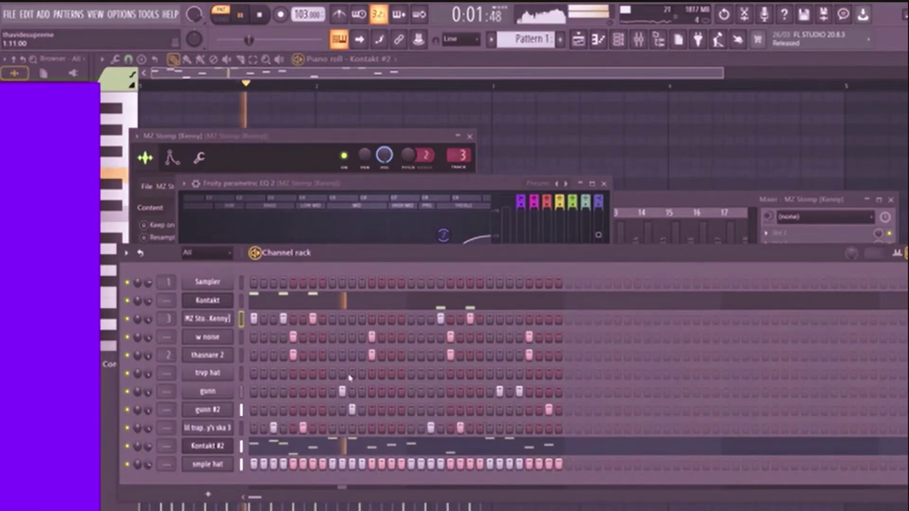
pyautogui.click(351, 374)
pyautogui.press('space')
pyautogui.press('space')
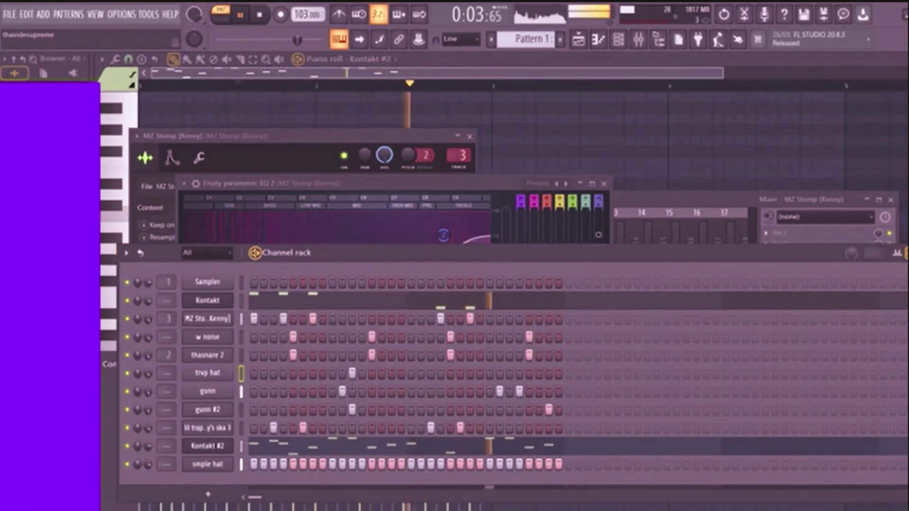
pyautogui.press('space')
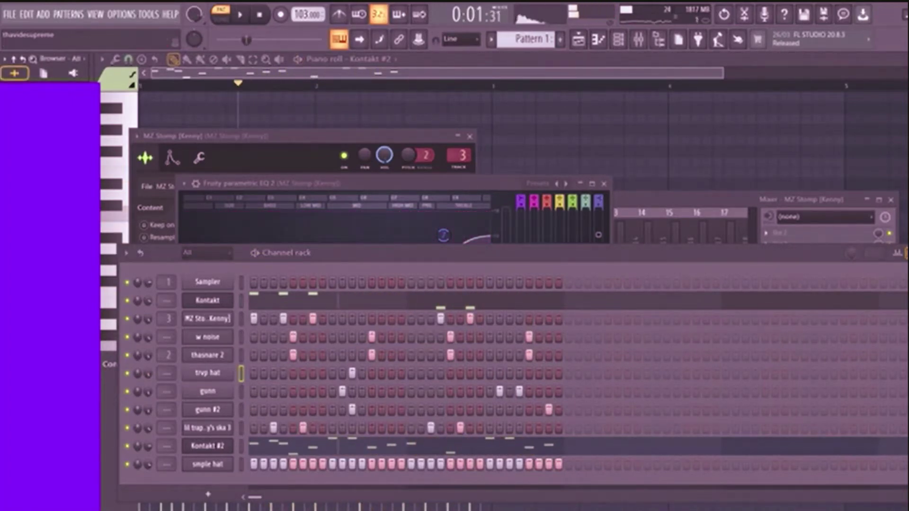
# Add the MZ Sto..[Mean] sample as a new channel below MZ Stomp [Kenny], with hits on steps 1 and 17.
pyautogui.moveTo(56, 331); pyautogui.dragTo(220, 334)
pyautogui.press('space')
pyautogui.click(411, 337)
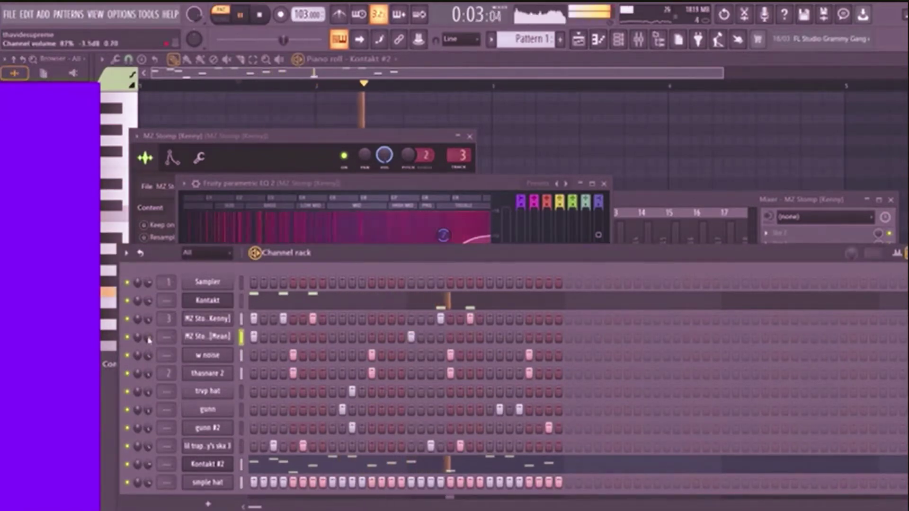
# Lower the MZ Sto..[Mean] channel's volume to about 68% while the pattern plays.
pyautogui.moveTo(152, 341); pyautogui.dragTo(150, 344)
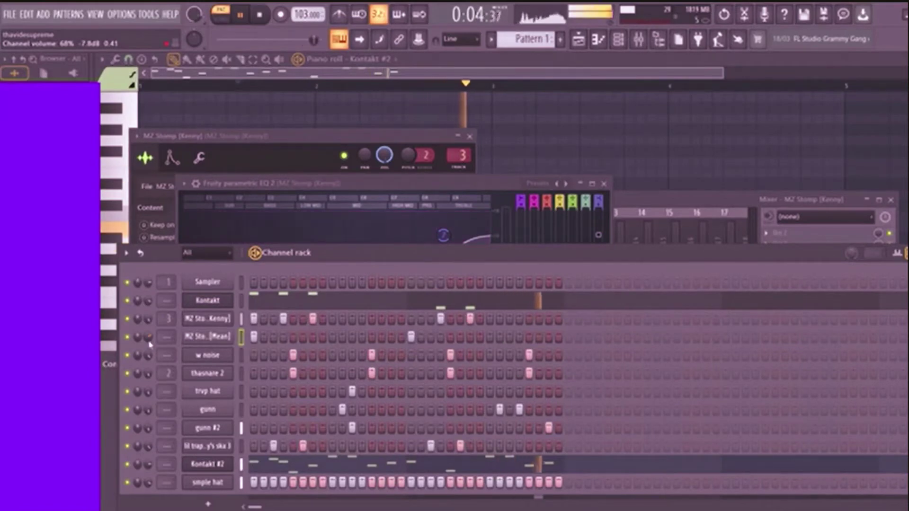
pyautogui.moveTo(340, 259); pyautogui.dragTo(339, 249)
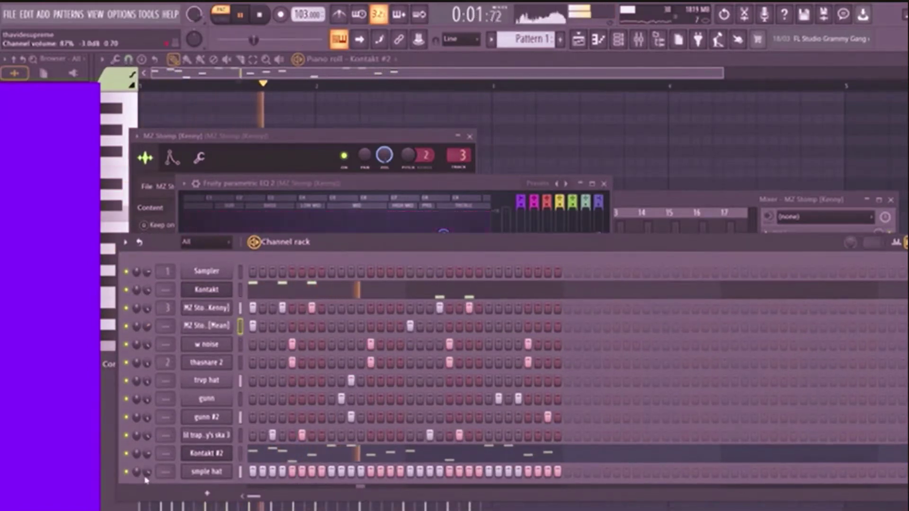
# Place four Pattern 1 clips end to end on Track 1 of the Playlist, filling bars 1 to 8.
pyautogui.click(578, 39)
pyautogui.click(273, 107)
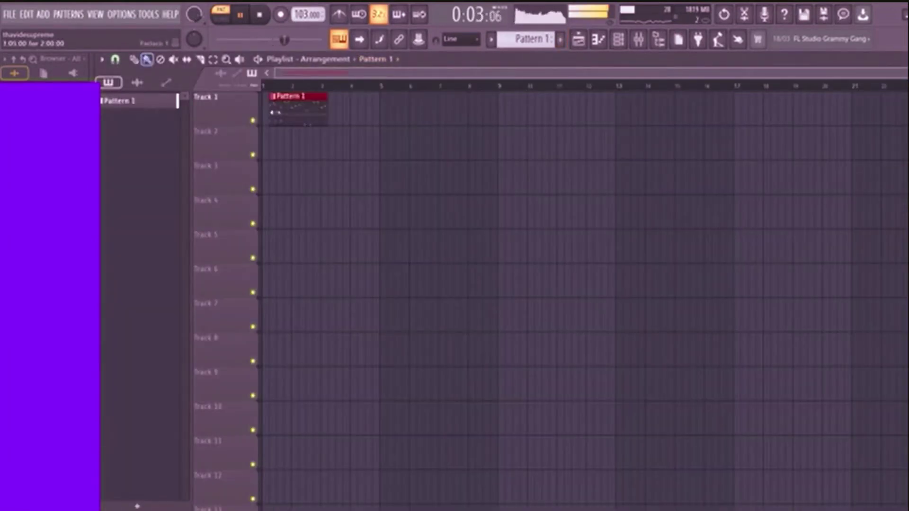
pyautogui.click(331, 111)
pyautogui.moveTo(337, 111); pyautogui.dragTo(345, 114)
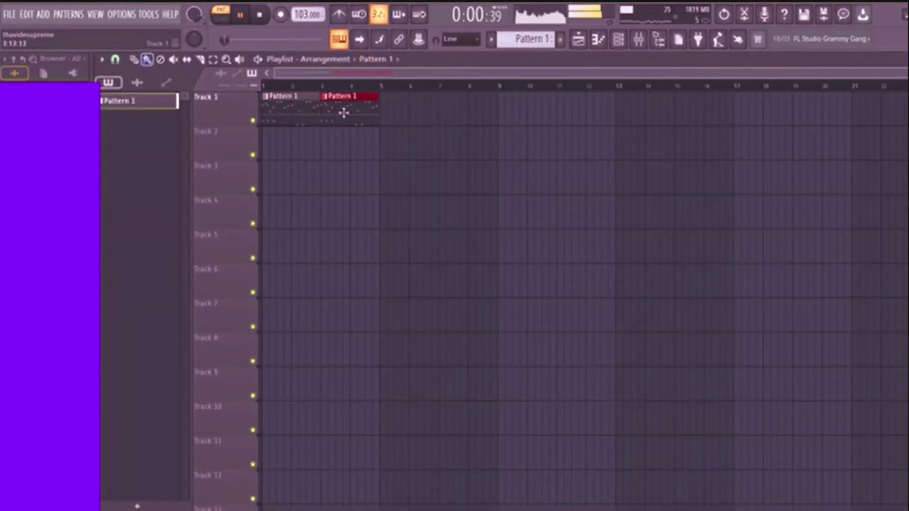
pyautogui.click(395, 117)
pyautogui.click(450, 115)
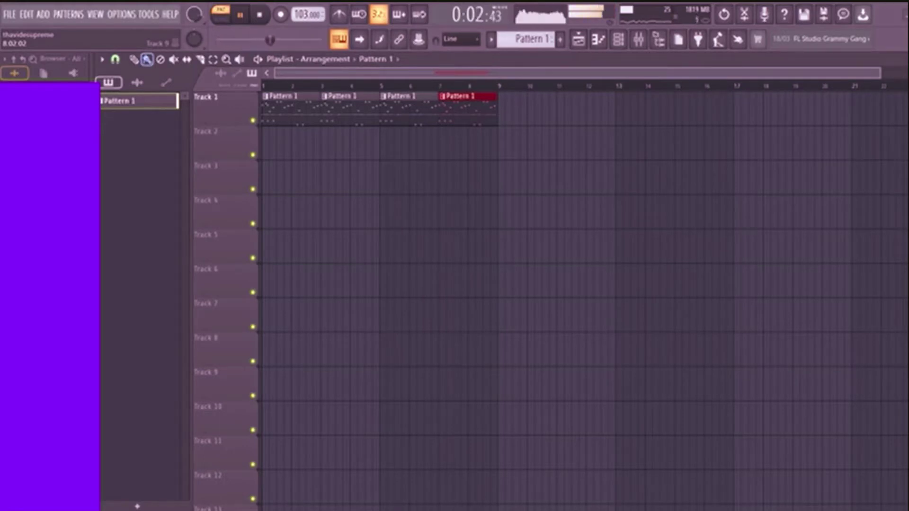
# Stop and restart playback several times to listen to the pattern from its beginning.
pyautogui.click(260, 15)
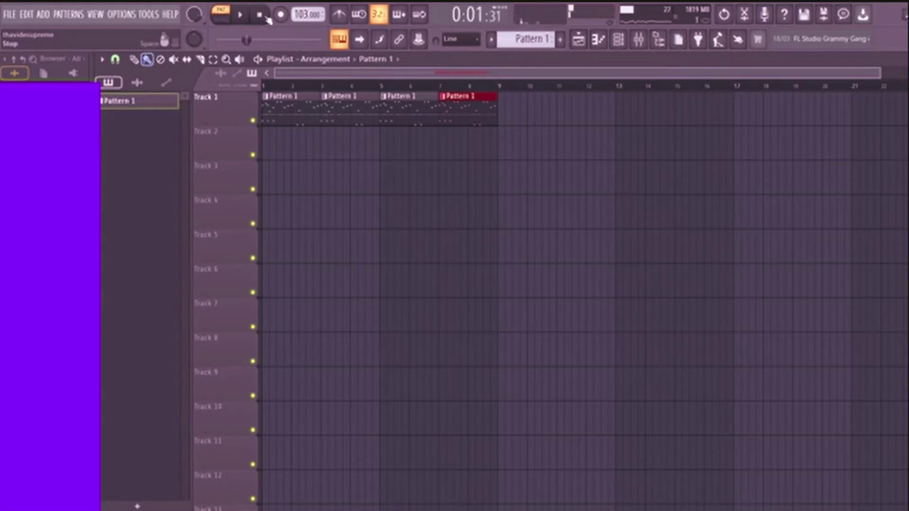
pyautogui.press('space')
pyautogui.press('space')
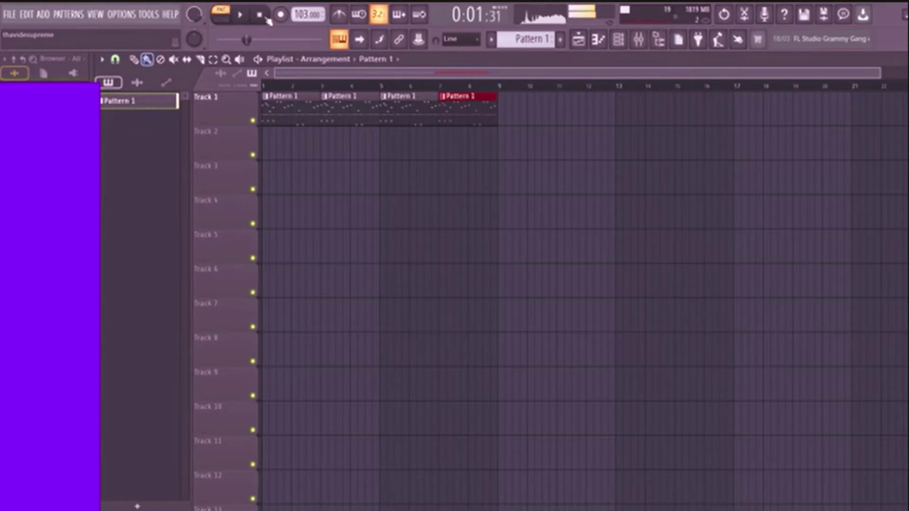
pyautogui.press('space')
pyautogui.press('space')
pyautogui.click(267, 19)
pyautogui.press('space')
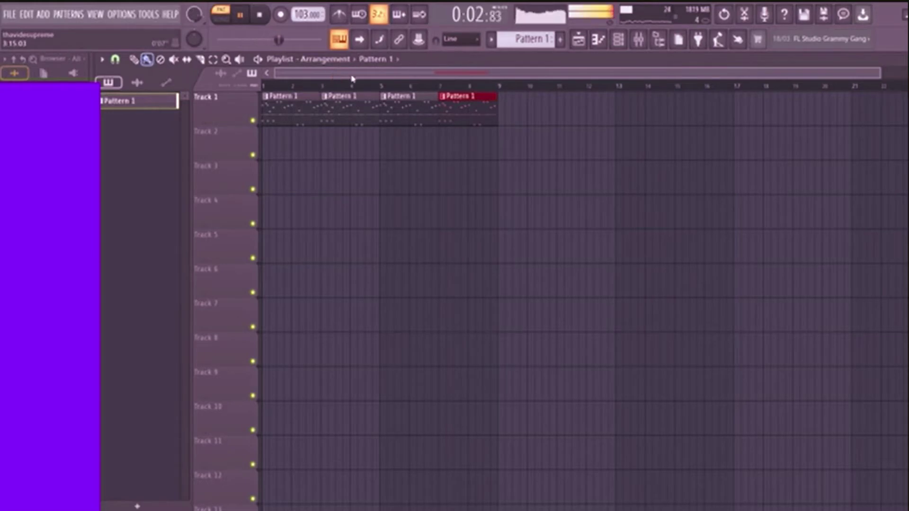
# Add lil trap..y's ska 3 hits on steps 27, 28 and 29 in the channel rack and stop playback.
pyautogui.click(619, 40)
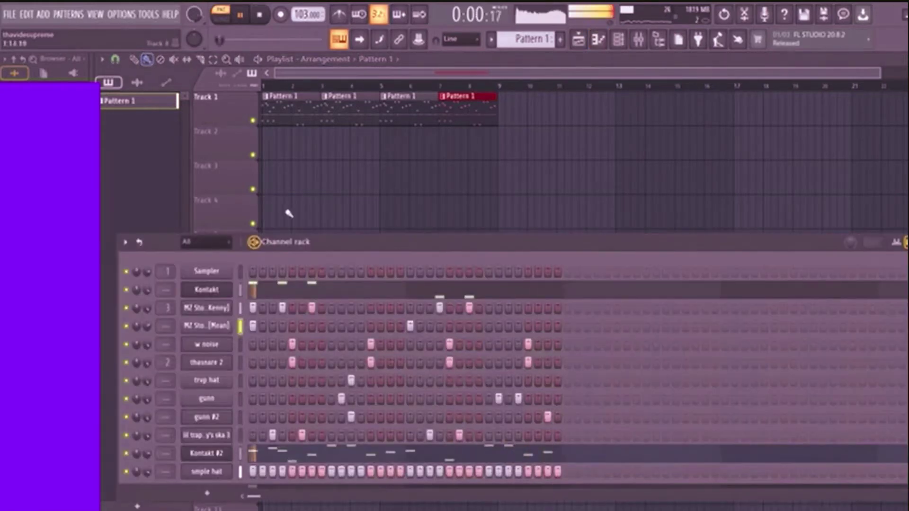
pyautogui.moveTo(341, 239); pyautogui.dragTo(333, 156)
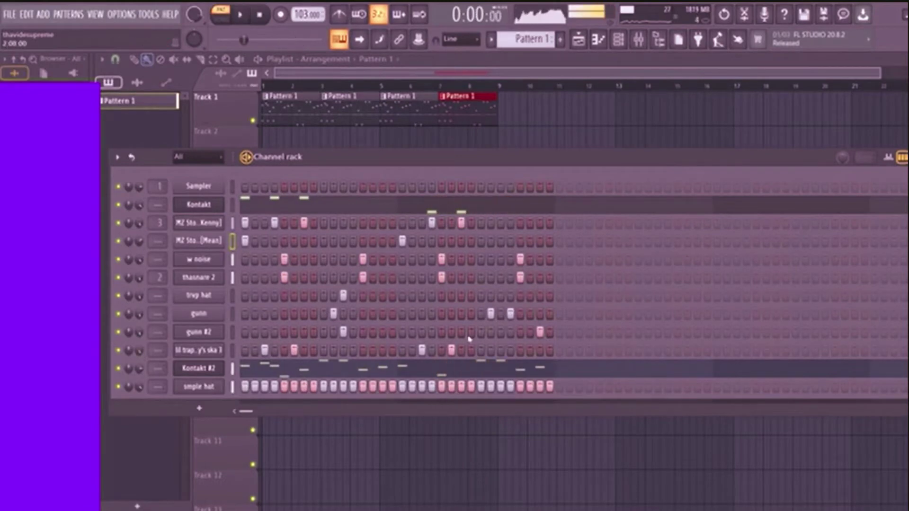
pyautogui.click(500, 351)
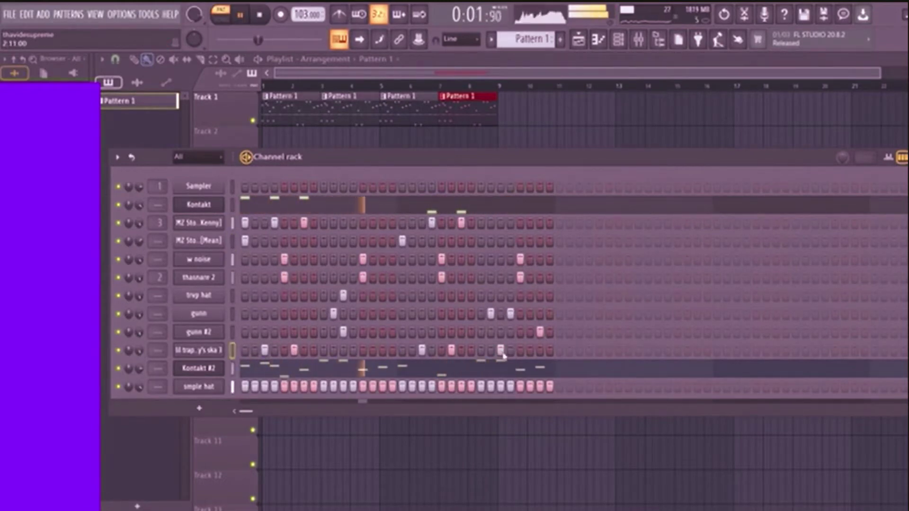
pyautogui.click(511, 352)
pyautogui.click(520, 351)
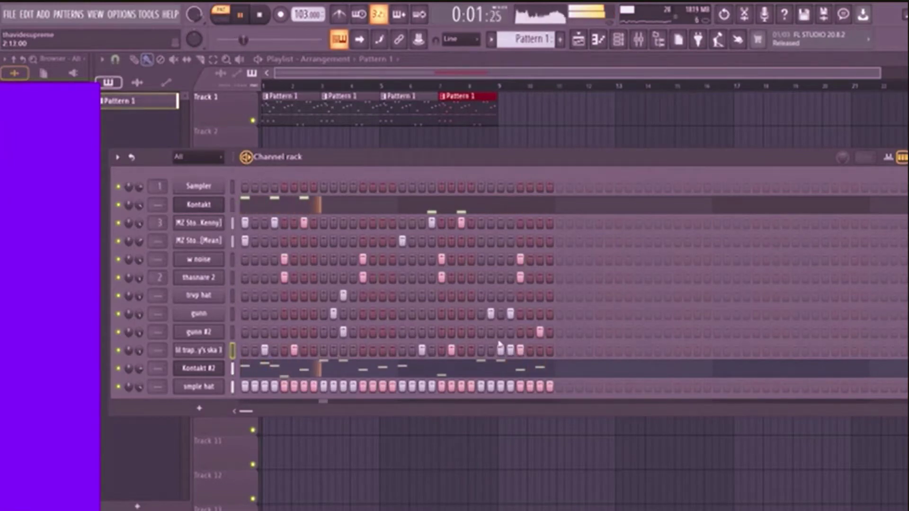
pyautogui.press('space')
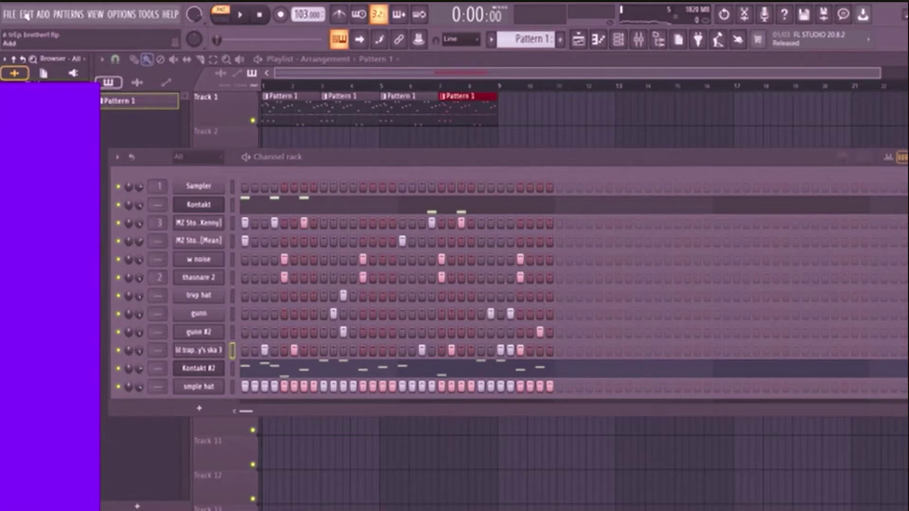
# Start a new project and place the Internet Money - Lemonade (Acapella) audio at the start of Track 1.
pyautogui.click(10, 15)
pyautogui.click(16, 31)
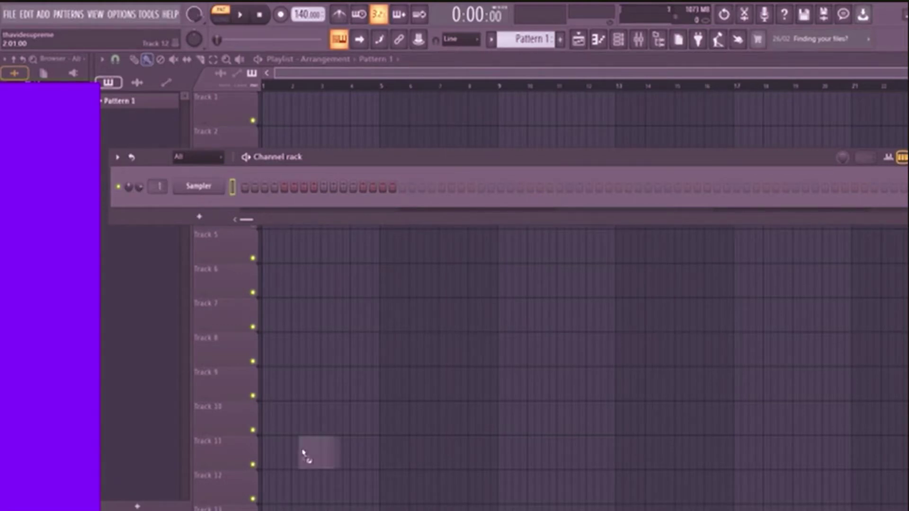
pyautogui.moveTo(304, 456); pyautogui.dragTo(284, 114)
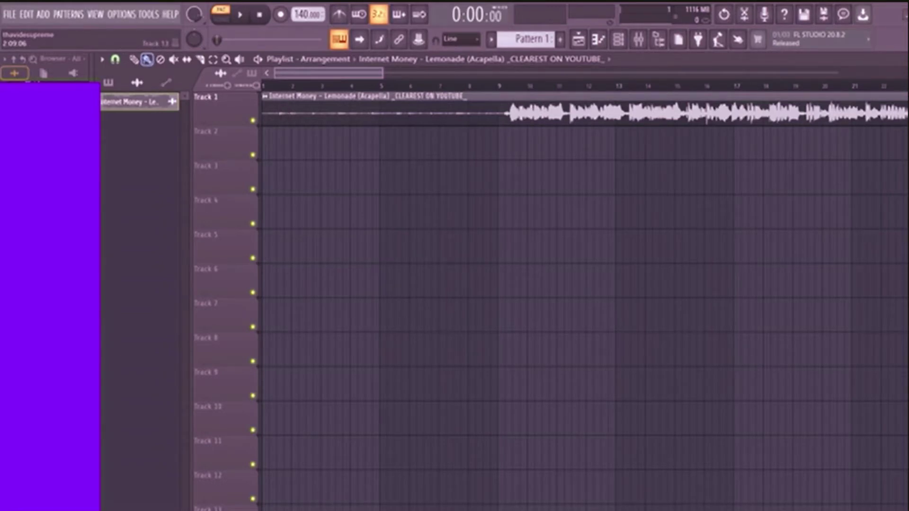
pyautogui.moveTo(382, 73); pyautogui.dragTo(762, 78)
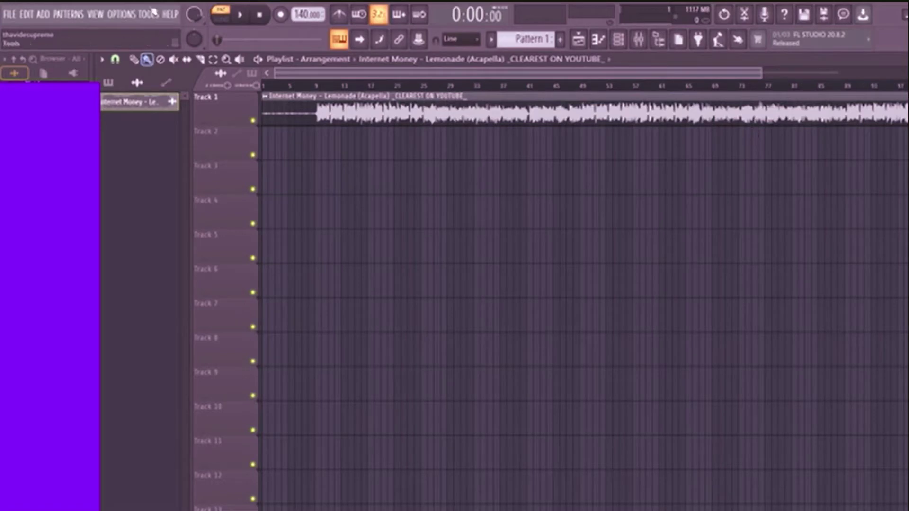
# Play the arrangement in song mode with the metronome turned on.
pyautogui.click(241, 16)
pyautogui.click(222, 18)
pyautogui.click(341, 17)
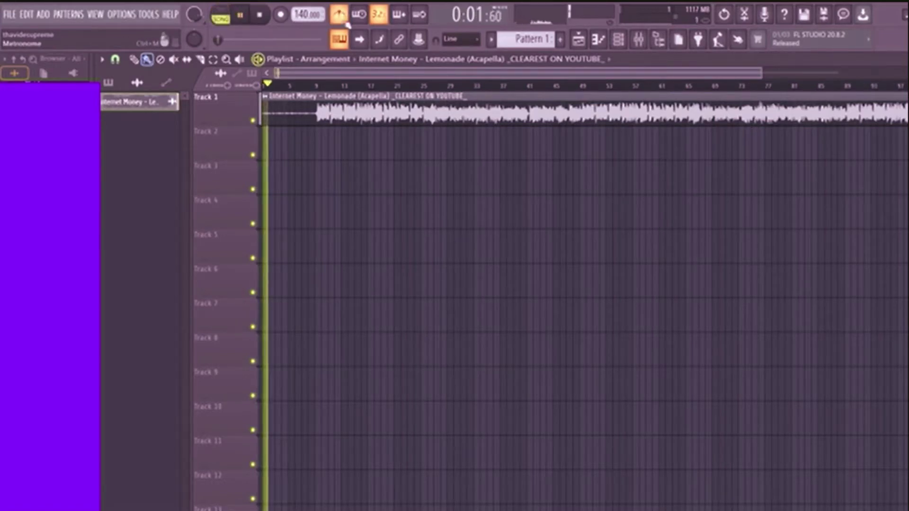
# Try a project tempo of 121 BPM while playing the acapella from bar 1.
pyautogui.moveTo(762, 73); pyautogui.dragTo(622, 74)
pyautogui.moveTo(301, 15); pyautogui.dragTo(301, 26)
pyautogui.click(264, 85)
pyautogui.moveTo(670, 74); pyautogui.dragTo(302, 74)
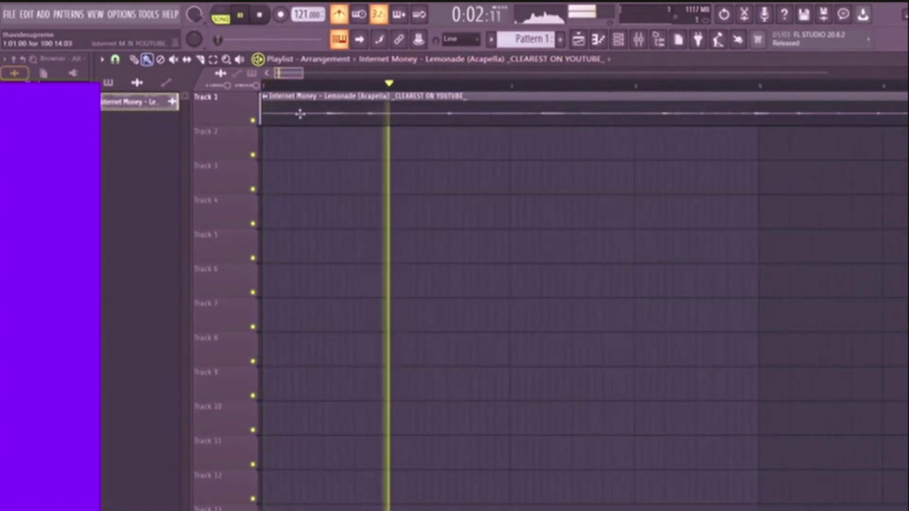
pyautogui.moveTo(308, 15); pyautogui.dragTo(303, 13)
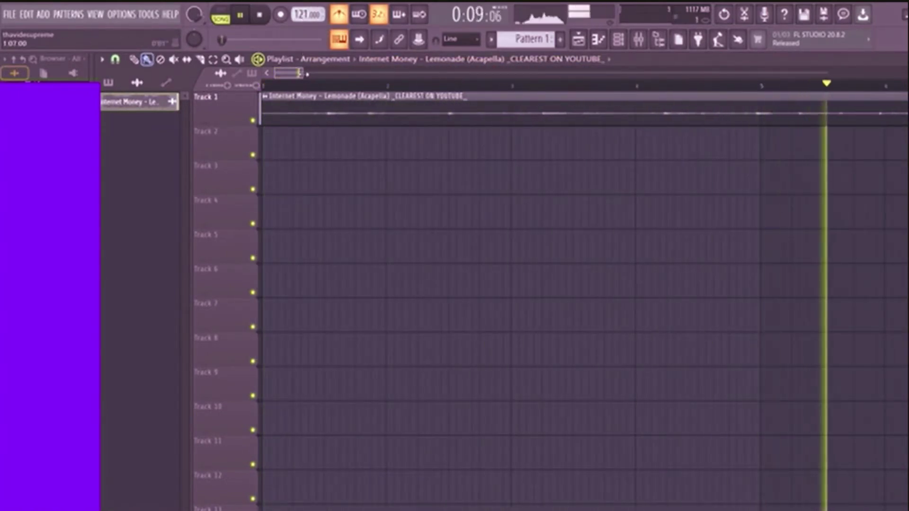
# Trim the silent intro off the acapella clip so the vocals begin at bar 1, and replay it.
pyautogui.moveTo(302, 74); pyautogui.dragTo(378, 74)
pyautogui.moveTo(264, 119); pyautogui.dragTo(279, 97)
pyautogui.click(264, 86)
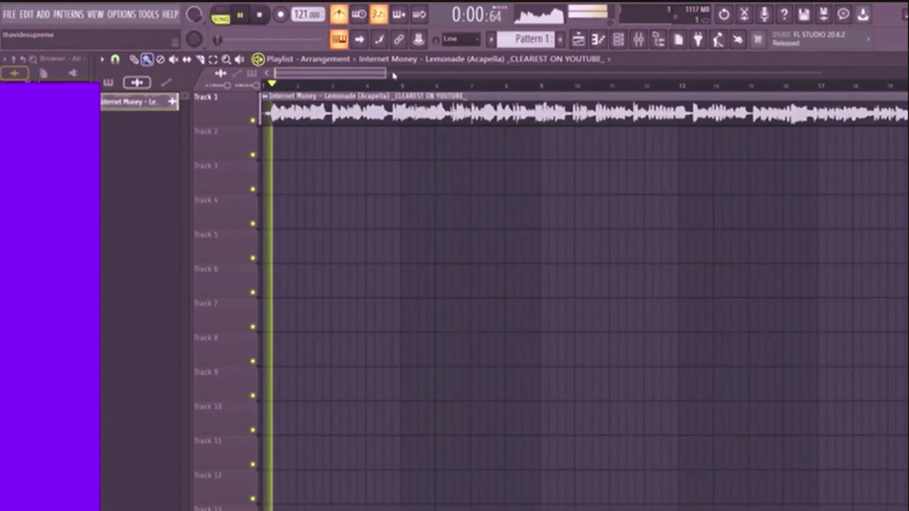
pyautogui.moveTo(386, 74); pyautogui.dragTo(336, 74)
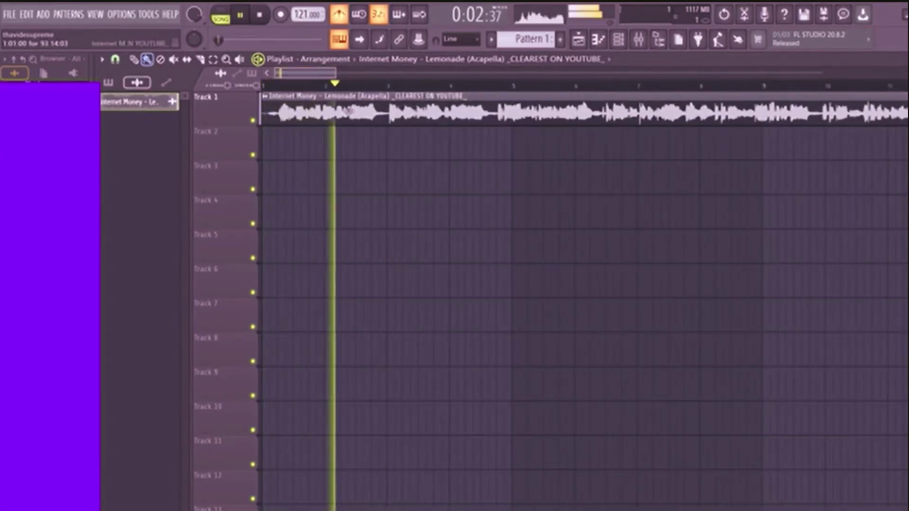
# Lower the acapella's volume in its channel settings and stop playback.
pyautogui.doubleClick(417, 106)
pyautogui.moveTo(431, 203); pyautogui.dragTo(431, 208)
pyautogui.press('space')
# Try a tempo of 149 BPM and replay the acapella against the metronome.
pyautogui.moveTo(304, 15); pyautogui.dragTo(304, 2)
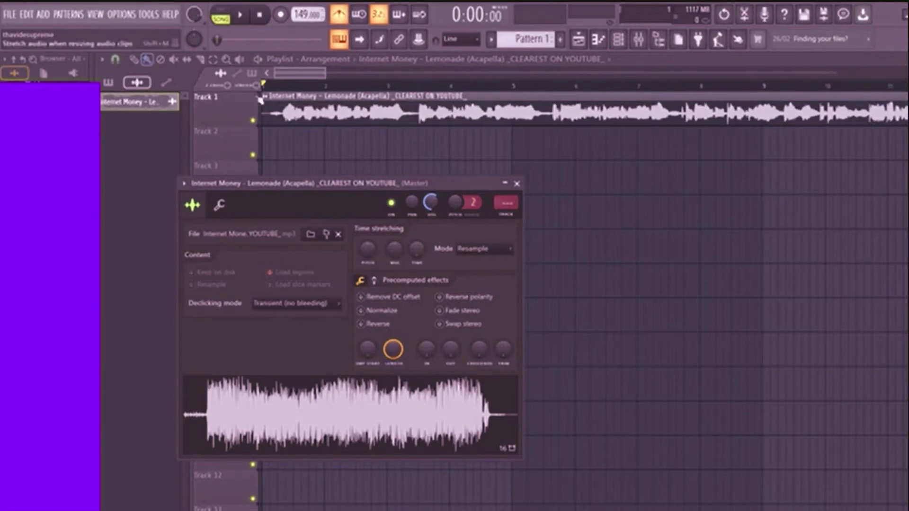
pyautogui.click(263, 105)
pyautogui.press('space')
pyautogui.press('space')
pyautogui.press('space')
pyautogui.press('space')
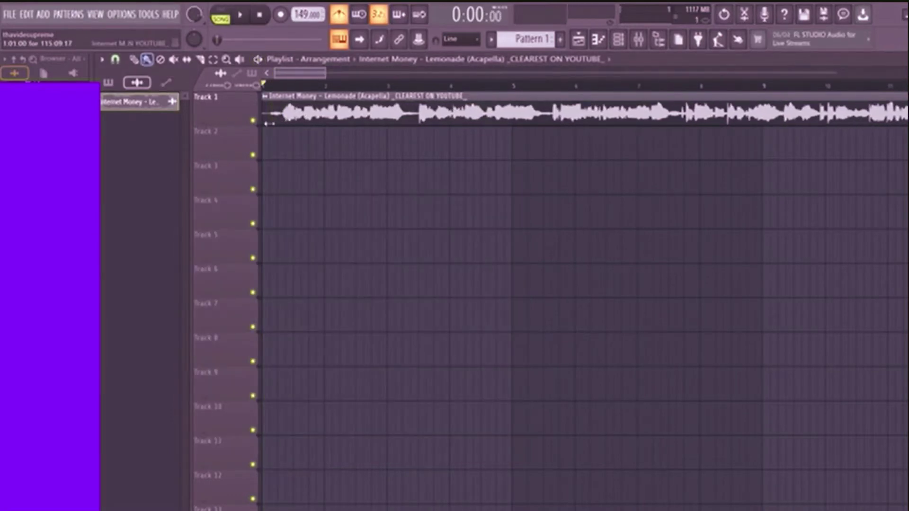
# Trim slightly more off the start of the acapella clip and replay it to check the timing.
pyautogui.moveTo(269, 123)
pyautogui.mouseDown()
pyautogui.moveTo(277, 124)
pyautogui.moveTo(272, 116)
pyautogui.mouseUp()
pyautogui.press('space')
pyautogui.press('space')
# Try tempos of 137 and 135 BPM, replaying the acapella against the metronome.
pyautogui.moveTo(304, 15); pyautogui.dragTo(304, 20)
pyautogui.press('space')
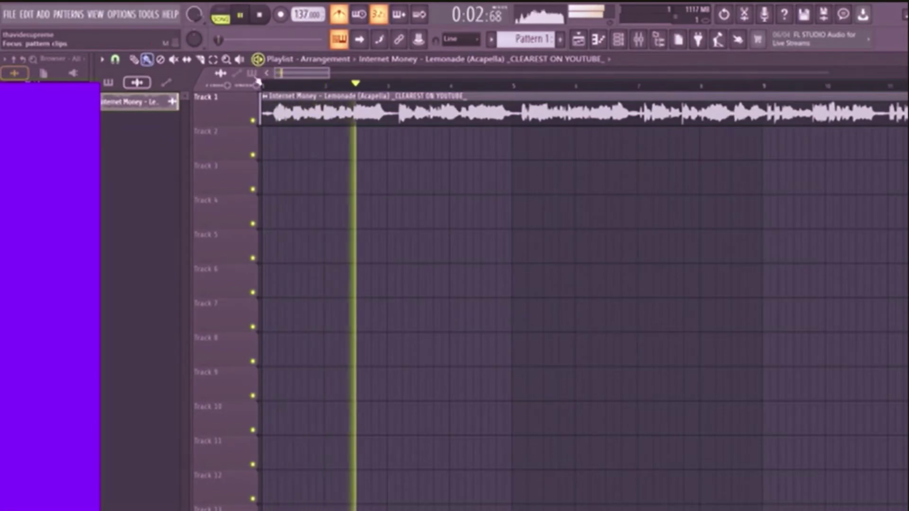
pyautogui.moveTo(307, 14); pyautogui.dragTo(307, 14)
pyautogui.press('space')
pyautogui.press('space')
pyautogui.press('space')
pyautogui.press('space')
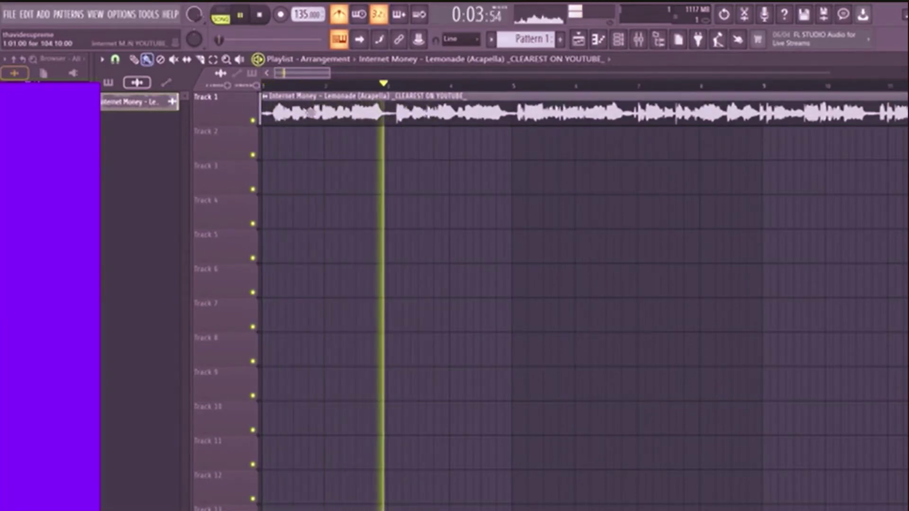
pyautogui.press('space')
pyautogui.press('space')
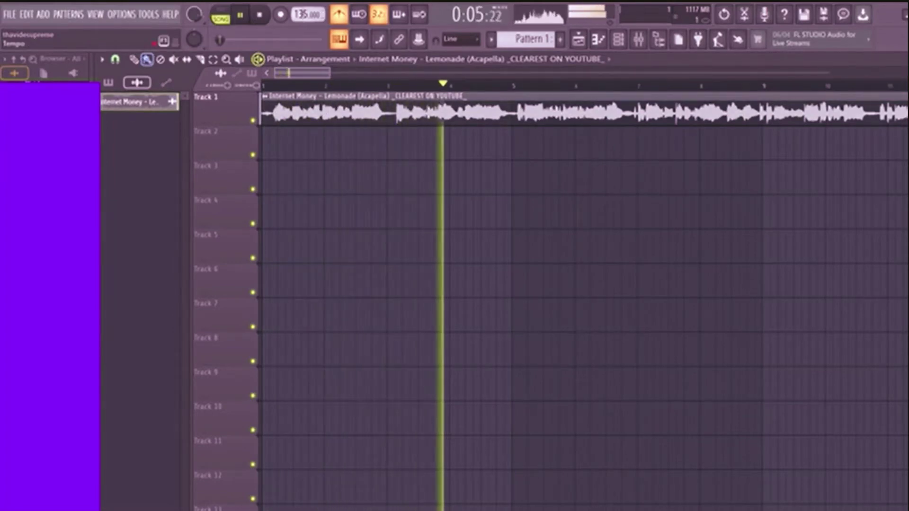
# Set the project tempo to 140 BPM and replay the acapella from the start against the metronome.
pyautogui.press('space')
pyautogui.moveTo(300, 15); pyautogui.dragTo(300, 10)
pyautogui.press('space')
pyautogui.press('space')
pyautogui.press('space')
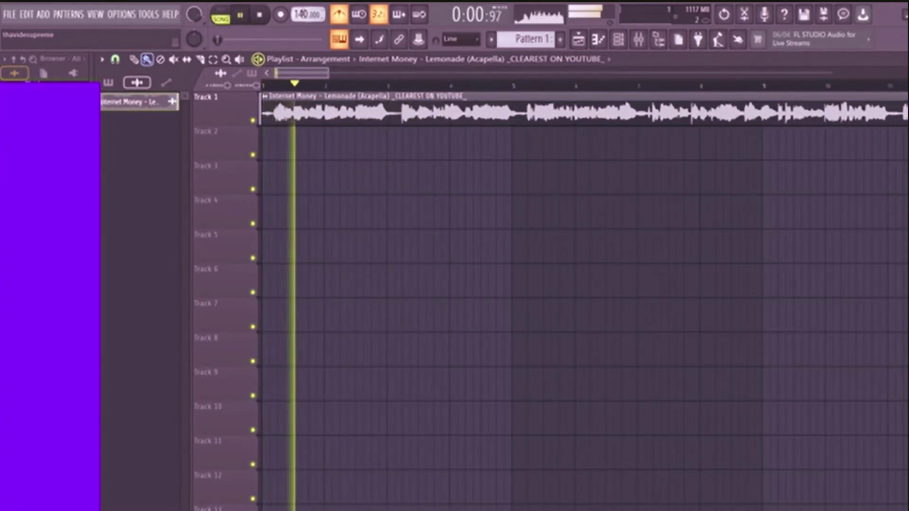
# Play the acapella from further along in the arrangement and lower its channel volume a little more.
pyautogui.click(512, 88)
pyautogui.moveTo(302, 74); pyautogui.dragTo(337, 76)
pyautogui.click(334, 88)
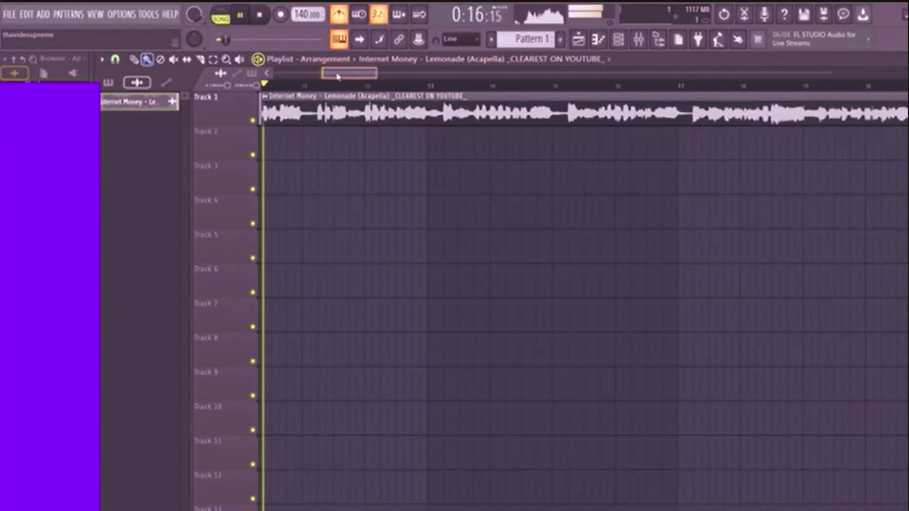
pyautogui.doubleClick(345, 107)
pyautogui.moveTo(430, 202); pyautogui.dragTo(430, 212)
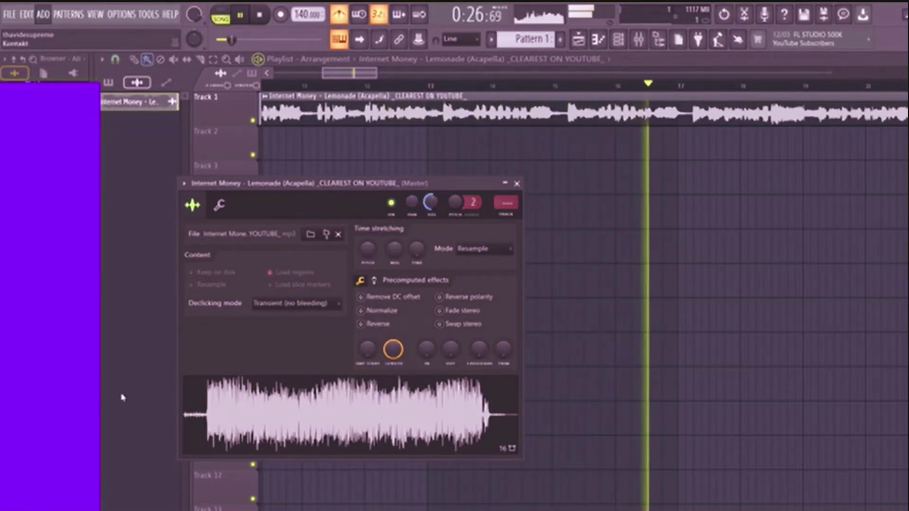
# Add a Kontakt instrument channel and load Analog Dreams 2.0.nki from the Analog Dreams library.
pyautogui.click(112, 176)
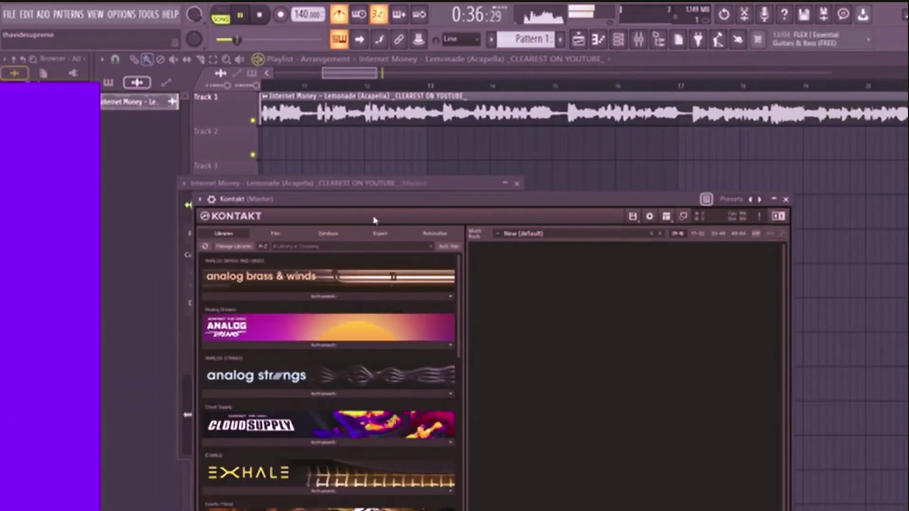
pyautogui.moveTo(381, 199); pyautogui.dragTo(373, 6)
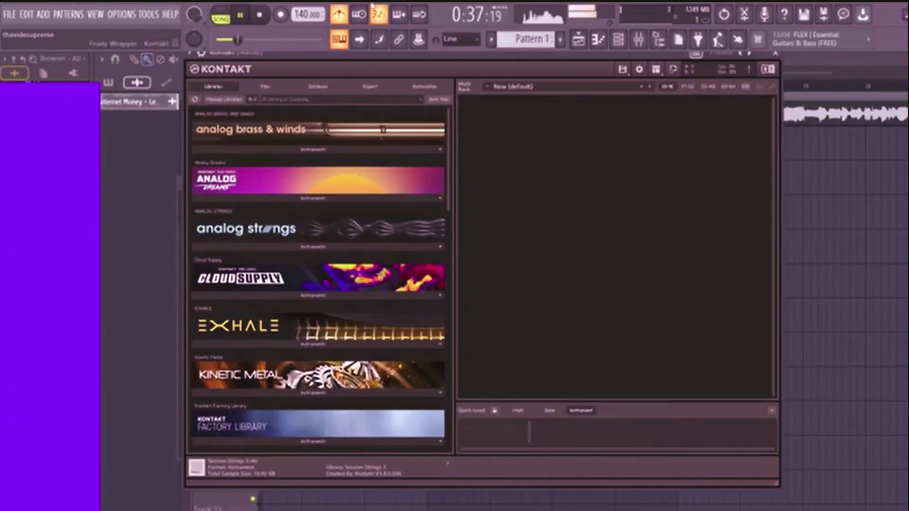
pyautogui.scroll(-3, 311, 307)
pyautogui.scroll(3, 448, 229)
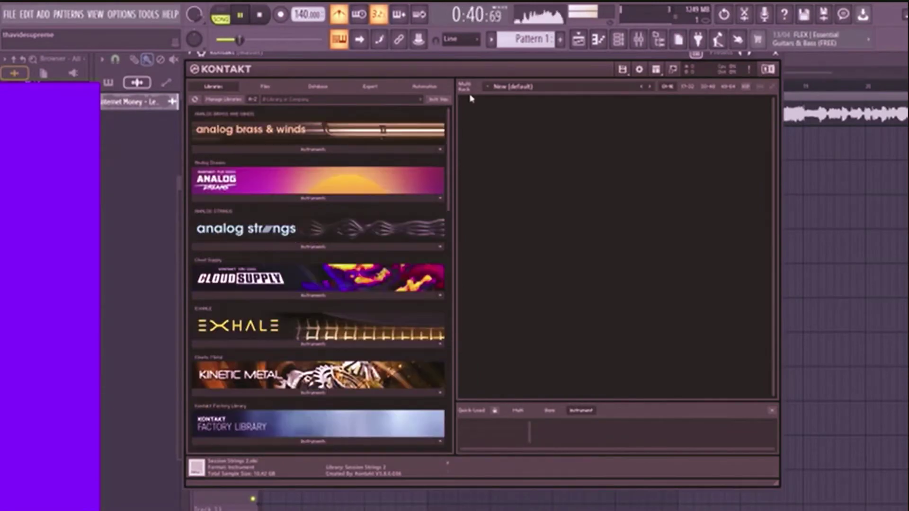
pyautogui.click(440, 198)
pyautogui.click(244, 210)
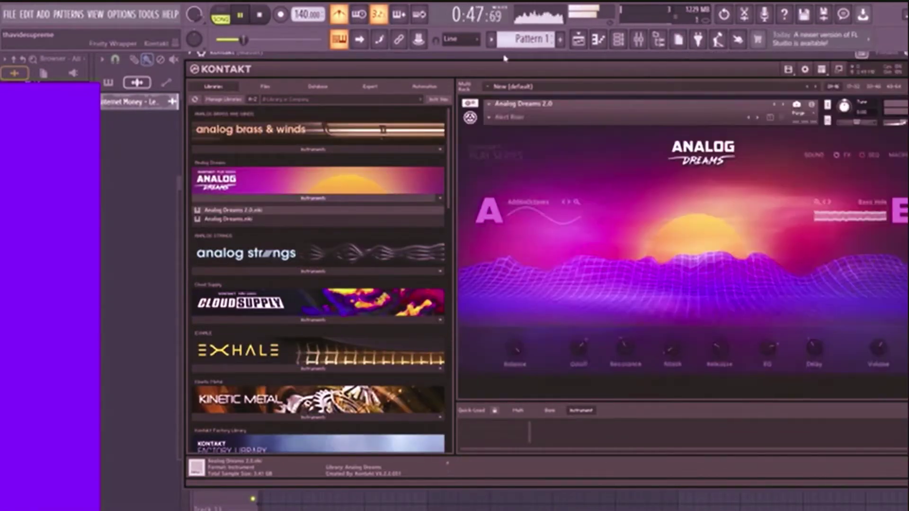
# Bring the Kontakt window fully into view and load the From Within pluck preset in Analog Dreams.
pyautogui.moveTo(503, 57); pyautogui.dragTo(463, 68)
pyautogui.press('q')
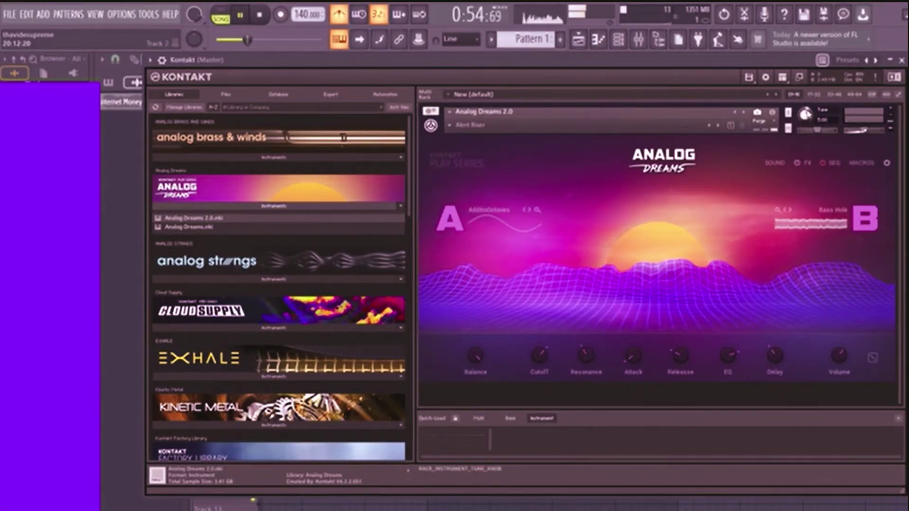
pyautogui.click(442, 125)
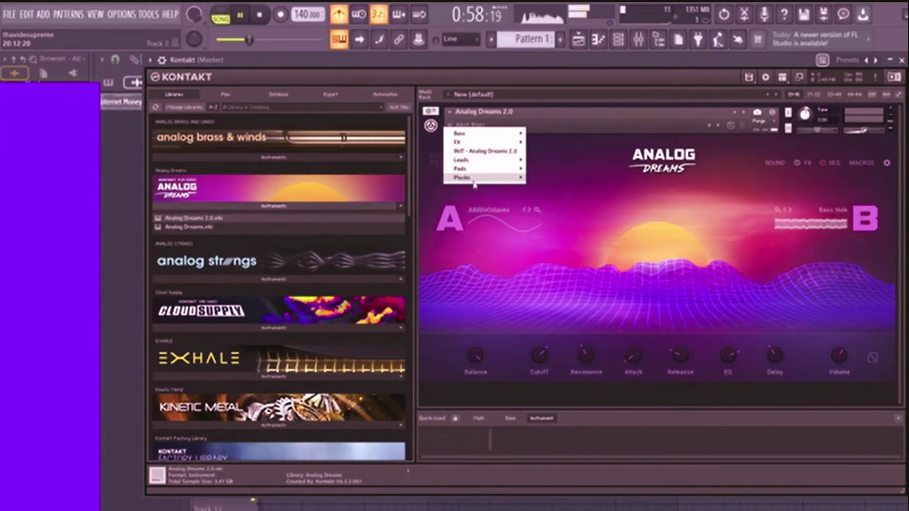
pyautogui.moveTo(469, 178)
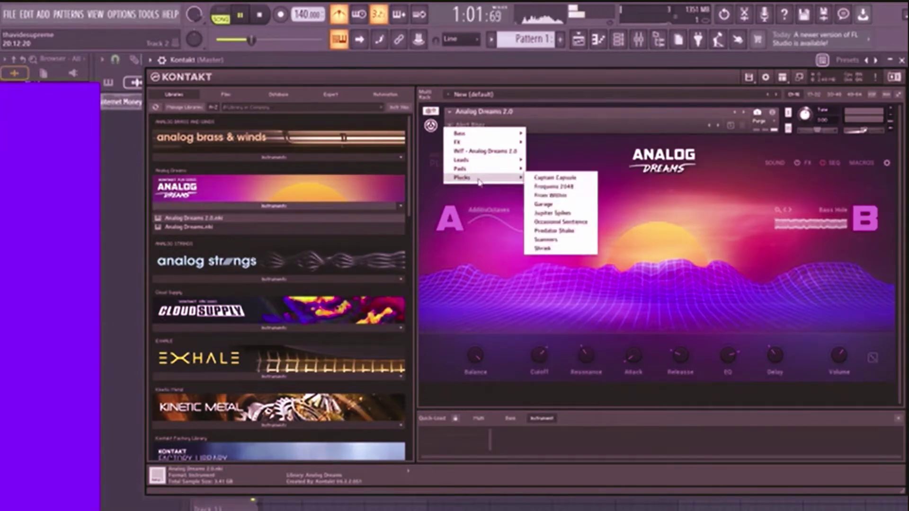
pyautogui.click(550, 195)
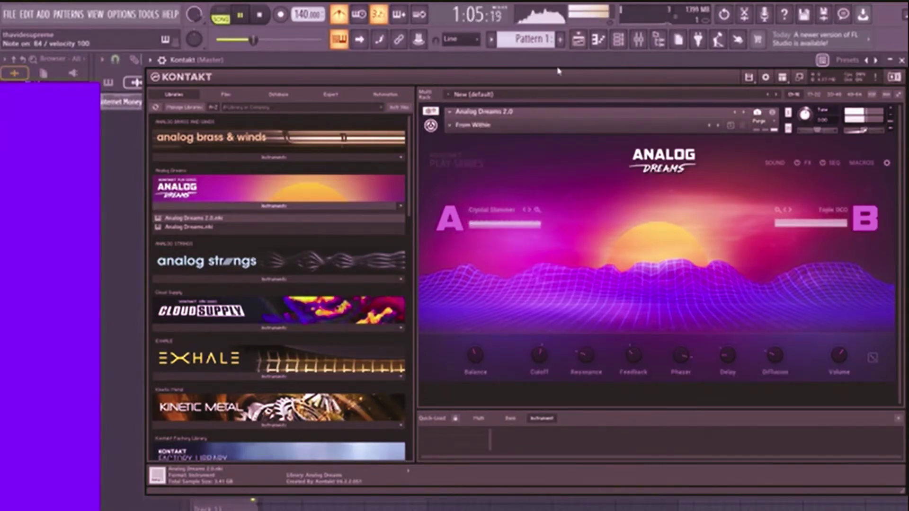
# Replay the acapella while auditioning the Garage pluck preset, and advance to Jupiter Spikes.
pyautogui.click(261, 14)
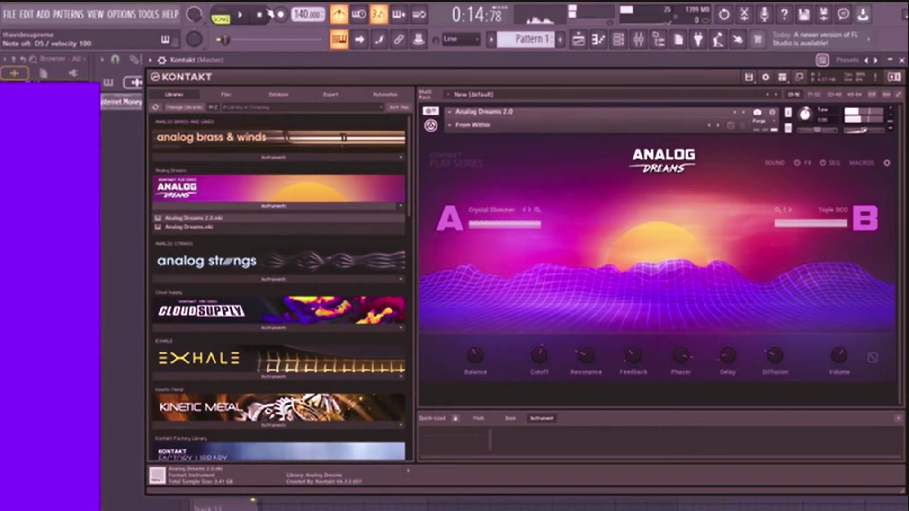
pyautogui.press('space')
pyautogui.press('z')
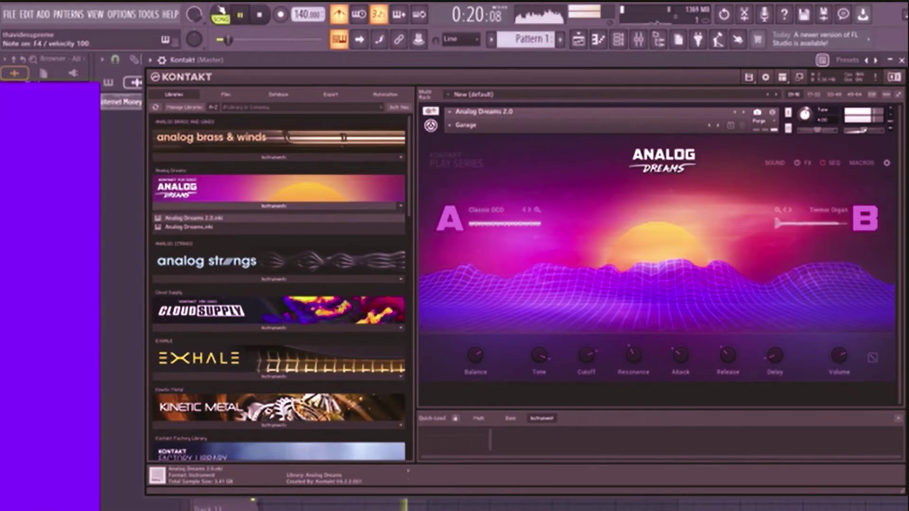
pyautogui.click(710, 127)
# Load the BIGGGGGGGGG preset from the Pads category and advance to the Bright Glamour preset.
pyautogui.click(468, 124)
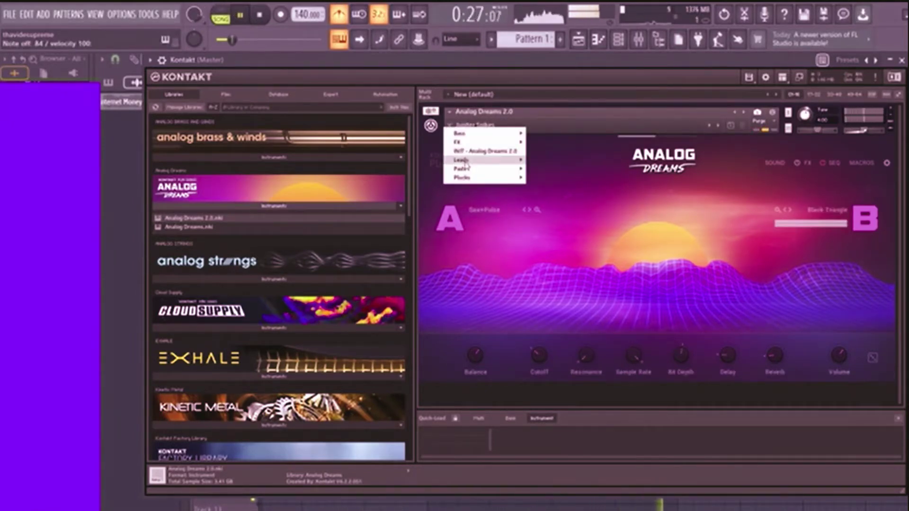
pyautogui.moveTo(461, 169)
pyautogui.click(549, 168)
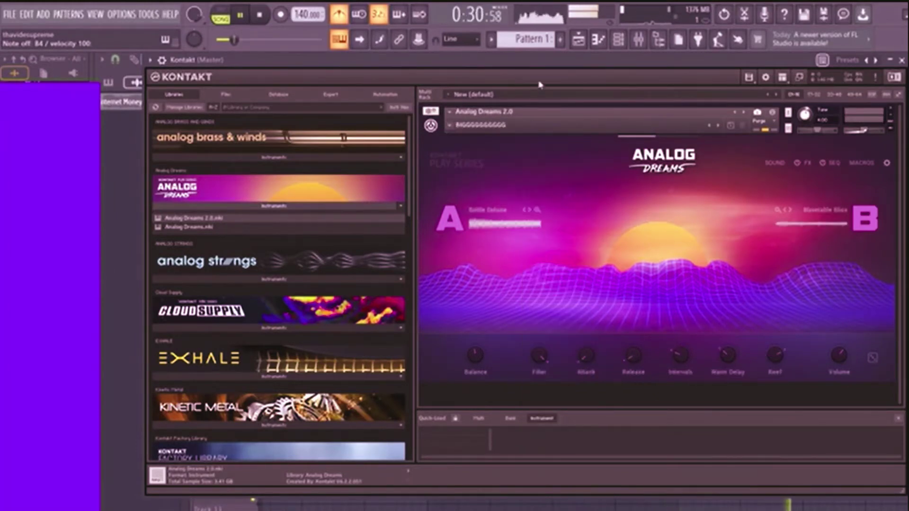
pyautogui.moveTo(553, 60); pyautogui.dragTo(553, 74)
pyautogui.click(718, 140)
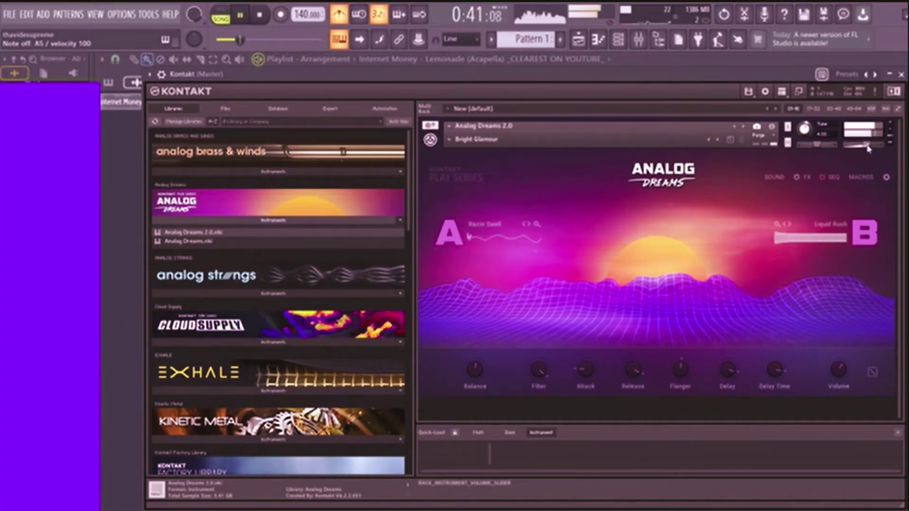
# Turn off the metronome and create Pattern 2 while replaying the acapella from bar 1.
pyautogui.click(339, 14)
pyautogui.moveTo(427, 74); pyautogui.dragTo(409, 169)
pyautogui.moveTo(330, 73); pyautogui.dragTo(479, 87)
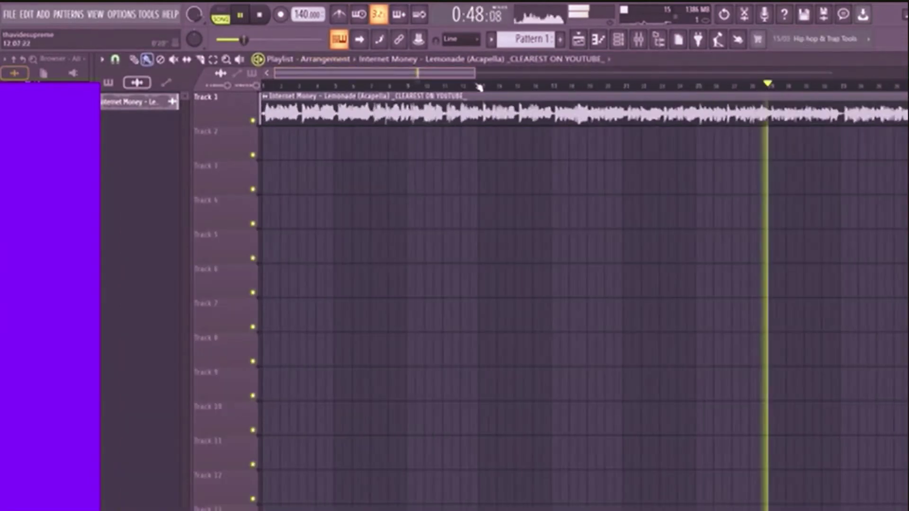
pyautogui.click(263, 86)
pyautogui.press('F4')
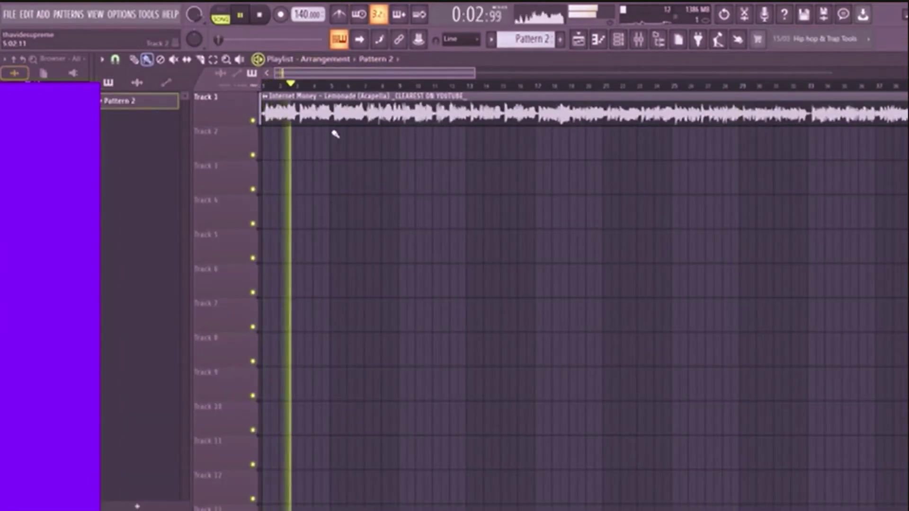
# Paint Pattern 2 clips along Track 2 from bar 1 through bar 12 and stop playback.
pyautogui.click(283, 145)
pyautogui.moveTo(314, 142); pyautogui.dragTo(466, 142)
pyautogui.press('space')
# Add the MZ Kick [Cold] sample as a new channel in the channel rack with a hit on step 1.
pyautogui.click(639, 40)
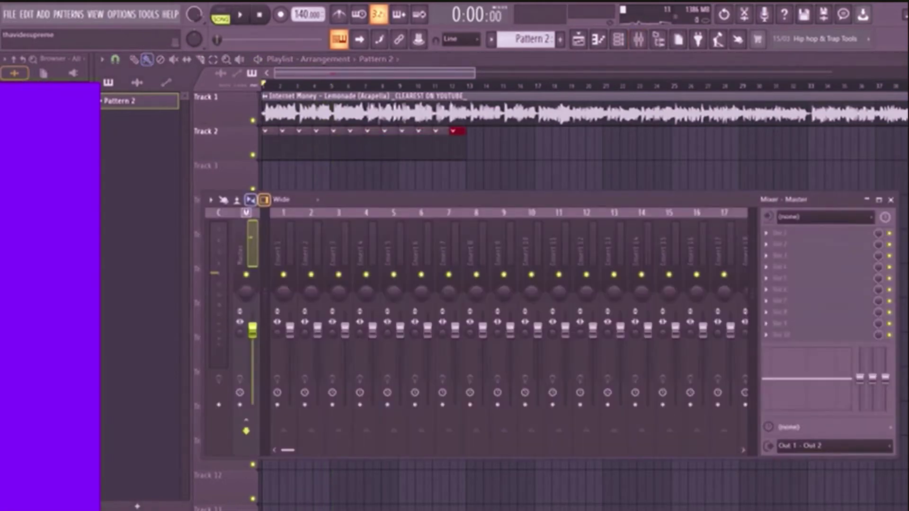
pyautogui.click(599, 39)
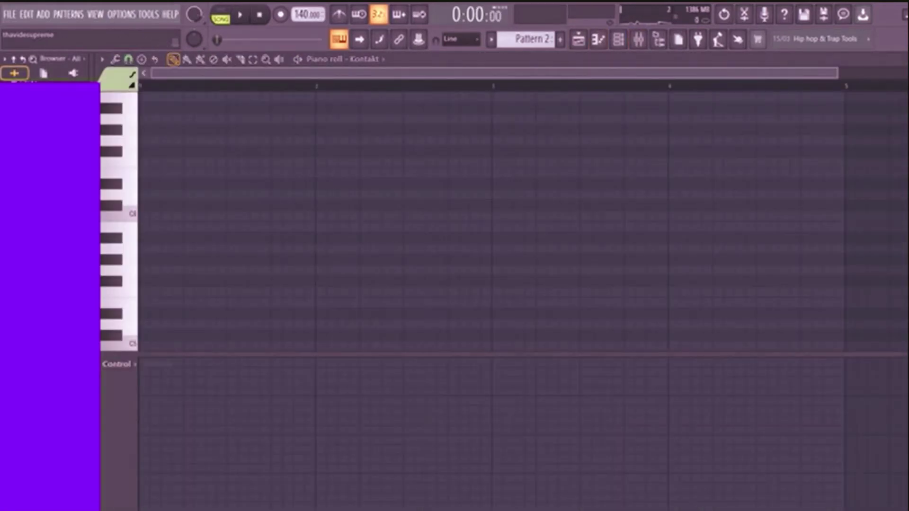
pyautogui.click(619, 39)
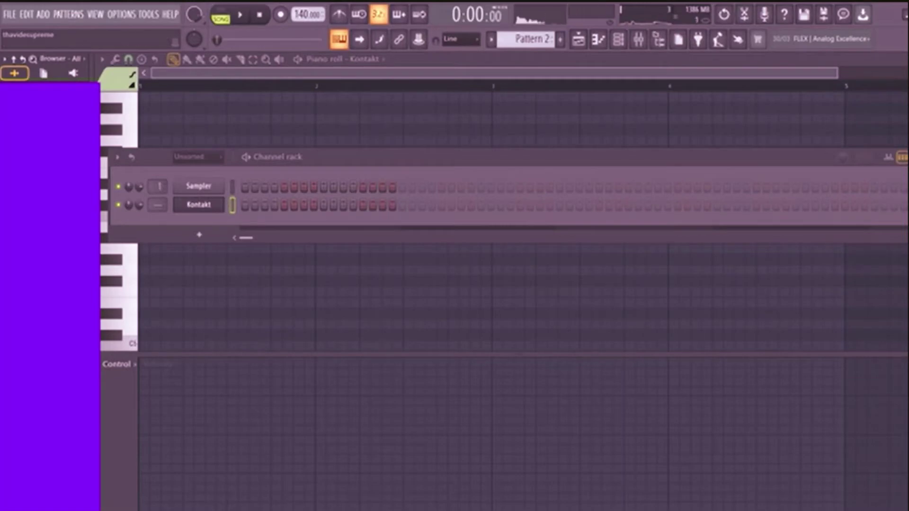
pyautogui.moveTo(49, 222); pyautogui.dragTo(206, 221)
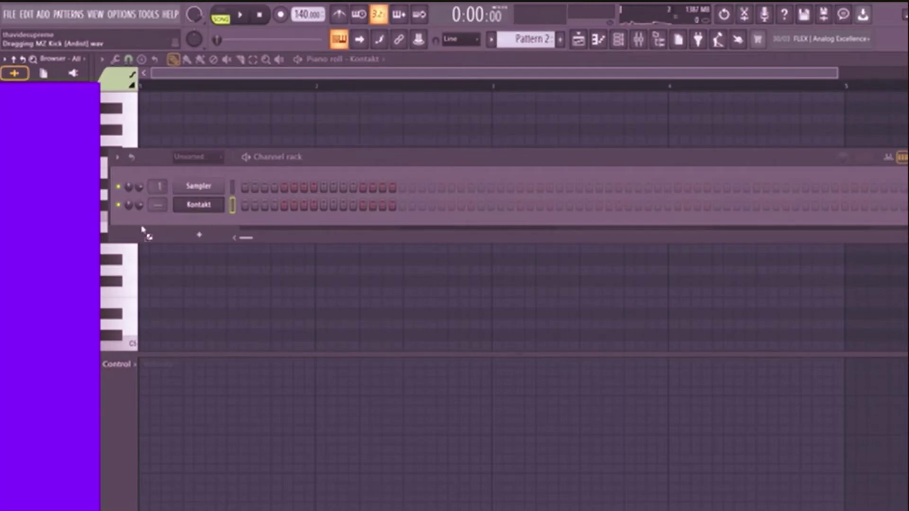
pyautogui.moveTo(142, 230); pyautogui.dragTo(175, 223)
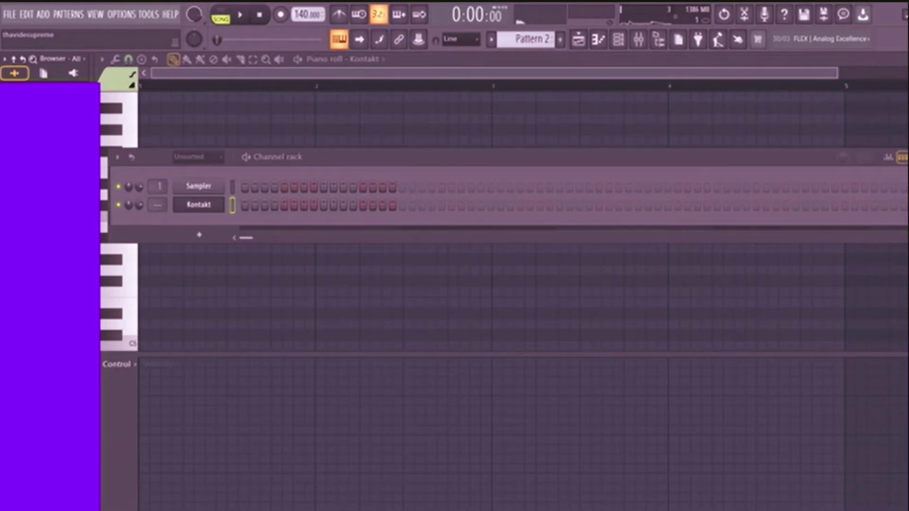
pyautogui.press('Down')
pyautogui.moveTo(102, 223); pyautogui.dragTo(226, 226)
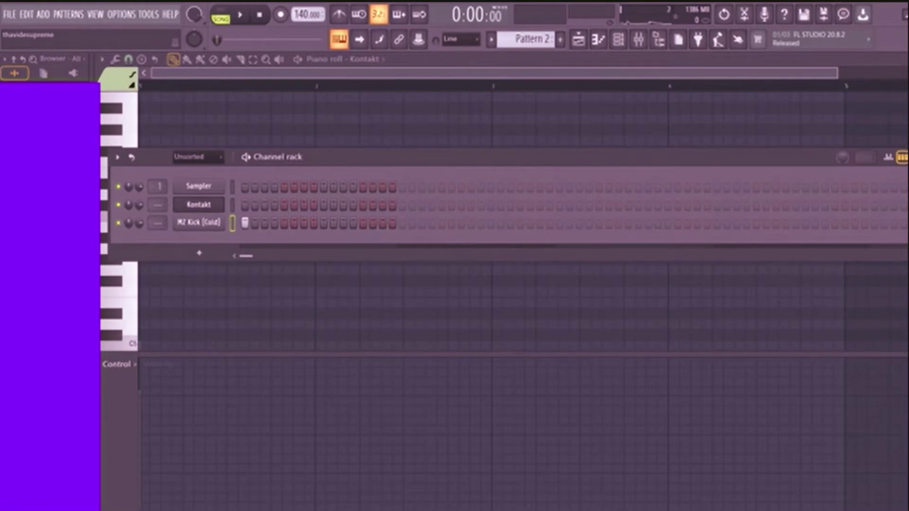
# Audition hi-hat samples, add MZ Hi Hat [Fast] as a channel and fill every second step of its row.
pyautogui.press('Down')
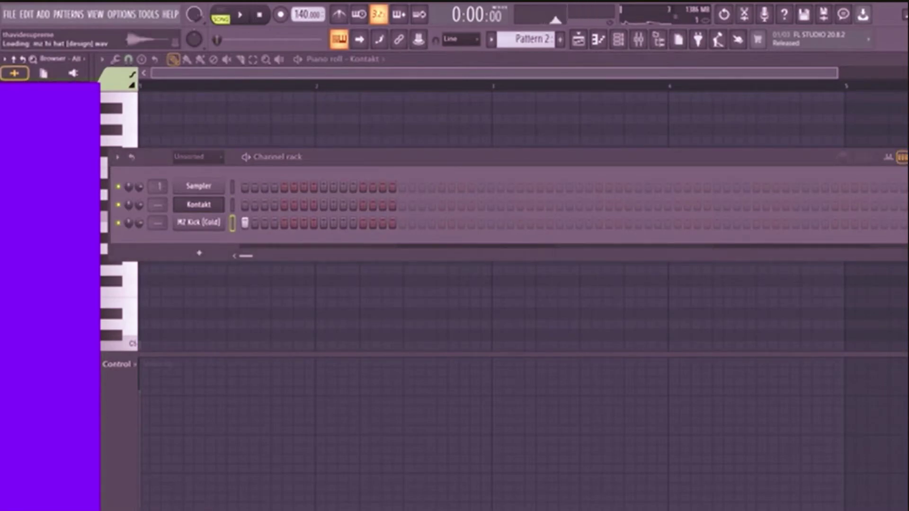
pyautogui.moveTo(56, 236); pyautogui.dragTo(194, 237)
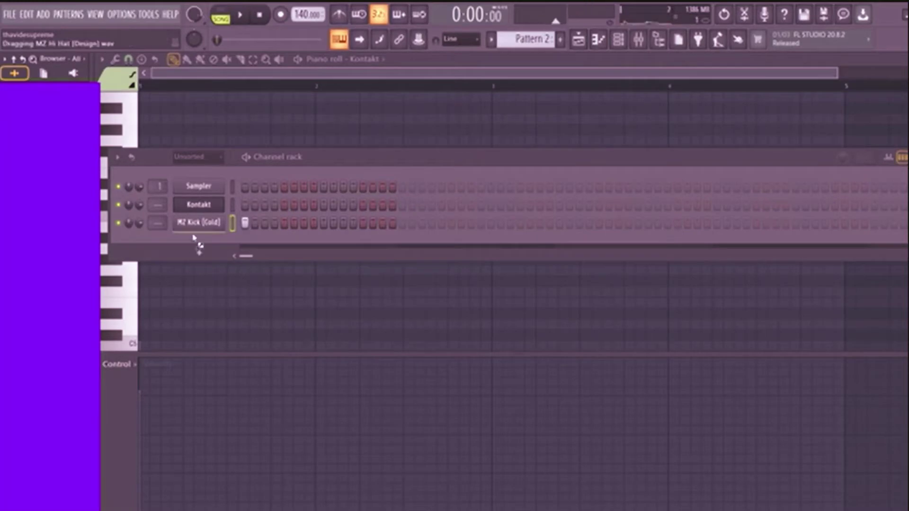
pyautogui.moveTo(57, 246); pyautogui.dragTo(210, 247)
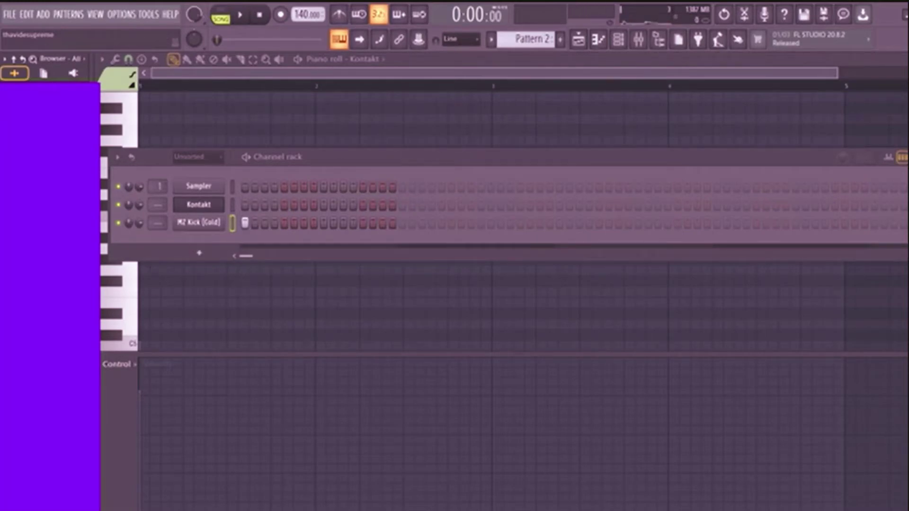
pyautogui.moveTo(57, 256); pyautogui.dragTo(80, 255)
pyautogui.moveTo(203, 243); pyautogui.dragTo(204, 246)
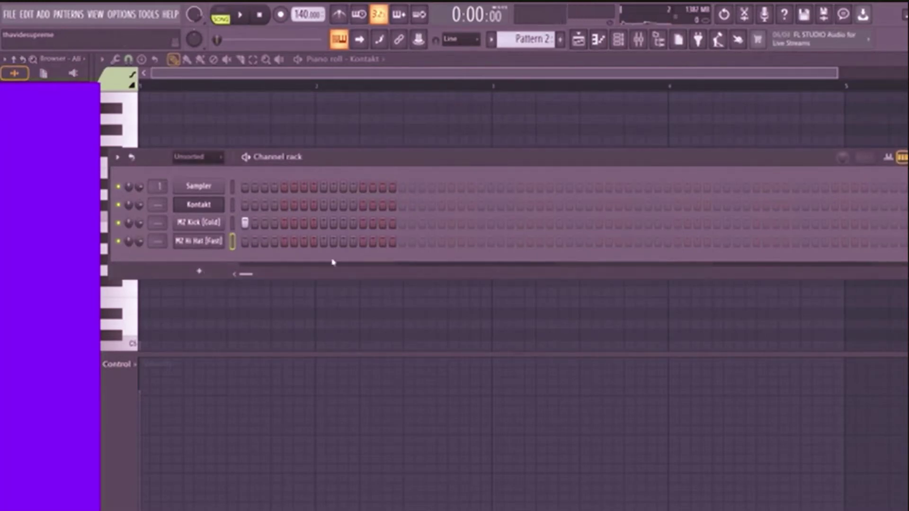
pyautogui.press('space')
pyautogui.moveTo(139, 241); pyautogui.dragTo(142, 247)
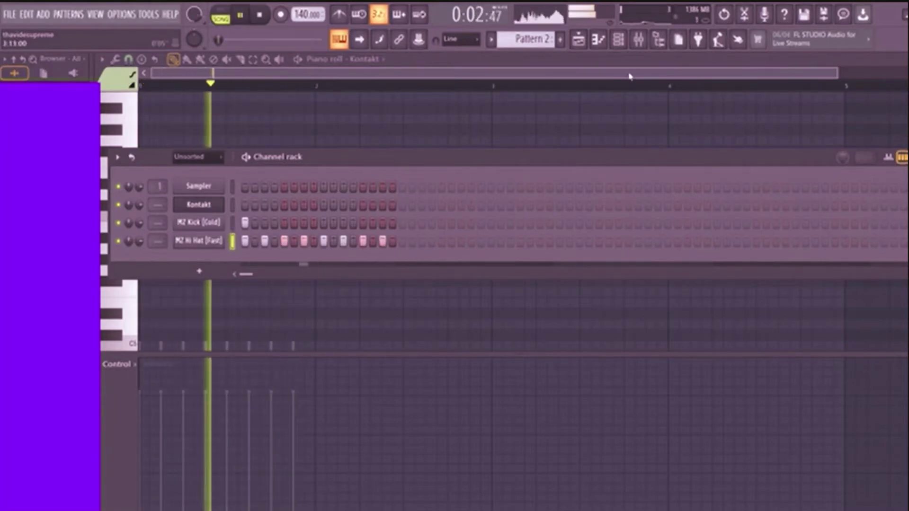
# Replace the short clips on Track 2 with back-to-back two-bar Pattern 2 clips from bar 1 through bar 12.
pyautogui.click(579, 39)
pyautogui.rightClick(288, 148)
pyautogui.moveTo(279, 145); pyautogui.dragTo(463, 147)
pyautogui.rightClick(318, 145)
pyautogui.rightClick(422, 145)
pyautogui.rightClick(455, 145)
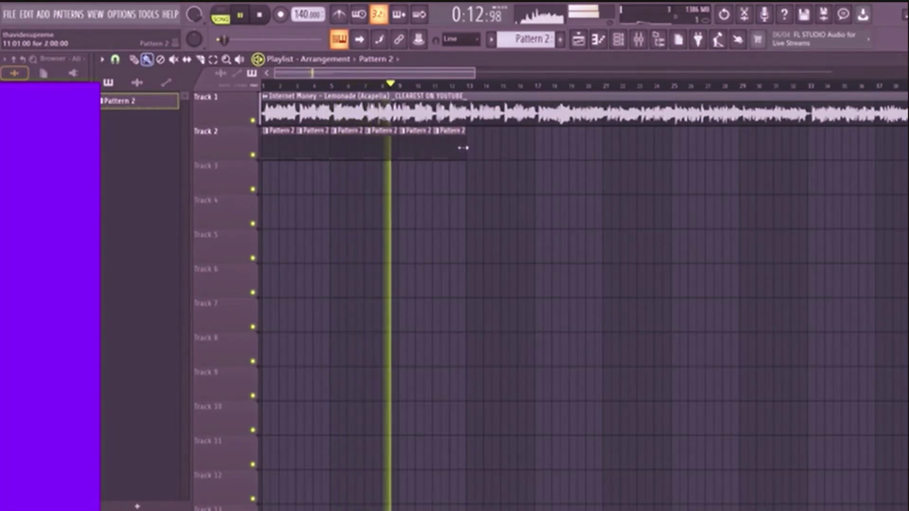
# Restart playback and extend the MZ Hi Hat [Fast] row to 32 steps with every second step filled.
pyautogui.press('space')
pyautogui.press('space')
pyautogui.click(618, 40)
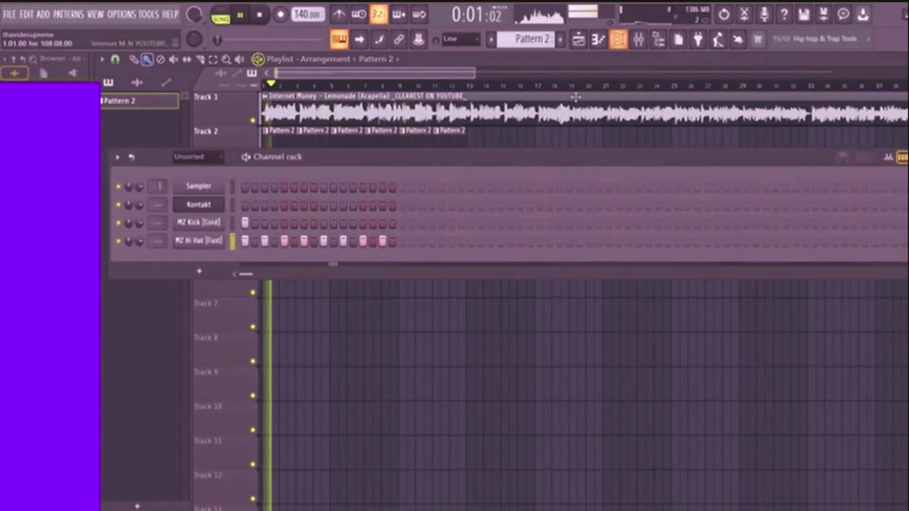
pyautogui.click(402, 241)
pyautogui.rightClick(209, 241)
pyautogui.click(242, 303)
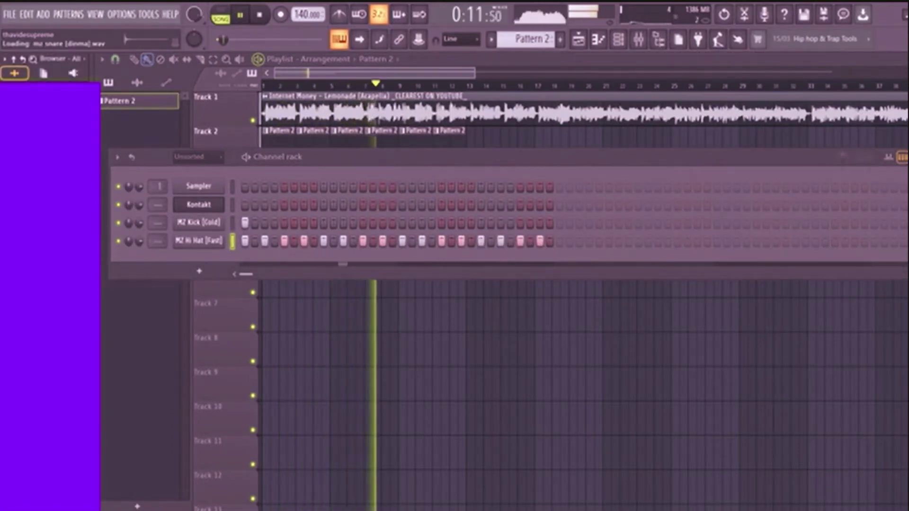
# Layer MZ Snare [Dates] on steps 9 and 25 with MZ Snare [Chef] on steps 9, 15 and 25, plus a kick on step 21.
pyautogui.moveTo(57, 263); pyautogui.dragTo(146, 260)
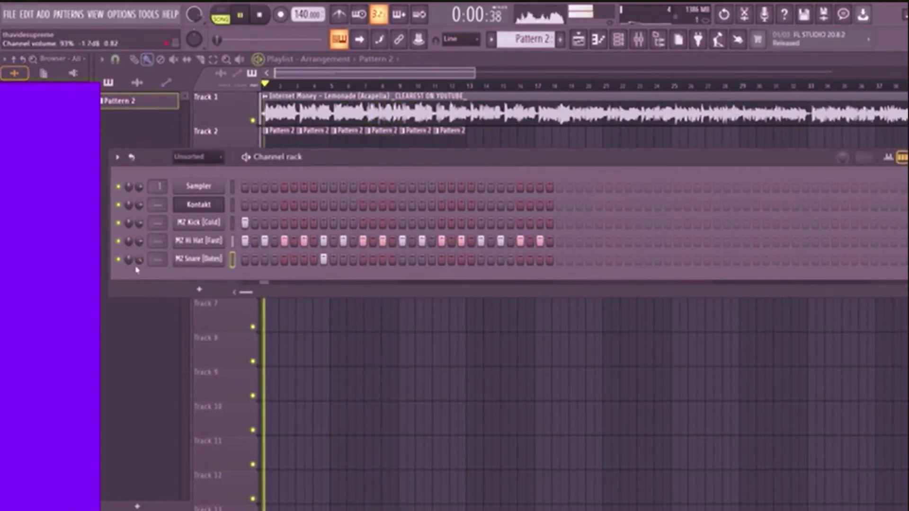
pyautogui.click(481, 260)
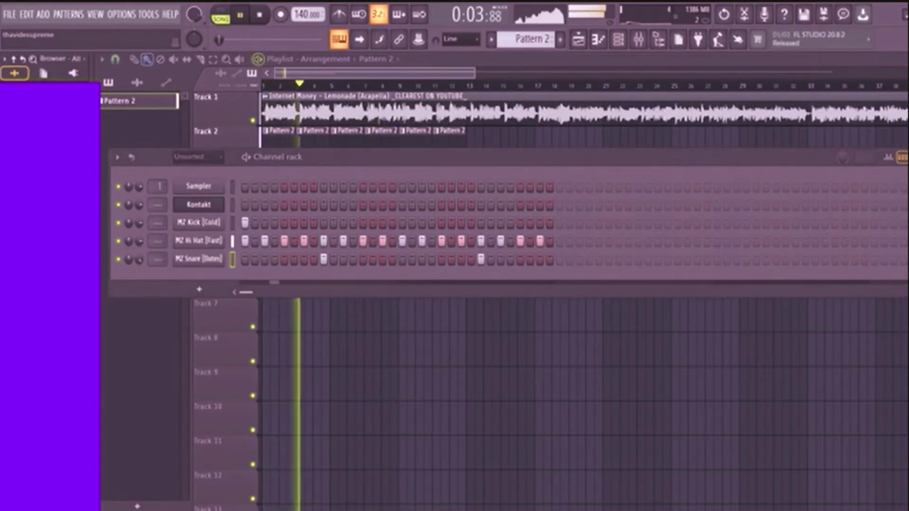
pyautogui.moveTo(102, 275); pyautogui.dragTo(203, 280)
pyautogui.click(383, 277)
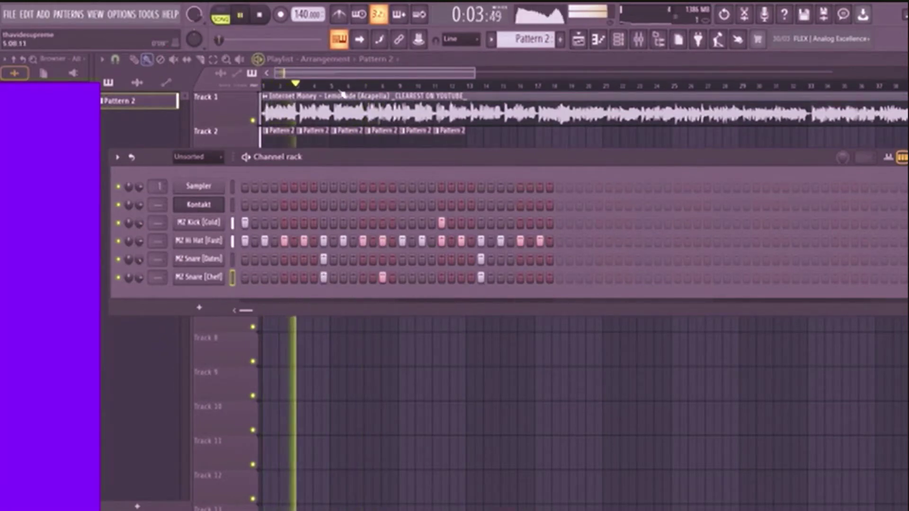
# Continue the two-bar Pattern 2 clips on Track 2 from bar 13 through bar 22.
pyautogui.click(354, 79)
pyautogui.click(471, 151)
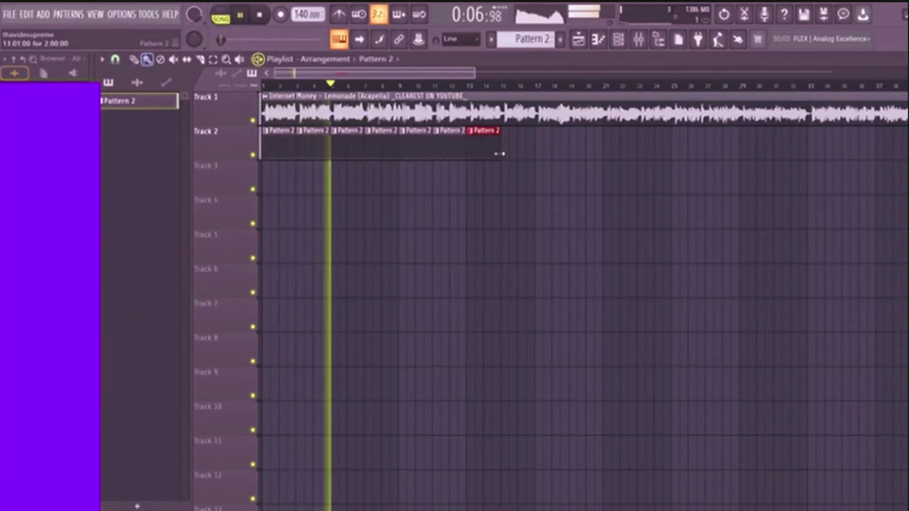
pyautogui.click(506, 157)
pyautogui.moveTo(507, 158)
pyautogui.mouseDown()
pyautogui.moveTo(575, 156)
pyautogui.moveTo(625, 140)
pyautogui.mouseUp()
# Show the channel rack and replay the drums with the acapella from bar 1.
pyautogui.click(617, 40)
pyautogui.click(260, 15)
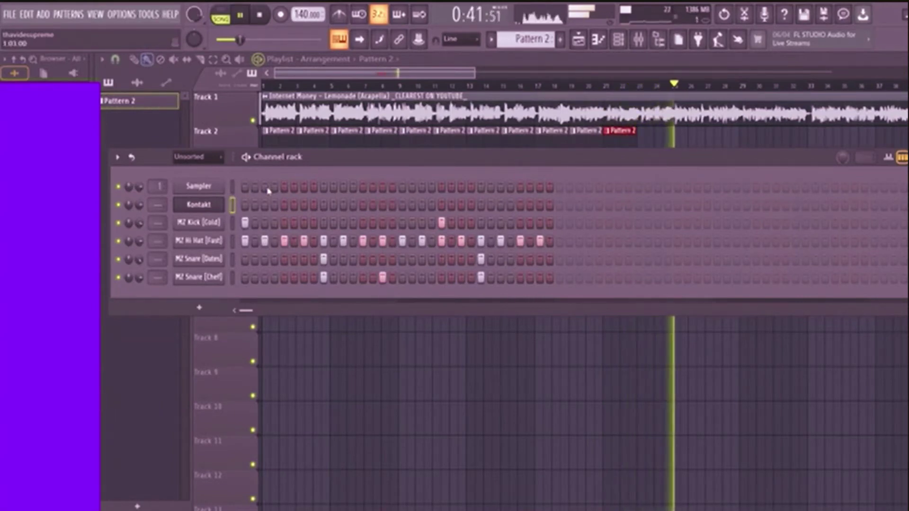
pyautogui.click(263, 86)
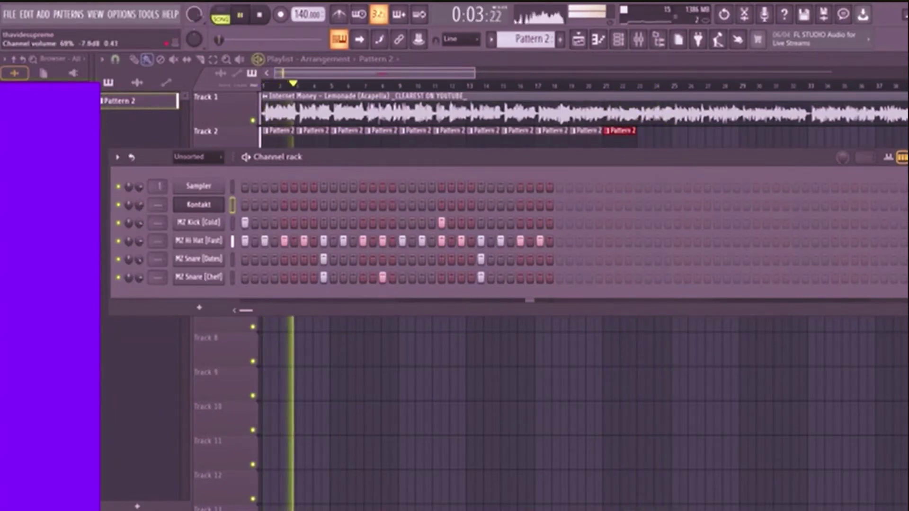
pyautogui.press('space')
pyautogui.press('space')
pyautogui.press('space')
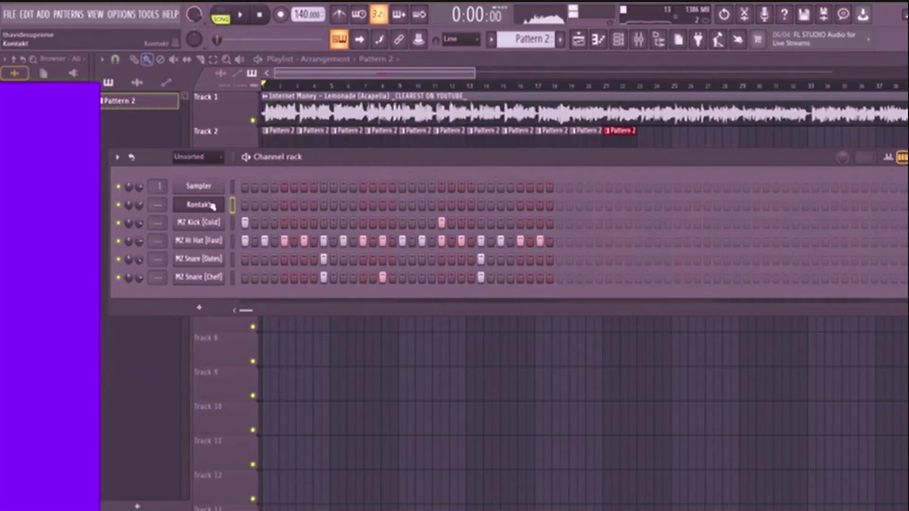
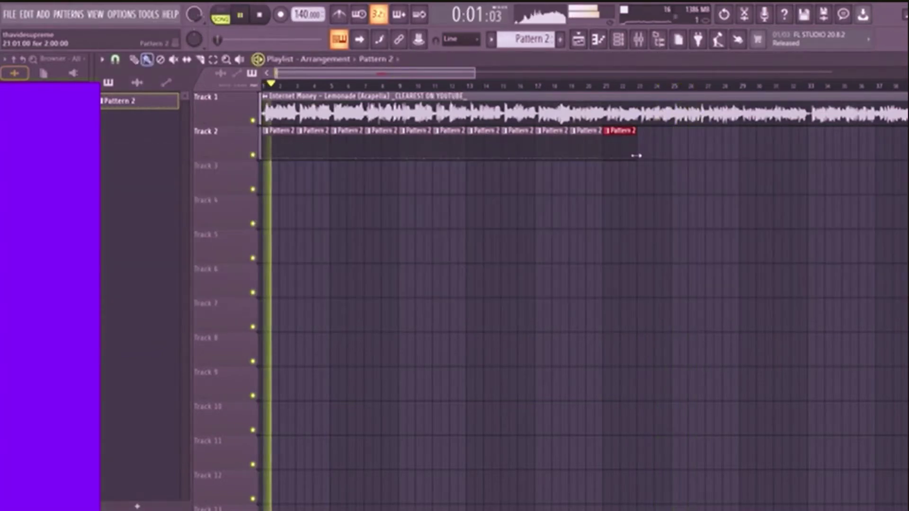
# Add three more two-bar Pattern 2 clips on Track 2 from bar 23 through bar 28.
pyautogui.click(635, 155)
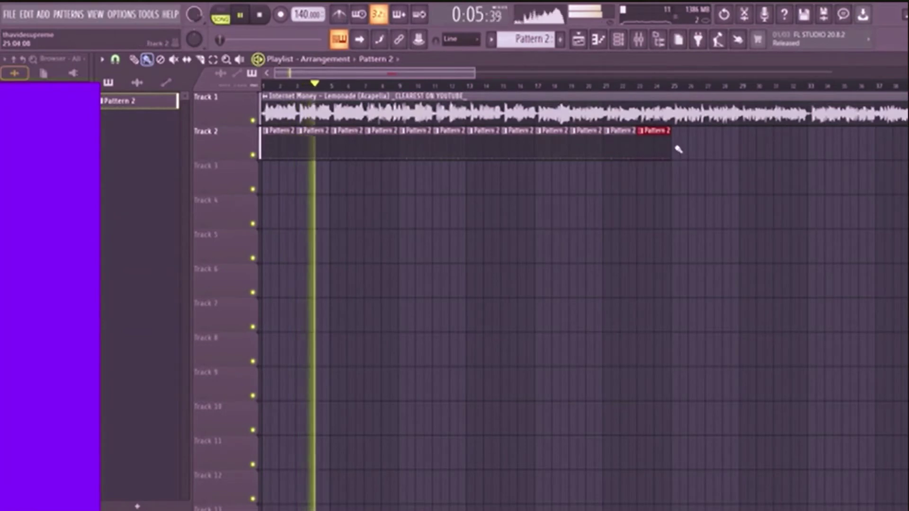
pyautogui.click(691, 147)
pyautogui.click(710, 147)
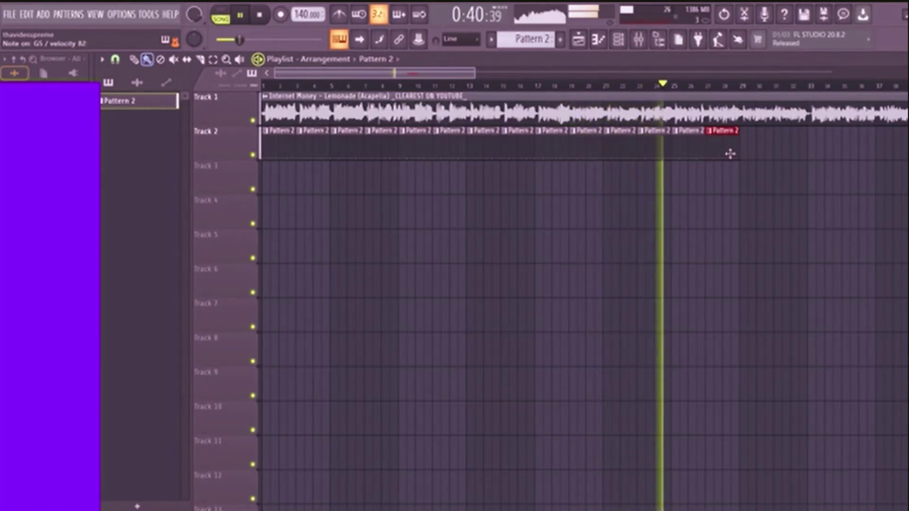
# Stop playback and replace the Pattern 2 clips on Track 2 with the Macklemore & Ryan Lewis Cant Hold Us instrumental on Track 4.
pyautogui.press('space')
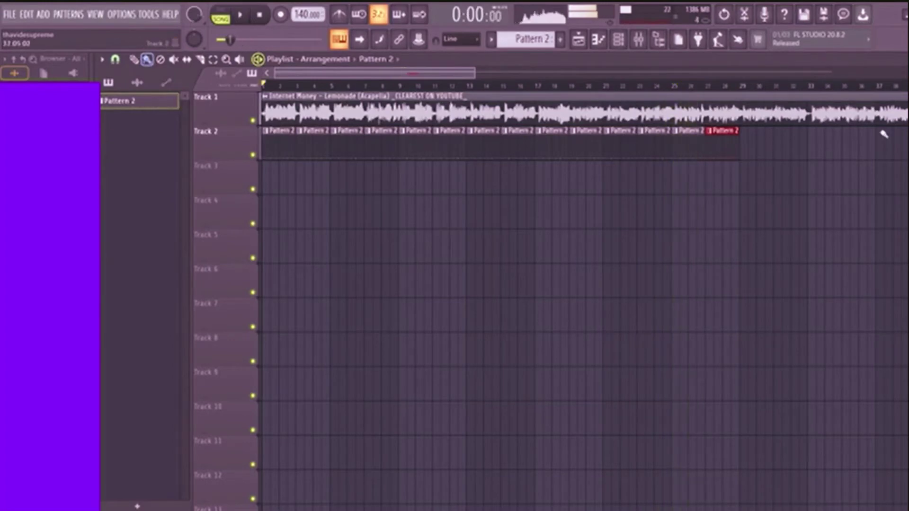
pyautogui.moveTo(292, 154); pyautogui.dragTo(724, 147)
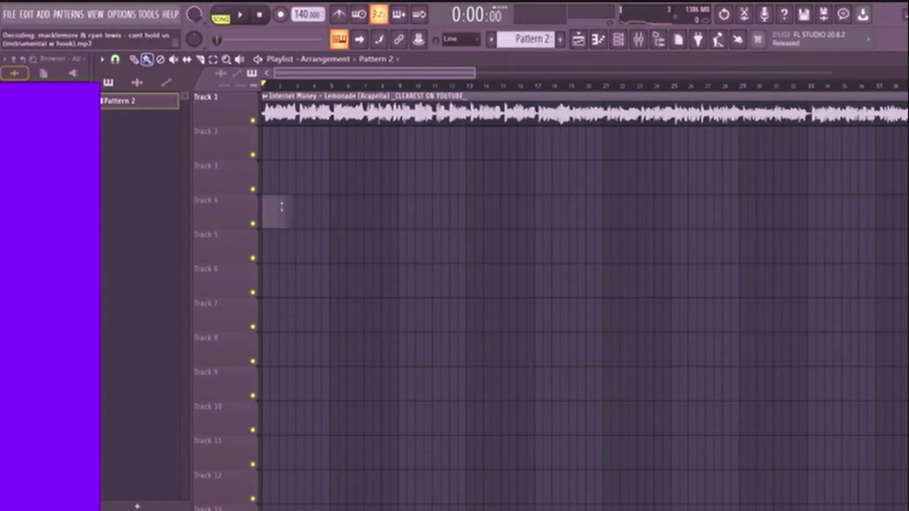
# Mute the acapella on Track 1 and play the Cant Hold Us instrumental at 146 BPM with the metronome on.
pyautogui.click(253, 120)
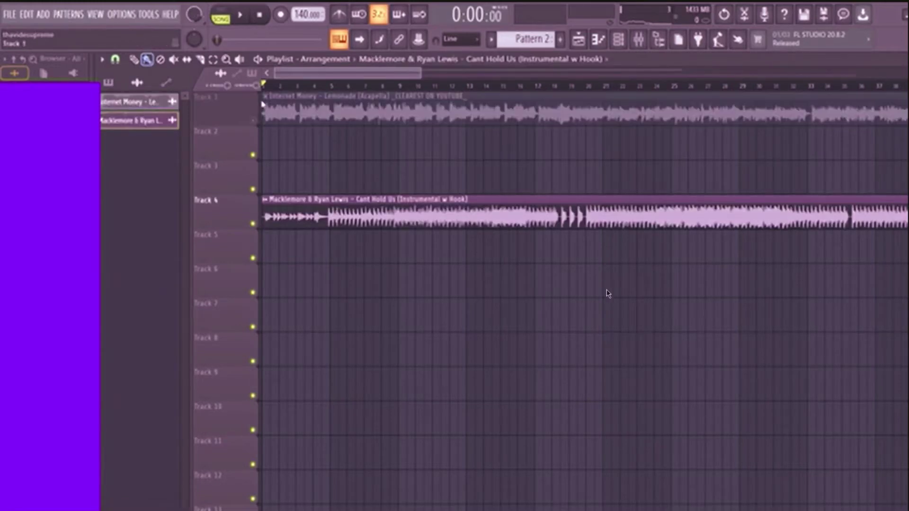
pyautogui.press('space')
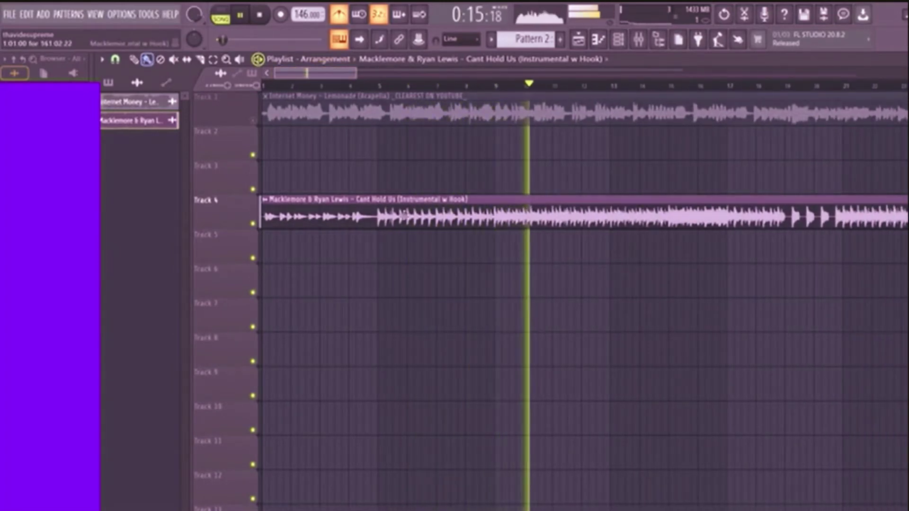
pyautogui.doubleClick(362, 211)
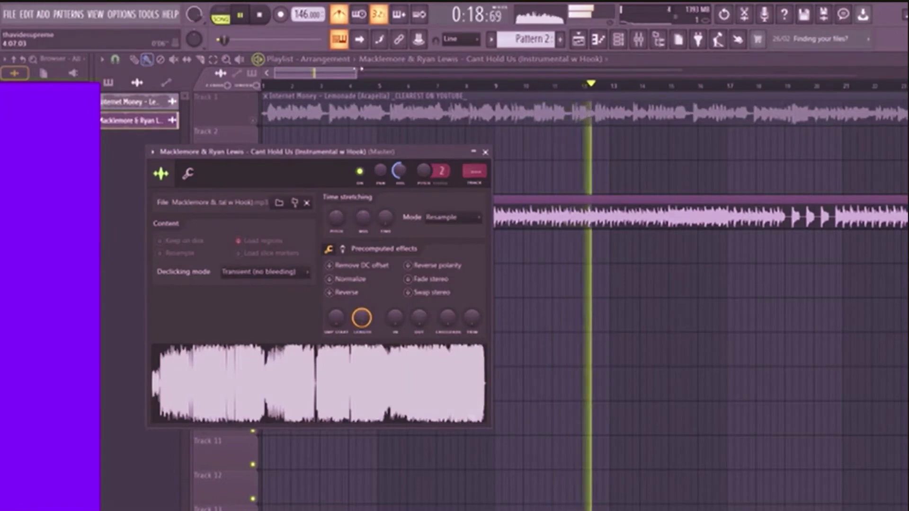
# Move the muted acapella clip on Track 1 to start at bar 22 and open its sample settings.
pyautogui.scroll(-2, 358, 110)
pyautogui.moveTo(330, 101); pyautogui.dragTo(599, 102)
pyautogui.doubleClick(582, 103)
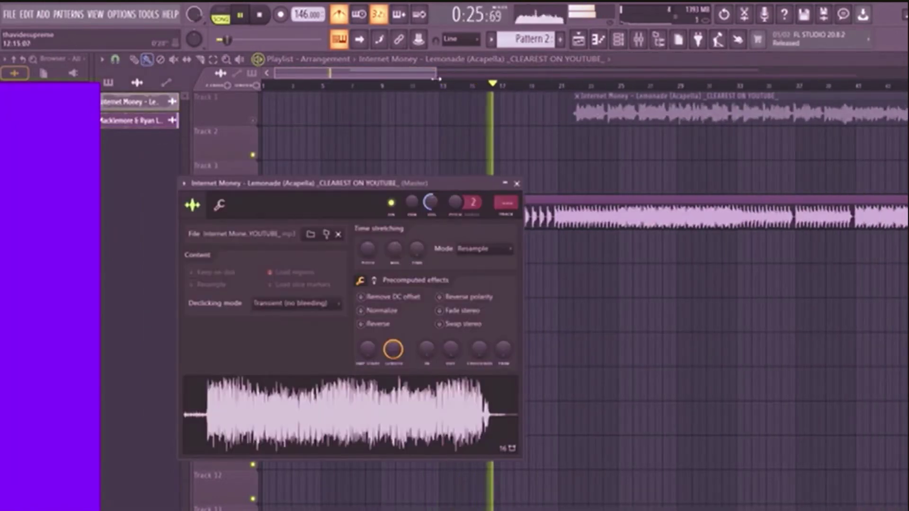
# Slice the Track 4 instrumental at bar 53 and delete the part before the cut.
pyautogui.moveTo(435, 76); pyautogui.dragTo(660, 76)
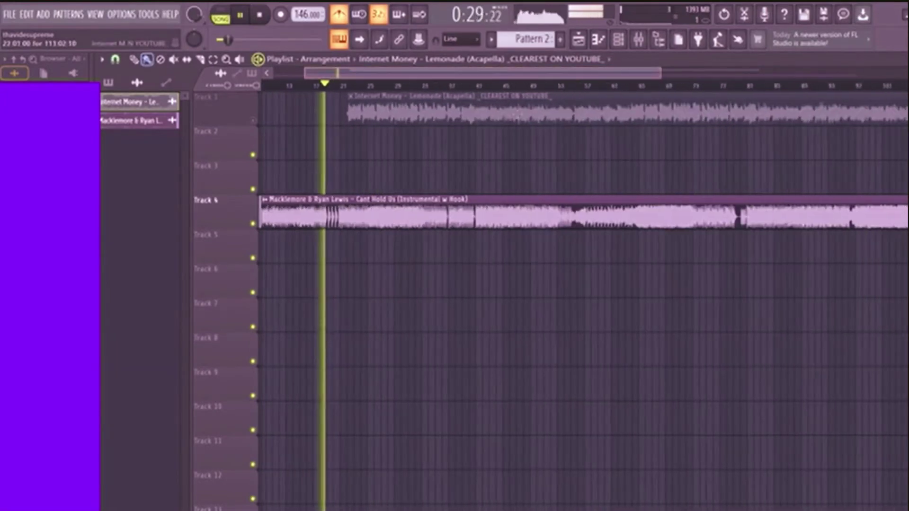
pyautogui.moveTo(325, 85); pyautogui.dragTo(574, 90)
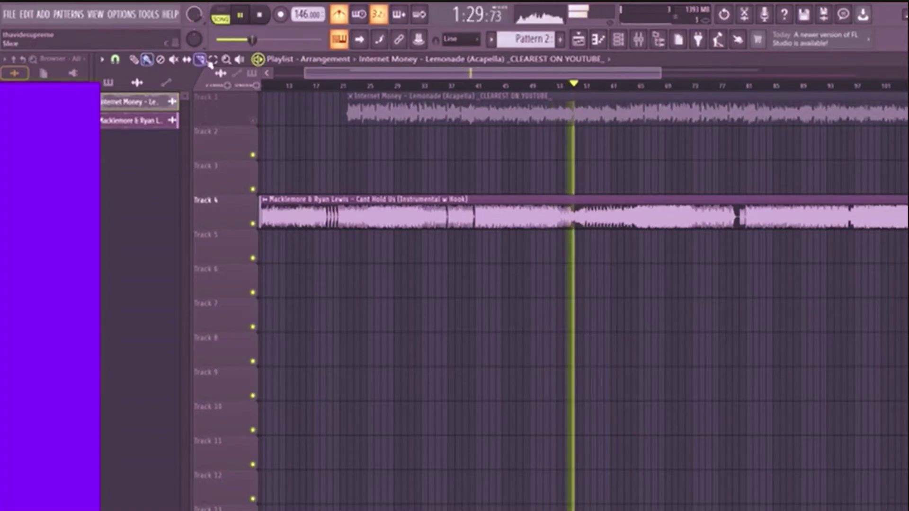
pyautogui.click(207, 61)
pyautogui.scroll(5, 545, 244)
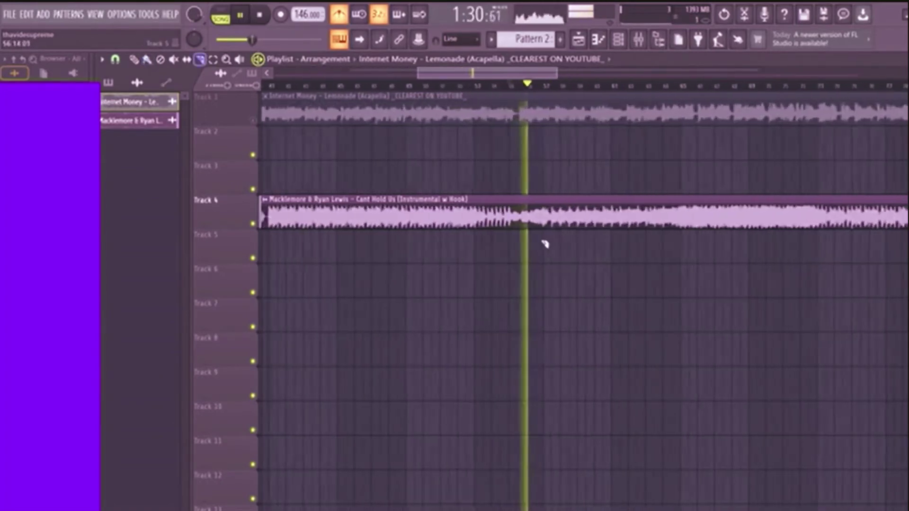
pyautogui.click(398, 87)
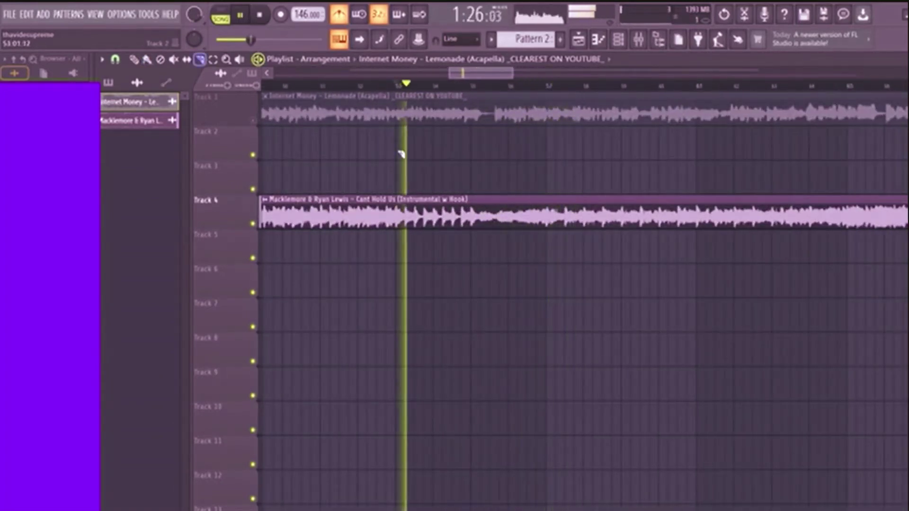
pyautogui.moveTo(397, 195); pyautogui.dragTo(396, 253)
pyautogui.click(135, 61)
pyautogui.rightClick(308, 217)
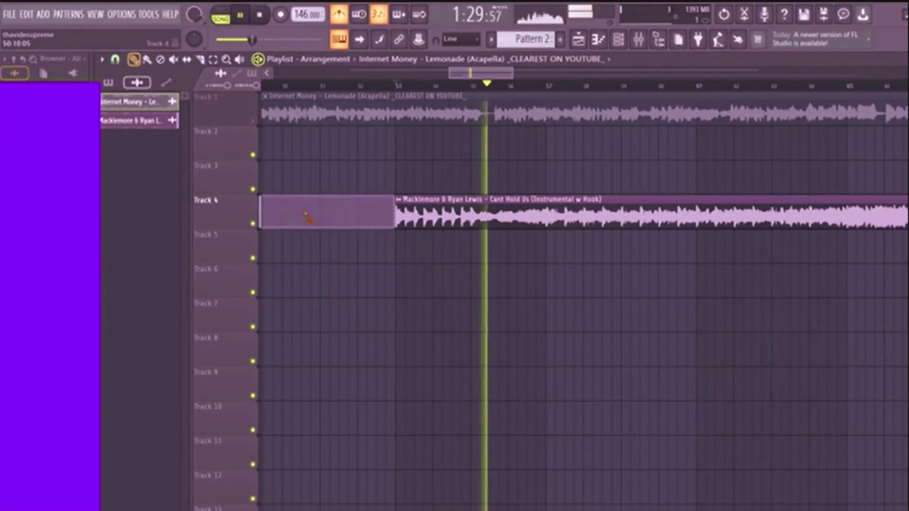
# Move the remaining instrumental clip on Track 4 to start at bar 1 and play it from there.
pyautogui.moveTo(449, 73); pyautogui.dragTo(273, 73)
pyautogui.moveTo(820, 211); pyautogui.dragTo(290, 212)
pyautogui.click(263, 86)
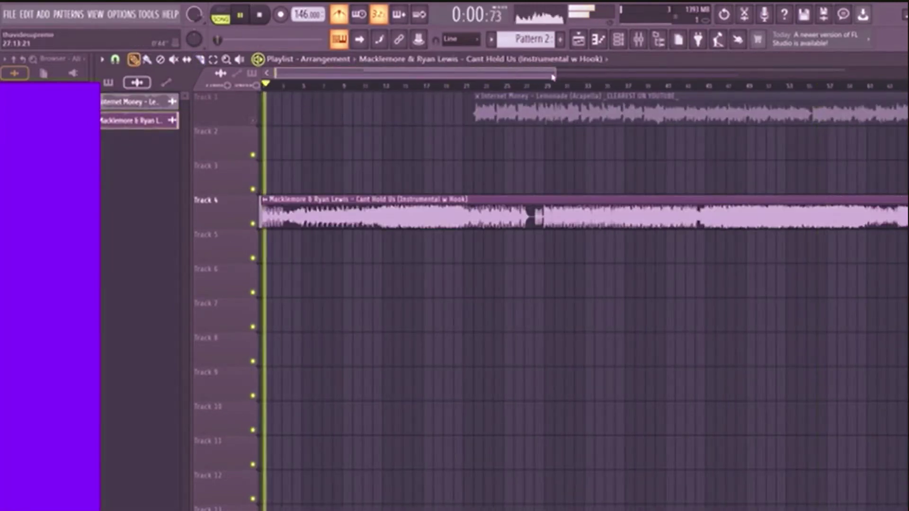
# Continue playback from bar 9 and move the acapella clip on Track 1 to start at bar 21.
pyautogui.click(344, 86)
pyautogui.moveTo(503, 114)
pyautogui.mouseDown()
pyautogui.moveTo(437, 115)
pyautogui.moveTo(490, 119)
pyautogui.mouseUp()
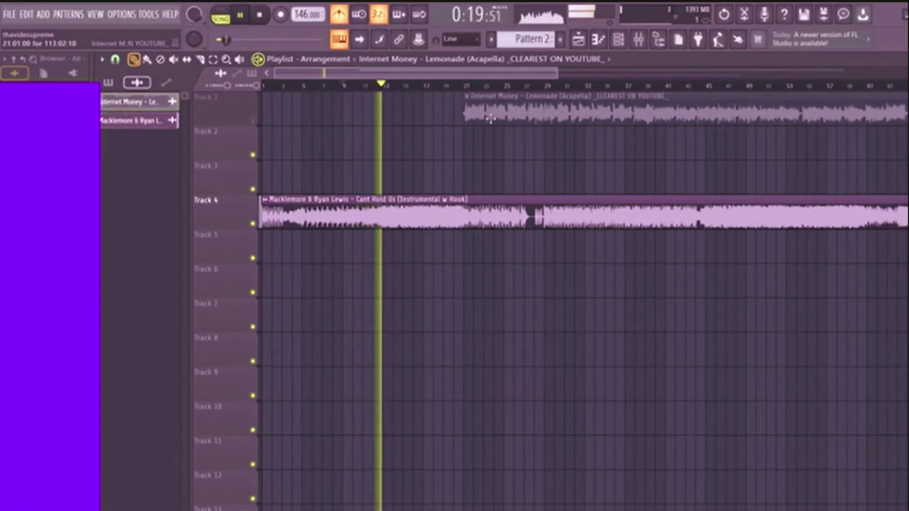
pyautogui.scroll(2, 427, 90)
pyautogui.scroll(1, 423, 116)
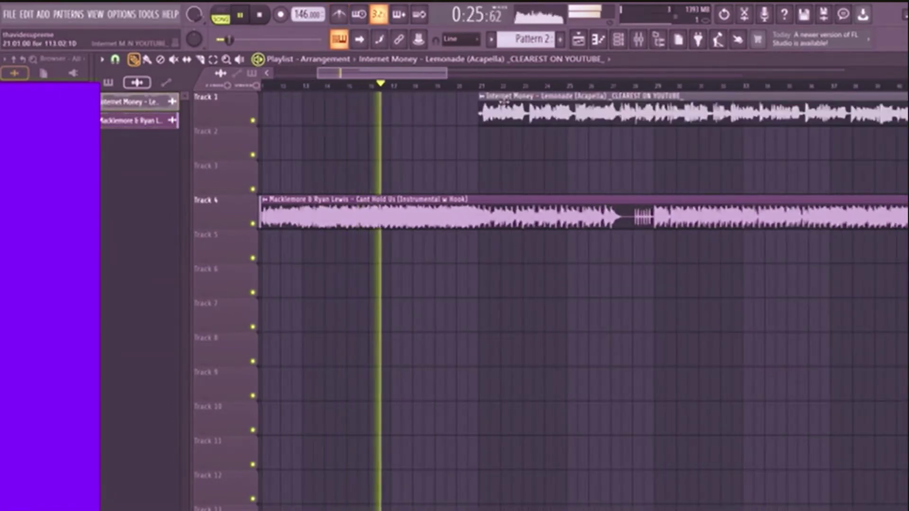
# Solo Track 1 and play the acapella from bar 21.
pyautogui.click(468, 86)
pyautogui.press('space')
pyautogui.click(481, 86)
pyautogui.rightClick(252, 121)
pyautogui.press('space')
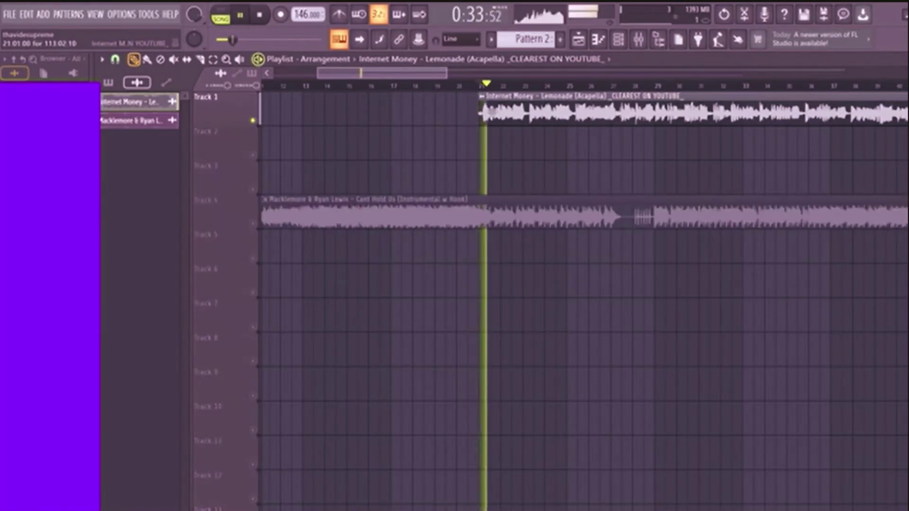
# Set the acapella's stretch mode to e3 mono, raise its time-stretching pitch slightly, and replay it.
pyautogui.press('space')
pyautogui.doubleClick(497, 97)
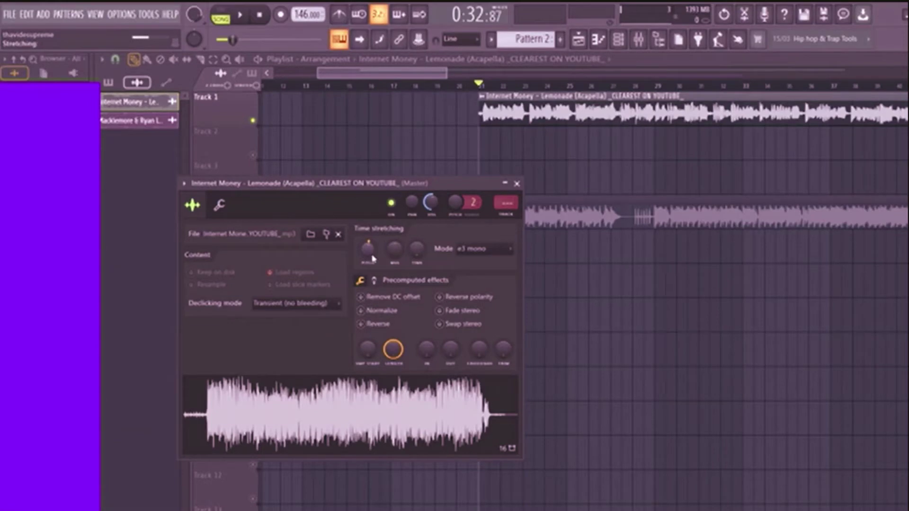
pyautogui.press('space')
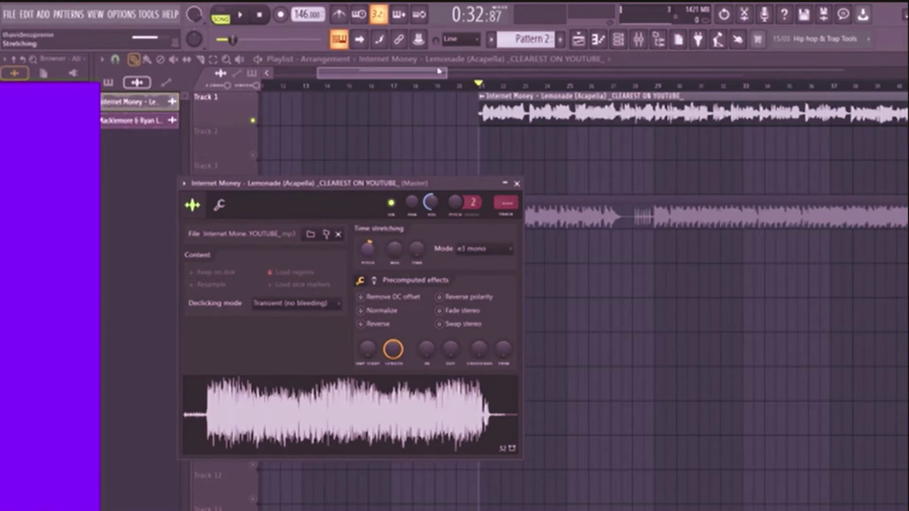
pyautogui.press('Escape')
pyautogui.press('space')
# Unmute the instrumental on Track 4 and replay it together with the acapella from bar 21.
pyautogui.click(253, 223)
pyautogui.press('space')
pyautogui.press('space')
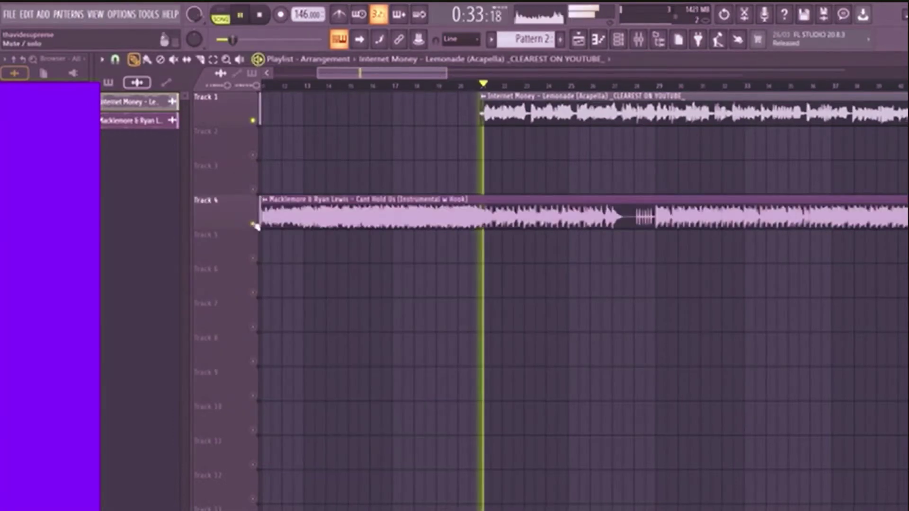
# Raise the acapella's time-stretching pitch further and replay it over the instrumental.
pyautogui.press('space')
pyautogui.doubleClick(526, 125)
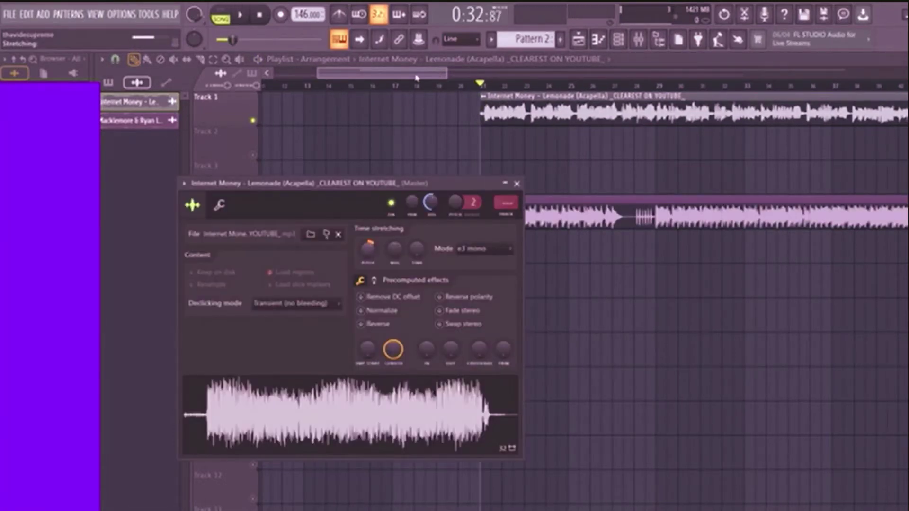
pyautogui.press('Escape')
pyautogui.press('space')
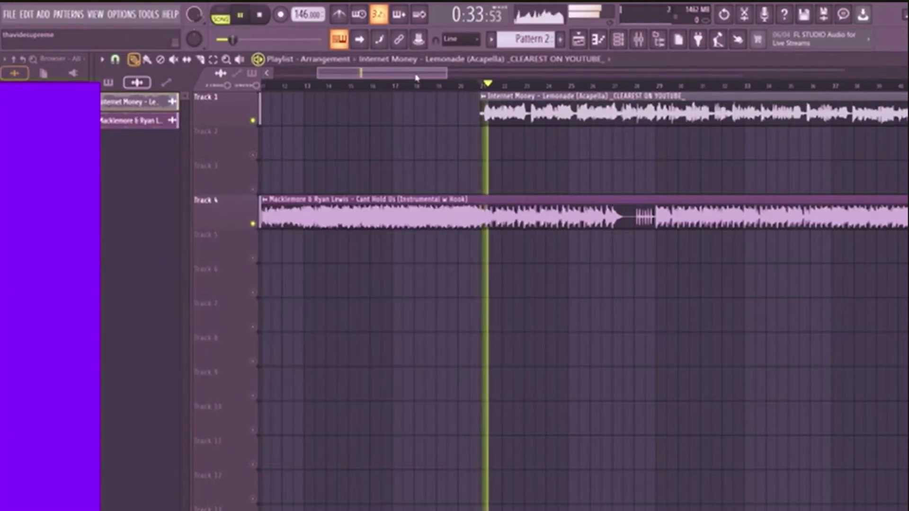
pyautogui.moveTo(417, 77); pyautogui.dragTo(429, 79)
pyautogui.scroll(4, 445, 154)
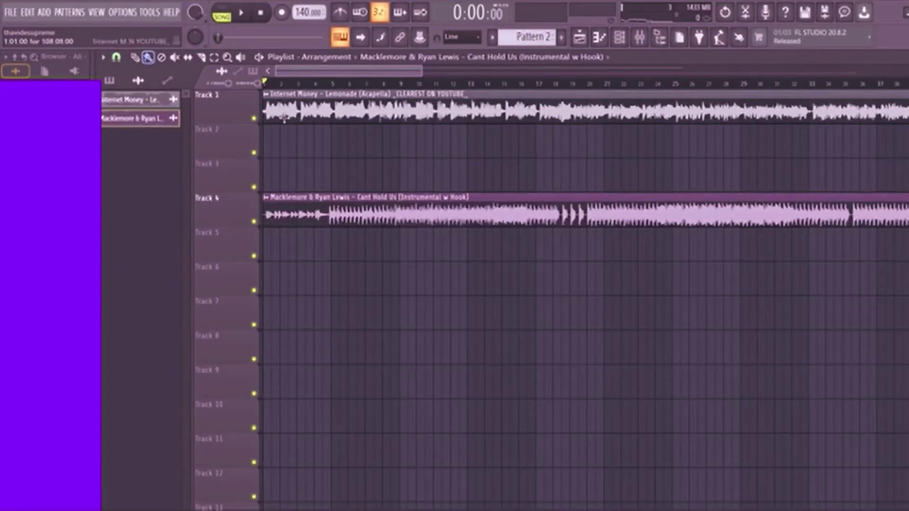
# Mute the acapella on Track 1 and align the start of the Track 4 instrumental with bar 1 at 146 BPM.
pyautogui.click(254, 118)
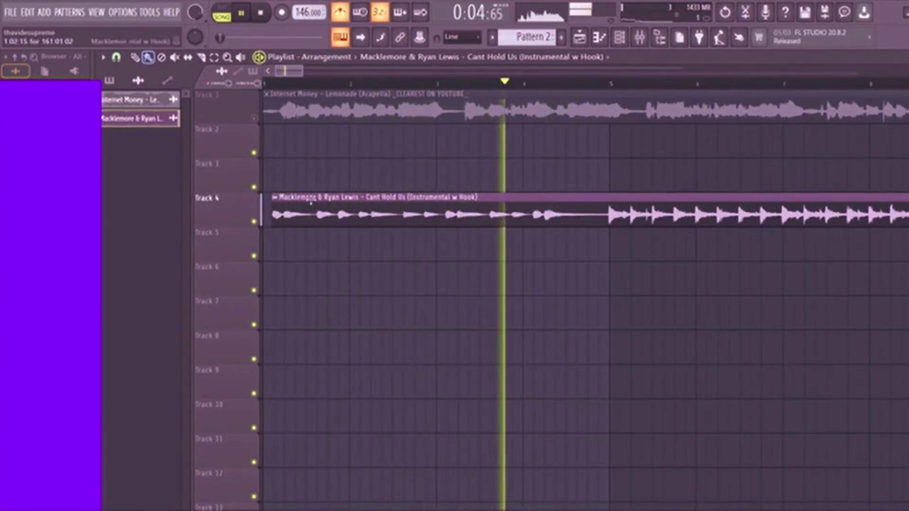
pyautogui.moveTo(274, 216); pyautogui.dragTo(264, 217)
pyautogui.scroll(-5, 263, 98)
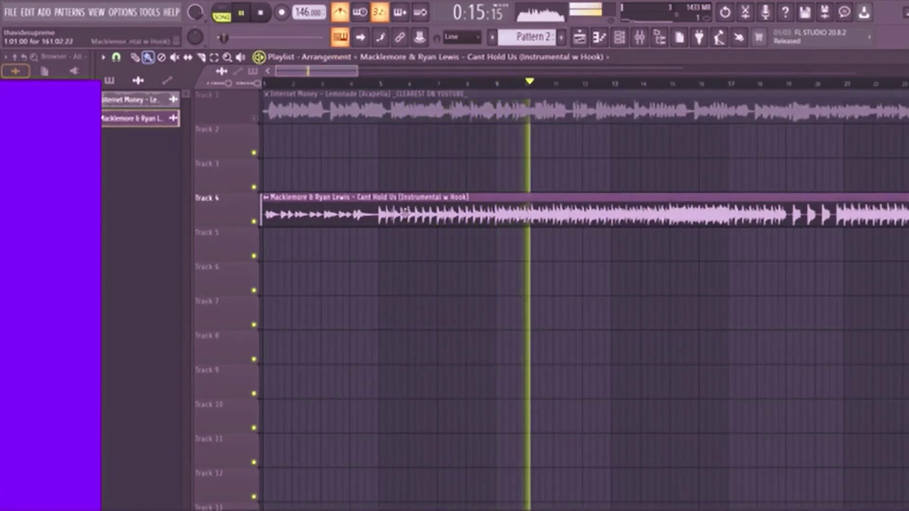
# Lower the Cant Hold Us instrumental's volume in its sample settings, and close them.
pyautogui.doubleClick(372, 212)
pyautogui.moveTo(400, 169); pyautogui.dragTo(400, 182)
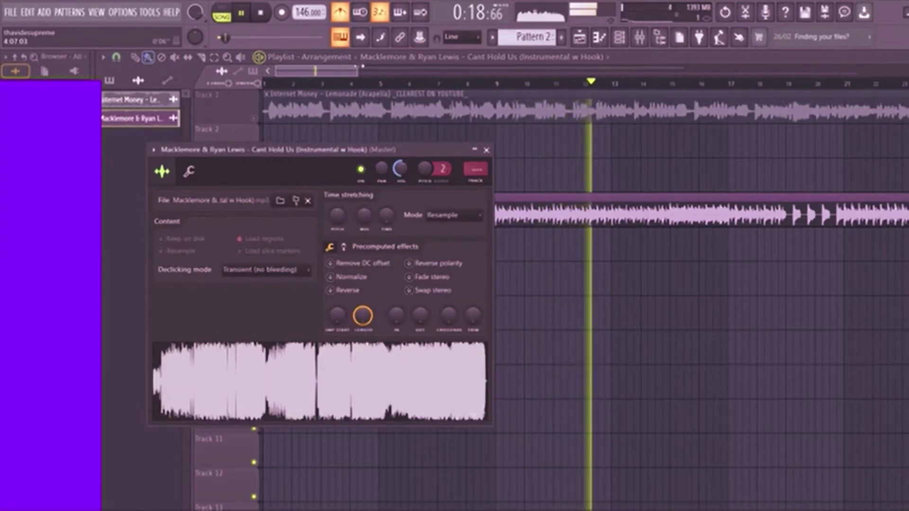
pyautogui.click(486, 150)
# Shift the muted acapella clip on Track 1 to bar 22 and check its sample settings.
pyautogui.scroll(-3, 332, 101)
pyautogui.moveTo(332, 101); pyautogui.dragTo(570, 101)
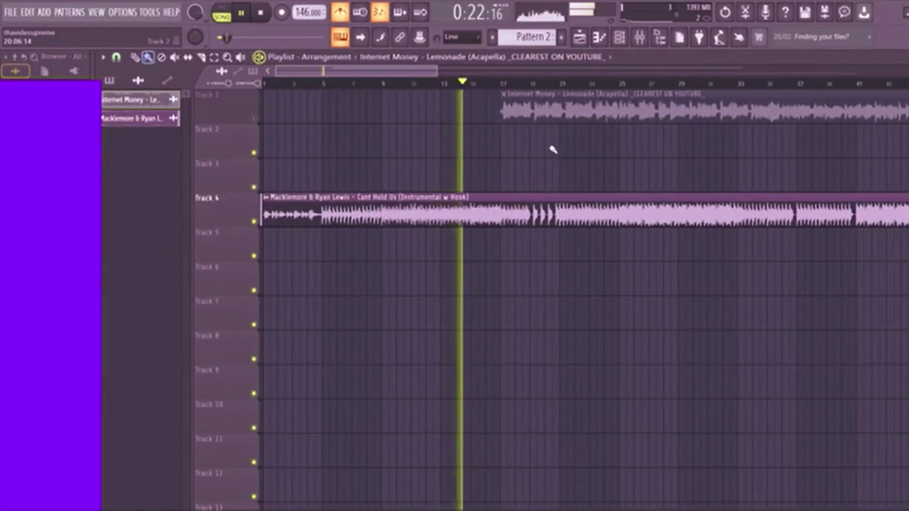
pyautogui.moveTo(509, 100); pyautogui.dragTo(583, 101)
pyautogui.doubleClick(584, 100)
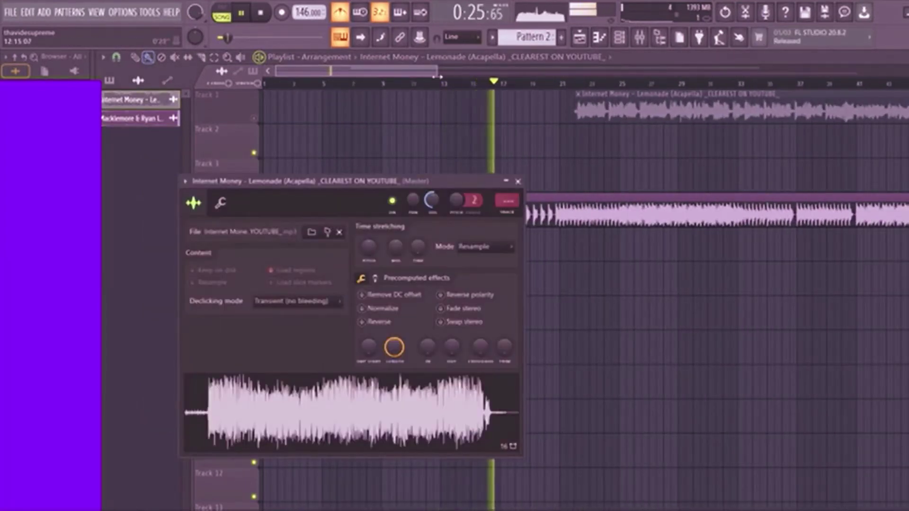
pyautogui.press('Escape')
# Cut the Track 4 instrumental at bar 53 and delete the section before the cut.
pyautogui.moveTo(437, 72); pyautogui.dragTo(574, 89)
pyautogui.scroll(3, 544, 239)
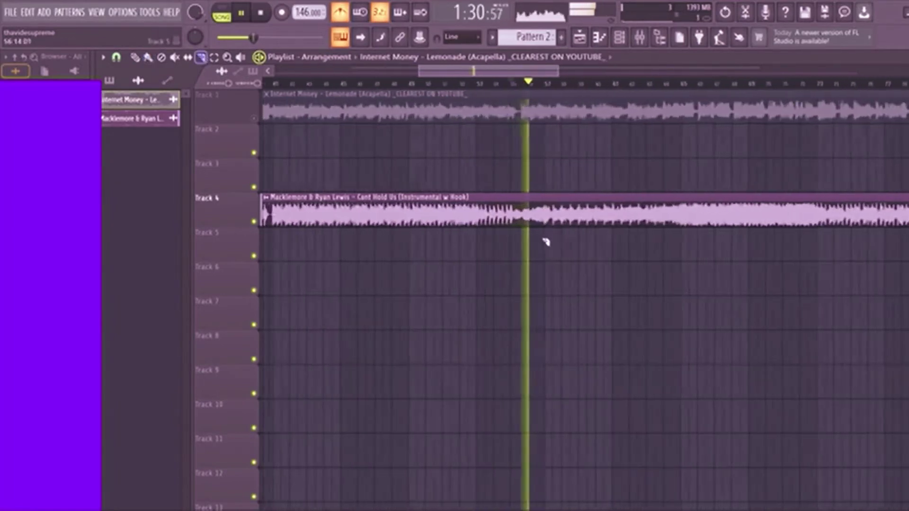
pyautogui.click(400, 84)
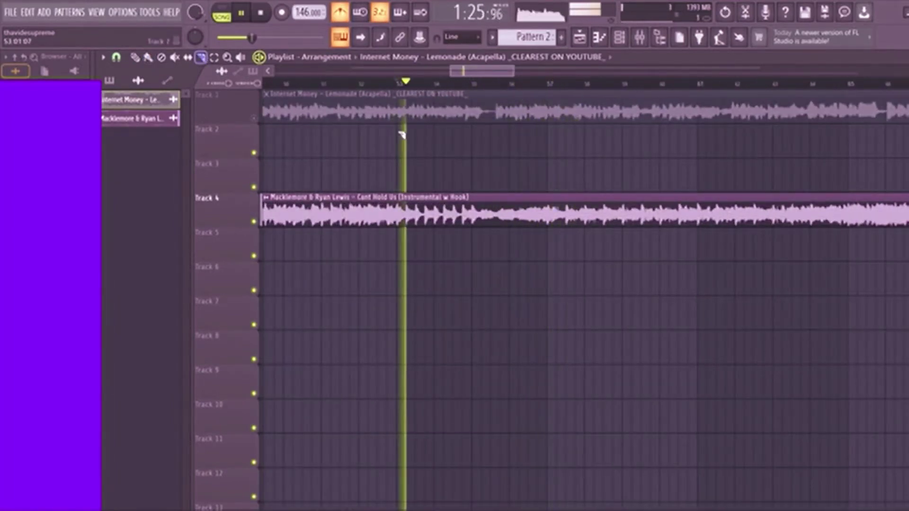
pyautogui.moveTo(399, 193); pyautogui.dragTo(398, 250)
pyautogui.click(135, 57)
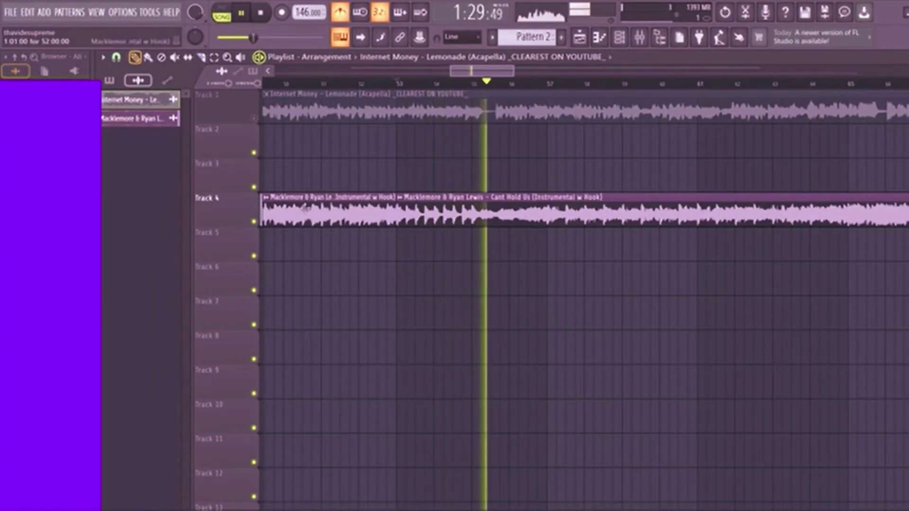
pyautogui.rightClick(351, 211)
# Move the remaining instrumental clip to bar 1 and the acapella clip on Track 1 to bar 21.
pyautogui.moveTo(451, 71); pyautogui.dragTo(276, 72)
pyautogui.moveTo(816, 207); pyautogui.dragTo(291, 208)
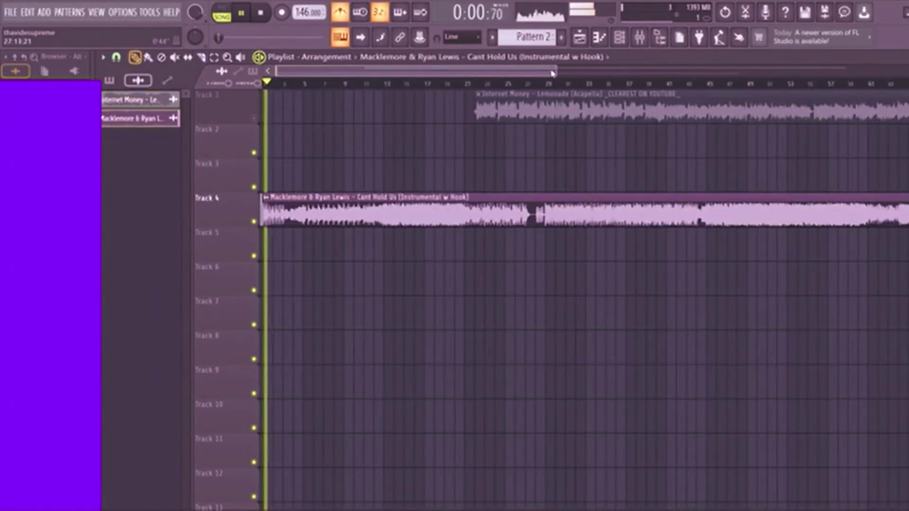
pyautogui.click(346, 88)
pyautogui.moveTo(504, 113); pyautogui.dragTo(438, 114)
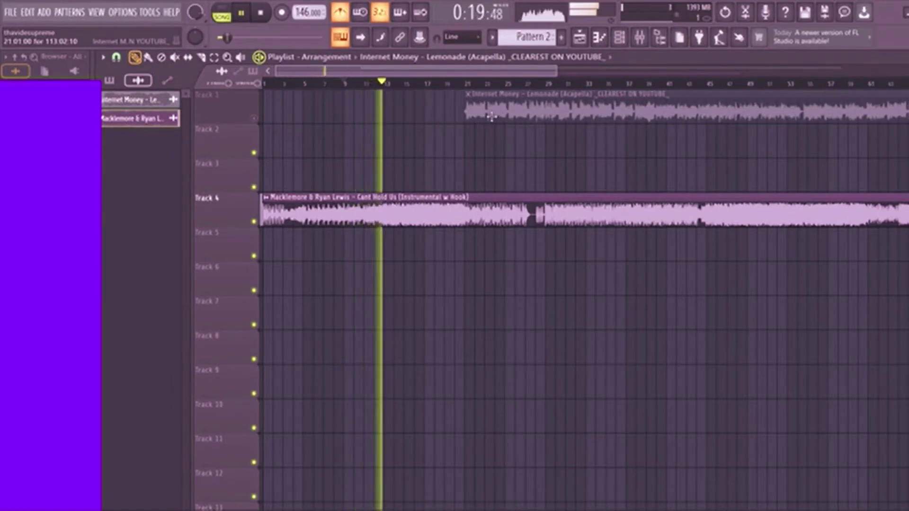
pyautogui.scroll(2, 418, 118)
pyautogui.scroll(2, 418, 118)
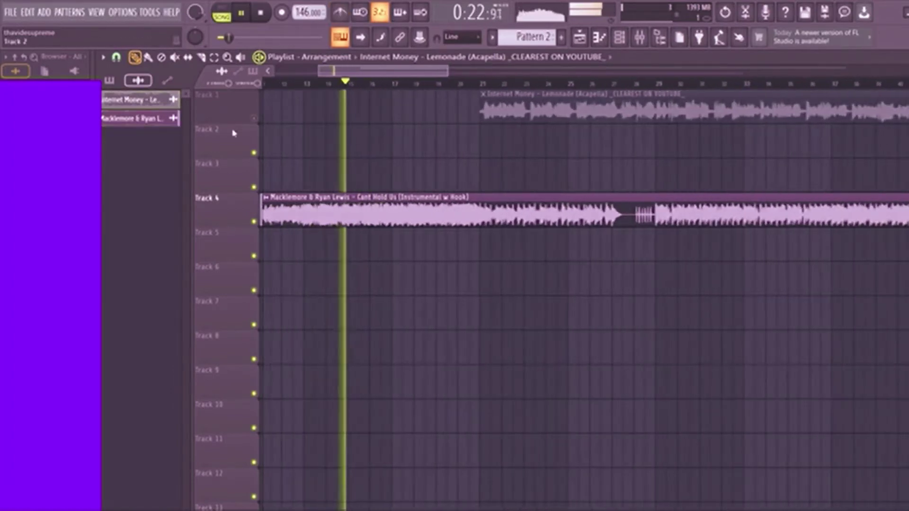
# Unmute and solo Track 1, and play the acapella on its own from bar 21.
pyautogui.click(254, 119)
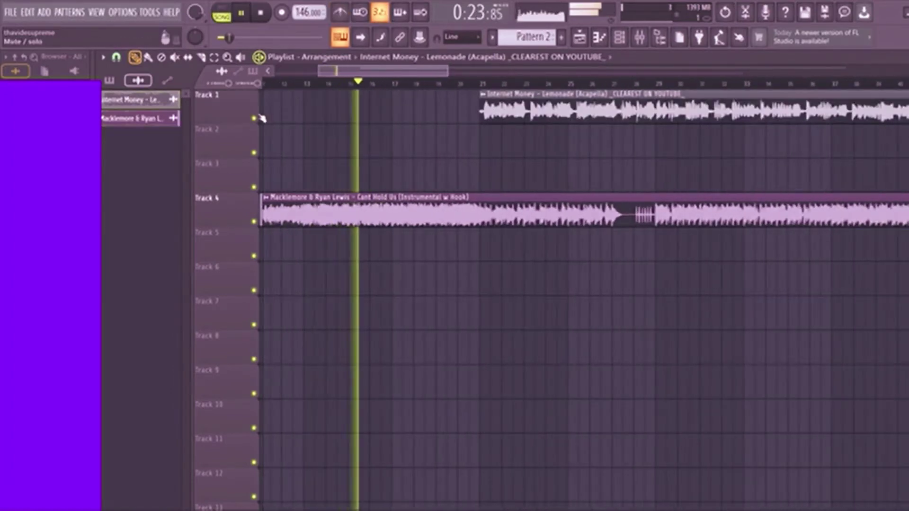
pyautogui.press('space')
pyautogui.click(482, 85)
pyautogui.rightClick(255, 118)
pyautogui.press('space')
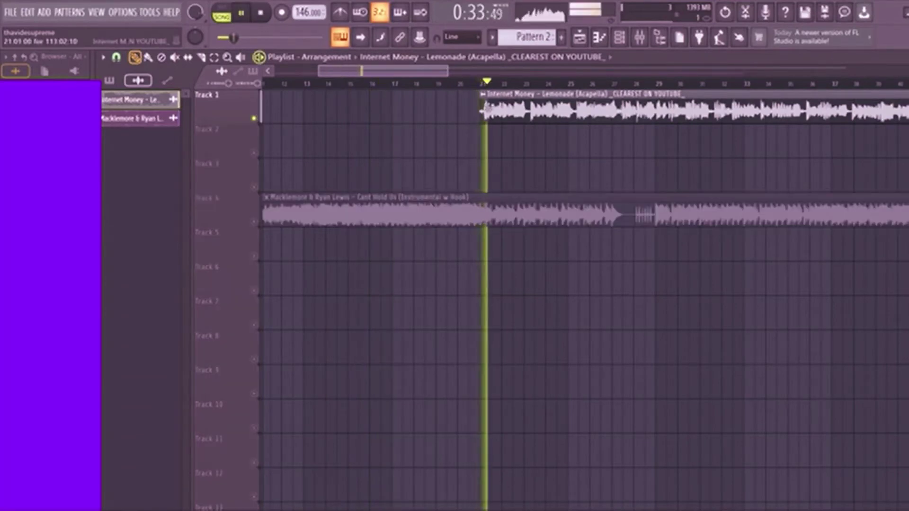
# Set the acapella sample's pitch shift to +200 cents, unmute the instrumental on Track 4 and play both together.
pyautogui.press('space')
pyautogui.doubleClick(486, 98)
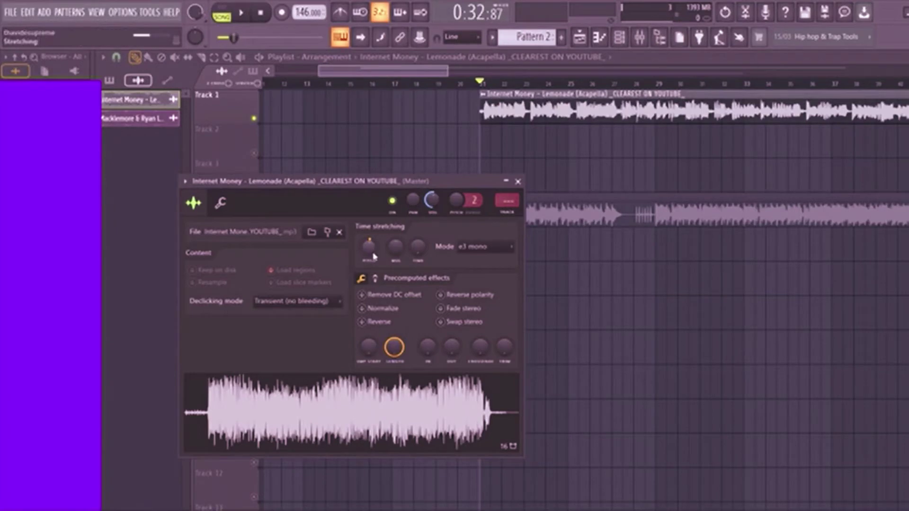
pyautogui.scroll(1, 371, 257)
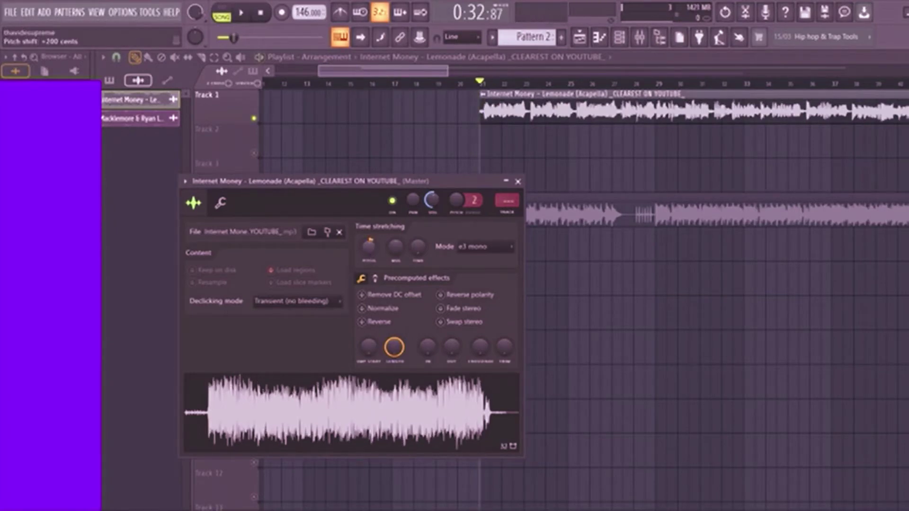
pyautogui.click(441, 69)
pyautogui.press('space')
pyautogui.press('space')
pyautogui.click(254, 221)
pyautogui.press('space')
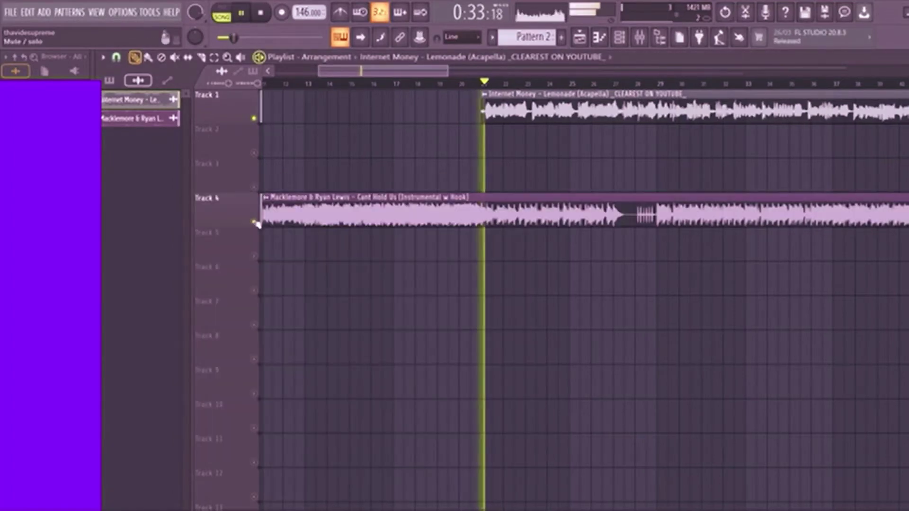
# Set the acapella sample's pitch shift to +265 cents and replay it over the instrumental.
pyautogui.press('space')
pyautogui.doubleClick(527, 115)
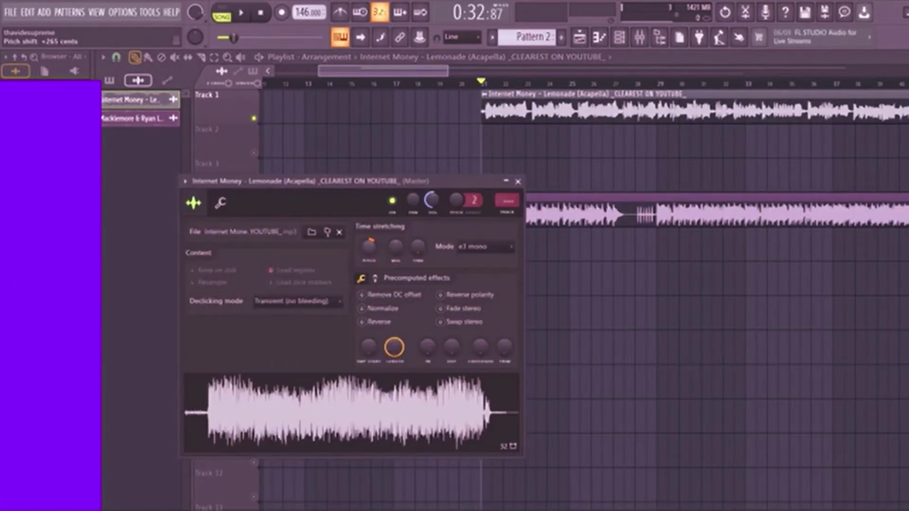
pyautogui.click(417, 74)
pyautogui.press('space')
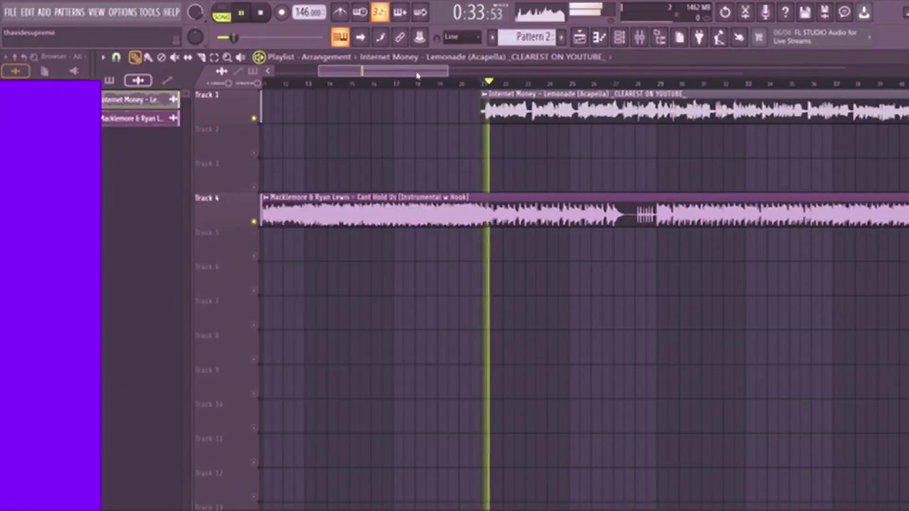
# Slice the acapella on Track 1 in the pause after bar 23 and align the second piece to start at 23:04:01.
pyautogui.moveTo(418, 74); pyautogui.dragTo(431, 75)
pyautogui.scroll(4, 448, 151)
pyautogui.press('space')
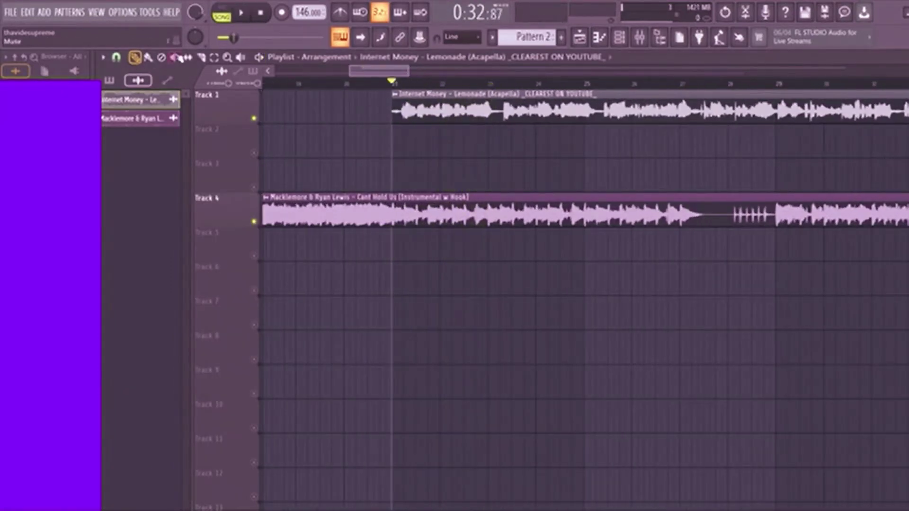
pyautogui.press('c')
pyautogui.scroll(3, 502, 119)
pyautogui.moveTo(531, 97); pyautogui.dragTo(518, 128)
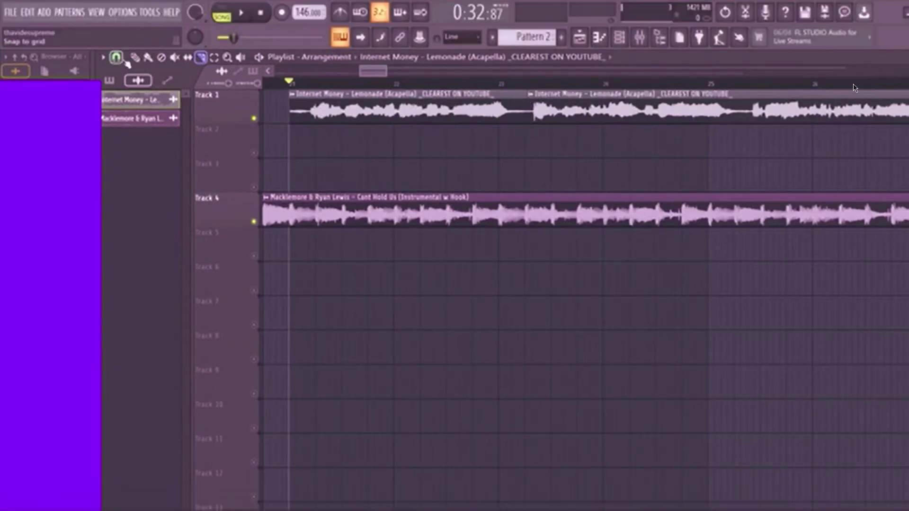
pyautogui.click(135, 58)
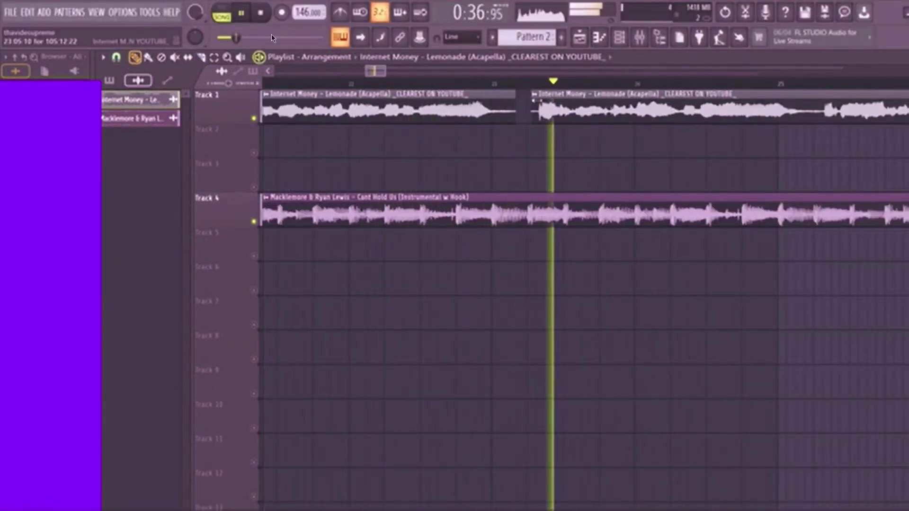
pyautogui.moveTo(537, 101); pyautogui.dragTo(524, 101)
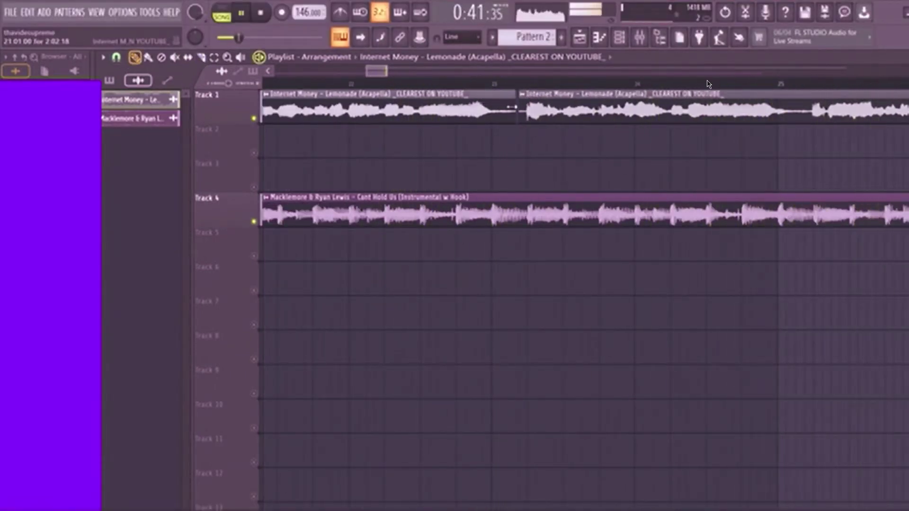
# Play the mix at several points through the song to check that the acapella stays in time with the instrumental.
pyautogui.moveTo(417, 495)
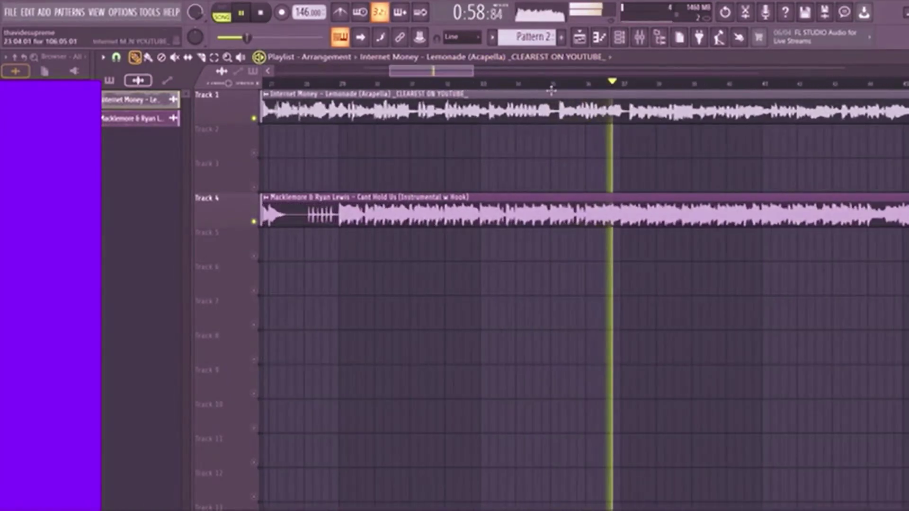
pyautogui.moveTo(529, 80); pyautogui.dragTo(551, 79)
pyautogui.moveTo(493, 73); pyautogui.dragTo(285, 70)
pyautogui.click(535, 84)
pyautogui.click(627, 85)
pyautogui.moveTo(435, 75); pyautogui.dragTo(299, 101)
pyautogui.moveTo(413, 74); pyautogui.dragTo(629, 81)
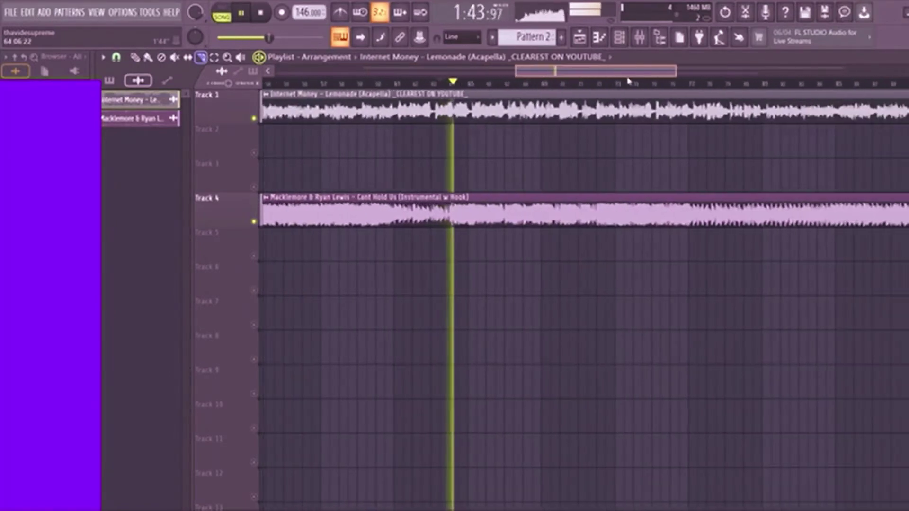
pyautogui.click(662, 86)
pyautogui.moveTo(541, 71); pyautogui.dragTo(602, 74)
pyautogui.click(665, 85)
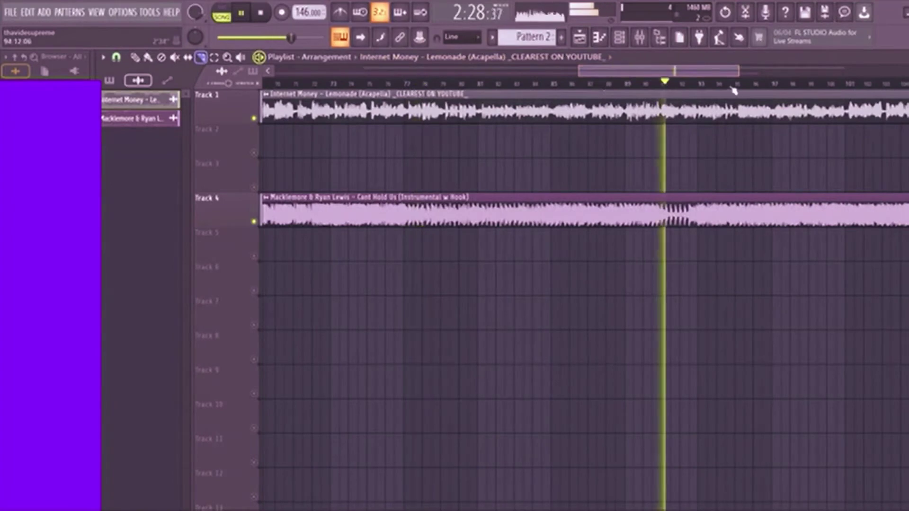
pyautogui.click(698, 87)
pyautogui.moveTo(677, 72); pyautogui.dragTo(248, 89)
pyautogui.press('space')
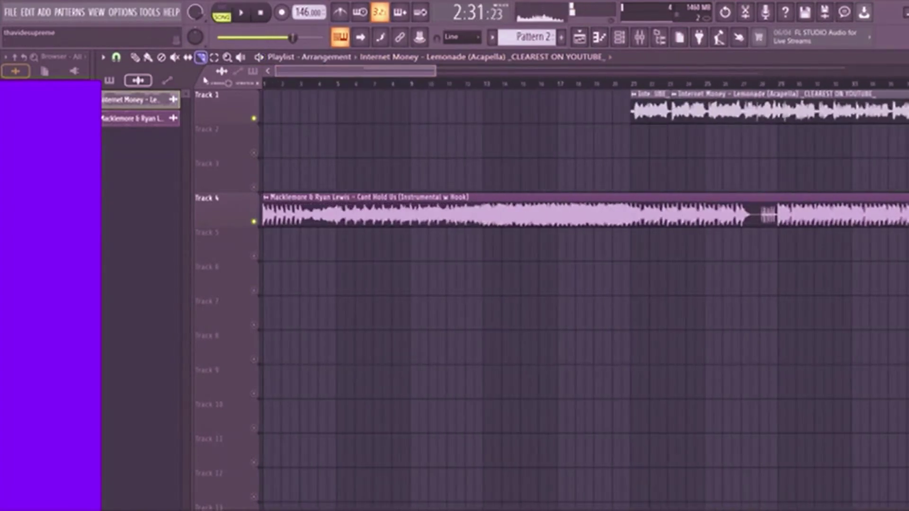
# Move the Track 4 instrumental section after bar 29 to bar 50 and fill the gap with the copy from Track 5.
pyautogui.moveTo(590, 256); pyautogui.dragTo(365, 248)
pyautogui.moveTo(292, 242); pyautogui.dragTo(549, 265)
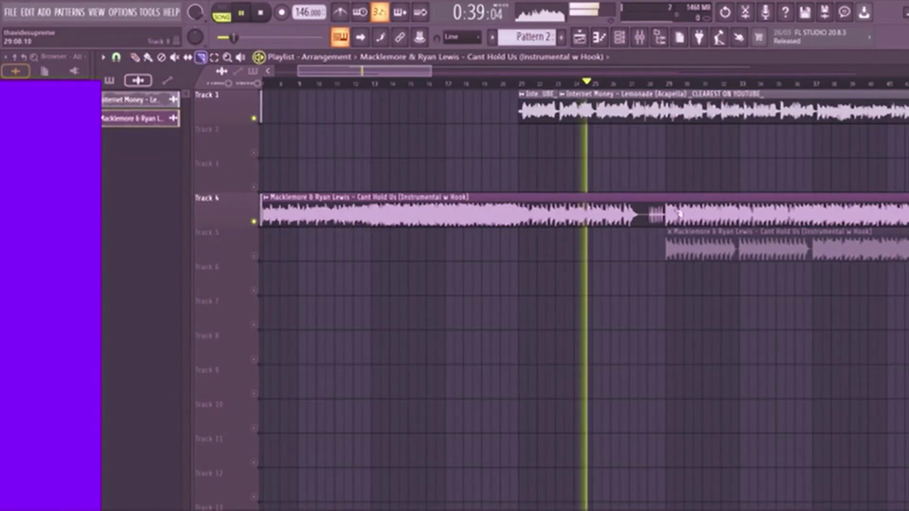
pyautogui.click(135, 57)
pyautogui.moveTo(683, 213); pyautogui.dragTo(908, 213)
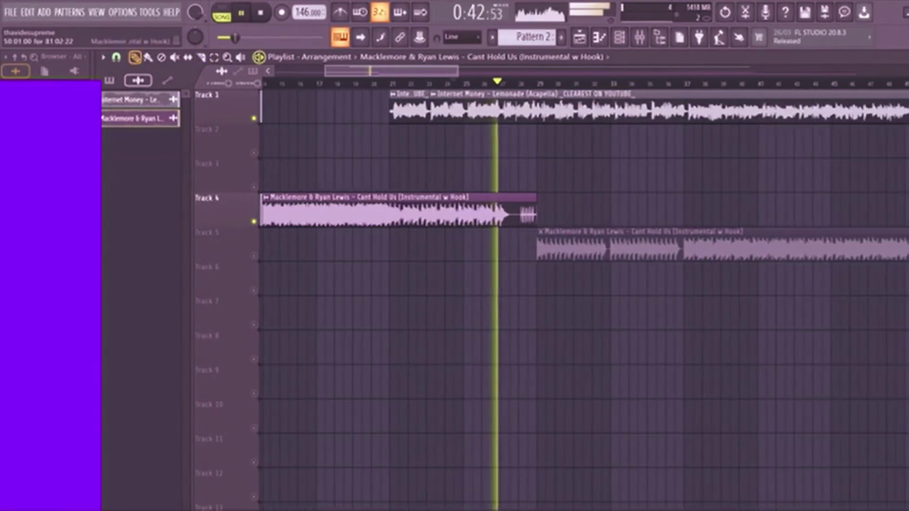
pyautogui.moveTo(623, 245); pyautogui.dragTo(622, 209)
# Set the Cant Hold Us instrumental's channel volume to 62% while the mix plays.
pyautogui.scroll(4, 436, 213)
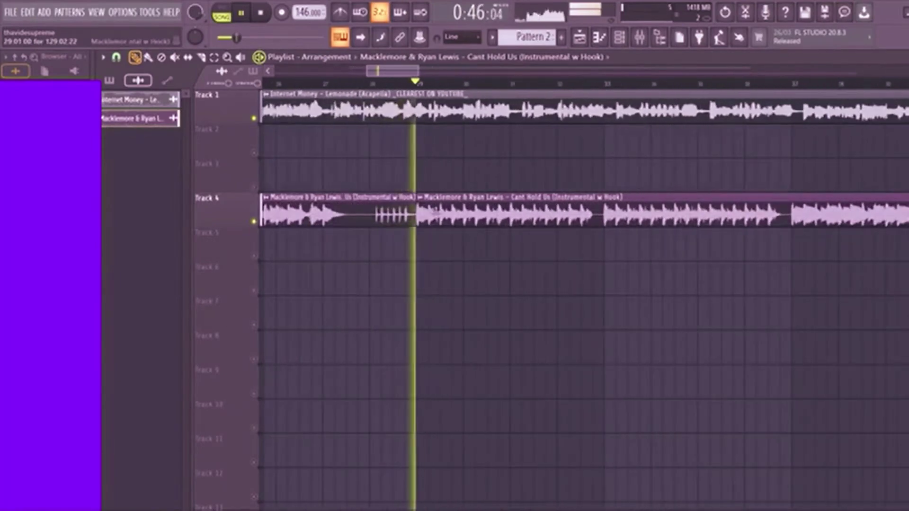
pyautogui.scroll(-3, 401, 163)
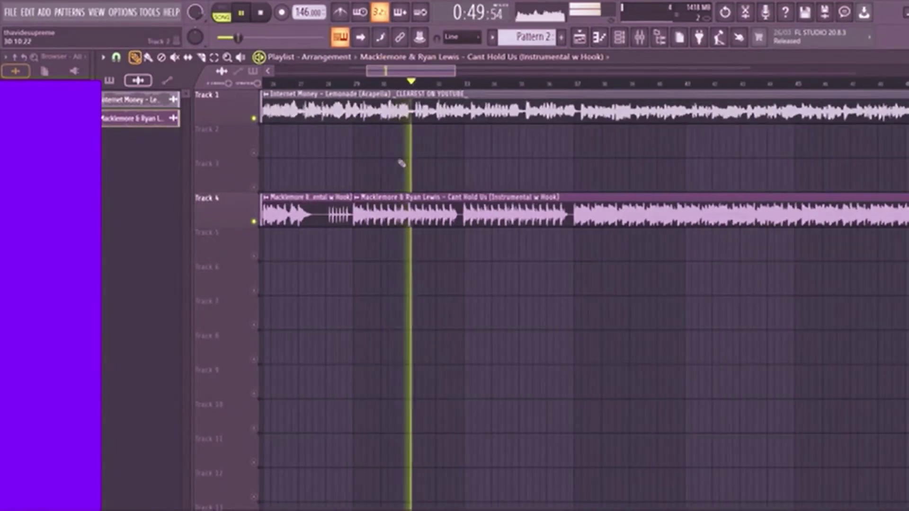
pyautogui.doubleClick(410, 198)
pyautogui.press('Escape')
pyautogui.hscroll(4, 421, 192)
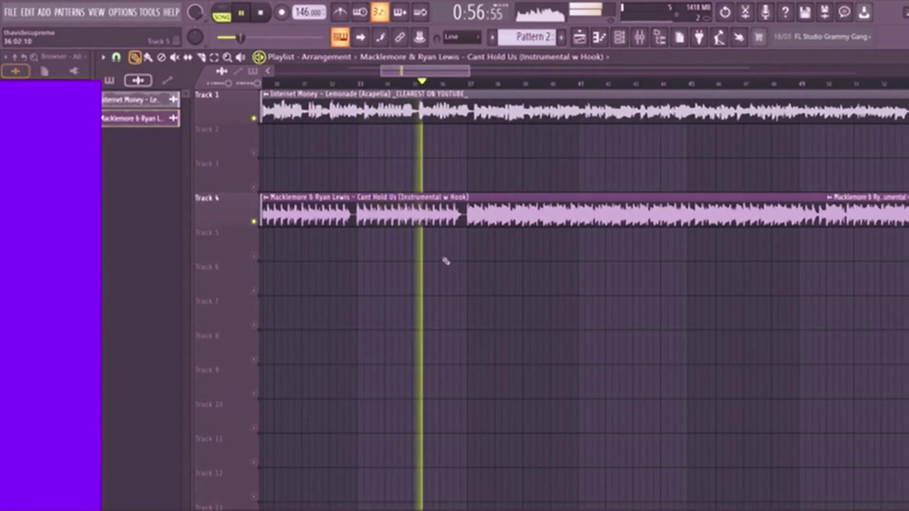
pyautogui.doubleClick(461, 226)
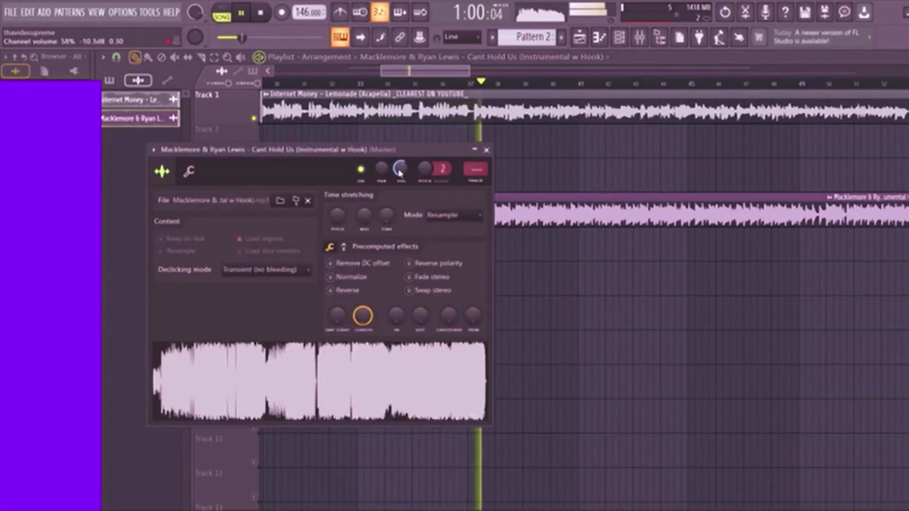
pyautogui.press('Escape')
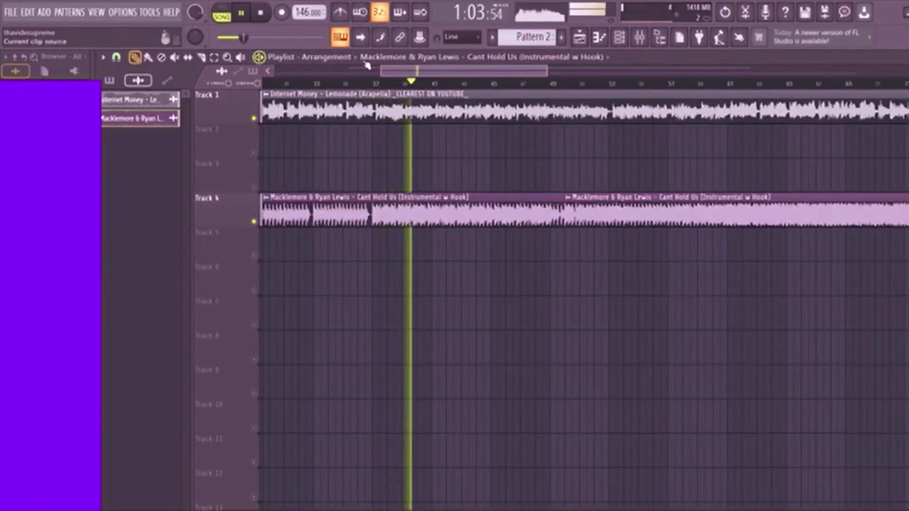
pyautogui.doubleClick(561, 205)
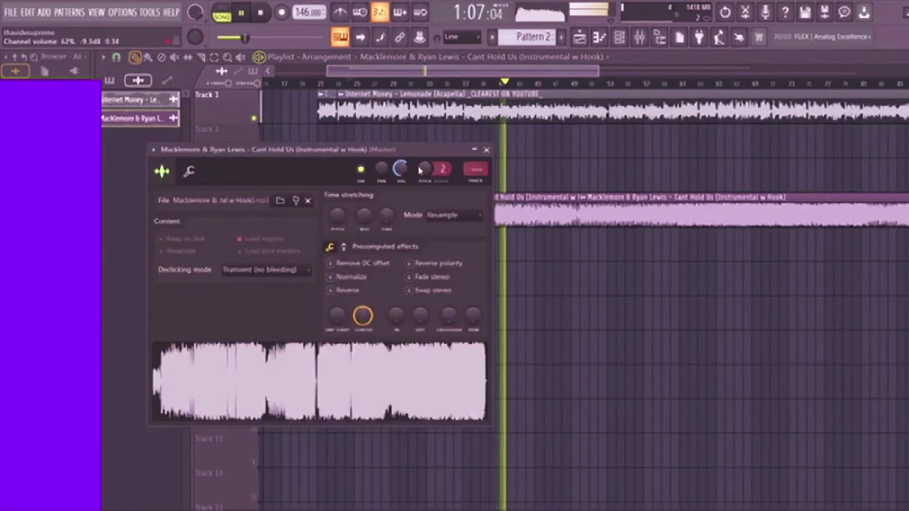
pyautogui.click(486, 150)
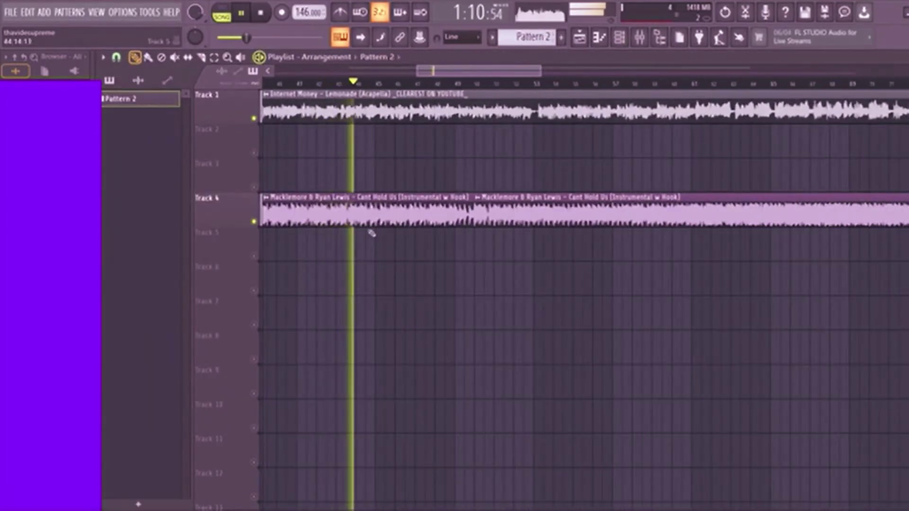
# Raise the acapella's channel volume slightly and replay the mix from bar 21.
pyautogui.scroll(3, 371, 233)
pyautogui.moveTo(428, 72); pyautogui.dragTo(412, 75)
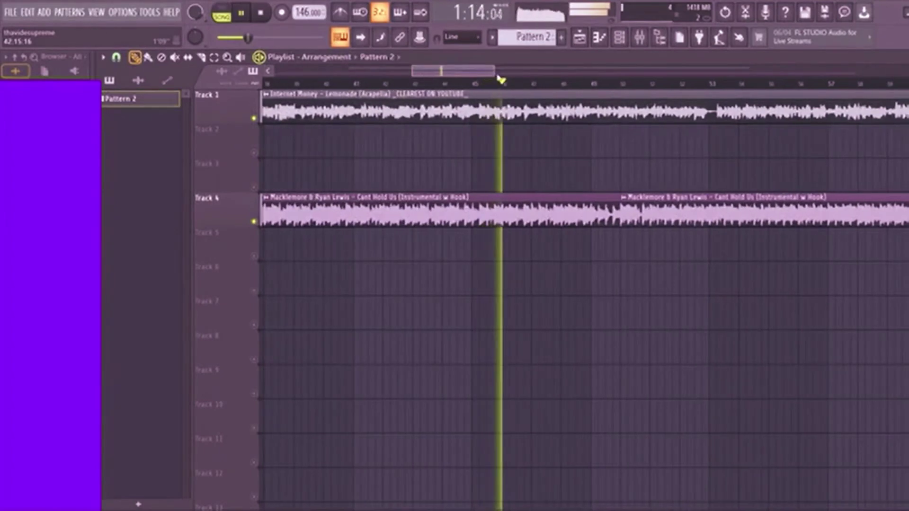
pyautogui.moveTo(496, 75); pyautogui.dragTo(562, 76)
pyautogui.doubleClick(419, 114)
pyautogui.moveTo(431, 202); pyautogui.dragTo(430, 198)
pyautogui.click(510, 181)
pyautogui.moveTo(436, 71); pyautogui.dragTo(348, 83)
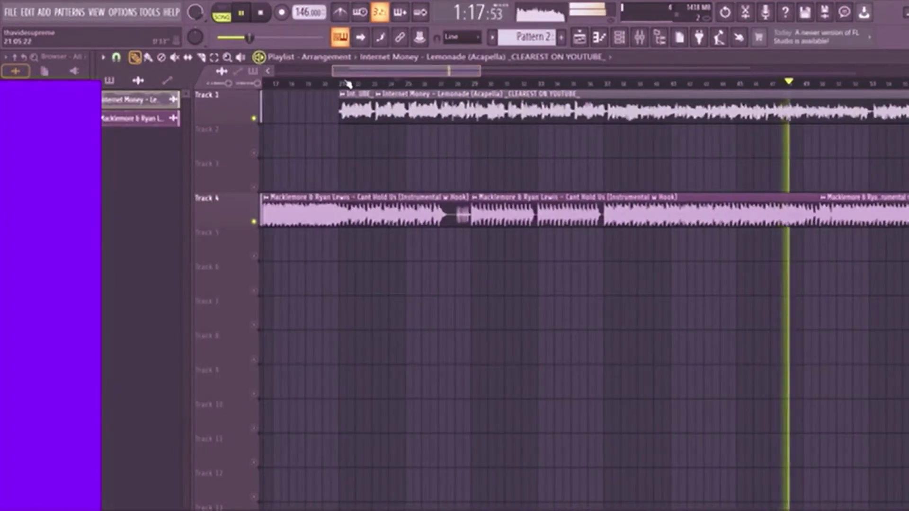
pyautogui.click(341, 84)
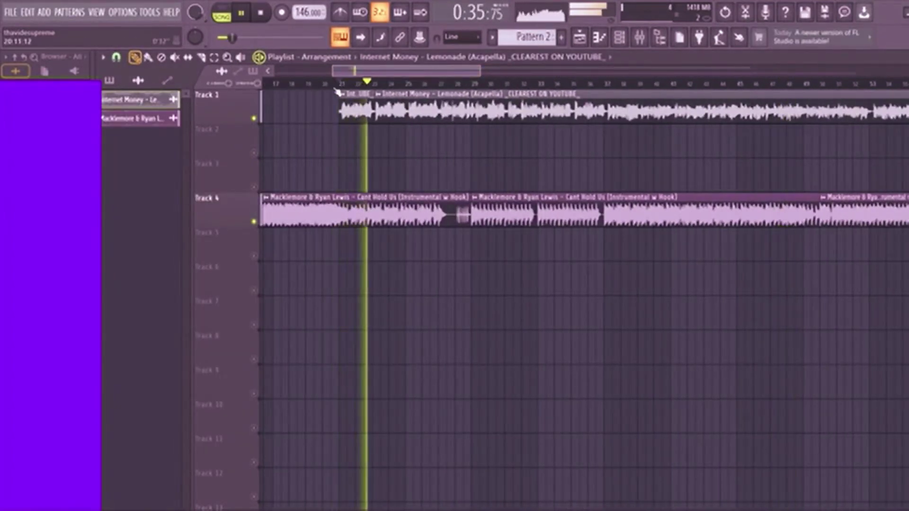
# Place a different instrumental section at bar 29 on Track 4 and audition the mix from bar 21 and from bar 1.
pyautogui.moveTo(489, 217); pyautogui.dragTo(476, 205)
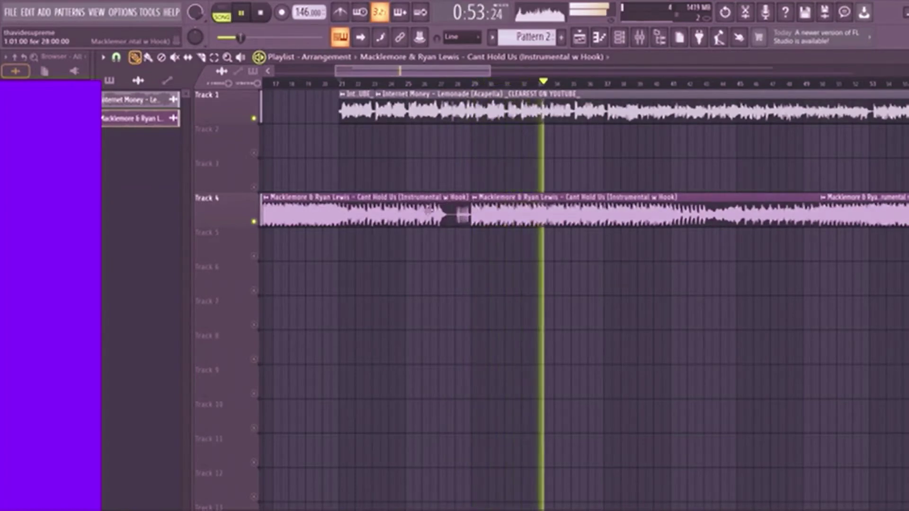
pyautogui.click(342, 85)
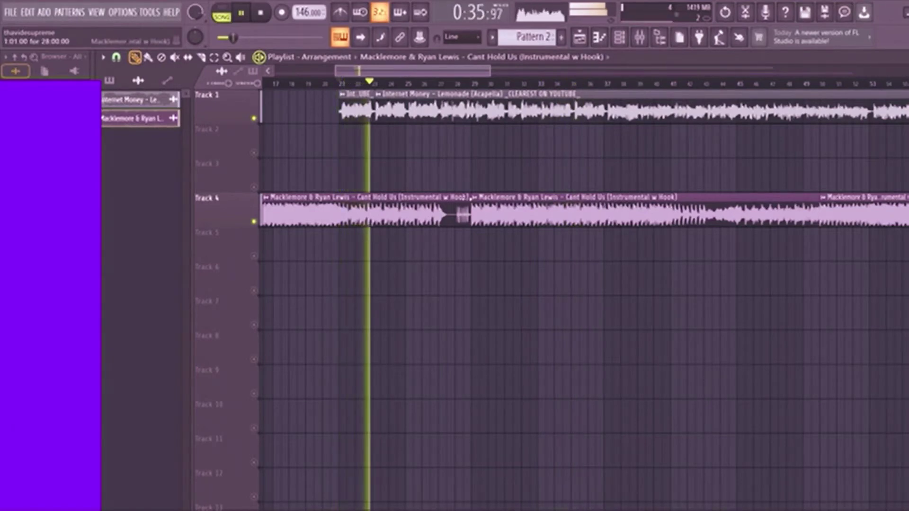
pyautogui.moveTo(357, 73); pyautogui.dragTo(297, 74)
pyautogui.click(267, 84)
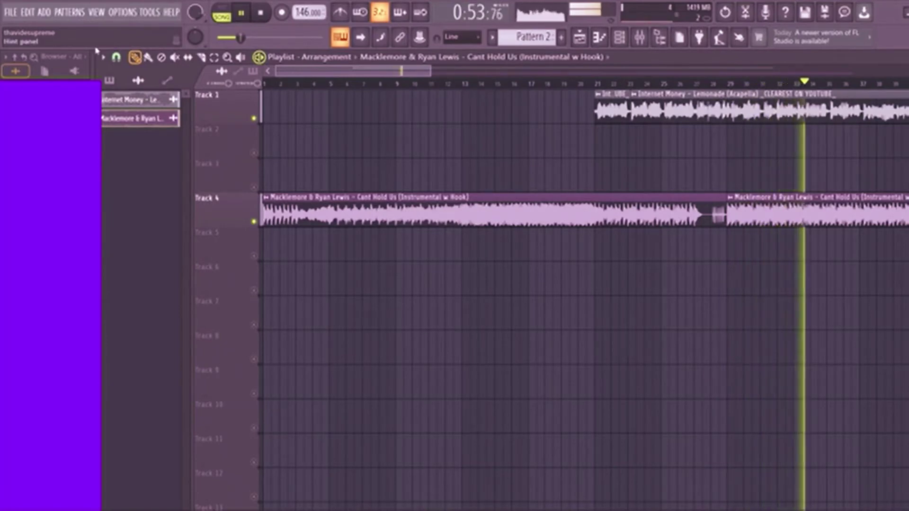
# Slice the Track 4 instrumental at bar 31, trim the piece starting at bar 29 to a length of 1:08:00, and replay it.
pyautogui.click(715, 82)
pyautogui.moveTo(399, 73); pyautogui.dragTo(470, 74)
pyautogui.scroll(3, 447, 238)
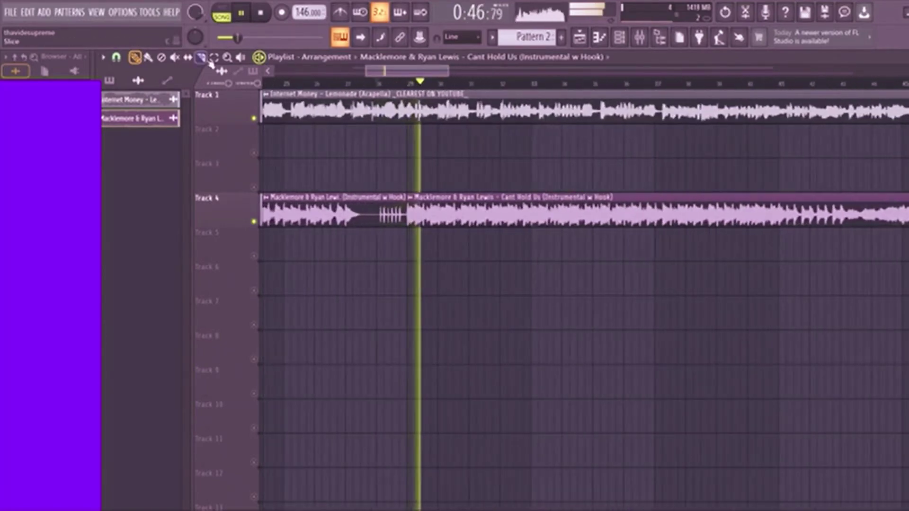
pyautogui.click(201, 57)
pyautogui.scroll(4, 360, 180)
pyautogui.moveTo(398, 74); pyautogui.dragTo(407, 73)
pyautogui.click(305, 84)
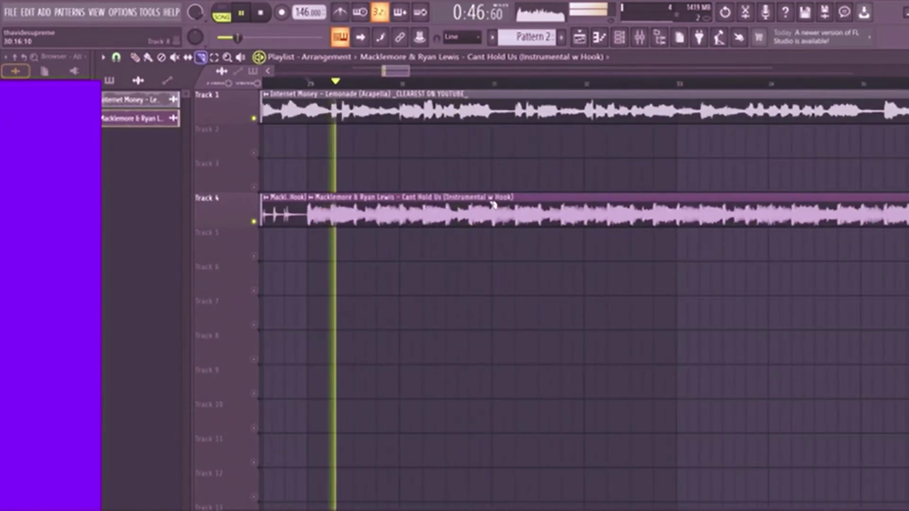
pyautogui.moveTo(492, 203)
pyautogui.mouseDown()
pyautogui.moveTo(492, 232)
pyautogui.moveTo(449, 204)
pyautogui.mouseUp()
pyautogui.click(135, 57)
pyautogui.click(307, 84)
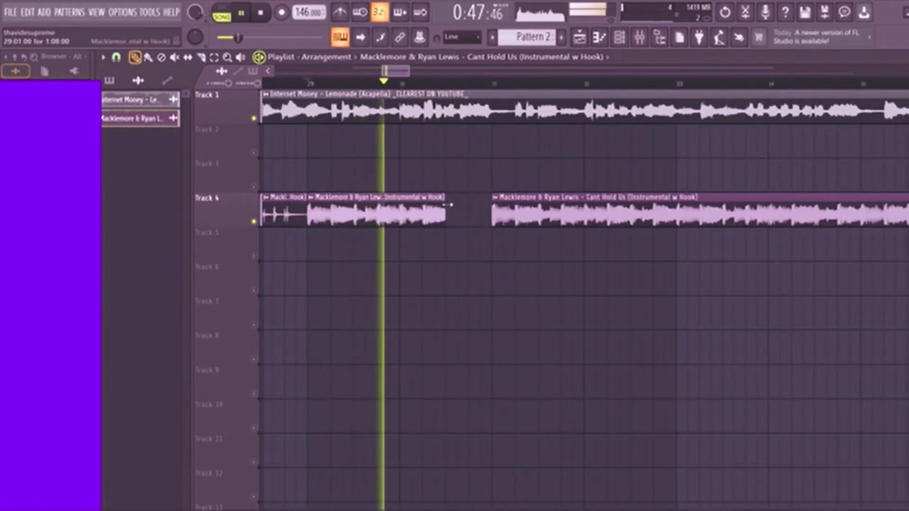
# Add a new pattern to Track 5 at bar 37 and open the Channel rack.
pyautogui.scroll(-6, 467, 208)
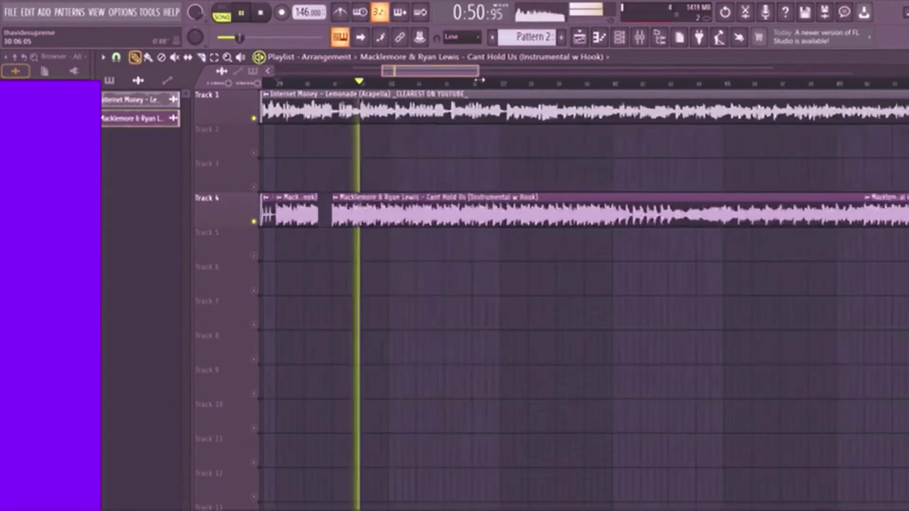
pyautogui.scroll(6, 428, 258)
pyautogui.scroll(-3, 428, 258)
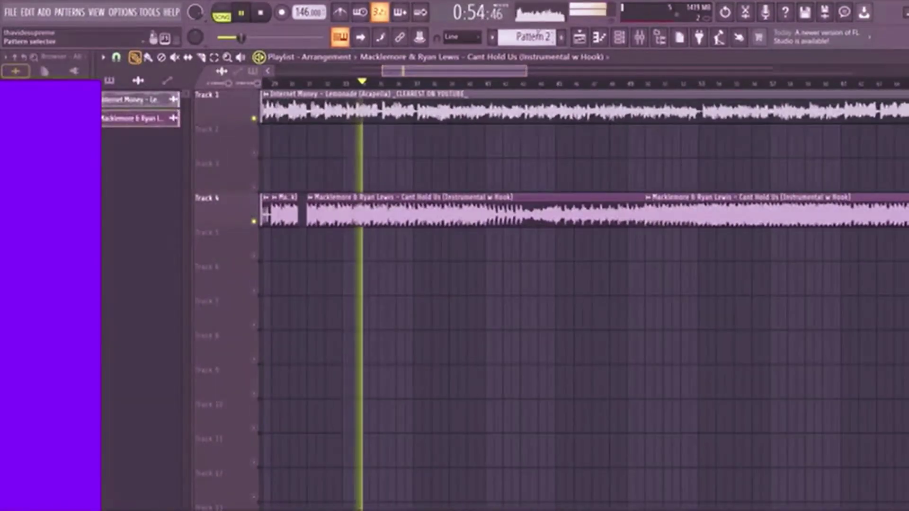
pyautogui.scroll(3, 530, 37)
pyautogui.click(442, 247)
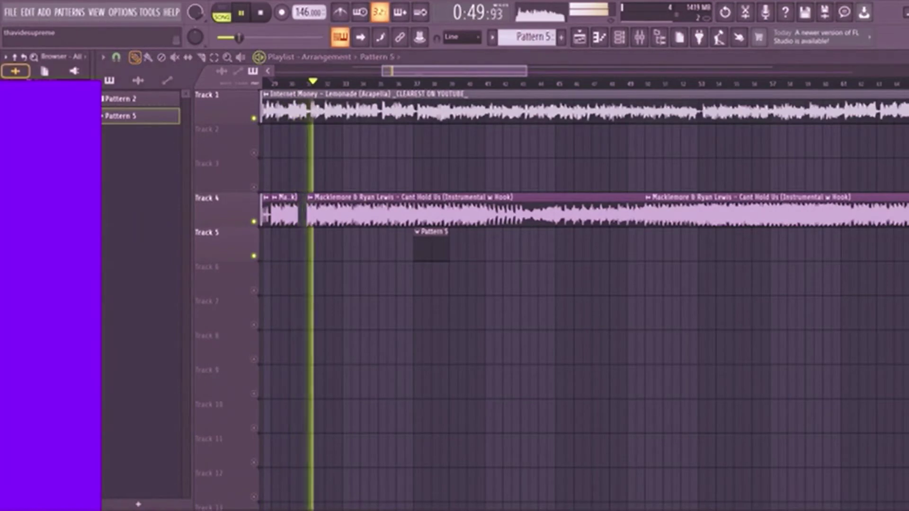
pyautogui.click(620, 40)
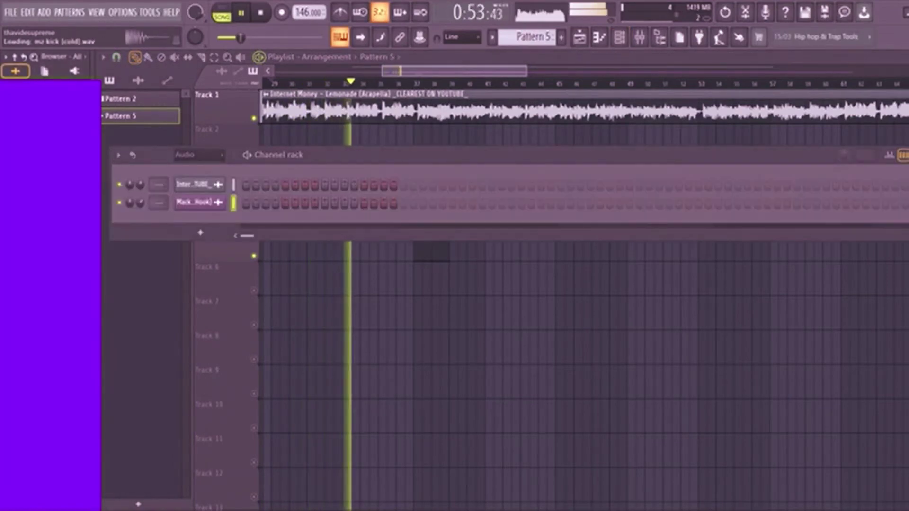
# Load MZ Kick [Cold] into Pattern 5 and place C5 kick notes on every beat of bars 1 and 2.
pyautogui.click(198, 294)
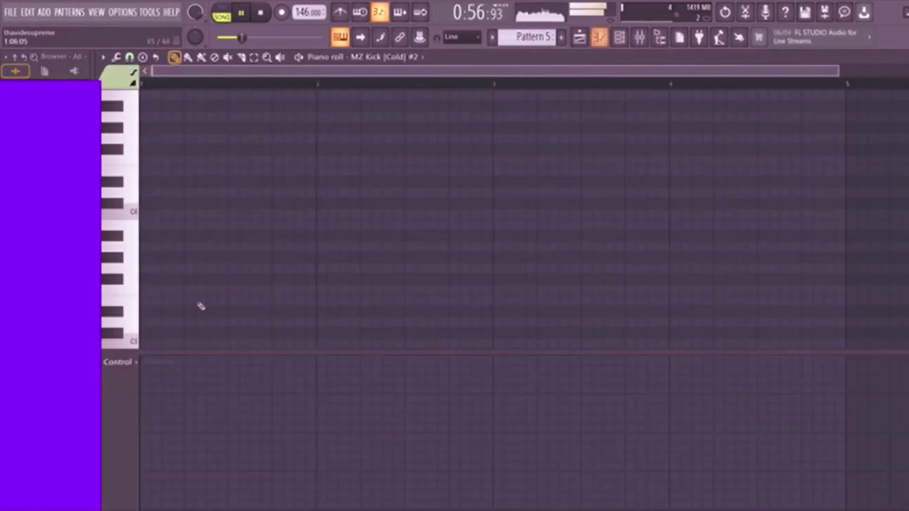
pyautogui.click(191, 247)
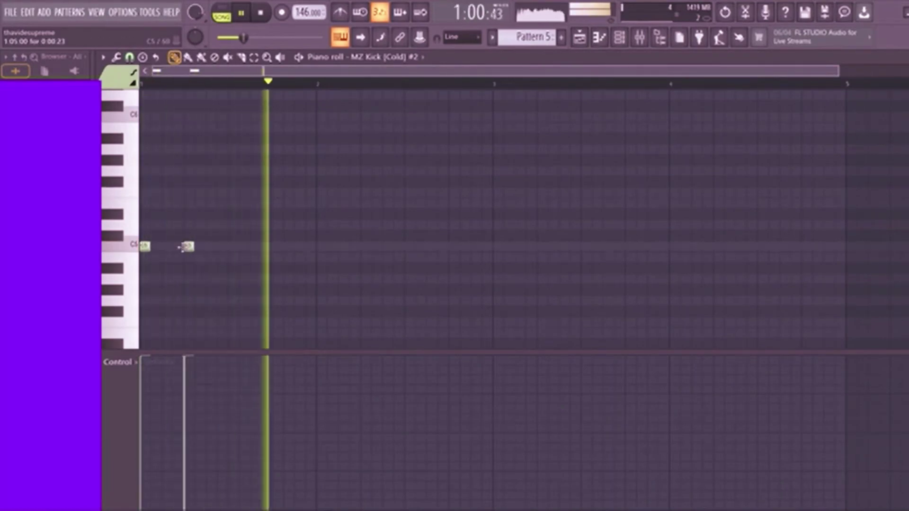
pyautogui.click(236, 247)
pyautogui.click(279, 247)
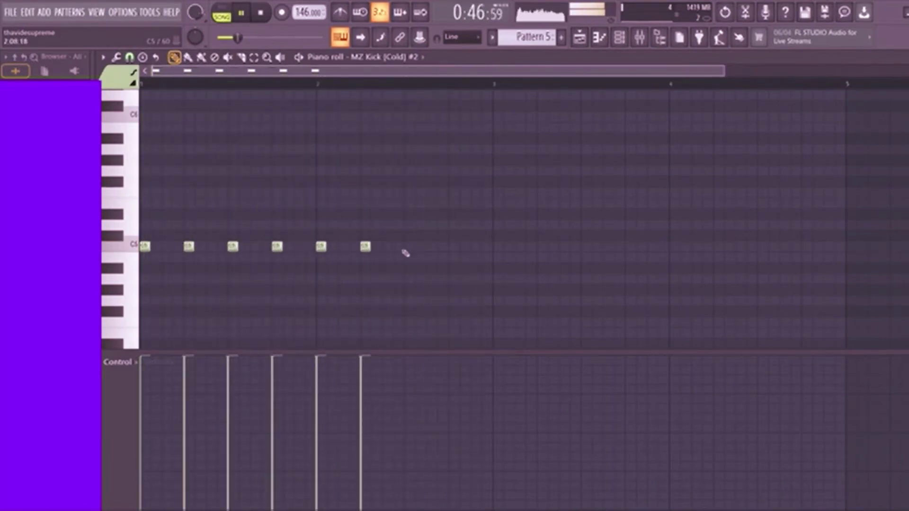
# Replay the arrangement from about bar 35 and place three more Pattern 5 clips on Track 5 at bars 39, 41 and 43.
pyautogui.click(582, 44)
pyautogui.click(390, 84)
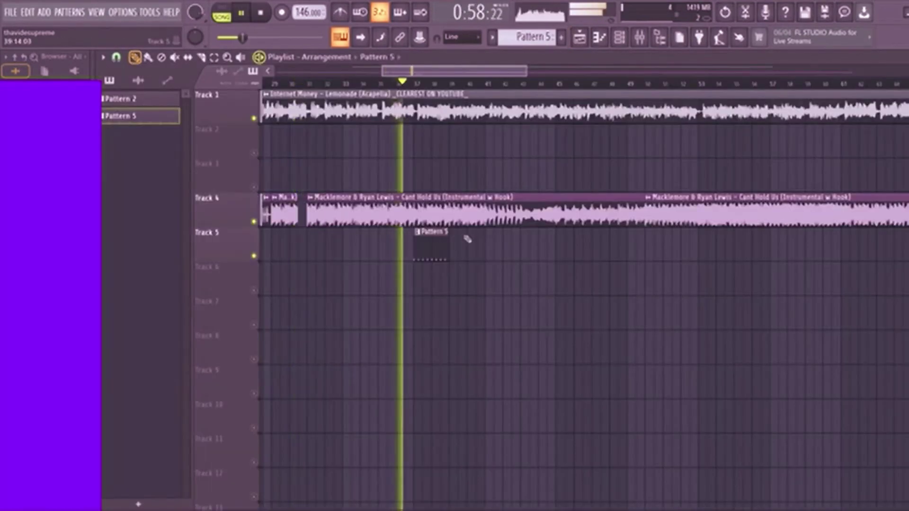
pyautogui.click(463, 238)
pyautogui.click(496, 247)
pyautogui.click(529, 257)
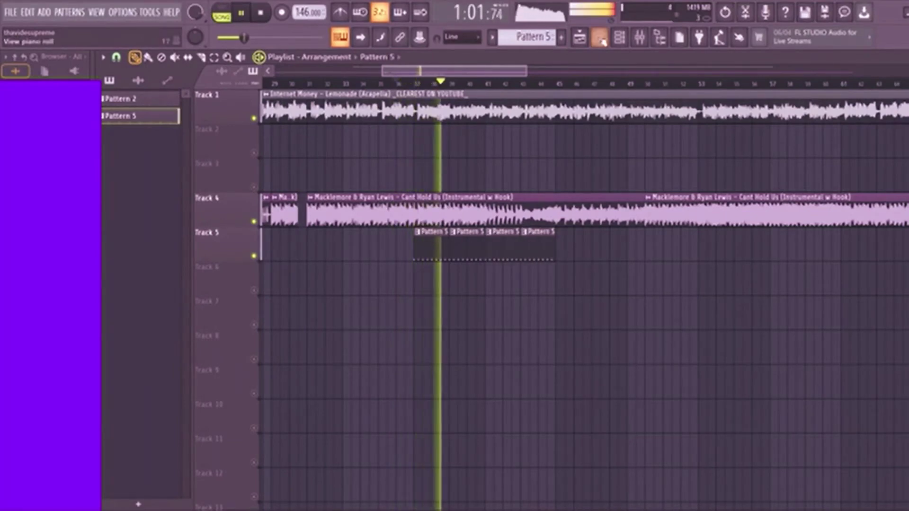
# Add MZ Snare [Chef] as a new channel and delete the kick notes on beats 2 to 4 of bar 1.
pyautogui.click(619, 38)
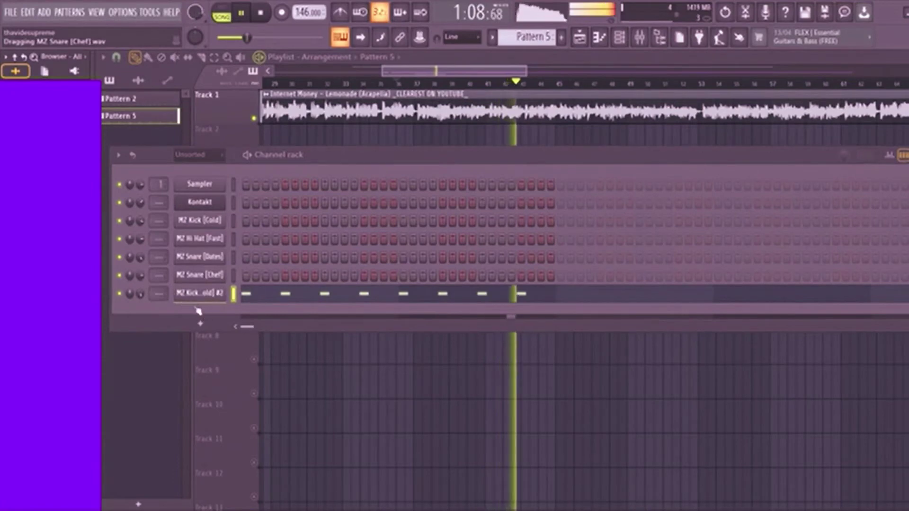
pyautogui.moveTo(198, 311); pyautogui.dragTo(251, 313)
pyautogui.click(287, 299)
pyautogui.rightClick(187, 246)
pyautogui.rightClick(232, 246)
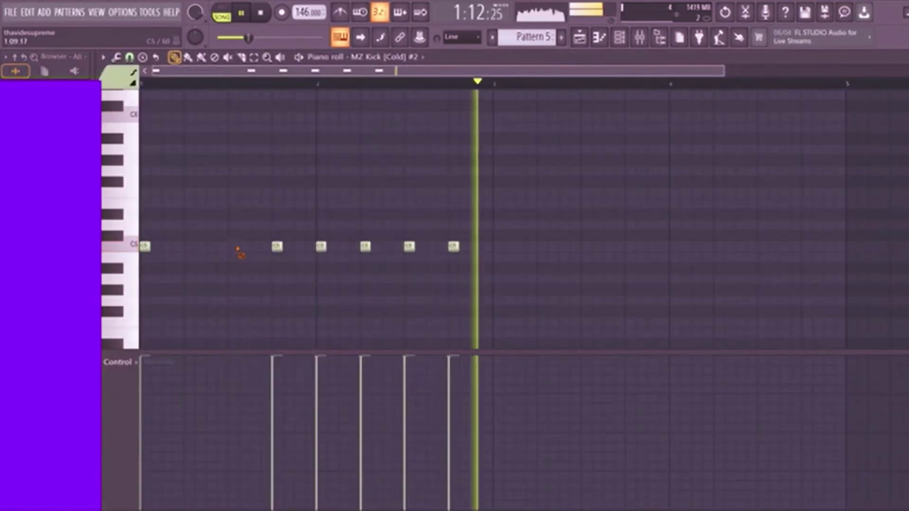
pyautogui.press('Escape')
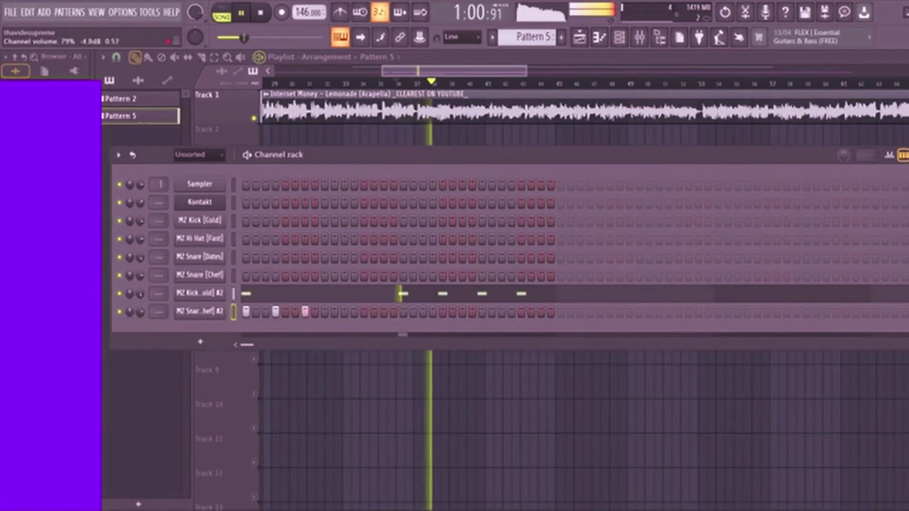
# Delete the kick notes on the first two beats of bar 2.
pyautogui.click(409, 295)
pyautogui.rightClick(365, 246)
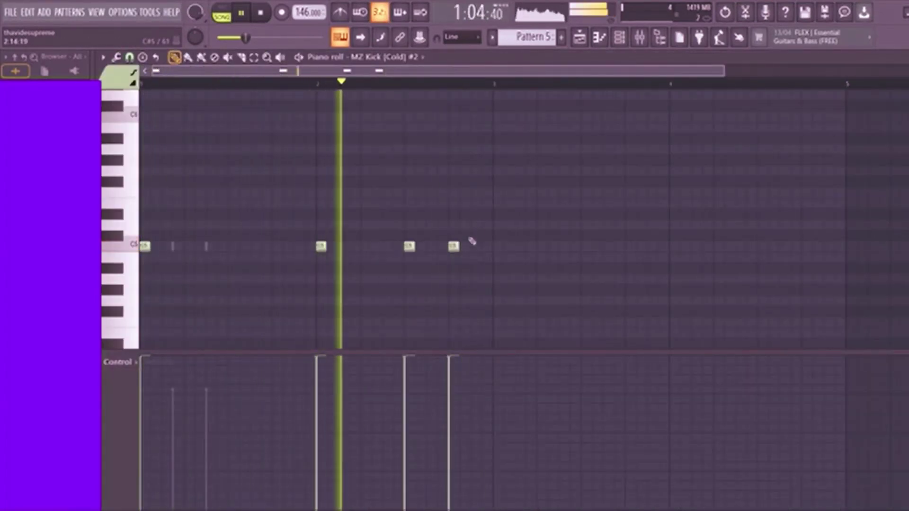
pyautogui.rightClick(321, 246)
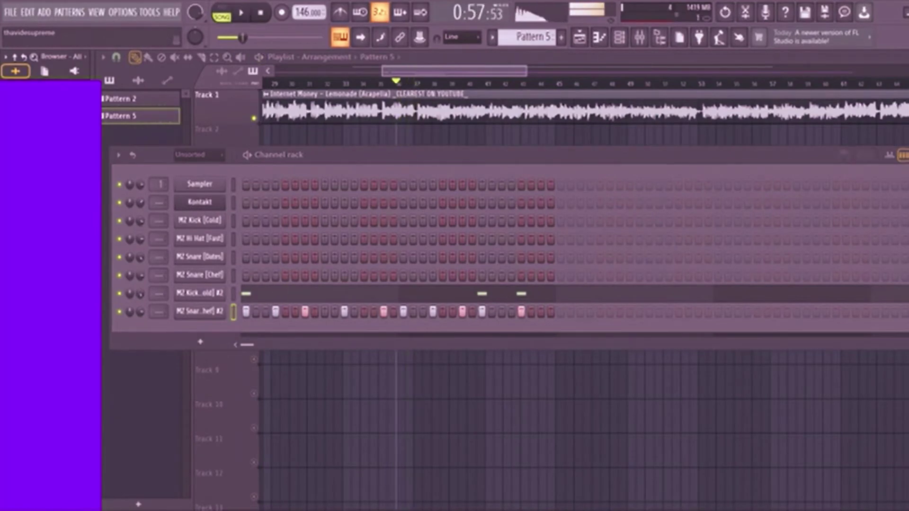
# Add MZ 808 [All Girls] as a new channel and audition its pitches in the piano roll.
pyautogui.moveTo(185, 328); pyautogui.dragTo(186, 329)
pyautogui.press('F7')
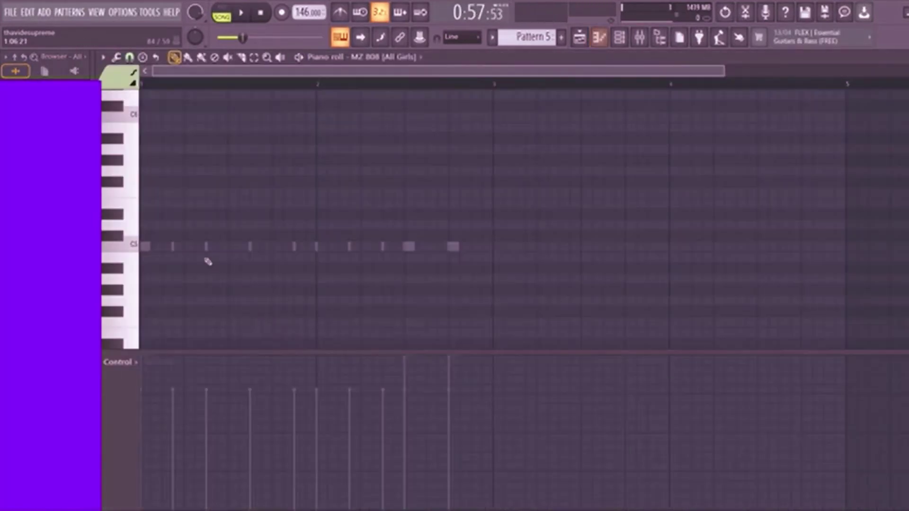
pyautogui.scroll(2, 135, 219)
pyautogui.click(124, 154)
pyautogui.scroll(4, 128, 166)
pyautogui.press('space')
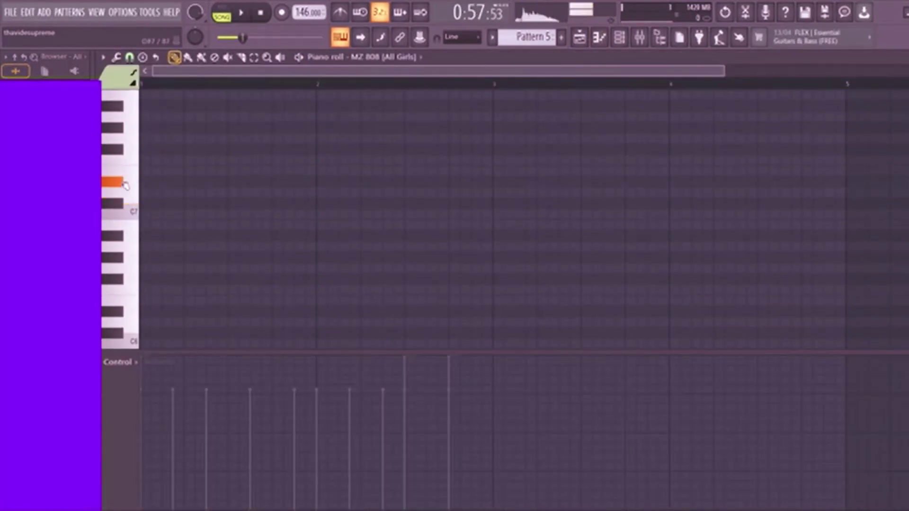
pyautogui.scroll(4, 127, 184)
# Draw an E5 note for the 808 at the start of bar 1 and lengthen it to about two and a half beats.
pyautogui.scroll(-9, 128, 237)
pyautogui.click(144, 235)
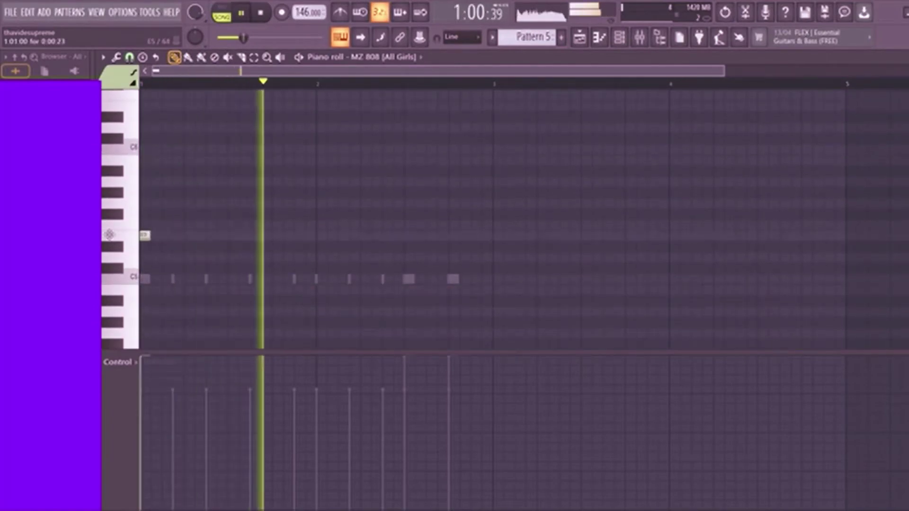
pyautogui.moveTo(149, 235); pyautogui.dragTo(249, 236)
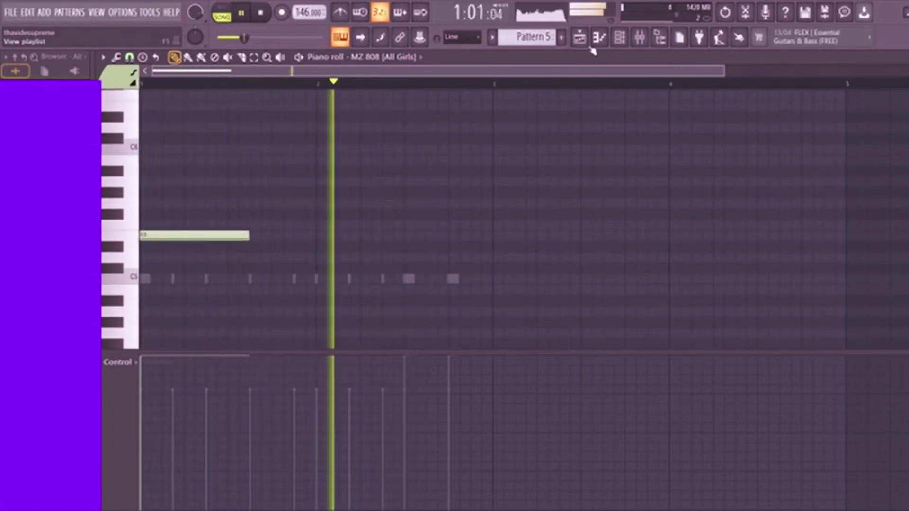
# Add the MZ Clap [Bigizi] channel and place clap hits on steps 9 and 29.
pyautogui.click(619, 37)
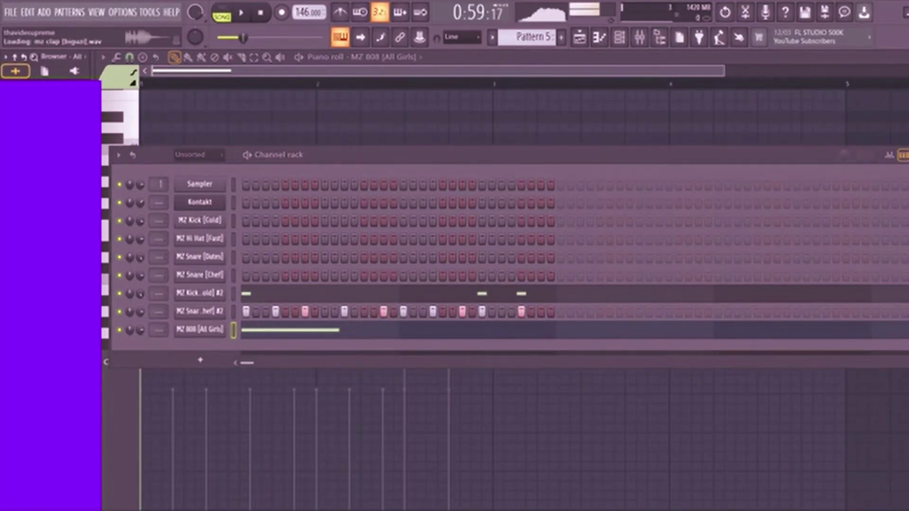
pyautogui.moveTo(168, 347); pyautogui.dragTo(161, 348)
pyautogui.click(325, 348)
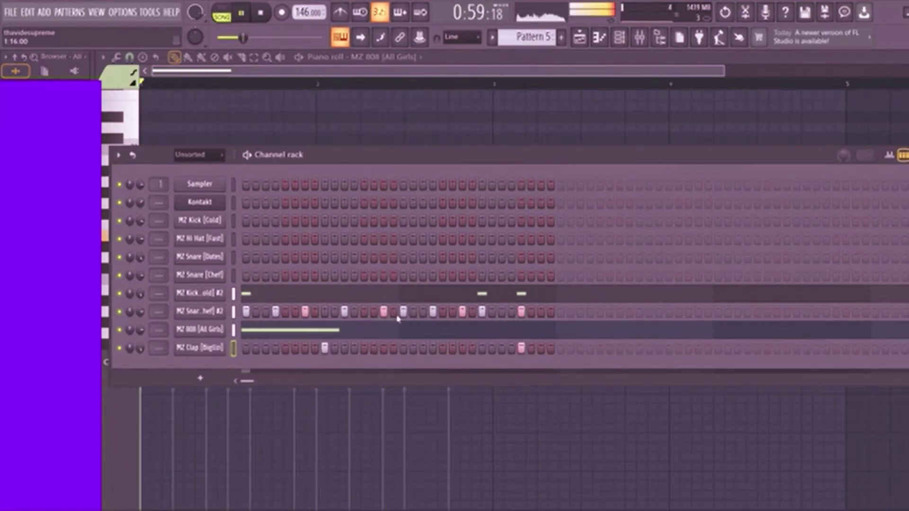
# Replace the snare hit on step 29 with hits on steps 27 and 31, and replay the mix.
pyautogui.click(520, 312)
pyautogui.click(502, 312)
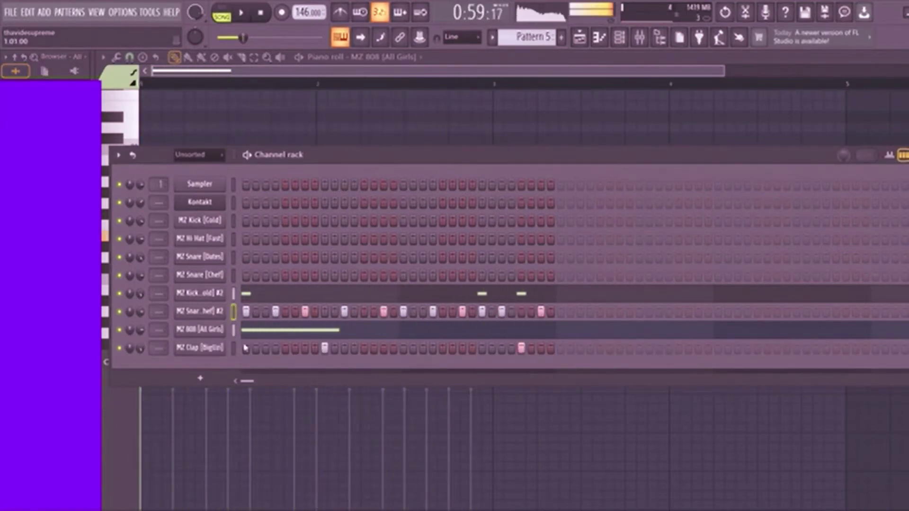
pyautogui.press('space')
# Lower the velocity of the kick note on the last beat of bar 2 slightly and replay.
pyautogui.click(284, 294)
pyautogui.click(451, 371)
pyautogui.press('space')
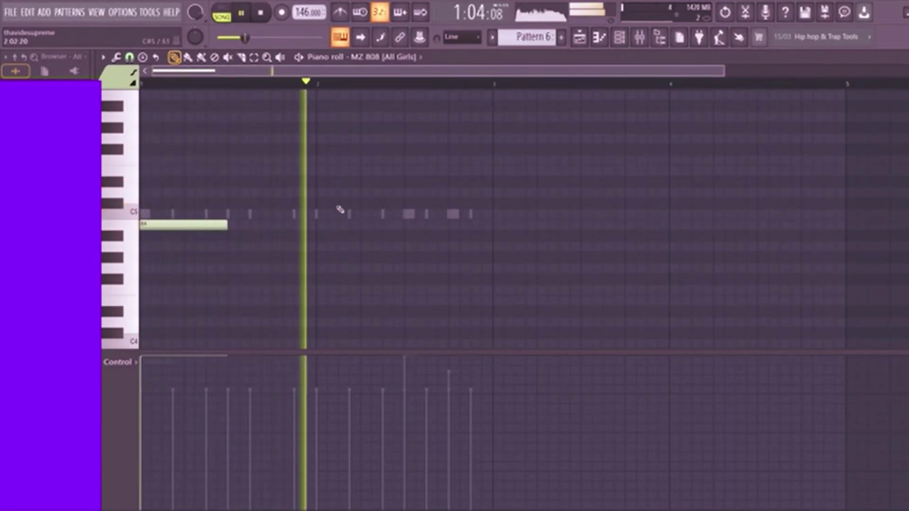
# Add a C5 note to Pattern 6's 808 on beat 2 of bar 2 and shorten it to about three quarters of a beat.
pyautogui.click(367, 203)
pyautogui.moveTo(370, 204); pyautogui.dragTo(369, 214)
pyautogui.press('space')
pyautogui.press('space')
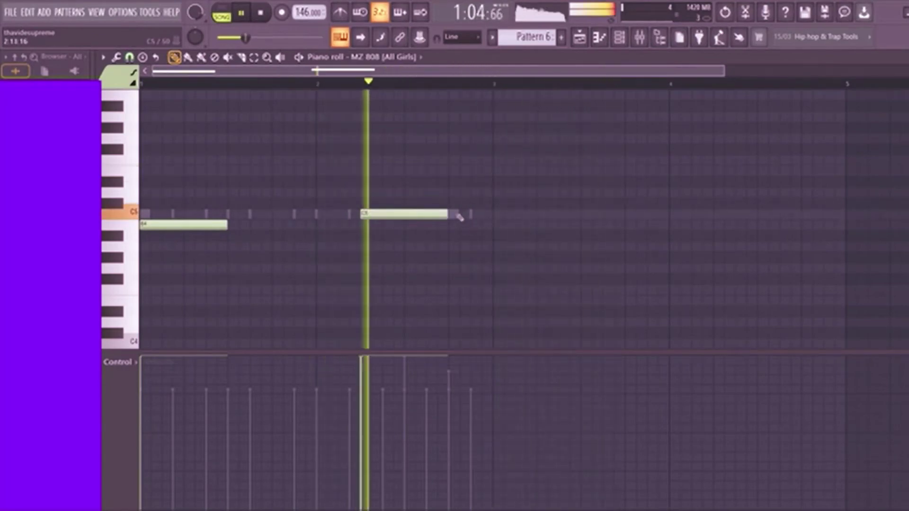
pyautogui.moveTo(446, 215); pyautogui.dragTo(391, 218)
# Replay the 808 line and add C6 notes on beats 3 and 4 of bar 2.
pyautogui.press('space')
pyautogui.press('space')
pyautogui.press('space')
pyautogui.press('space')
pyautogui.moveTo(409, 100); pyautogui.dragTo(411, 128)
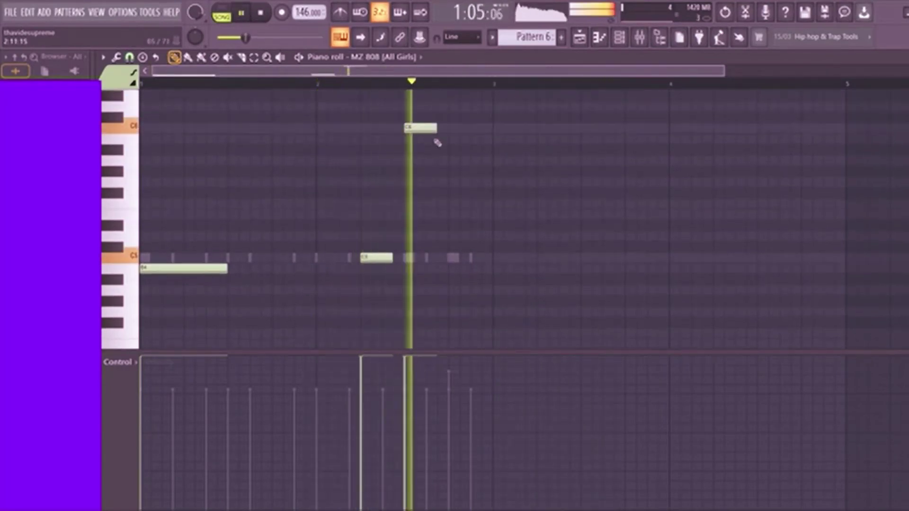
pyautogui.click(453, 128)
# Route the Lemonade acapella to mixer track 2 and the Cant Hold Us instrumental to mixer track 3.
pyautogui.click(619, 37)
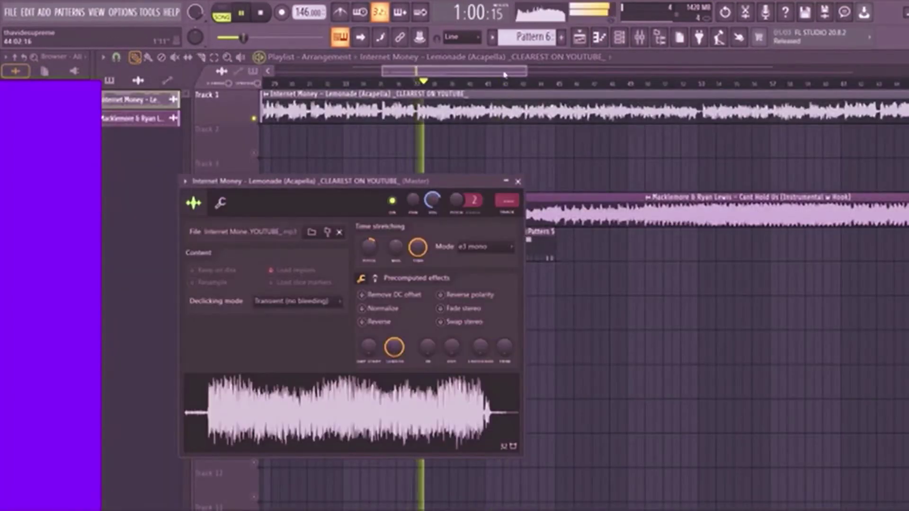
pyautogui.click(513, 215)
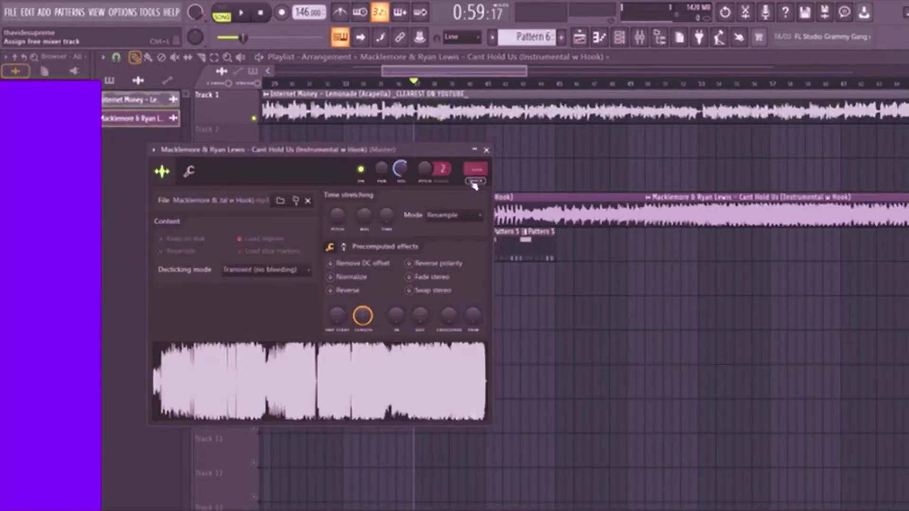
pyautogui.click(475, 178)
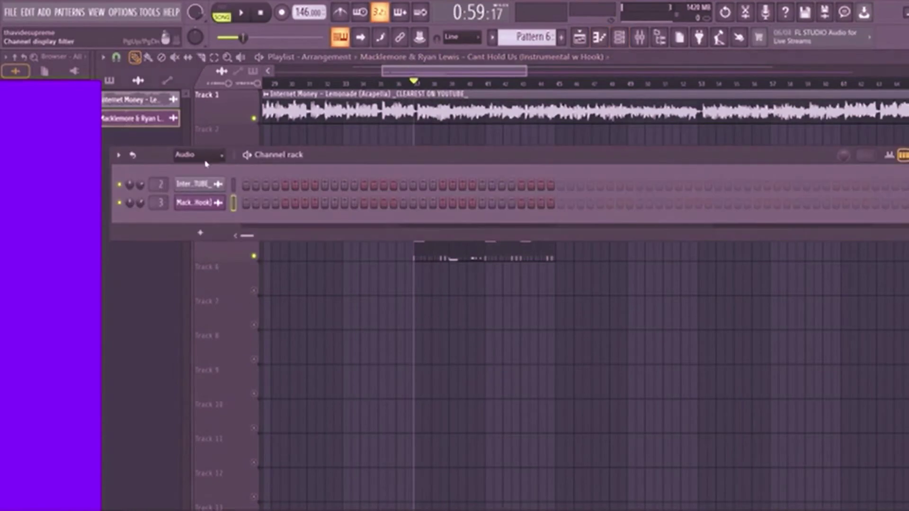
# Show all channels in the channel rack and lower mixer inserts 1 to 11 together to about 67% volume.
pyautogui.click(205, 163)
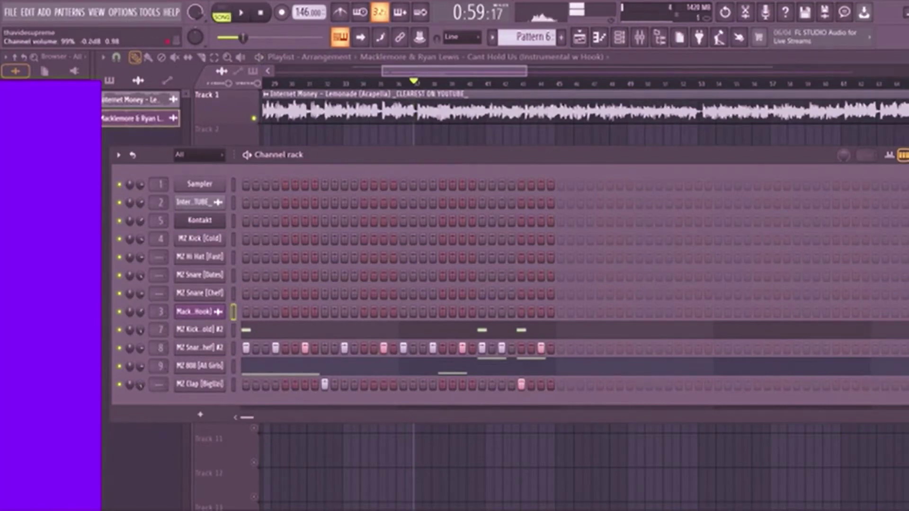
pyautogui.click(639, 36)
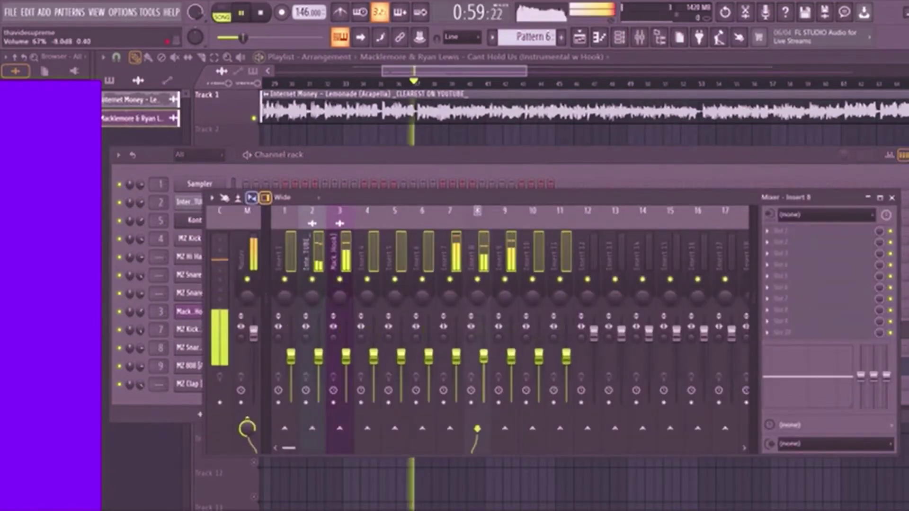
pyautogui.click(480, 170)
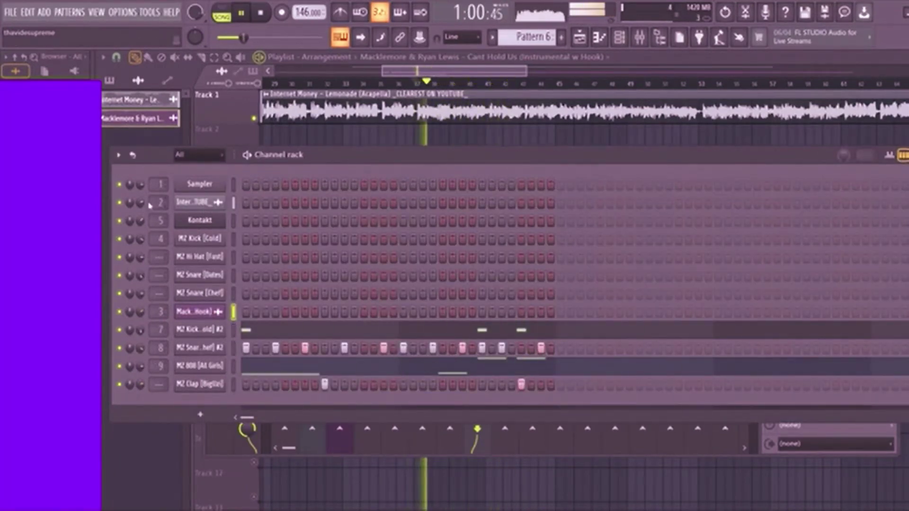
# Raise the Lemonade acapella's mixer fader slightly and return to the playlist with the other windows closed.
pyautogui.click(640, 33)
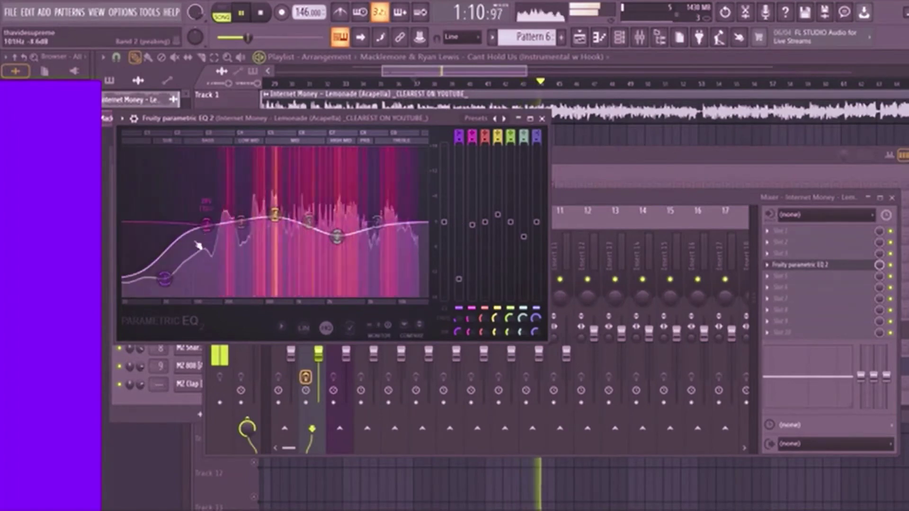
pyautogui.click(320, 358)
pyautogui.moveTo(321, 361); pyautogui.dragTo(320, 353)
pyautogui.click(580, 37)
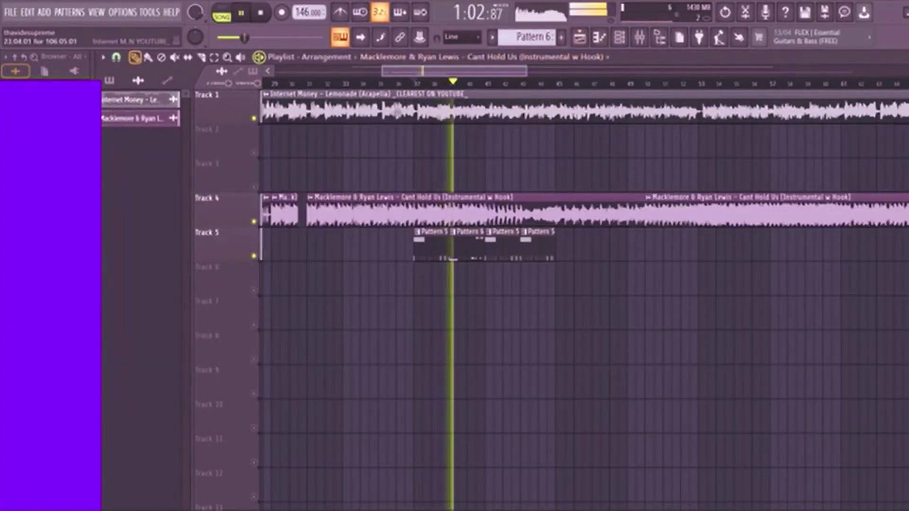
pyautogui.click(619, 37)
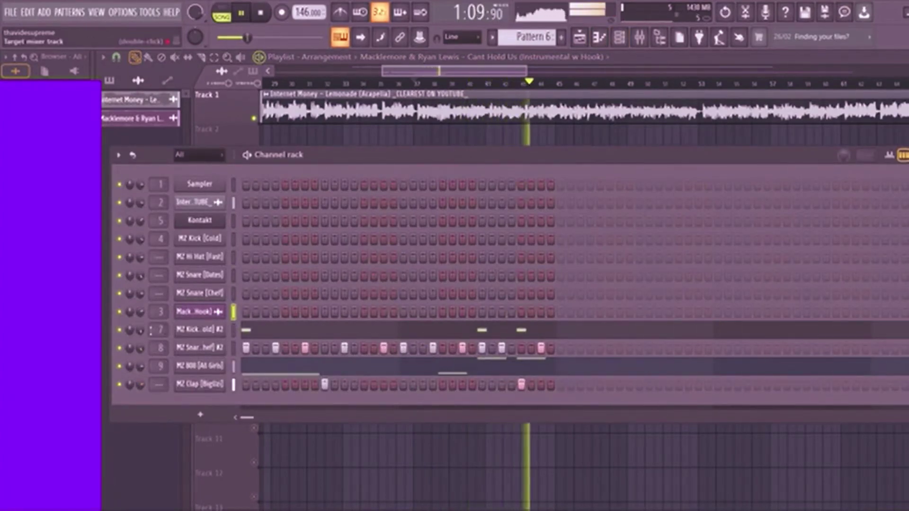
pyautogui.press('F9')
pyautogui.press('F12')
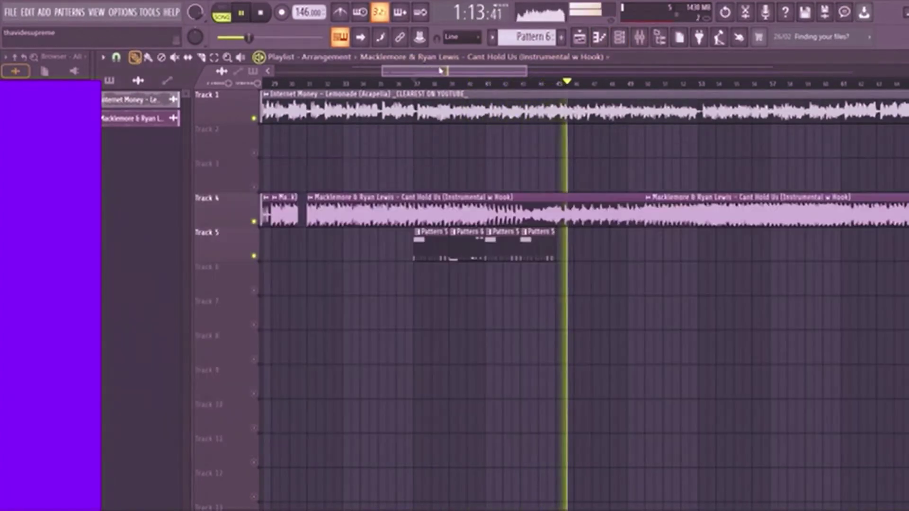
# Slice the acapella on Track 1 at bars 45 and 53 and remove the section between them.
pyautogui.click(201, 57)
pyautogui.moveTo(556, 90); pyautogui.dragTo(702, 115)
pyautogui.click(135, 57)
# Lower the instrumental's channel volume slightly and delete the overlapping instrumental clip starting at bar 50 on Track 4.
pyautogui.doubleClick(636, 216)
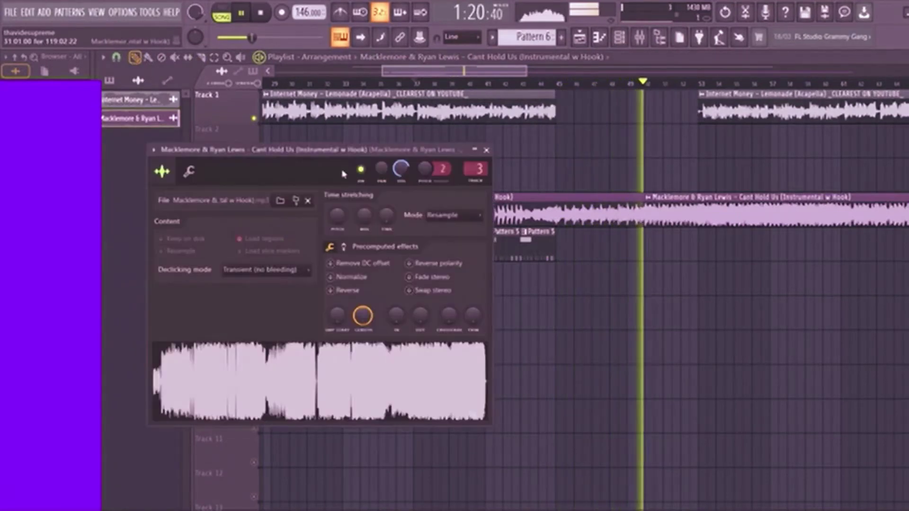
pyautogui.moveTo(401, 168); pyautogui.dragTo(401, 172)
pyautogui.rightClick(739, 215)
pyautogui.rightClick(738, 215)
# Place Pattern 5 at bar 53 and Pattern 6 at bar 55 on Track 5.
pyautogui.click(507, 245)
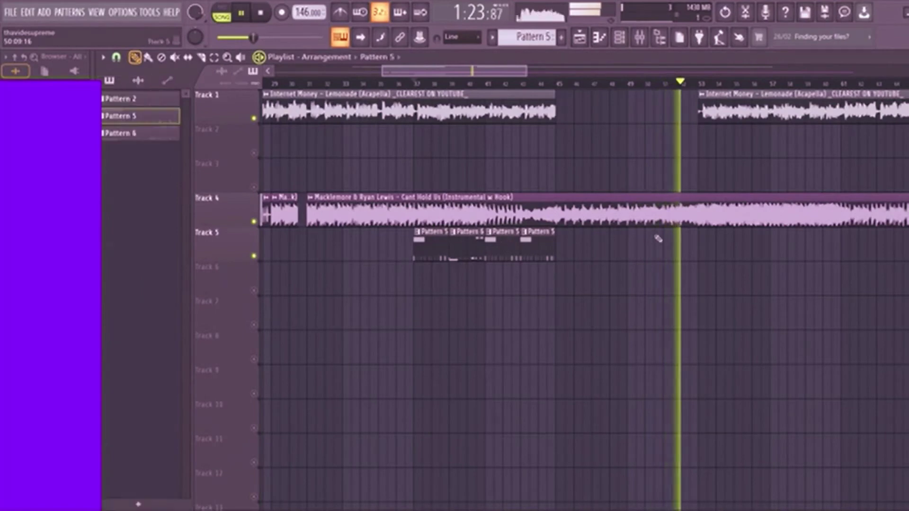
pyautogui.click(704, 244)
pyautogui.click(467, 246)
pyautogui.moveTo(750, 249)
pyautogui.mouseDown()
pyautogui.moveTo(759, 247)
pyautogui.moveTo(750, 247)
pyautogui.mouseUp()
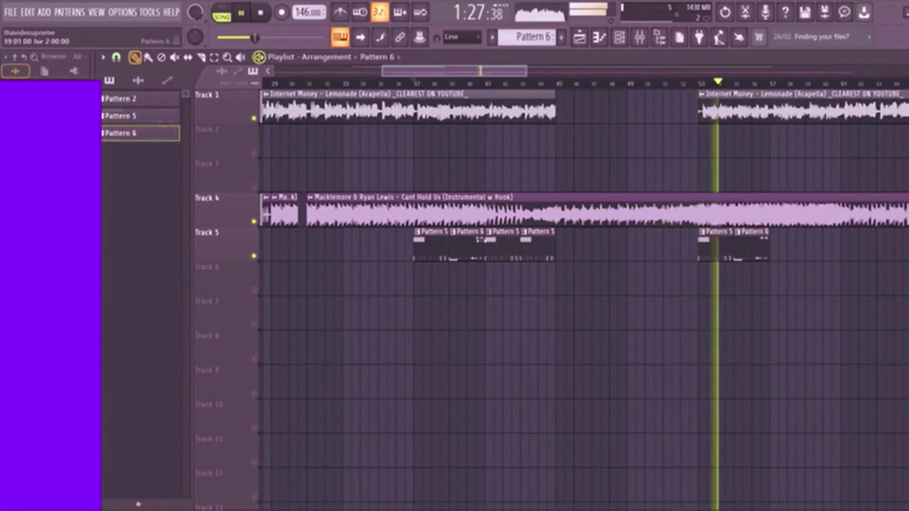
# Trim the second acapella clip to start at bar 61, and add Pattern 5 at bar 57 and Pattern 6 at bar 59 on Track 5.
pyautogui.moveTo(701, 113); pyautogui.dragTo(865, 115)
pyautogui.click(788, 242)
pyautogui.click(754, 247)
pyautogui.click(814, 251)
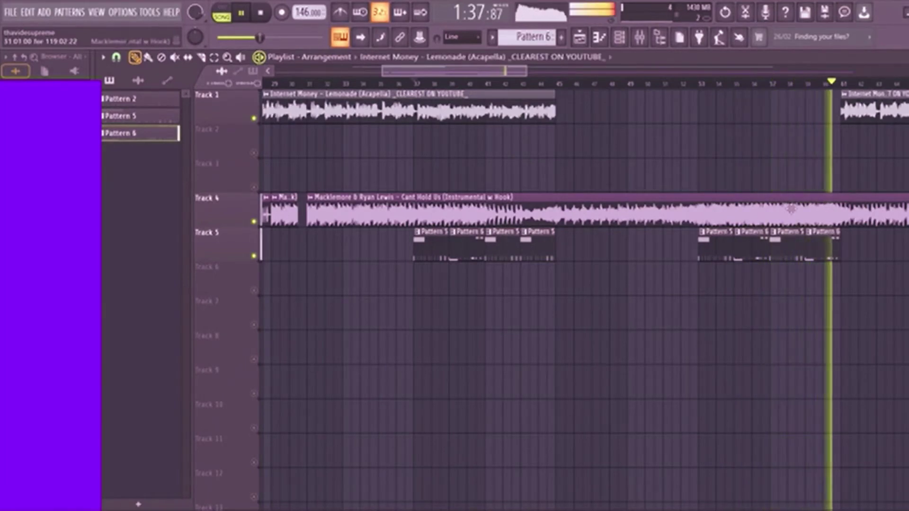
# Place Pattern 5 at bar 29 on Track 5 and shorten it to match the short instrumental clip above.
pyautogui.moveTo(466, 71); pyautogui.dragTo(406, 75)
pyautogui.click(381, 88)
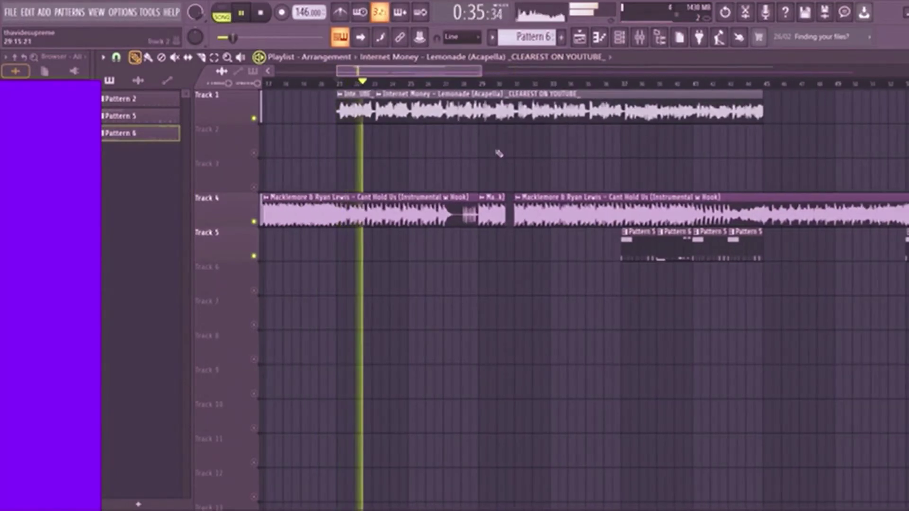
pyautogui.click(633, 253)
pyautogui.click(484, 281)
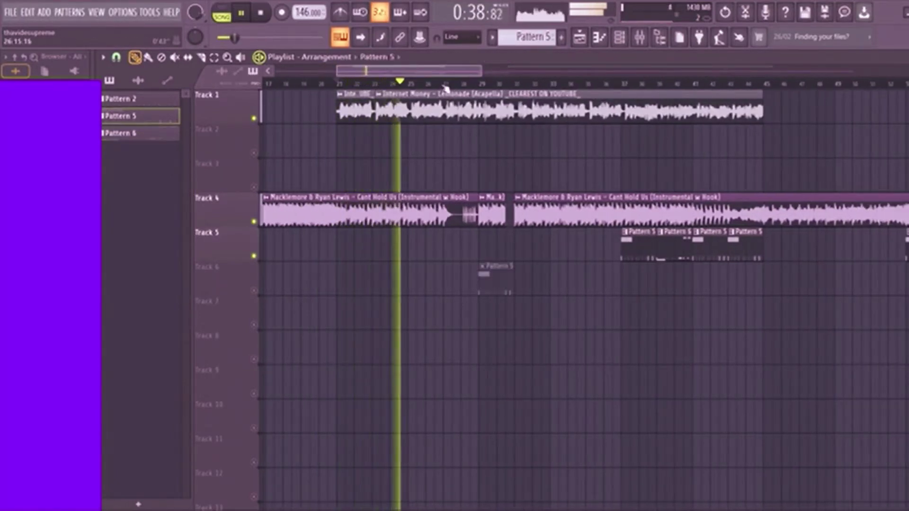
pyautogui.click(445, 87)
pyautogui.moveTo(490, 276); pyautogui.dragTo(504, 240)
# Fill the gap before bar 37 on Track 5 with Pattern 6 at bar 31, Pattern 5 at bar 33 and Pattern 6 at bar 35.
pyautogui.click(673, 249)
pyautogui.click(521, 249)
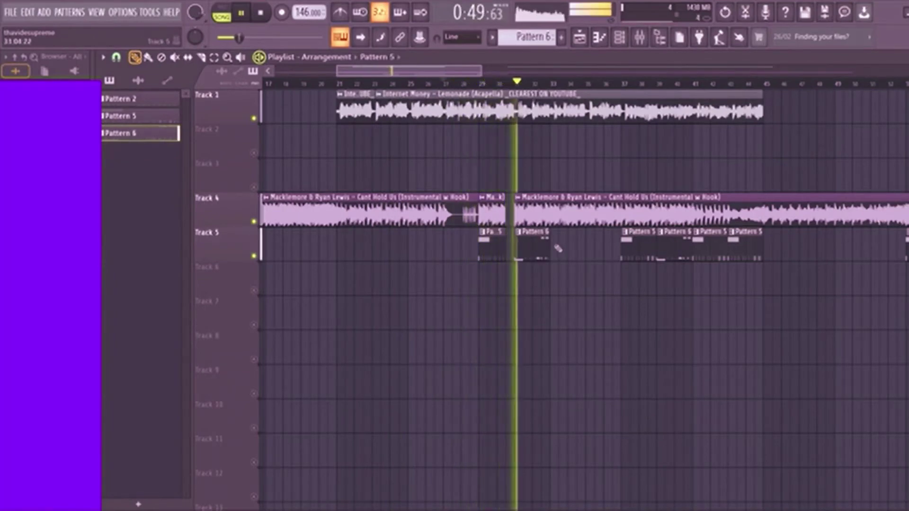
pyautogui.click(494, 253)
pyautogui.click(556, 247)
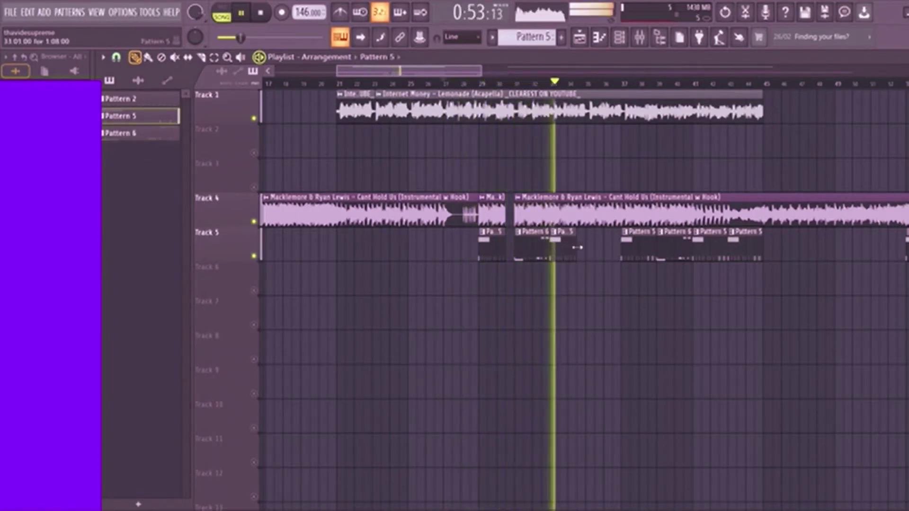
pyautogui.click(539, 248)
pyautogui.click(595, 253)
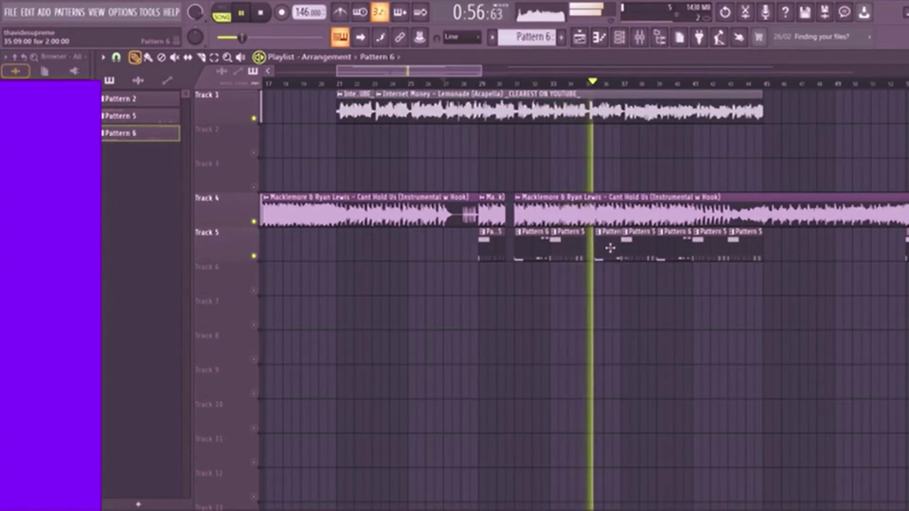
# Set the mixer faders of inserts 7 and 9 to about 86% volume.
pyautogui.click(581, 215)
pyautogui.doubleClick(580, 214)
pyautogui.click(639, 38)
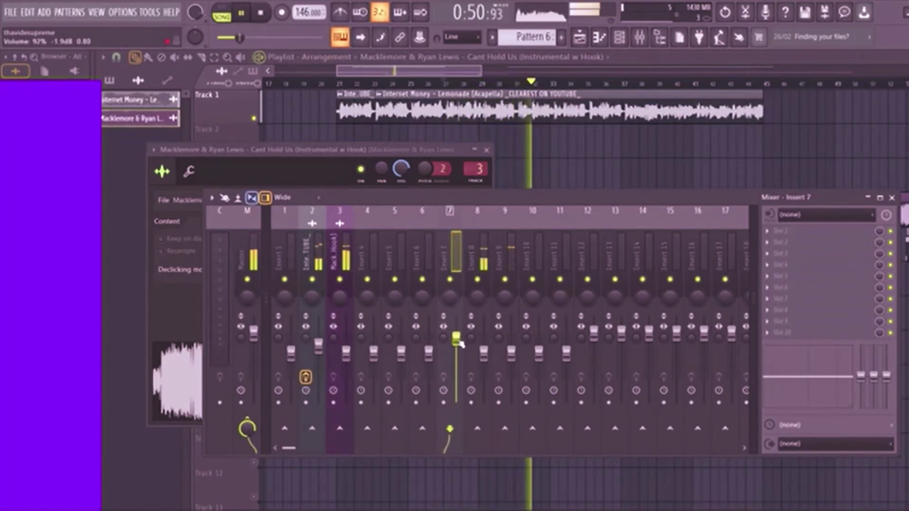
pyautogui.moveTo(459, 342); pyautogui.dragTo(459, 347)
pyautogui.moveTo(511, 354); pyautogui.dragTo(511, 337)
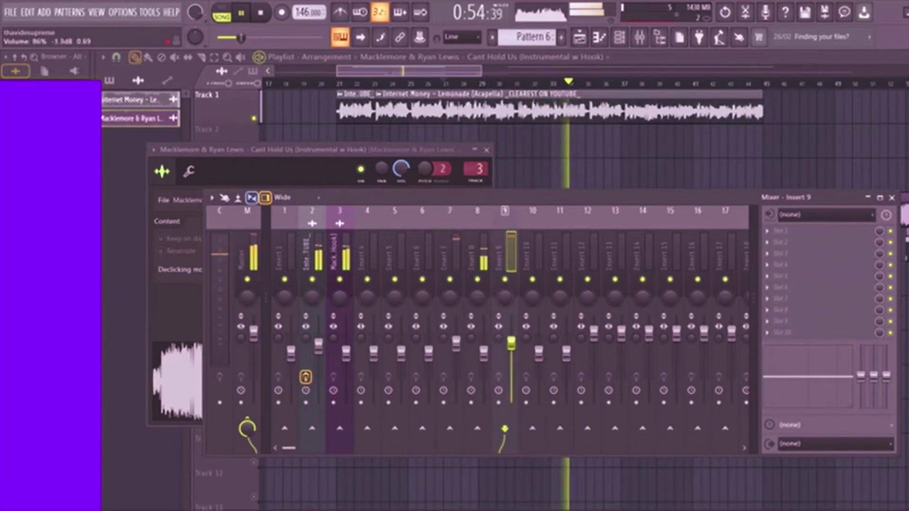
# Load the CLA-3A compressor on the acapella's mixer track, replacing the mono version with CLA-3A Stereo.
pyautogui.doubleClick(516, 109)
pyautogui.click(640, 37)
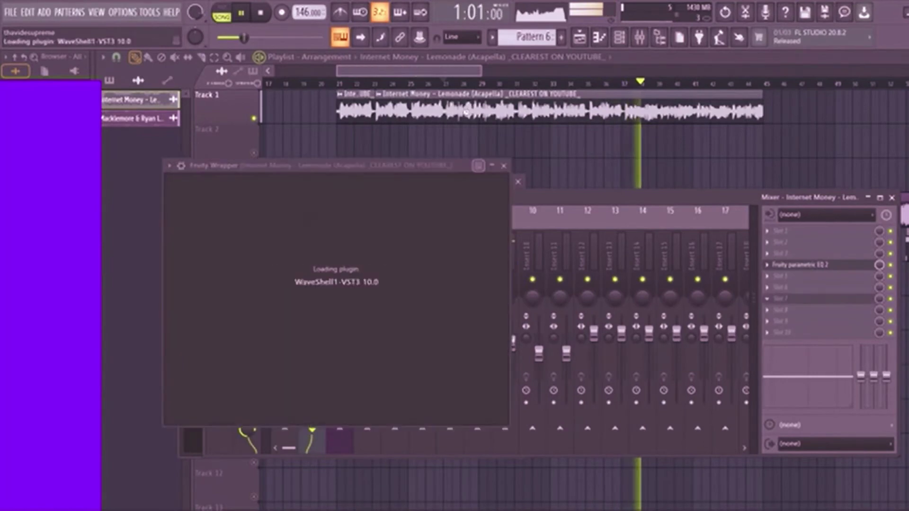
pyautogui.click(260, 19)
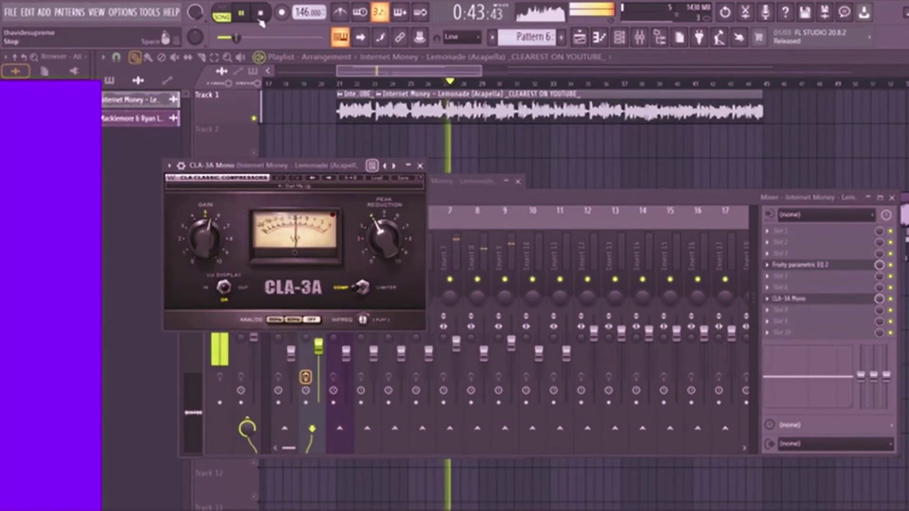
pyautogui.click(787, 279)
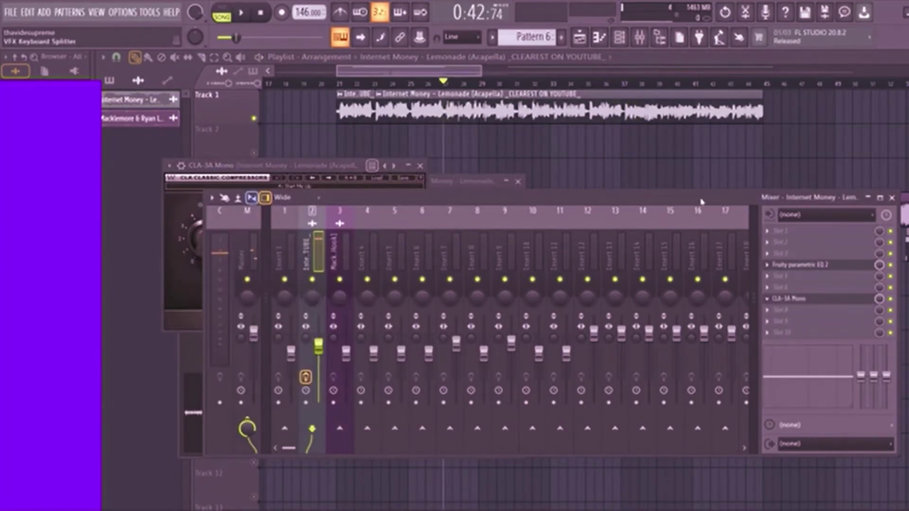
pyautogui.click(579, 198)
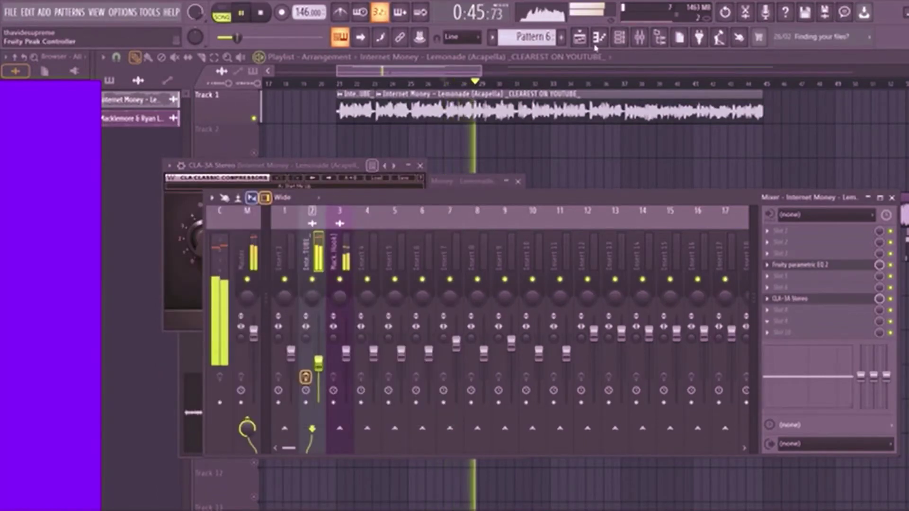
# Fine-tune two effect controls on the acapella's mixer track and return to the playlist.
pyautogui.moveTo(450, 300); pyautogui.dragTo(450, 308)
pyautogui.moveTo(388, 300); pyautogui.dragTo(388, 297)
pyautogui.click(458, 92)
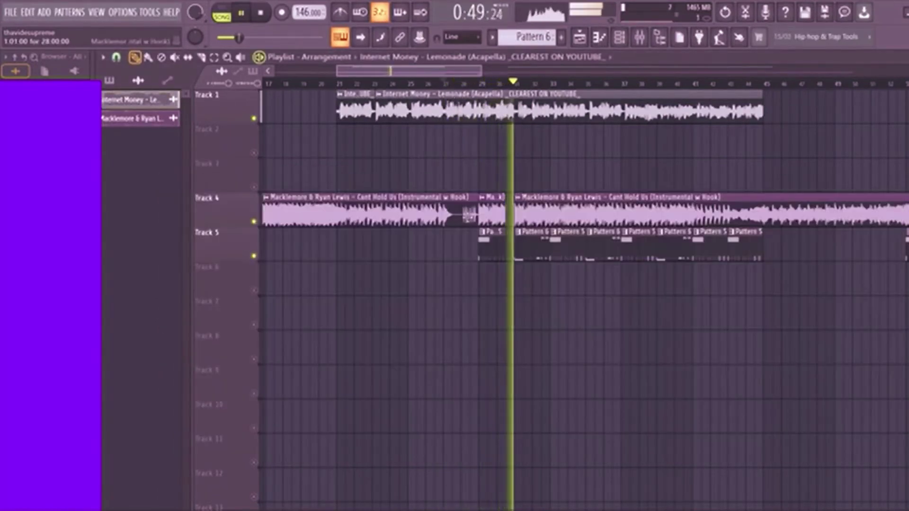
# Add Fruity Parametric EQ 2 to the instrumental's mixer track and cut its low end by pulling down bands 1 and 2.
pyautogui.doubleClick(469, 215)
pyautogui.doubleClick(476, 169)
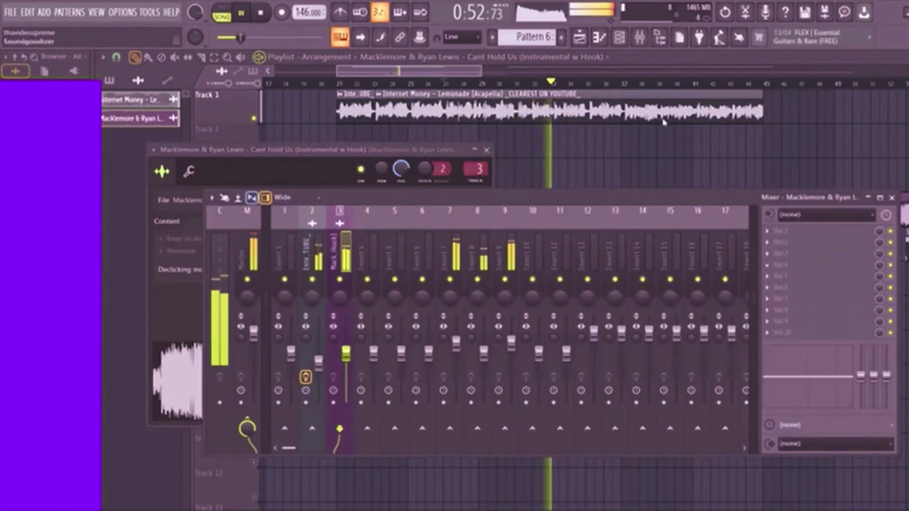
pyautogui.click(664, 127)
pyautogui.moveTo(204, 254); pyautogui.dragTo(197, 307)
pyautogui.moveTo(238, 254); pyautogui.dragTo(167, 294)
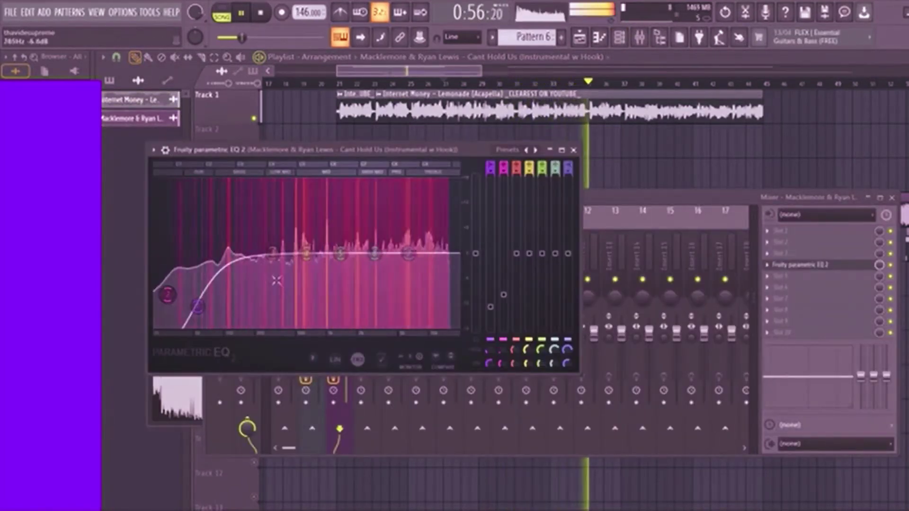
pyautogui.moveTo(408, 253); pyautogui.dragTo(375, 251)
# Raise the instrumental's mixer fader to about 83% volume.
pyautogui.moveTo(420, 72)
pyautogui.mouseDown()
pyautogui.moveTo(357, 93)
pyautogui.moveTo(404, 91)
pyautogui.moveTo(368, 84)
pyautogui.moveTo(423, 80)
pyautogui.mouseUp()
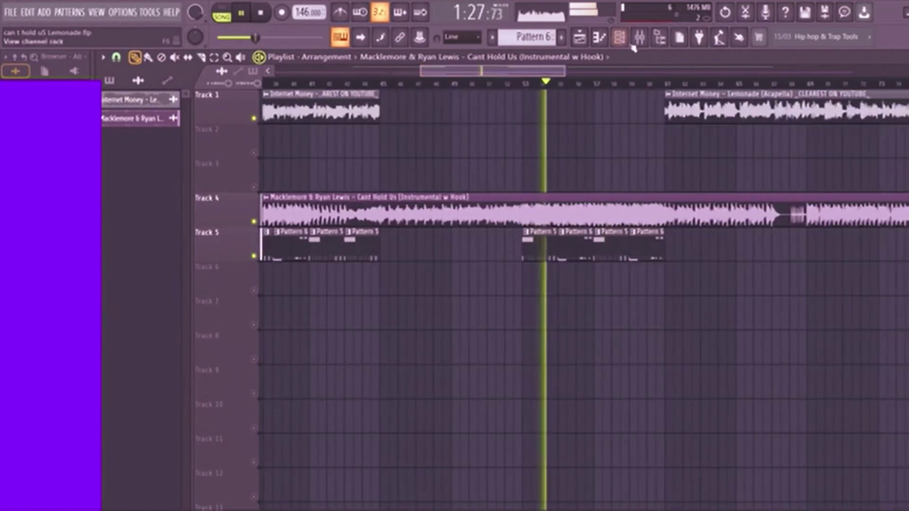
pyautogui.press('F9')
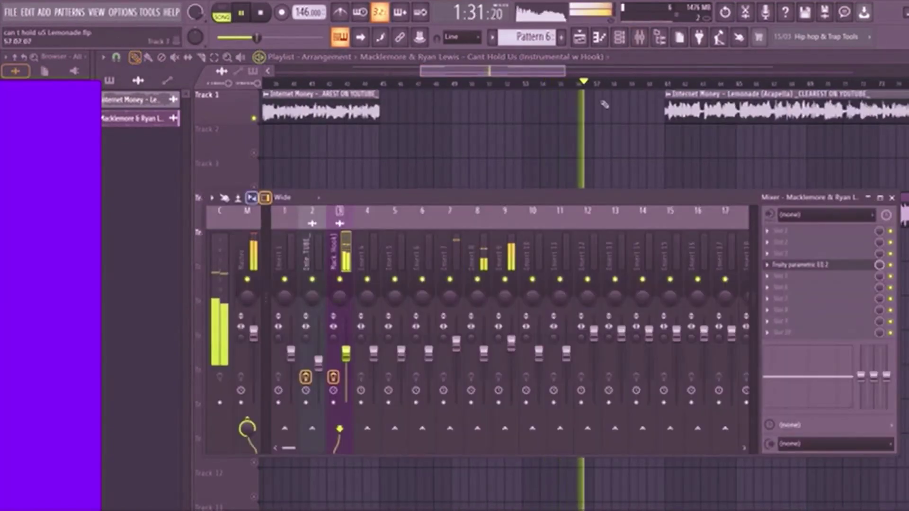
pyautogui.press('F6')
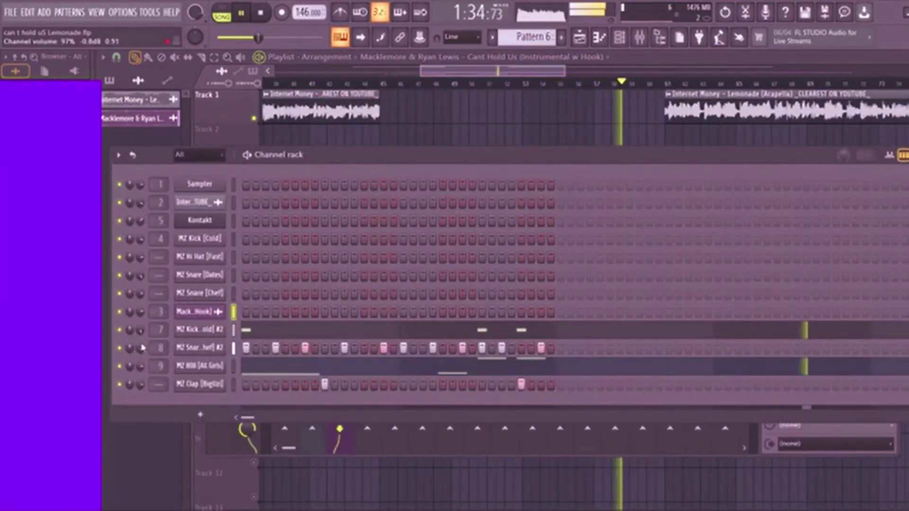
pyautogui.press('F9')
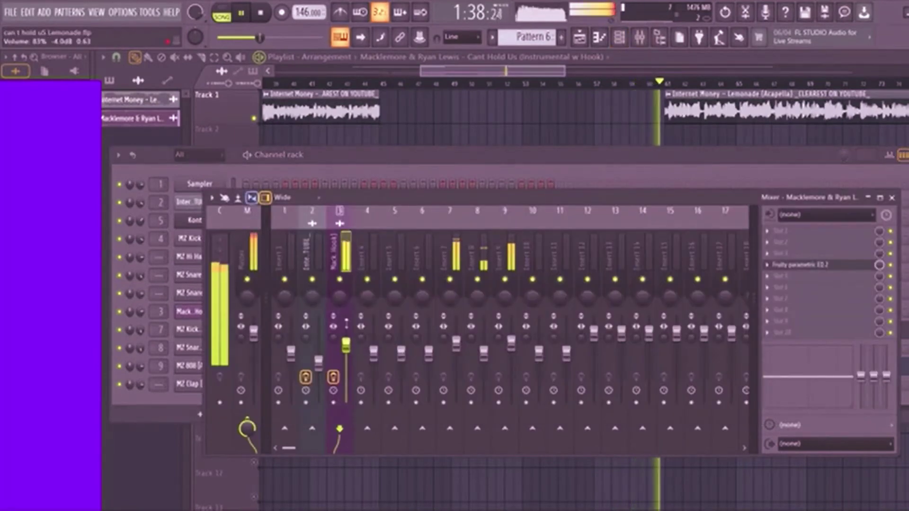
# Play the song from bar 53 and set a channel's volume to about 81% in the channel rack.
pyautogui.moveTo(437, 71); pyautogui.dragTo(462, 71)
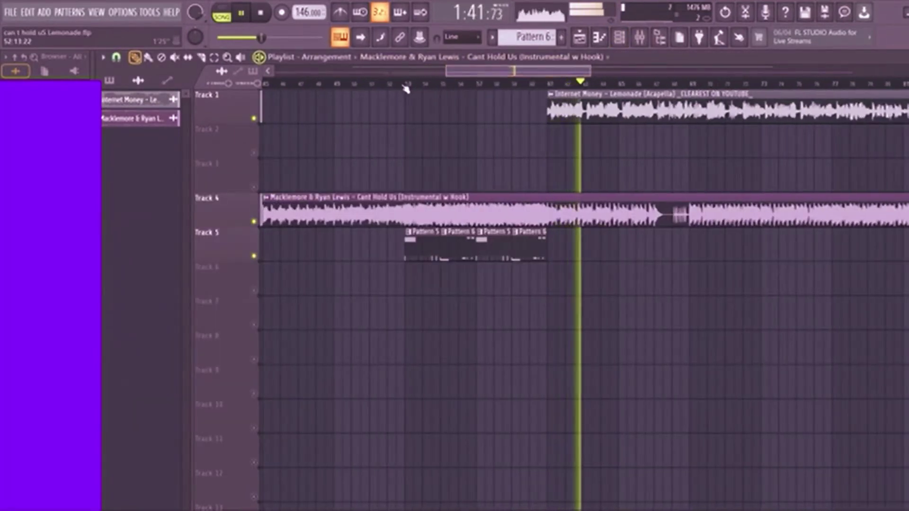
pyautogui.click(406, 85)
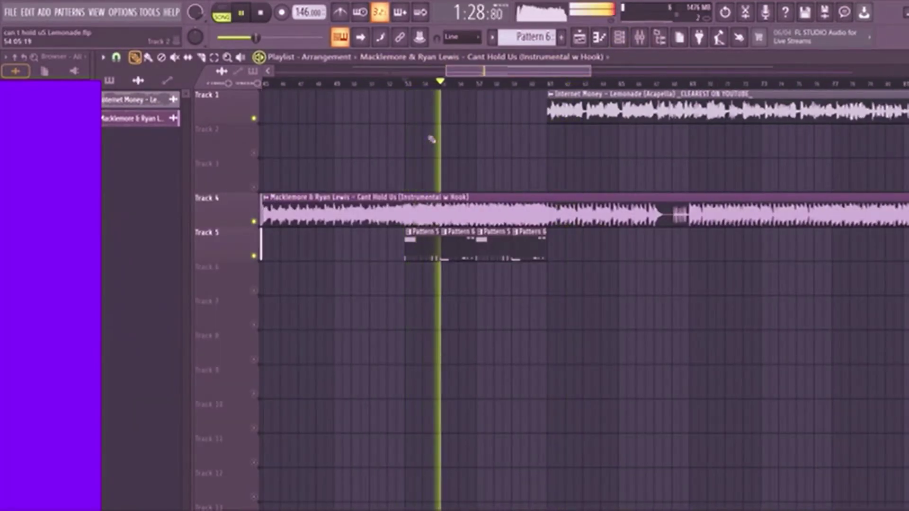
pyautogui.press('F6')
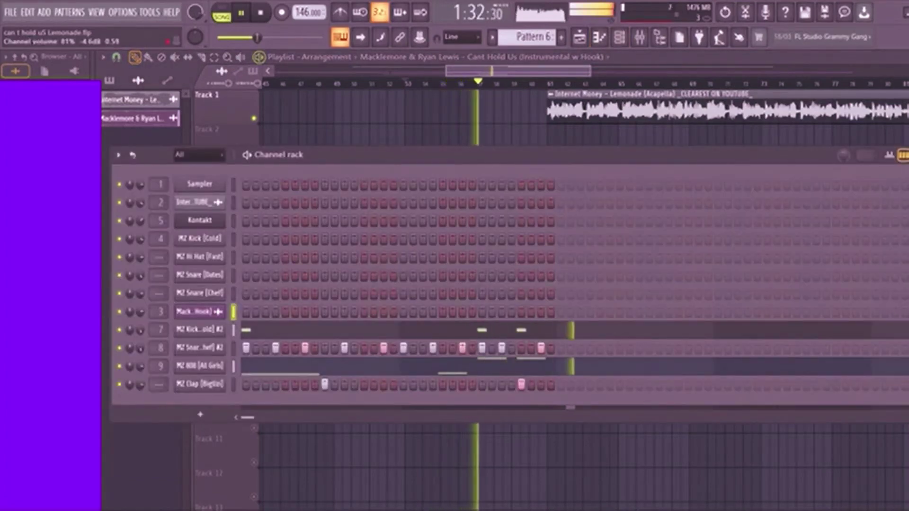
pyautogui.click(490, 68)
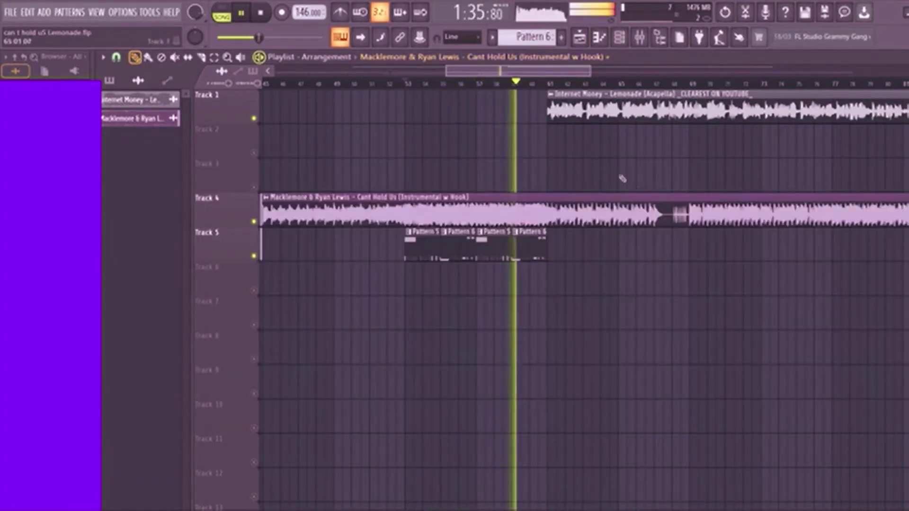
# Place Pattern 5 at bar 69 and Pattern 6 at bar 71 on Track 5.
pyautogui.click(410, 245)
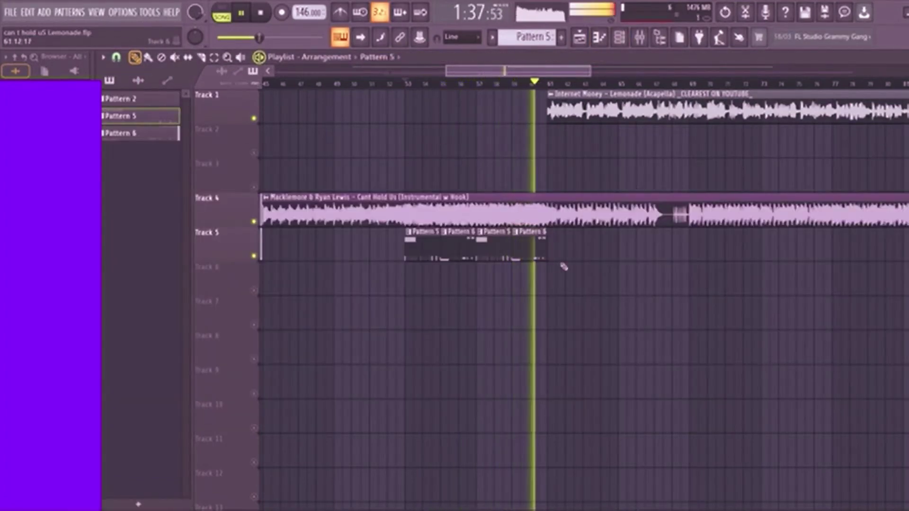
pyautogui.click(690, 251)
pyautogui.press('KP_Add')
pyautogui.click(732, 246)
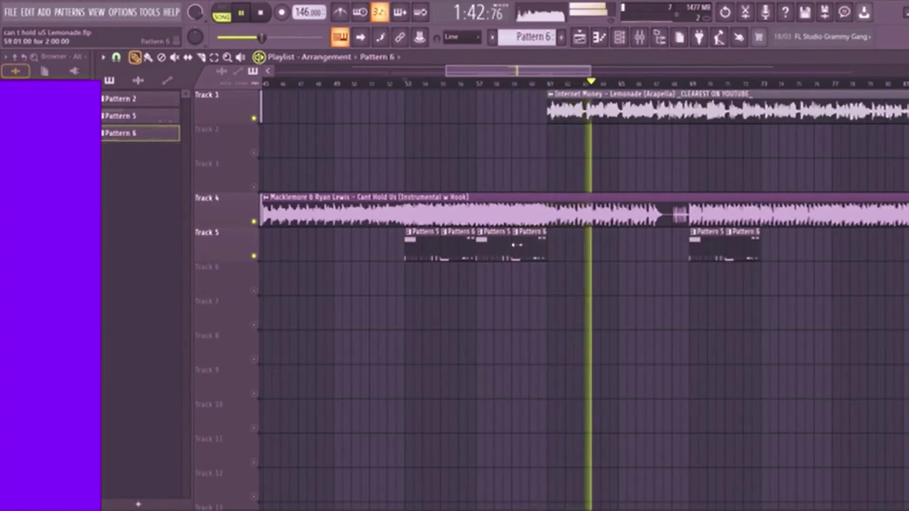
# Place Pattern 5 at bar 73 and Pattern 6 at bar 75 on Track 5.
pyautogui.click(503, 253)
pyautogui.click(771, 256)
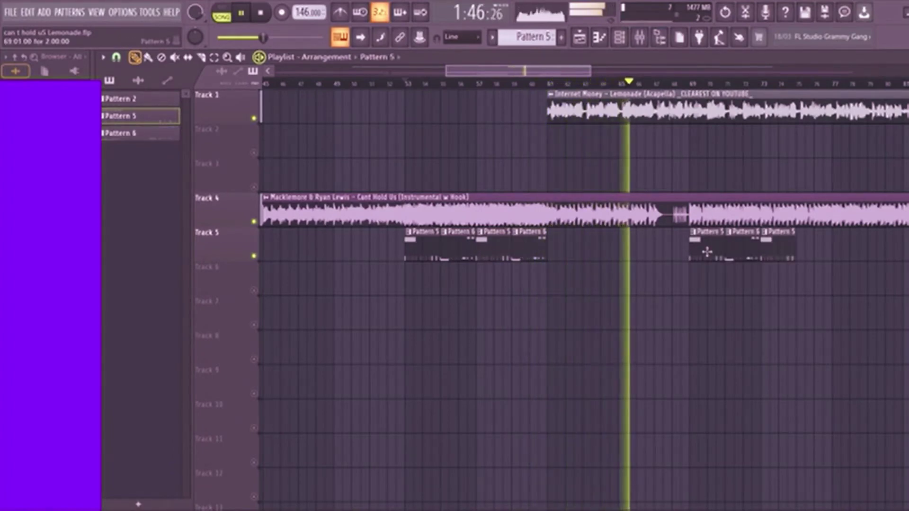
pyautogui.click(735, 252)
pyautogui.click(803, 251)
# Slice the Can't Hold Us instrumental on Track 4 at bar 69 and delete everything after the cut.
pyautogui.moveTo(447, 71); pyautogui.dragTo(276, 71)
pyautogui.click(326, 206)
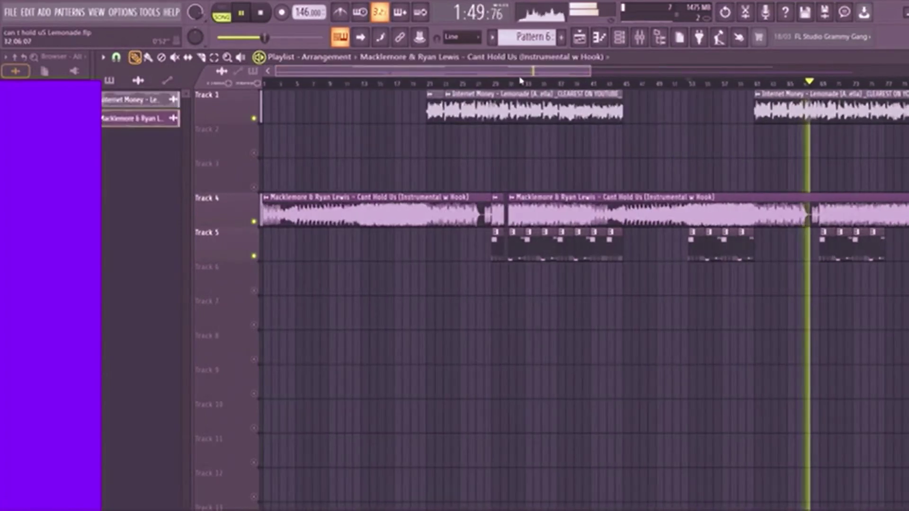
pyautogui.moveTo(520, 72); pyautogui.dragTo(676, 72)
pyautogui.click(357, 83)
pyautogui.click(423, 82)
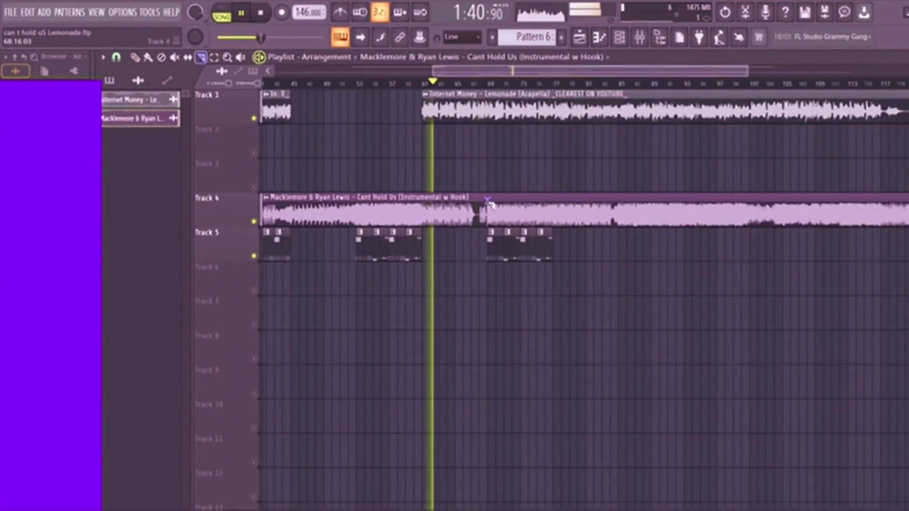
pyautogui.moveTo(489, 201); pyautogui.dragTo(488, 231)
pyautogui.click(135, 58)
pyautogui.rightClick(503, 211)
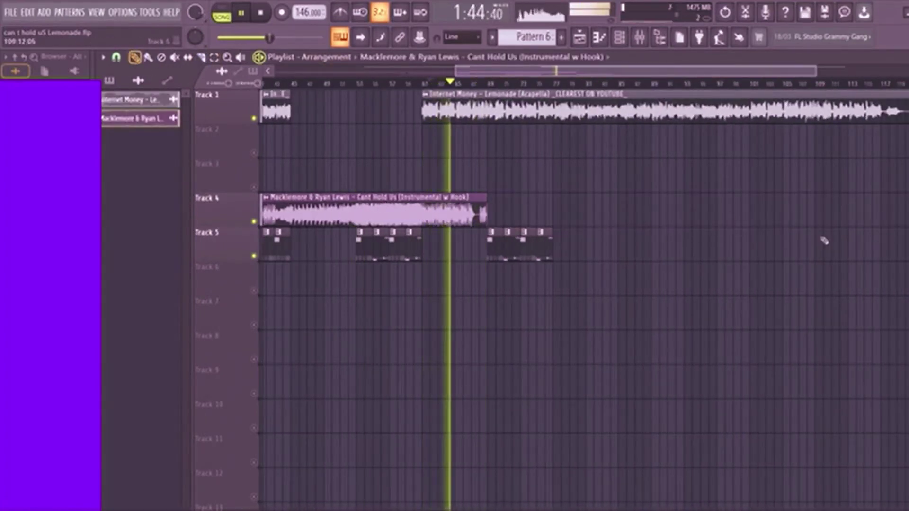
# Place a full copy of the Can't Hold Us instrumental on Track 4, starting just before bar 69 to line up with the drums.
pyautogui.moveTo(823, 241)
pyautogui.mouseDown()
pyautogui.moveTo(623, 243)
pyautogui.moveTo(771, 279)
pyautogui.moveTo(673, 282)
pyautogui.moveTo(537, 189)
pyautogui.moveTo(520, 205)
pyautogui.mouseUp()
pyautogui.scroll(10, 487, 245)
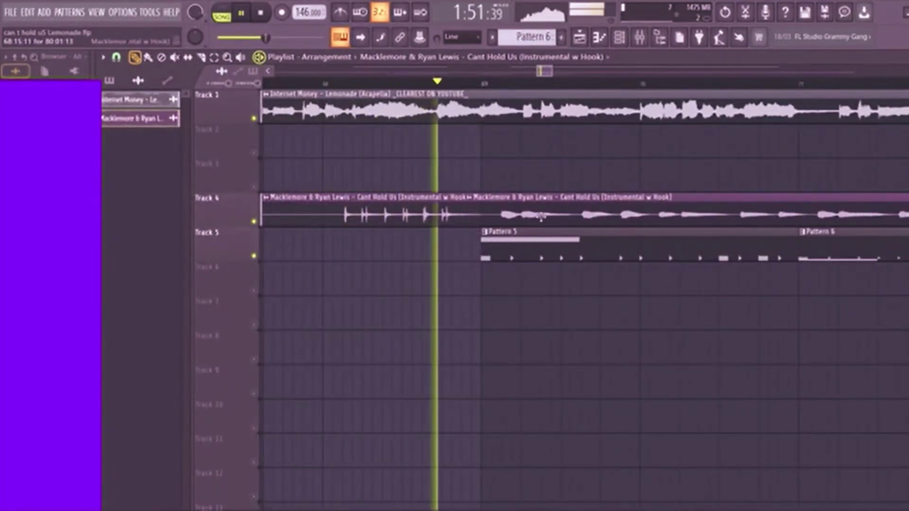
pyautogui.doubleClick(681, 222)
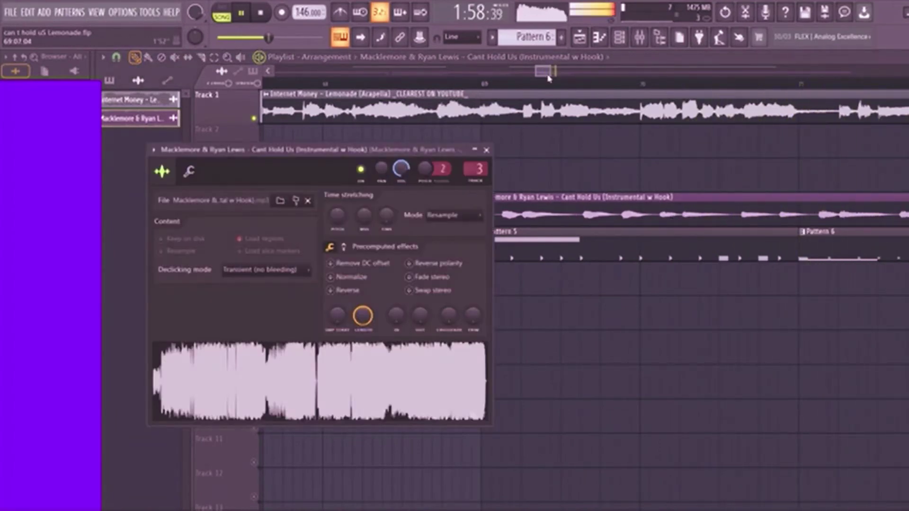
pyautogui.moveTo(550, 72); pyautogui.dragTo(690, 118)
# Place Pattern 5 at bar 77 and Pattern 6 at bar 79 on Track 5.
pyautogui.click(201, 57)
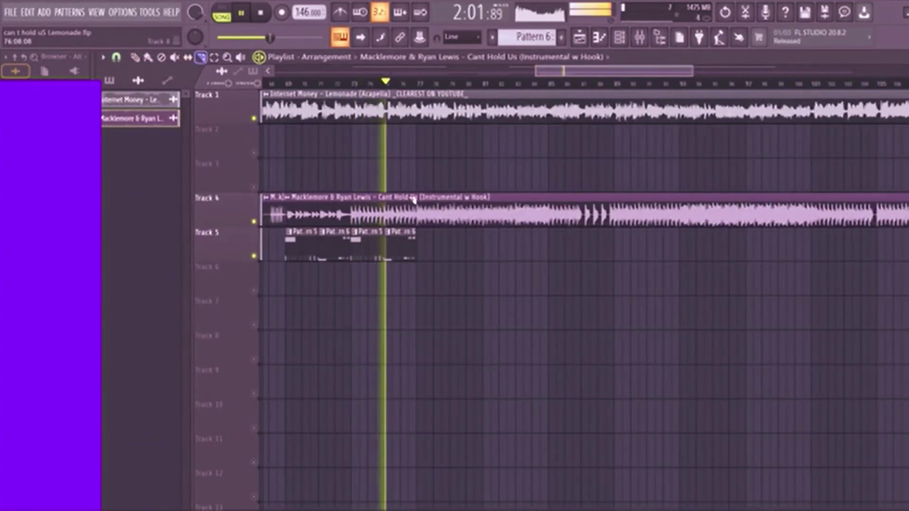
pyautogui.click(135, 58)
pyautogui.click(367, 247)
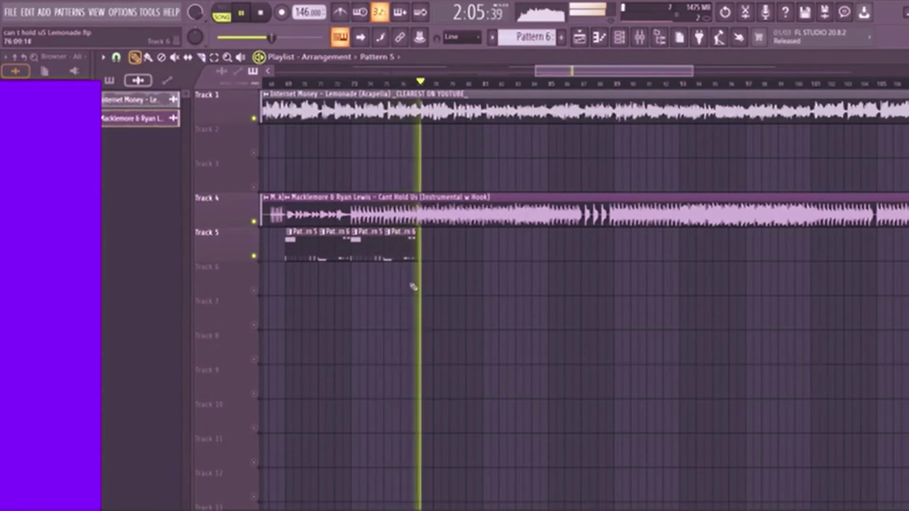
pyautogui.moveTo(423, 282); pyautogui.dragTo(430, 241)
pyautogui.click(397, 247)
pyautogui.click(456, 244)
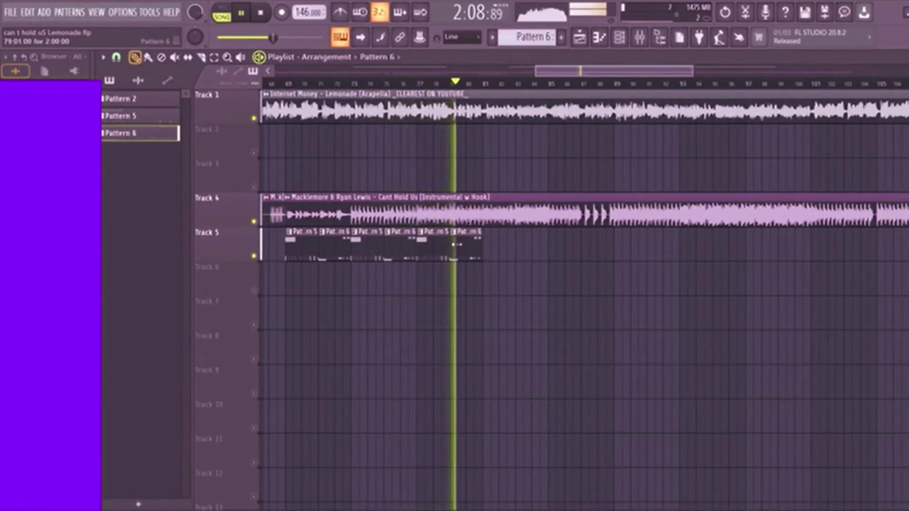
# Place Pattern 5 at bar 81 and Pattern 6 at bar 83 on Track 5.
pyautogui.click(430, 246)
pyautogui.click(488, 247)
pyautogui.click(465, 245)
pyautogui.click(520, 247)
pyautogui.click(487, 250)
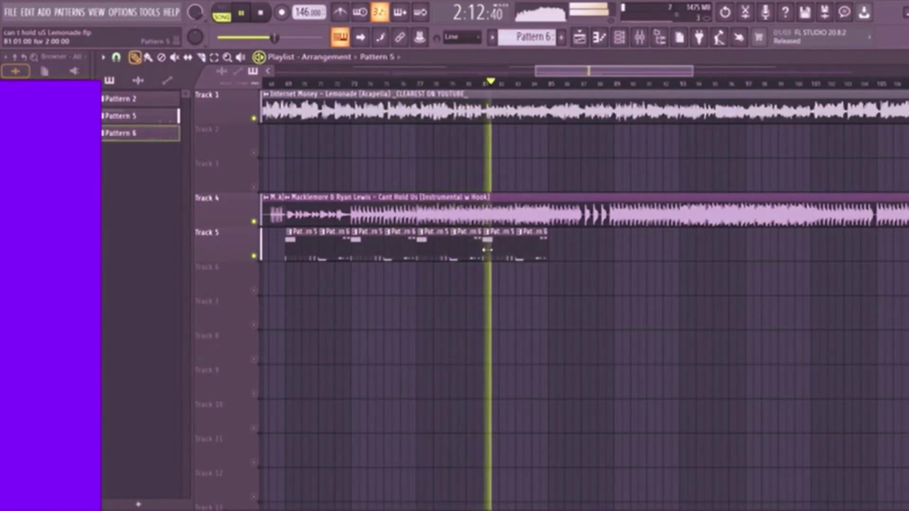
# Slice the instrumental on Track 4 around bars 73 and 77, remove the section between the cuts, and play from bar 69.
pyautogui.click(279, 83)
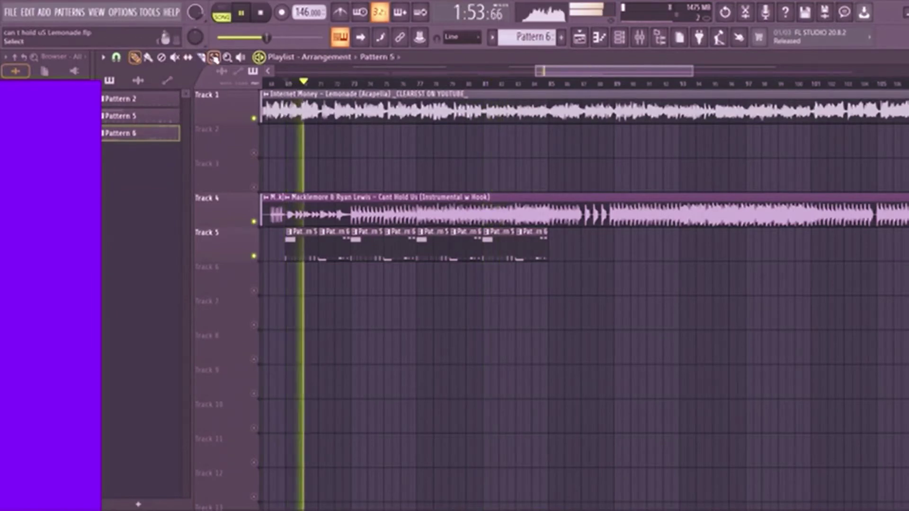
pyautogui.click(202, 58)
pyautogui.scroll(2, 322, 216)
pyautogui.moveTo(371, 203)
pyautogui.mouseDown()
pyautogui.moveTo(371, 222)
pyautogui.moveTo(475, 220)
pyautogui.mouseUp()
pyautogui.click(135, 57)
pyautogui.click(268, 83)
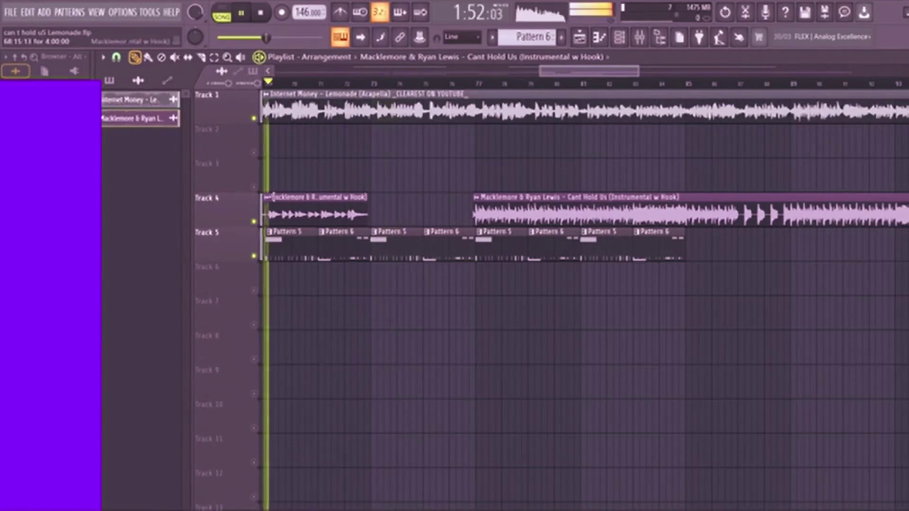
# Fill the gap at bar 73 on Track 4 with a copy of the preceding four-bar instrumental section.
pyautogui.click(279, 204)
pyautogui.click(384, 216)
pyautogui.scroll(2, 369, 216)
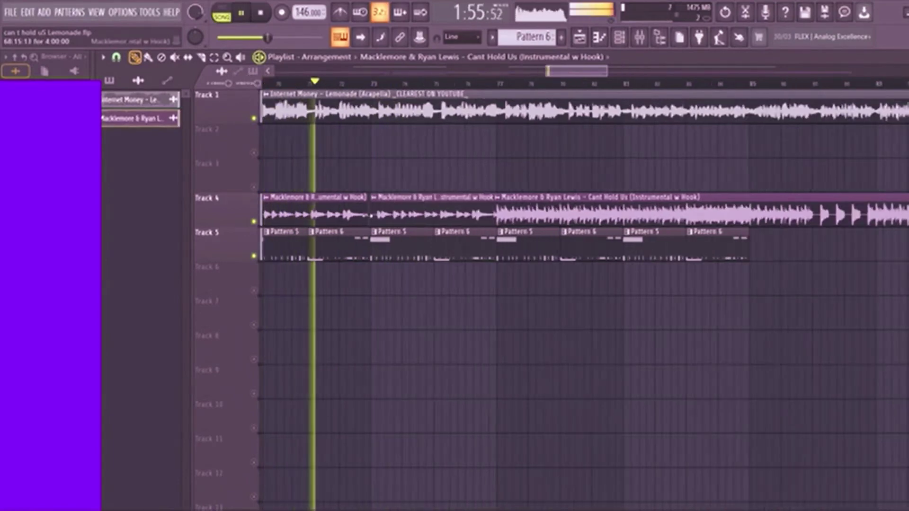
pyautogui.scroll(2, 387, 217)
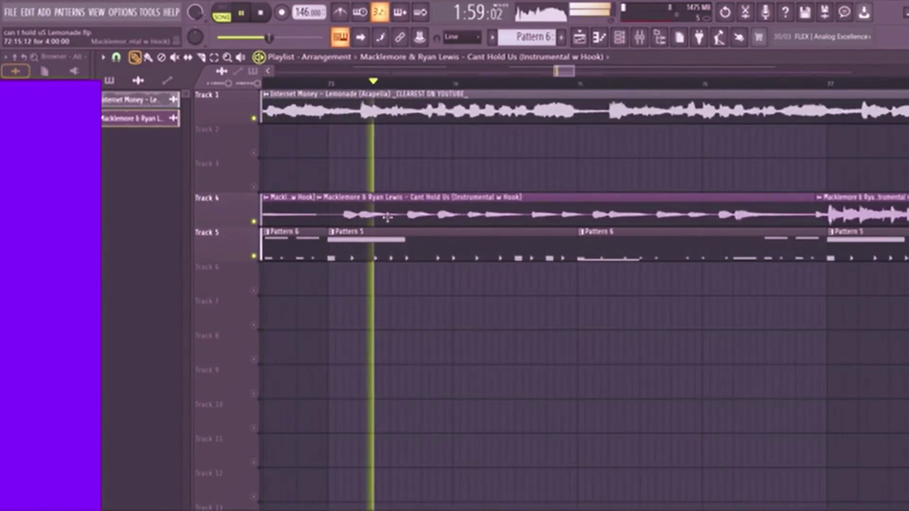
pyautogui.scroll(-2, 476, 205)
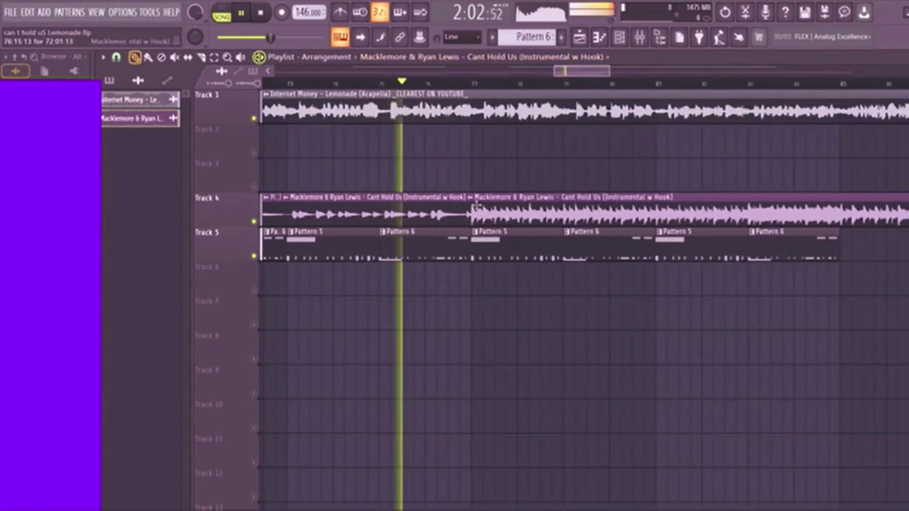
# Cut bar 76 out of the instrumental and drum clips on Tracks 4 and 5 to leave a one-bar break before bar 77.
pyautogui.moveTo(464, 206)
pyautogui.mouseDown()
pyautogui.moveTo(433, 207)
pyautogui.moveTo(448, 232)
pyautogui.moveTo(428, 233)
pyautogui.moveTo(472, 220)
pyautogui.mouseUp()
pyautogui.click(356, 82)
pyautogui.moveTo(609, 71); pyautogui.dragTo(711, 71)
pyautogui.click(201, 58)
# Listen to the arrangement from several points after bar 85, then play it from about bar 20 and stop playback.
pyautogui.click(463, 83)
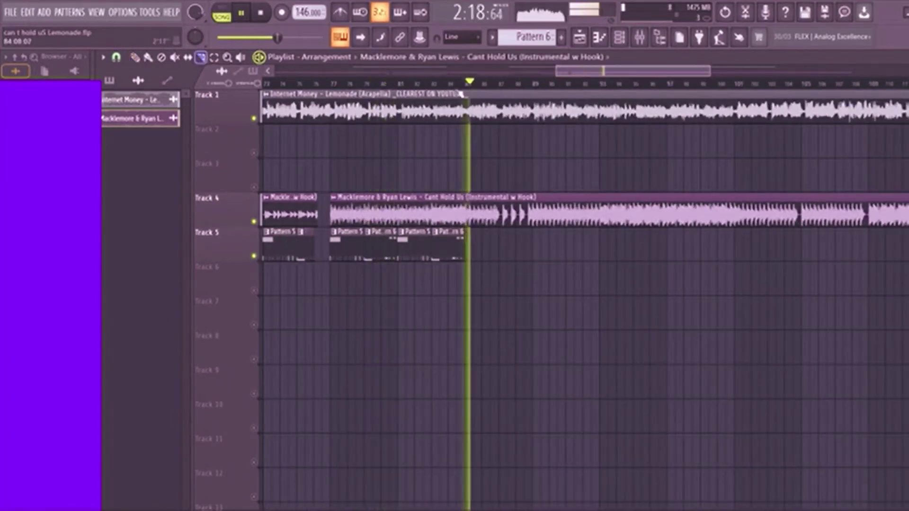
pyautogui.click(561, 83)
pyautogui.click(604, 84)
pyautogui.click(633, 85)
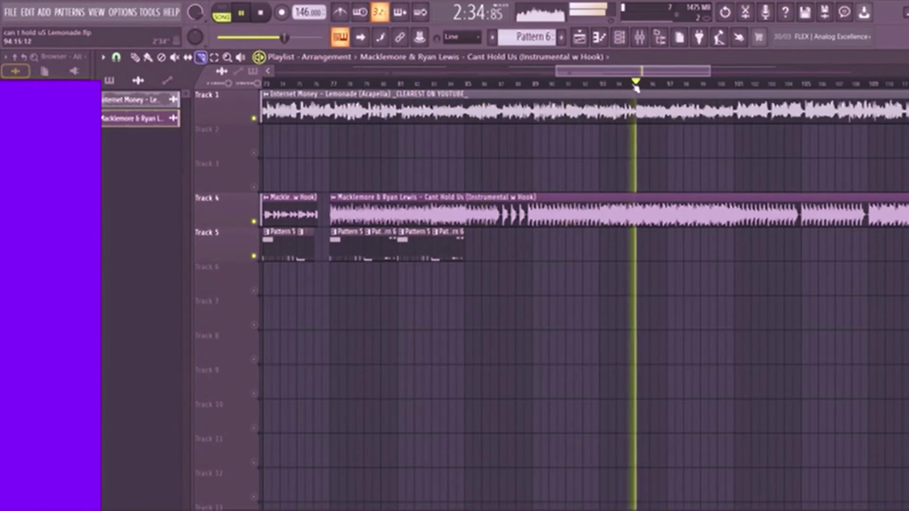
pyautogui.moveTo(628, 72); pyautogui.dragTo(644, 72)
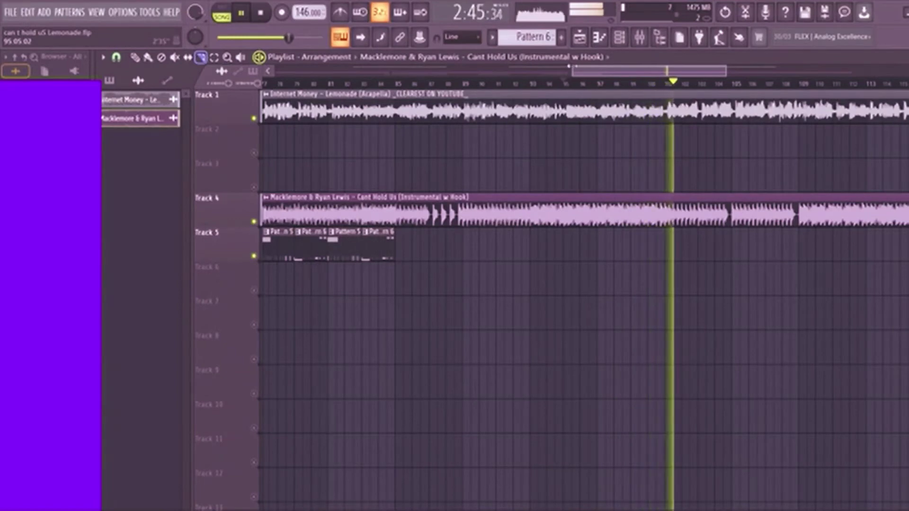
pyautogui.scroll(-3, 473, 85)
pyautogui.click(374, 84)
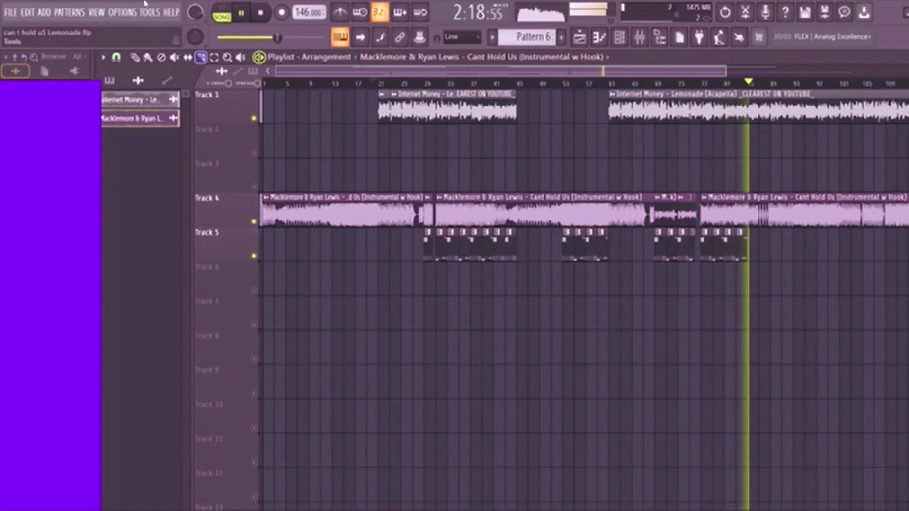
pyautogui.press('space')
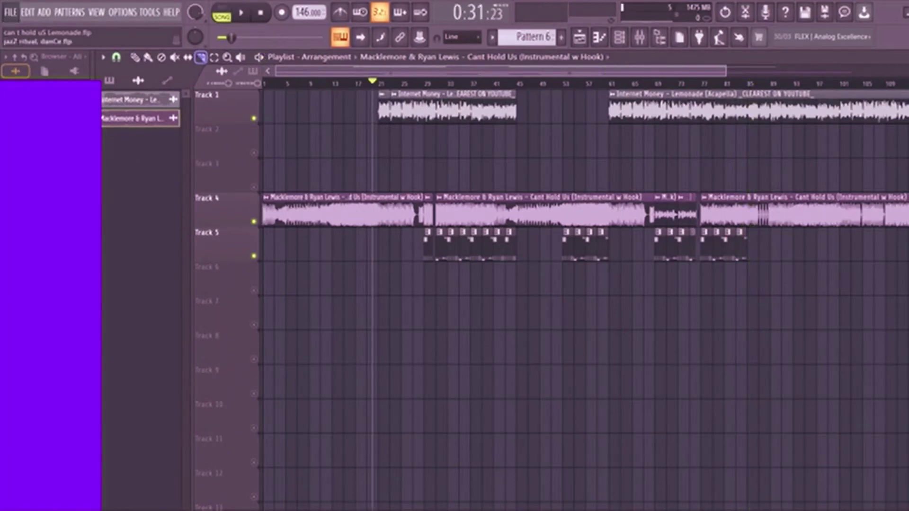
# Open the mornin moon.flp project and examine its channel rack and the first Serum channel's oscillator, LFO 2 and filter settings.
pyautogui.click(123, 185)
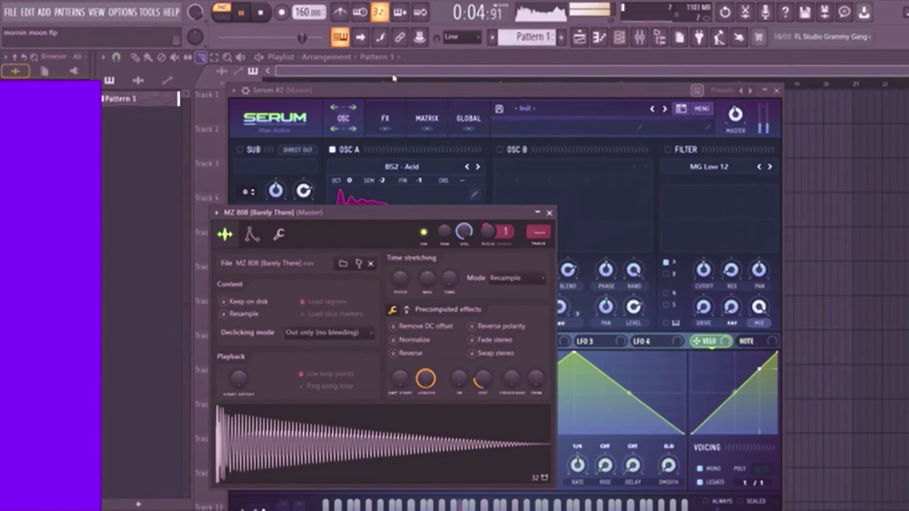
pyautogui.click(623, 40)
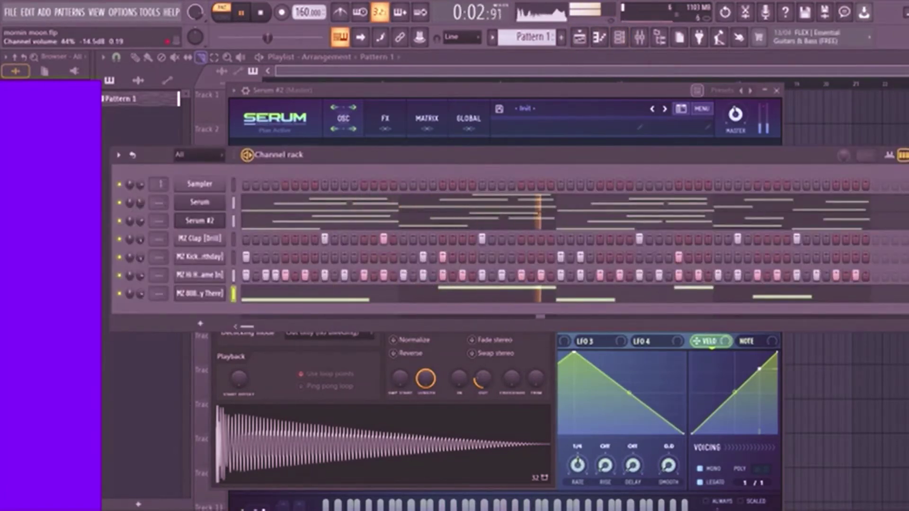
pyautogui.click(199, 205)
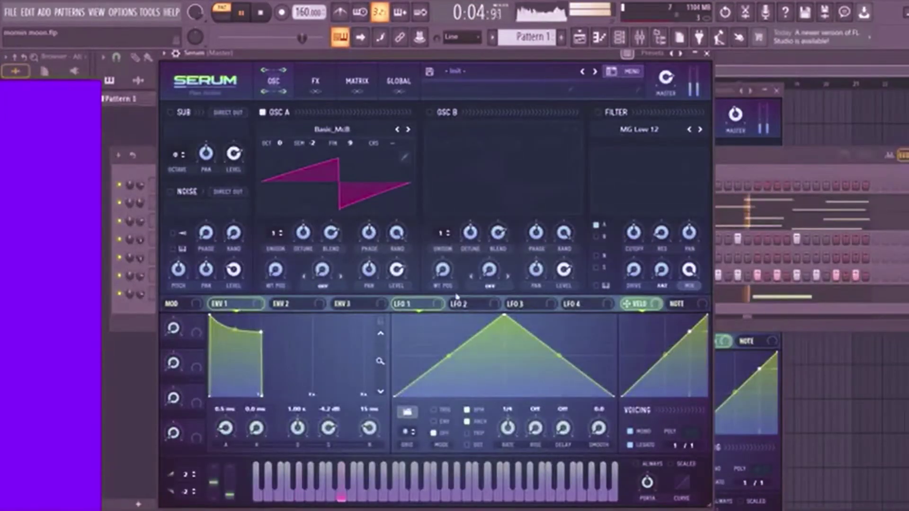
pyautogui.click(465, 306)
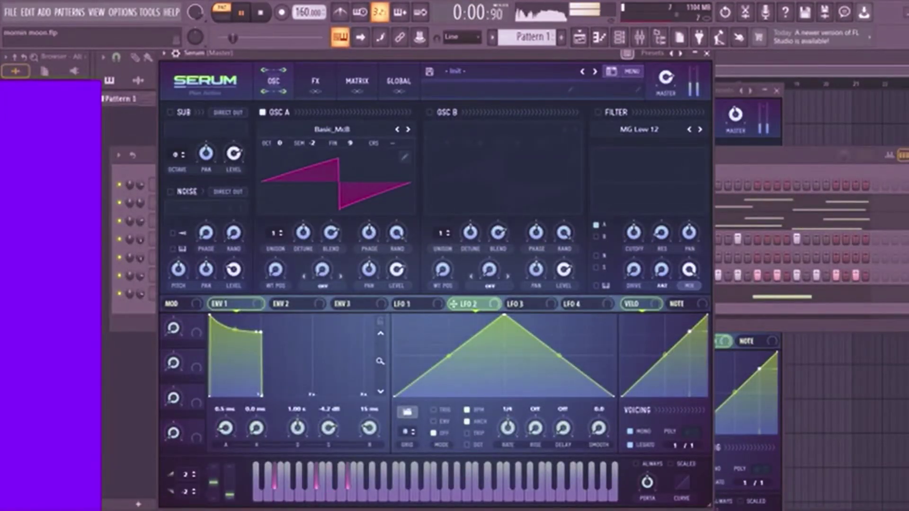
pyautogui.moveTo(634, 232)
pyautogui.mouseDown()
pyautogui.moveTo(634, 255)
pyautogui.moveTo(634, 222)
pyautogui.mouseUp()
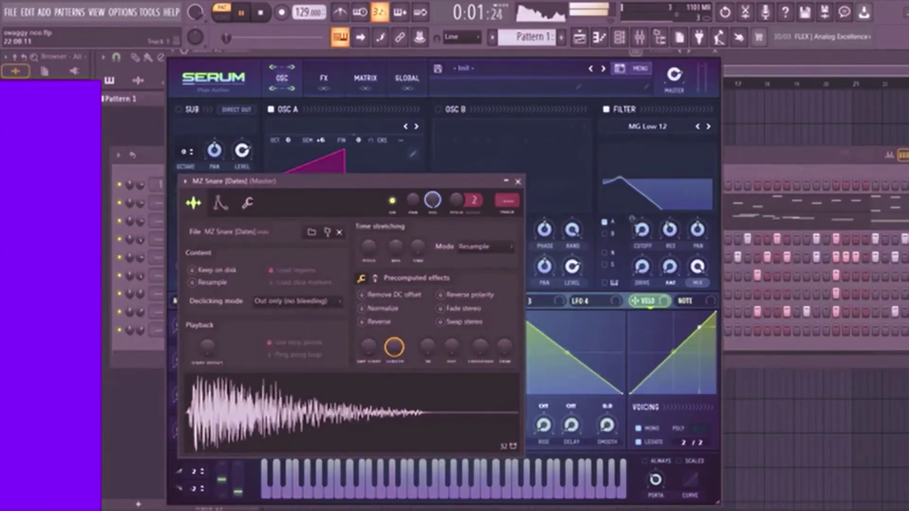
# In swaggy rico.flp, open Serum #2's notes in the piano roll from the channel rack and play the melody from bar 2.
pyautogui.click(579, 38)
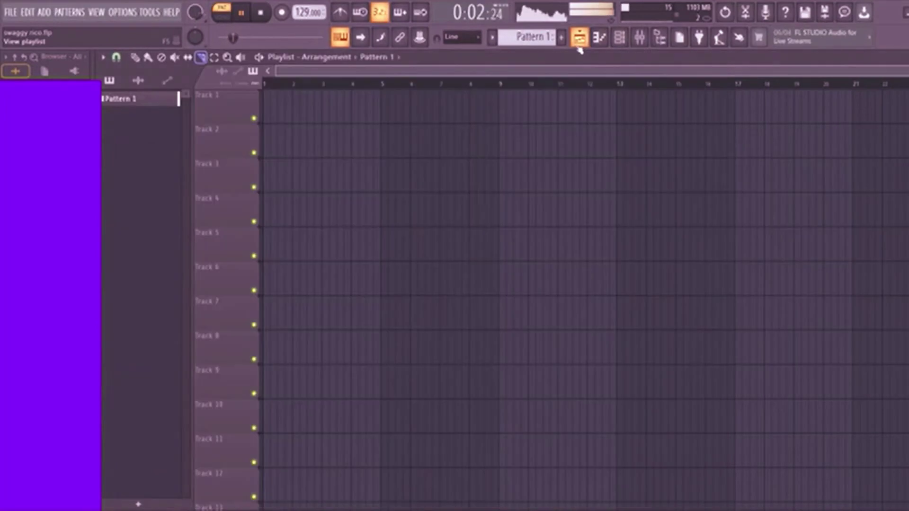
pyautogui.click(626, 41)
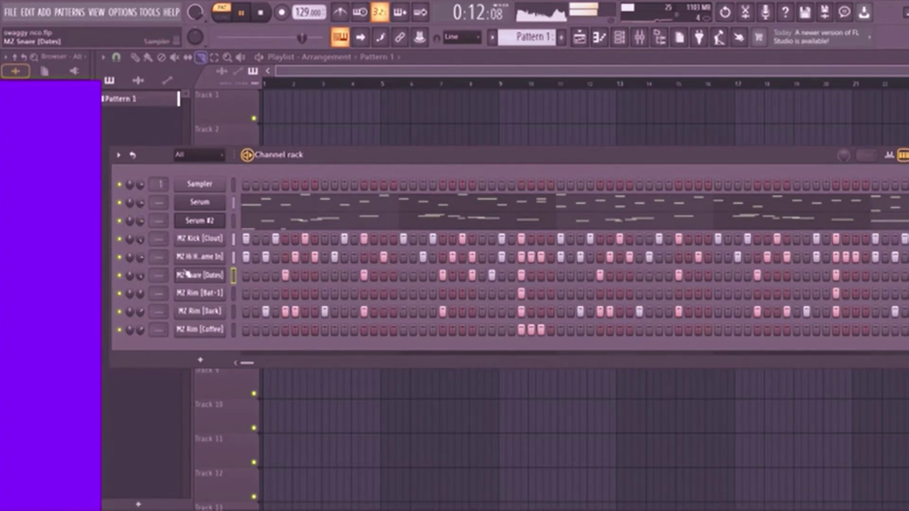
pyautogui.click(278, 221)
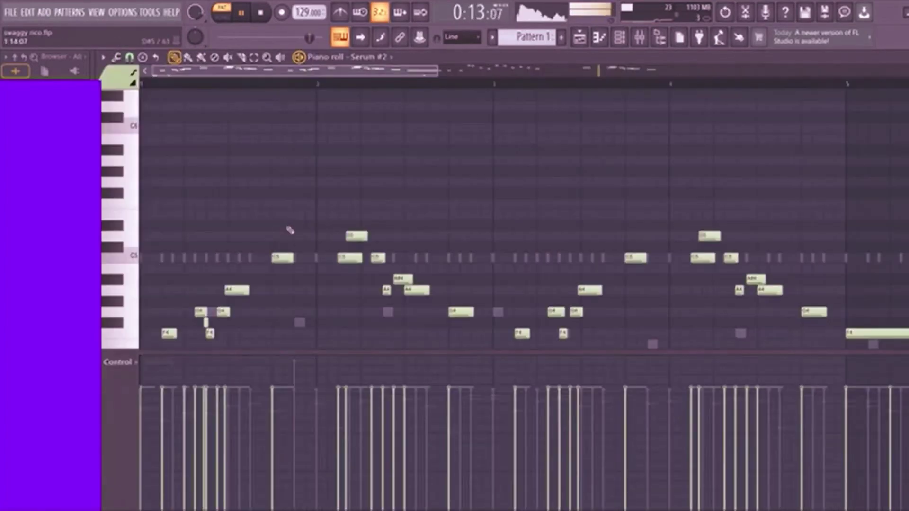
pyautogui.click(315, 82)
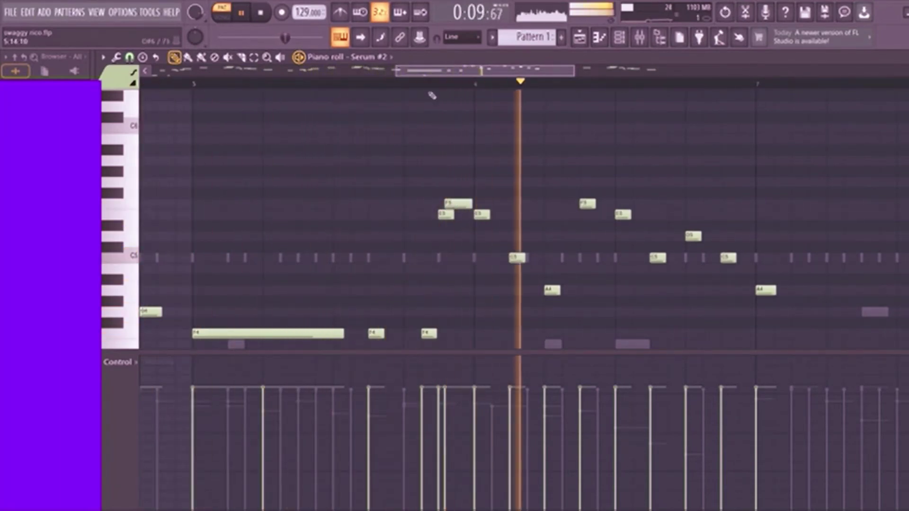
# Move the E5, F5, E5 note group around the start of bar 6 one step later and replay the passage.
pyautogui.click(369, 84)
pyautogui.moveTo(459, 204)
pyautogui.mouseDown()
pyautogui.moveTo(472, 204)
pyautogui.moveTo(462, 214)
pyautogui.moveTo(479, 206)
pyautogui.moveTo(462, 216)
pyautogui.mouseUp()
pyautogui.press('space')
pyautogui.click(478, 216)
pyautogui.press('space')
pyautogui.press('space')
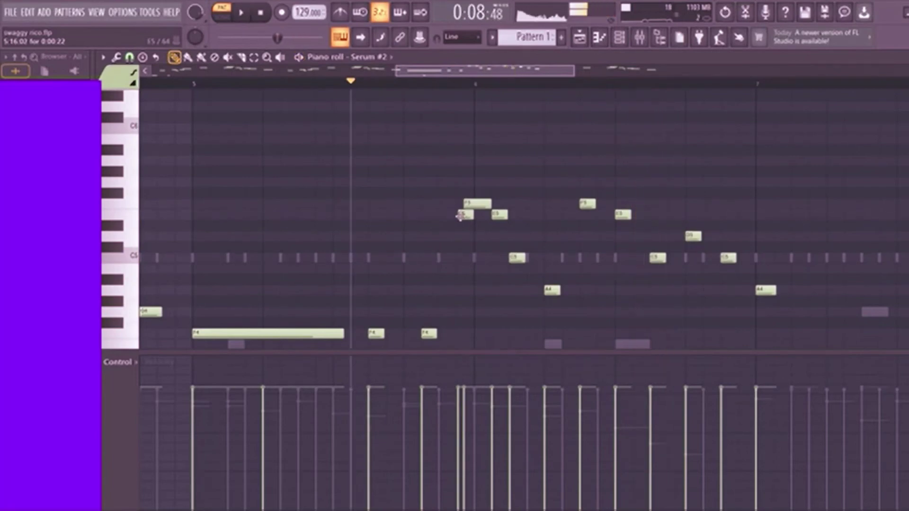
# Shift the second F5 in bar 6 about half a step earlier and add a short E5 just before it.
pyautogui.press('space')
pyautogui.moveTo(587, 204)
pyautogui.mouseDown()
pyautogui.moveTo(605, 204)
pyautogui.moveTo(565, 204)
pyautogui.moveTo(573, 208)
pyautogui.mouseUp()
pyautogui.press('space')
pyautogui.press('space')
pyautogui.click(566, 215)
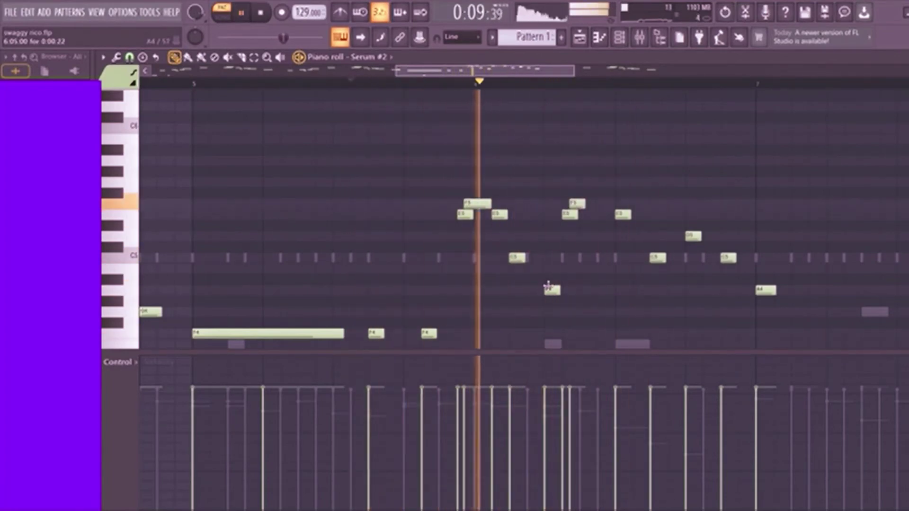
# Move the first A4 note in bar 6 about one step earlier and replay the passage.
pyautogui.press('space')
pyautogui.moveTo(536, 283); pyautogui.dragTo(534, 284)
pyautogui.press('space')
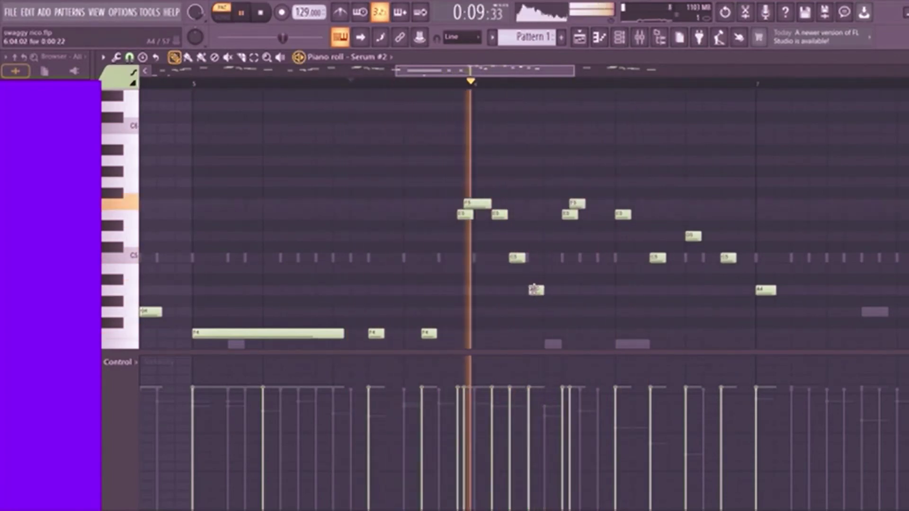
pyautogui.press('space')
pyautogui.press('space')
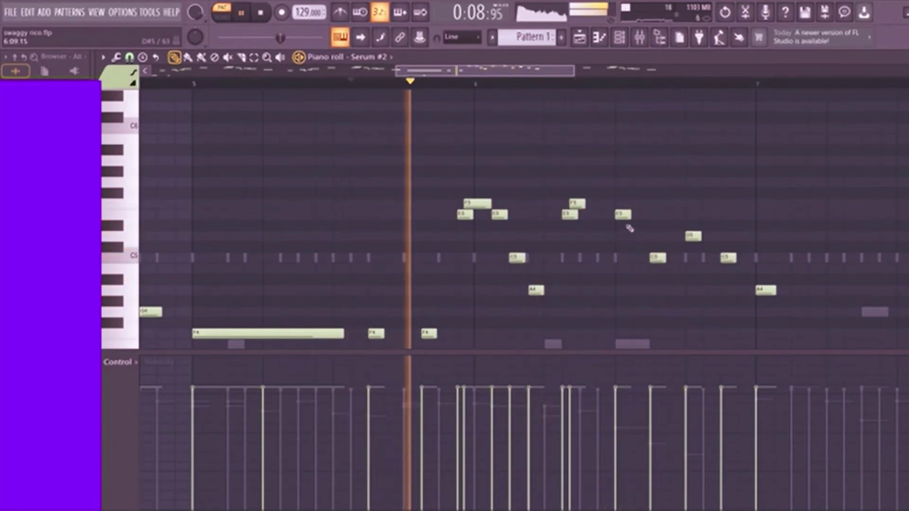
# Move the E5 after the second F5 and the following C5 in bar 6 one step earlier, and add an A4 at step 11.
pyautogui.moveTo(623, 215); pyautogui.dragTo(604, 214)
pyautogui.press('space')
pyautogui.press('space')
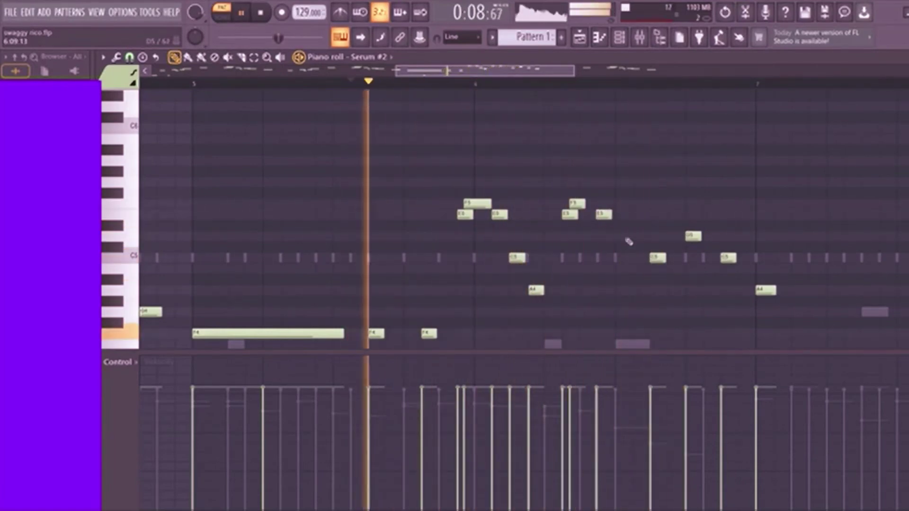
pyautogui.moveTo(654, 258); pyautogui.dragTo(637, 256)
pyautogui.press('space')
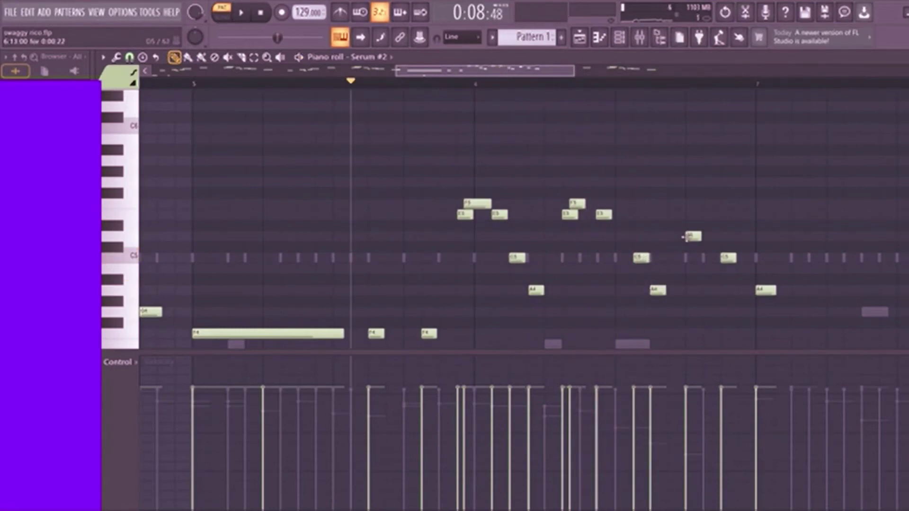
# Start the D5 in bar 6 slightly earlier with a longer length, add a C5 just before it, and replay.
pyautogui.press('space')
pyautogui.moveTo(674, 237); pyautogui.dragTo(694, 238)
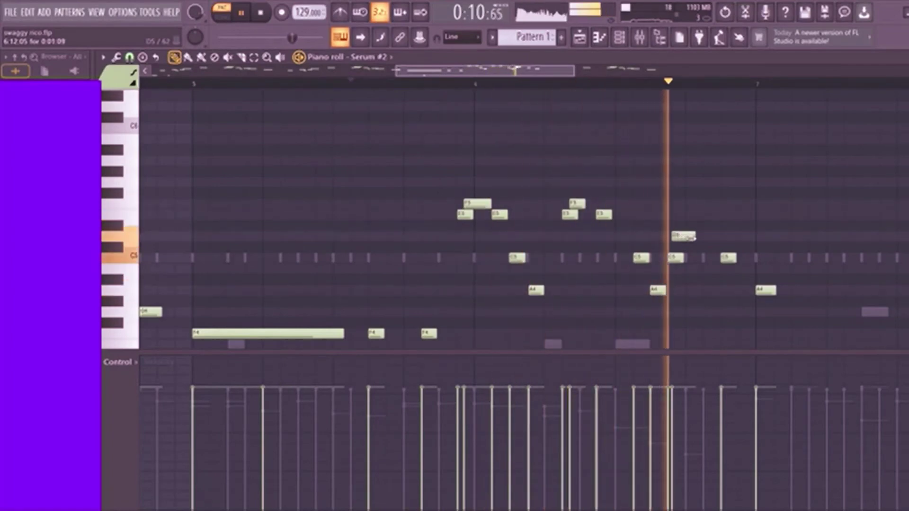
pyautogui.press('space')
pyautogui.press('space')
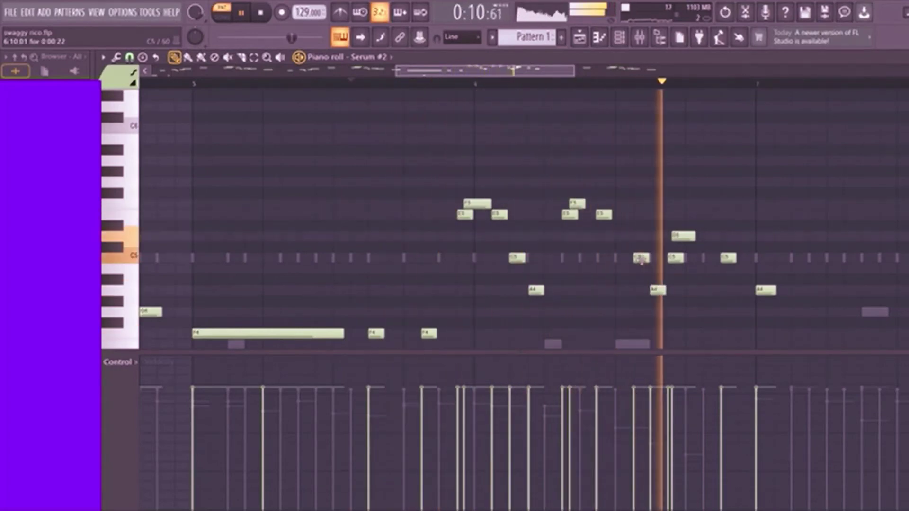
# Delete the C5 at step 10 of bar 6 and lengthen the following A4 so it starts at step 10.
pyautogui.press('space')
pyautogui.press('space')
pyautogui.rightClick(641, 259)
pyautogui.moveTo(655, 288)
pyautogui.mouseDown()
pyautogui.moveTo(639, 287)
pyautogui.moveTo(653, 290)
pyautogui.mouseUp()
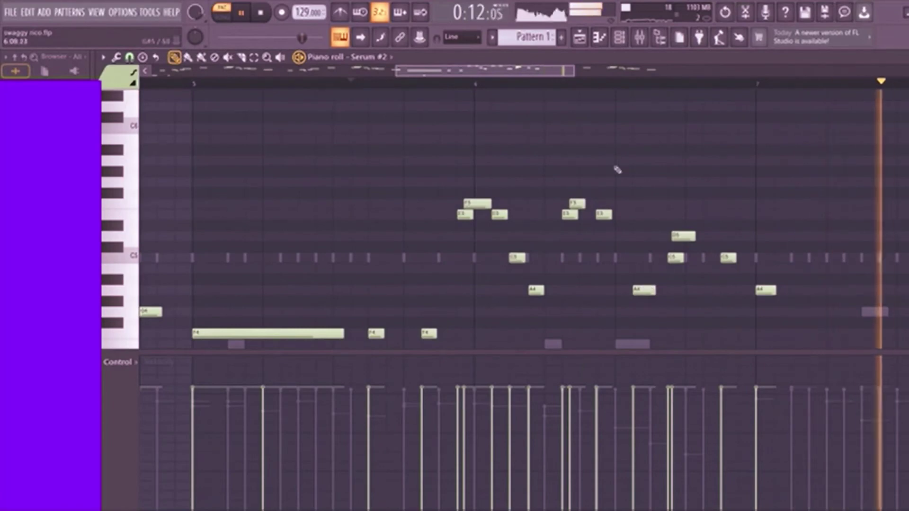
# Play back the melody and check the revised bar 5 to 7 notes against the opening bars.
pyautogui.moveTo(394, 71); pyautogui.dragTo(152, 71)
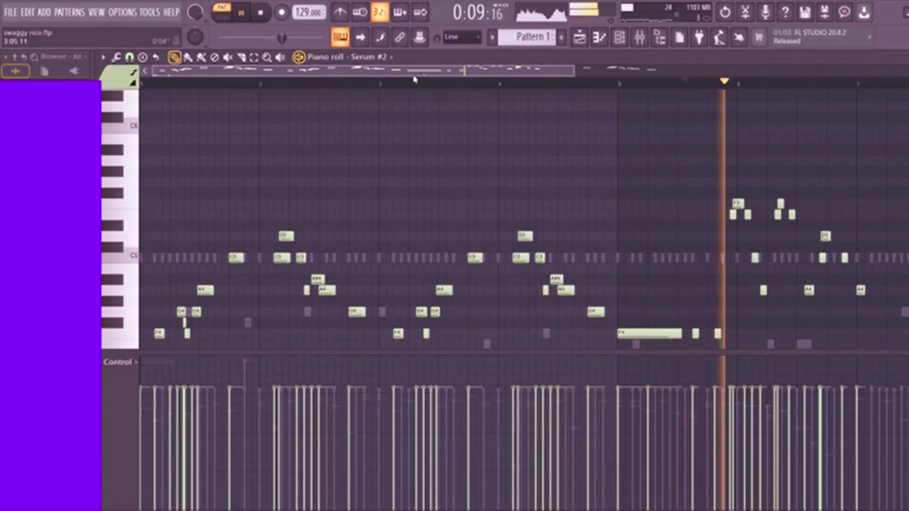
pyautogui.moveTo(418, 72); pyautogui.dragTo(452, 72)
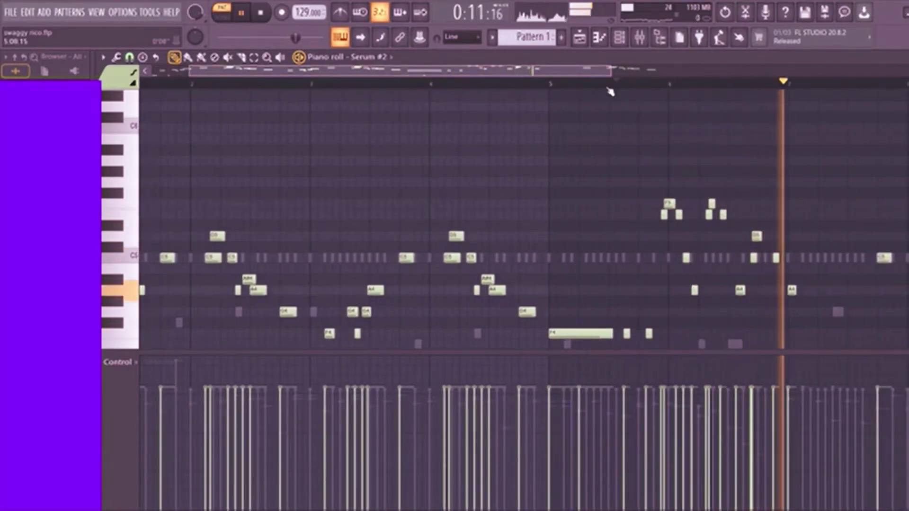
pyautogui.click(612, 84)
pyautogui.moveTo(595, 74); pyautogui.dragTo(627, 76)
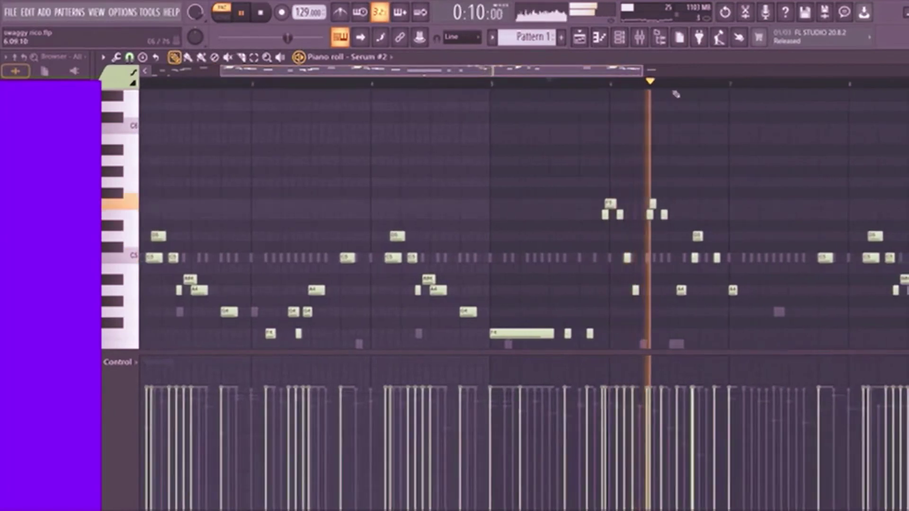
pyautogui.scroll(3, 666, 114)
pyautogui.press('space')
pyautogui.press('space')
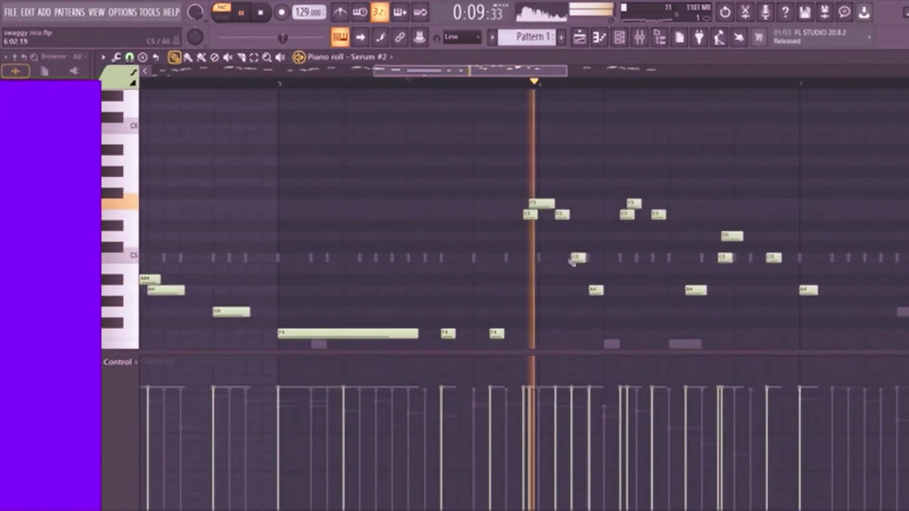
# Try the first C5 in bar 6 as a D5 and replay the passage.
pyautogui.press('space')
pyautogui.press('space')
pyautogui.press('space')
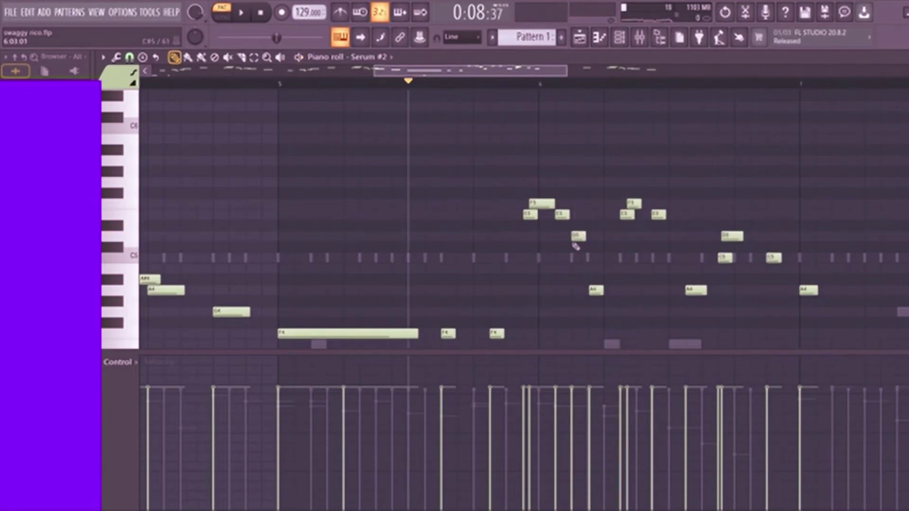
pyautogui.press('space')
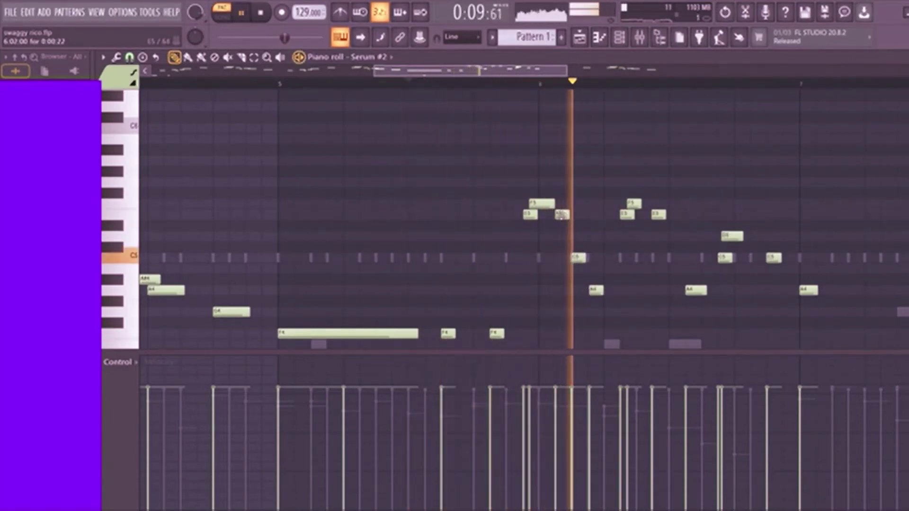
# Add a short D5 at step 3 of bar 6, directly above the C5, and replay the passage.
pyautogui.press('space')
pyautogui.press('space')
pyautogui.click(577, 235)
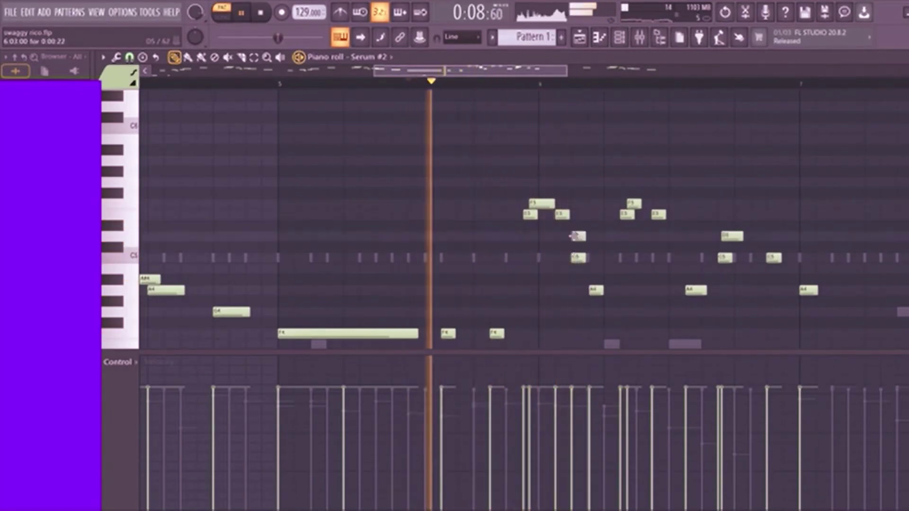
pyautogui.press('space')
pyautogui.press('space')
# Start the C5 beneath the new D5 slightly later at 6:03:06 with a length of 0:19, and replay.
pyautogui.moveTo(578, 258); pyautogui.dragTo(585, 259)
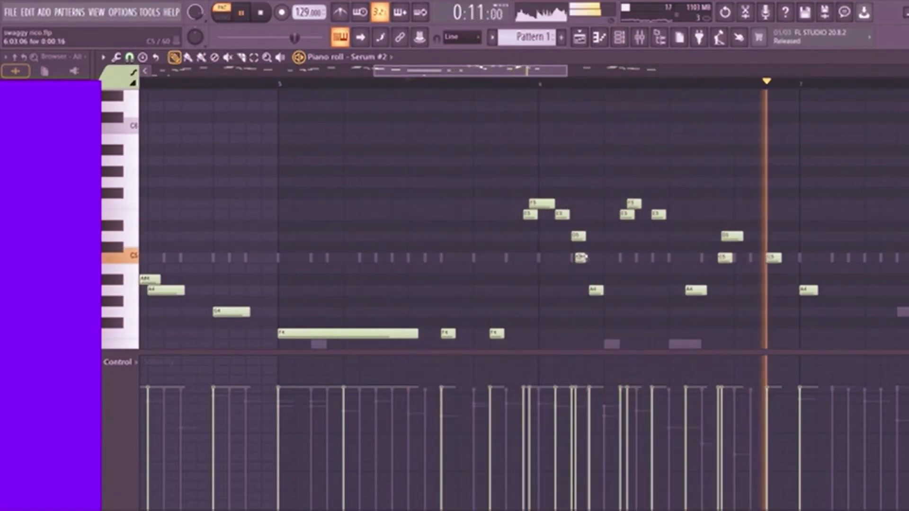
pyautogui.press('space')
pyautogui.press('space')
pyautogui.moveTo(584, 256); pyautogui.dragTo(587, 256)
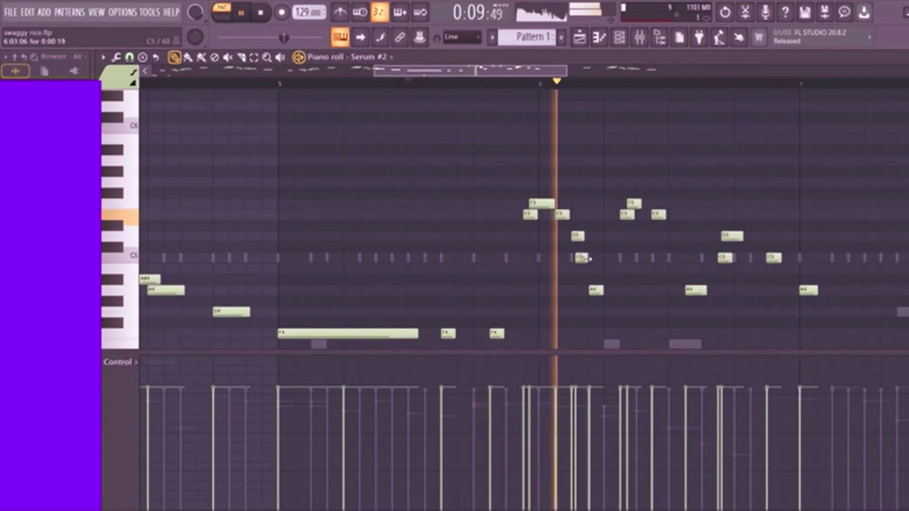
pyautogui.press('space')
pyautogui.press('space')
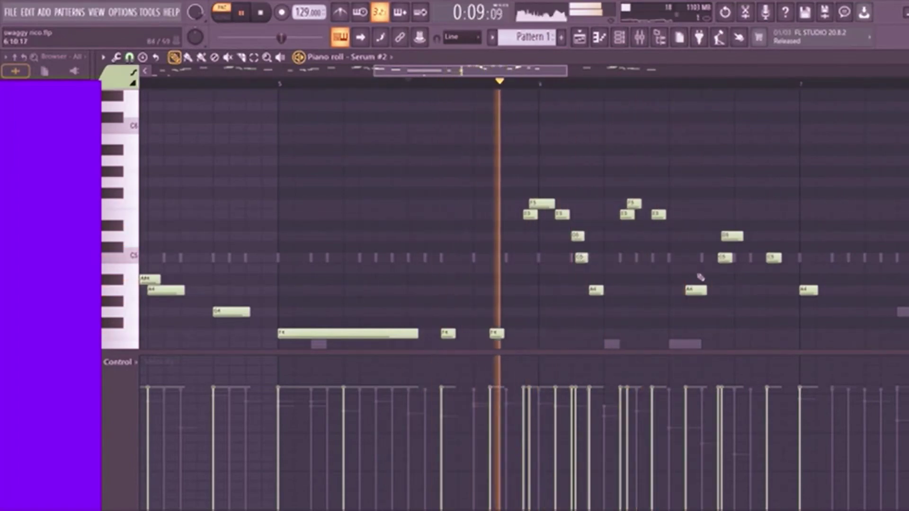
# Replace the A4 at step 10 of bar 6 with a short D5 followed closely by a longer C5, and replay.
pyautogui.press('space')
pyautogui.moveTo(697, 284); pyautogui.dragTo(694, 251)
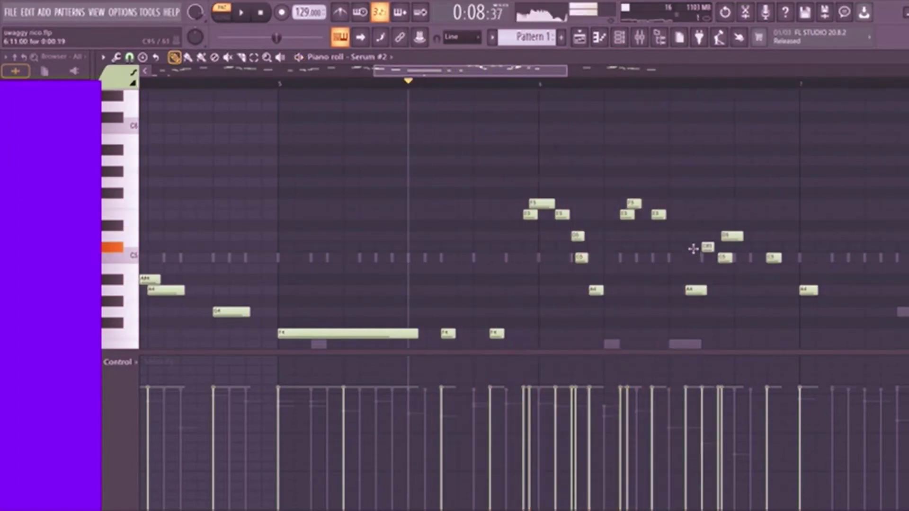
pyautogui.press('space')
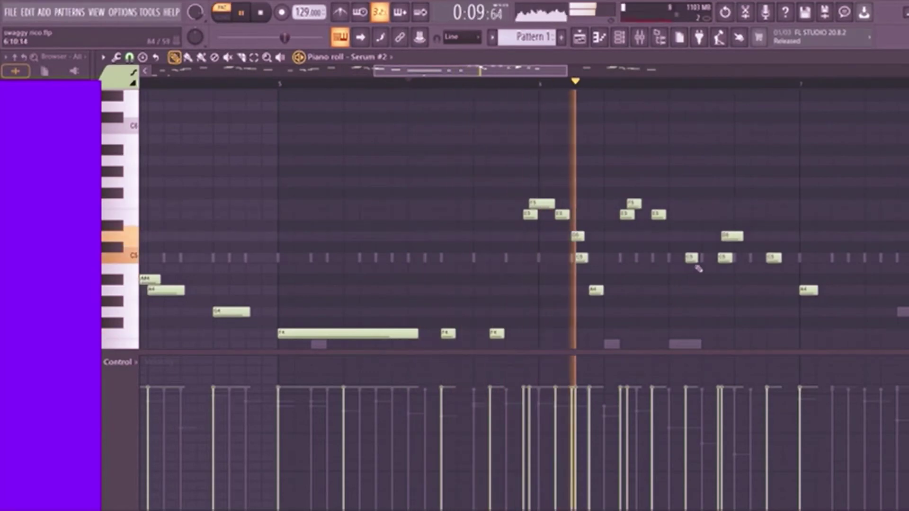
pyautogui.click(692, 235)
pyautogui.moveTo(692, 256)
pyautogui.mouseDown()
pyautogui.moveTo(696, 237)
pyautogui.moveTo(706, 259)
pyautogui.mouseUp()
pyautogui.press('space')
pyautogui.press('space')
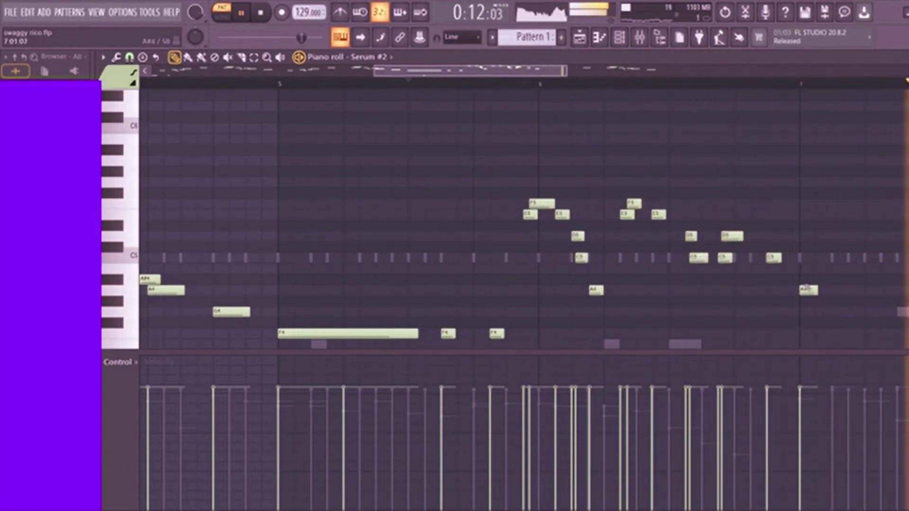
# Add an A#4 at the start of bar 7 and make the A4 beneath it longer, starting about half a step later.
pyautogui.press('space')
pyautogui.click(800, 279)
pyautogui.press('space')
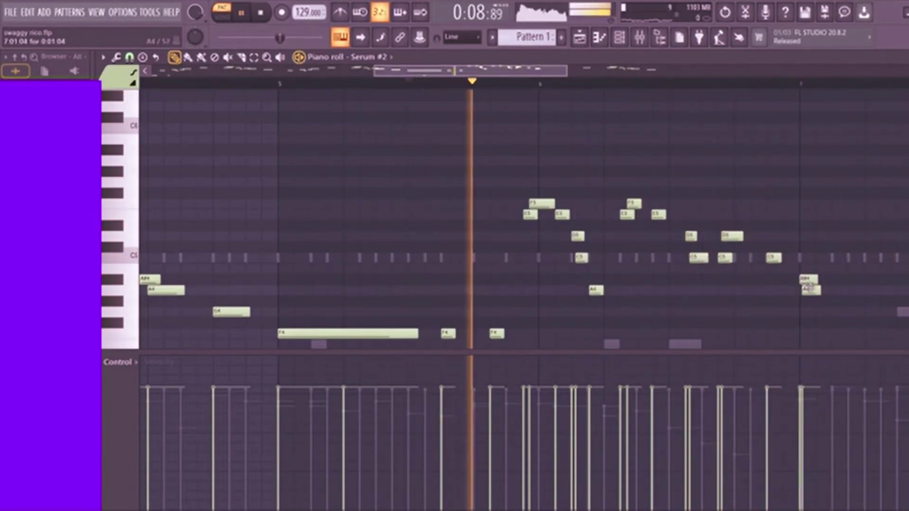
pyautogui.moveTo(808, 290); pyautogui.dragTo(836, 292)
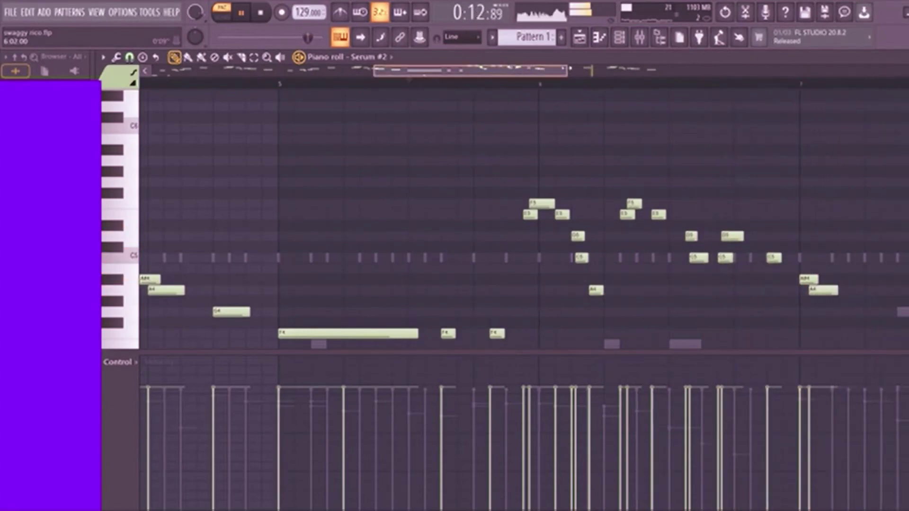
# Show the channel rack and play the whole pattern from the beginning to check the reworked melody with the drums.
pyautogui.moveTo(568, 71); pyautogui.dragTo(743, 156)
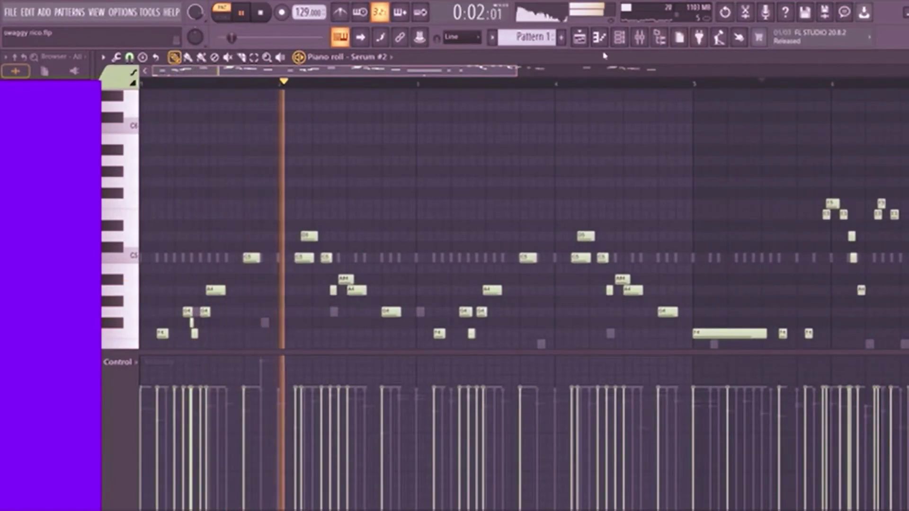
pyautogui.press('F6')
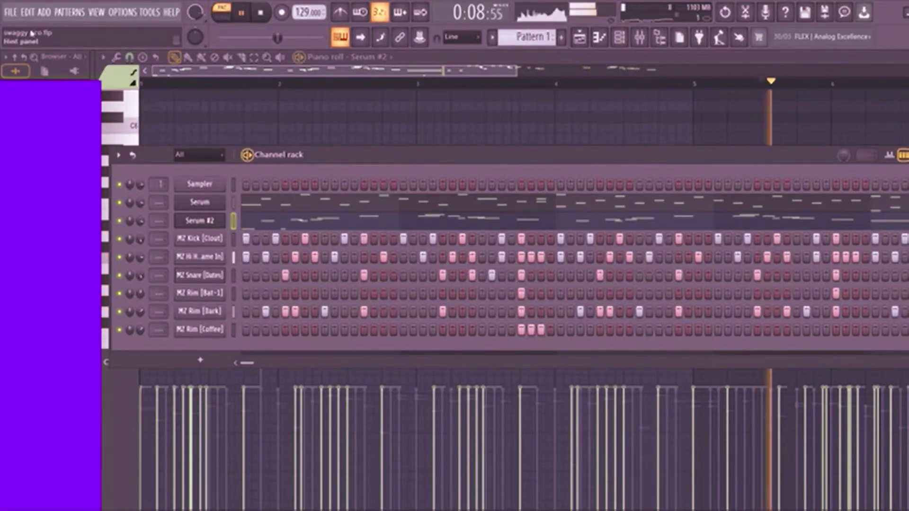
pyautogui.click(264, 15)
pyautogui.press('space')
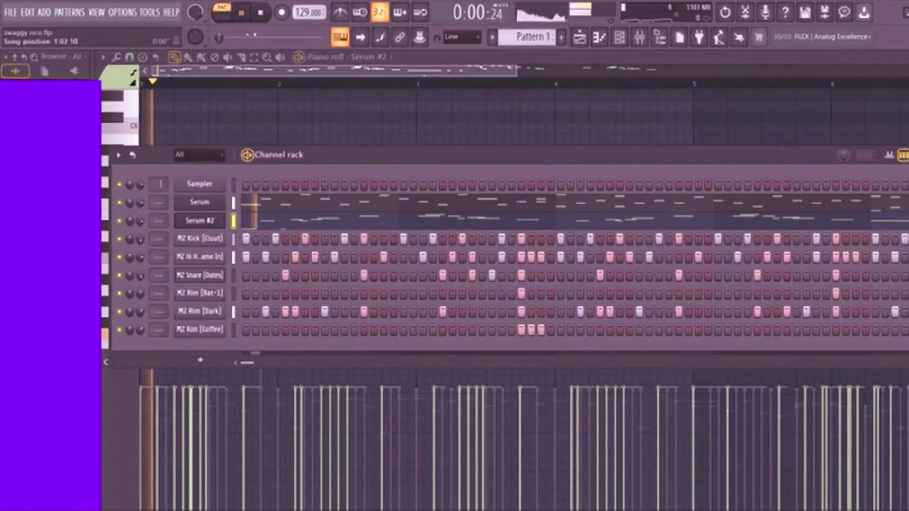
pyautogui.press('space')
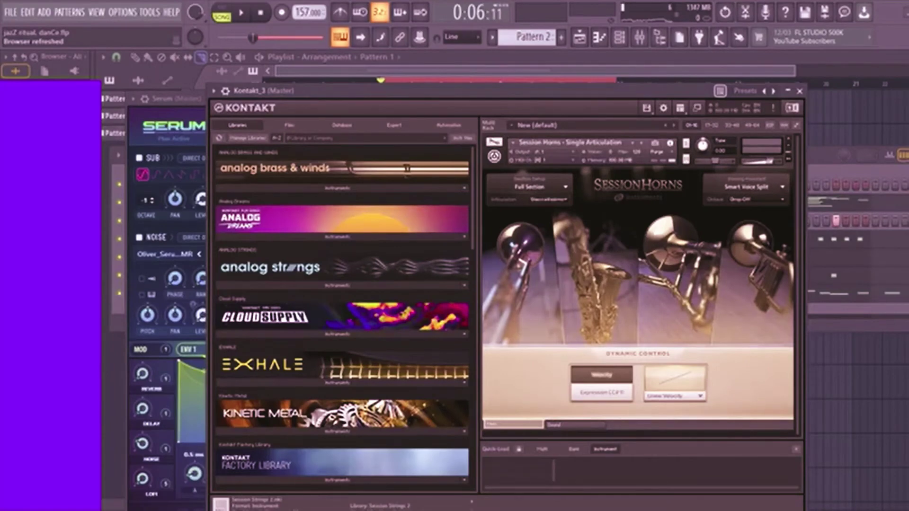
# In jazZ ritual danCe.flp, mute Kontakt_3 during playback and add an Omnisphere channel with the Human Voices patch Boys Choir Ah-Eh-Ee-Oo.
pyautogui.click(814, 159)
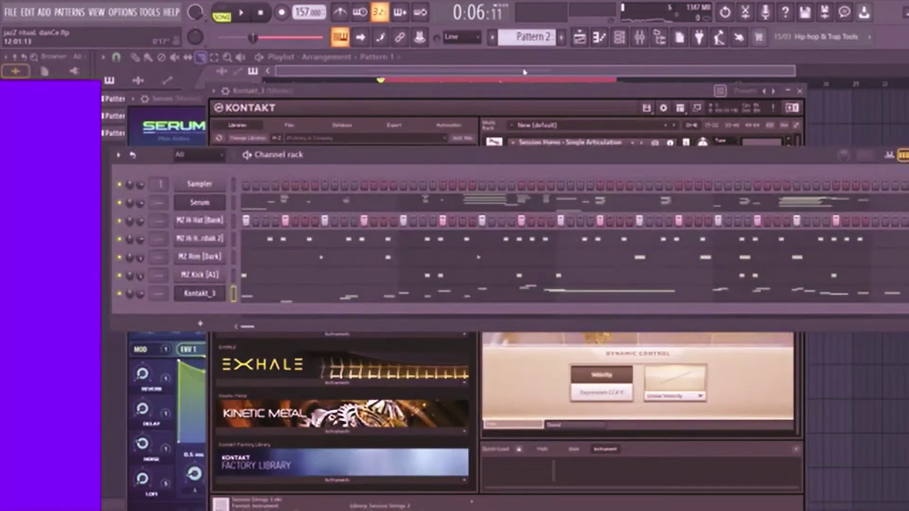
pyautogui.click(242, 15)
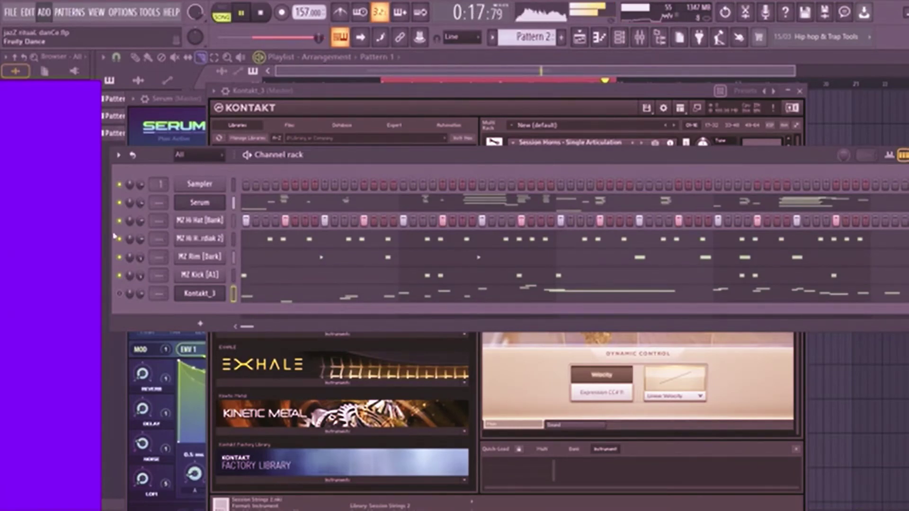
pyautogui.click(190, 15)
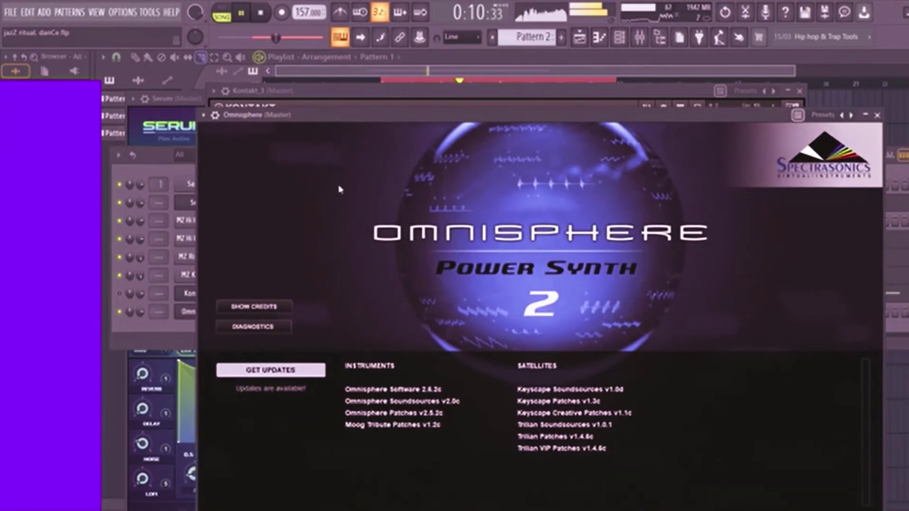
pyautogui.click(339, 189)
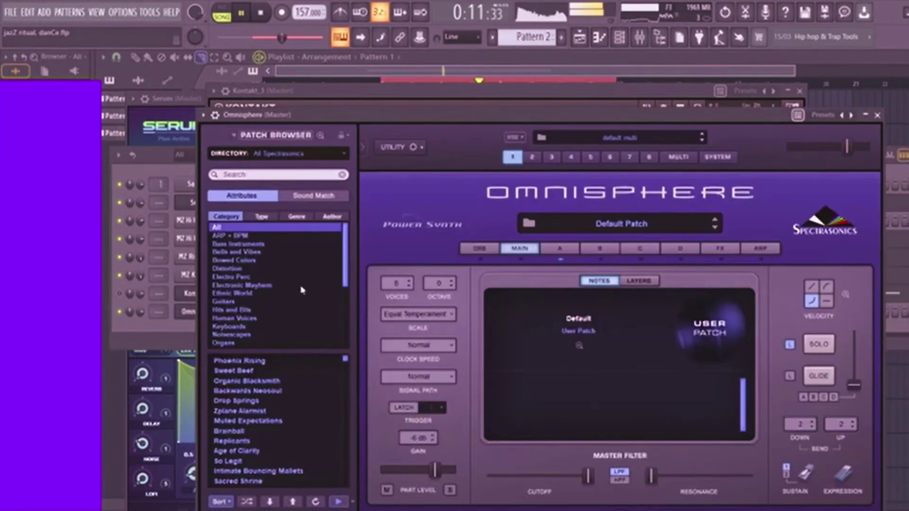
pyautogui.click(230, 318)
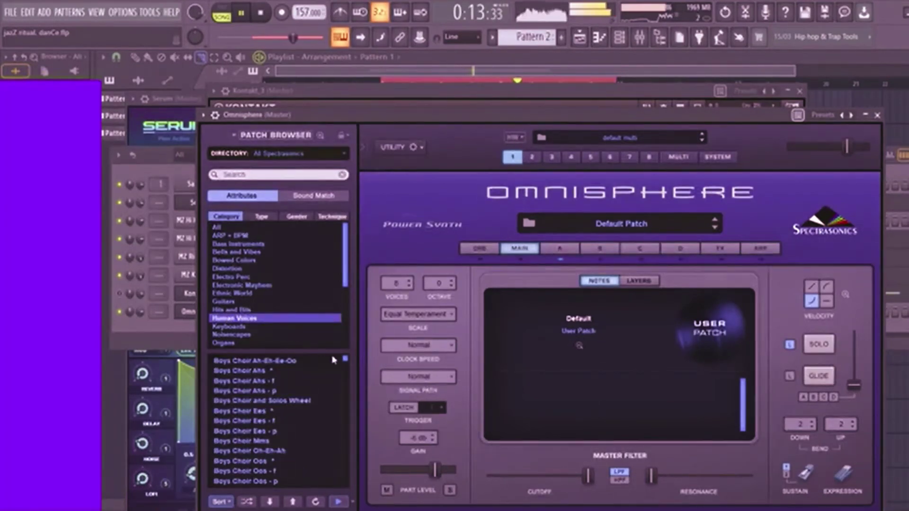
pyautogui.click(293, 363)
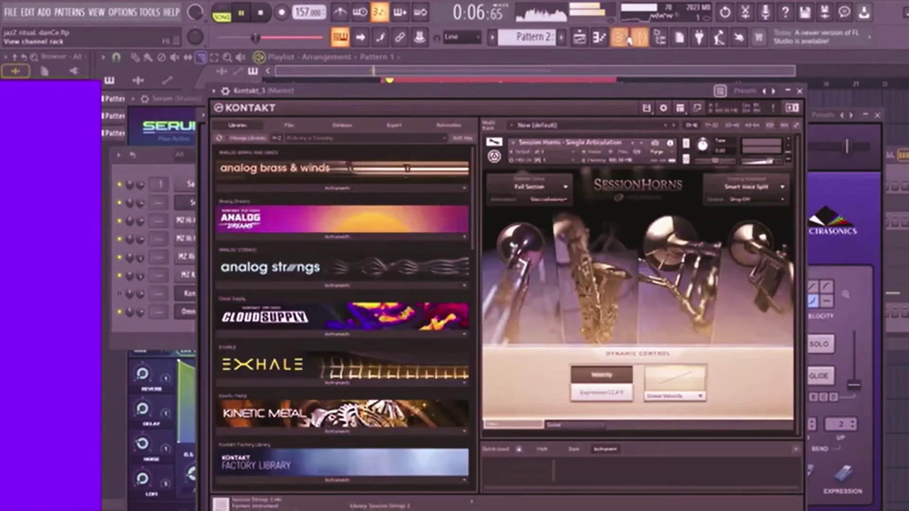
# Return to the channel rack, unmute Kontakt_3 during playback and slightly adjust its volume.
pyautogui.press('F6')
pyautogui.press('space')
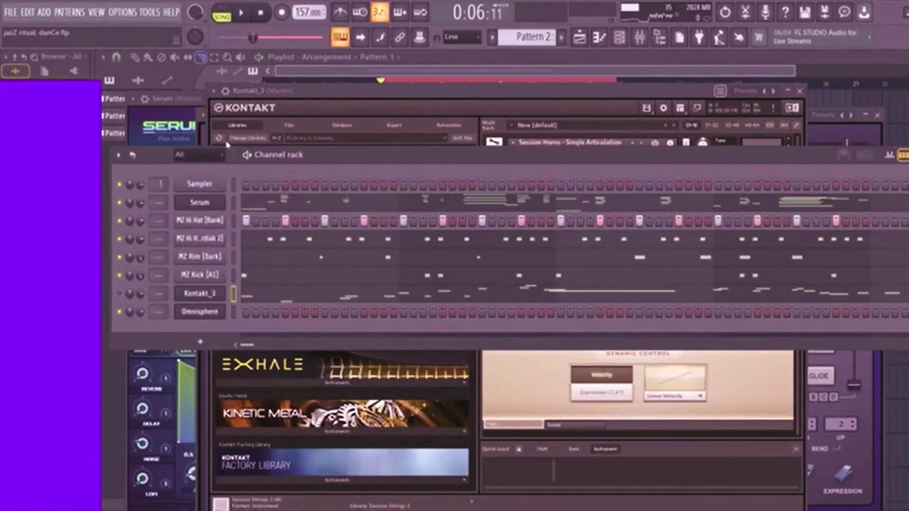
pyautogui.press('space')
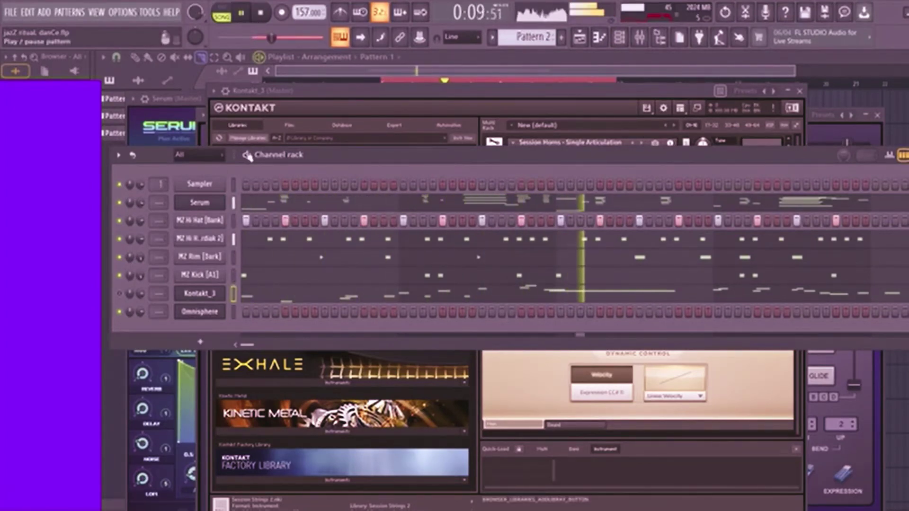
pyautogui.click(120, 294)
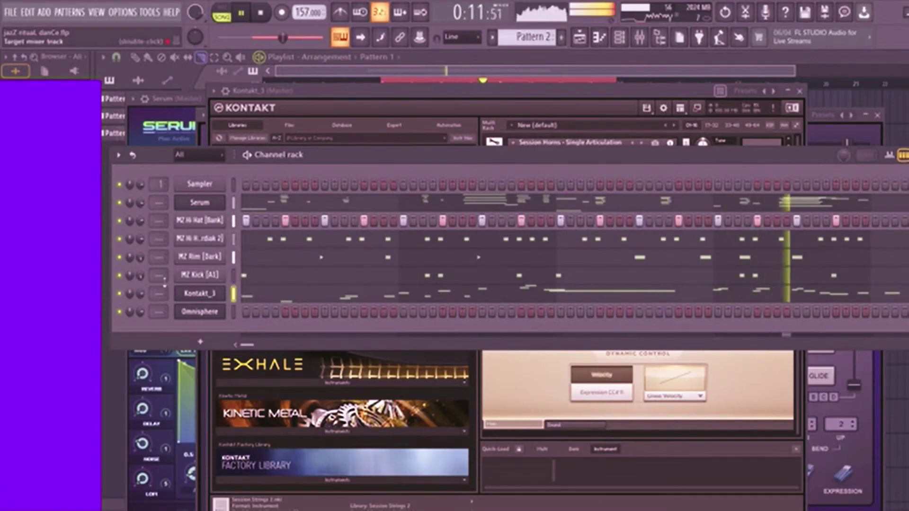
pyautogui.moveTo(141, 293); pyautogui.dragTo(141, 295)
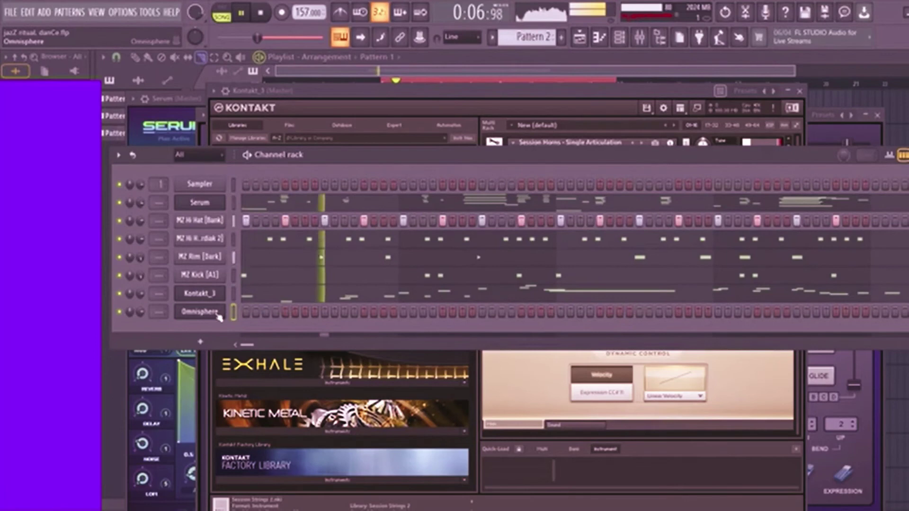
# Record a live note part on the Omnisphere channel over the song loop starting at bar 5.
pyautogui.press('space')
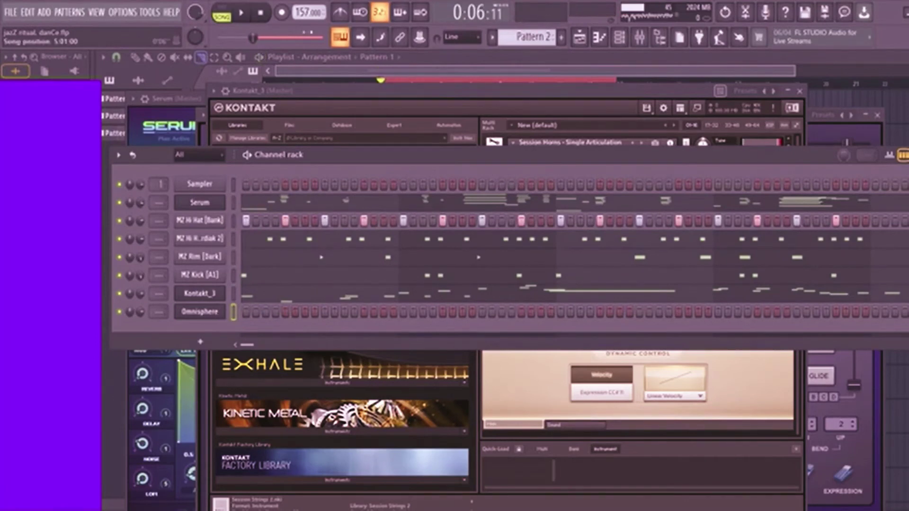
pyautogui.click(242, 19)
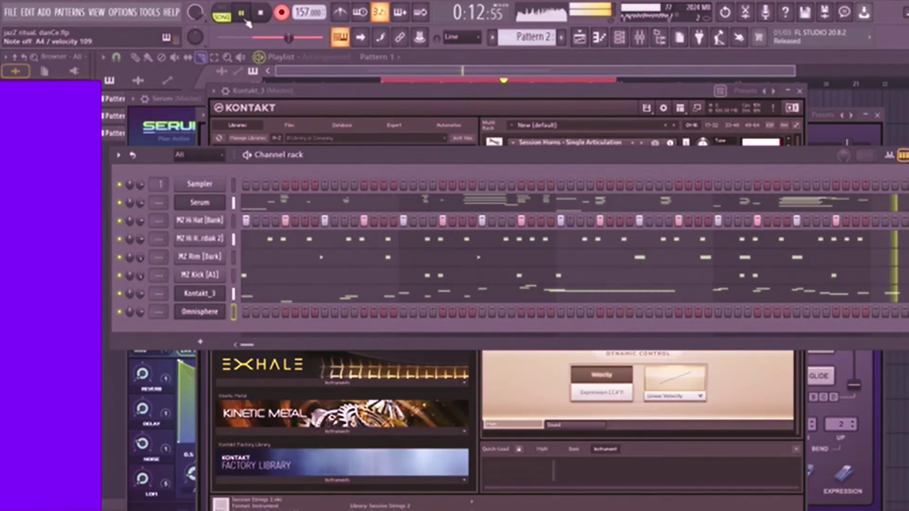
pyautogui.press('space')
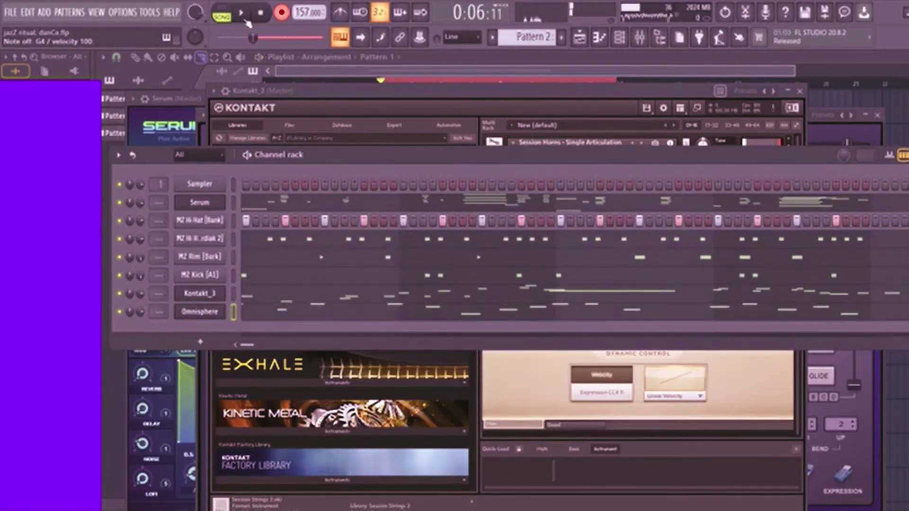
# Undo the last recorded take and record a new note part on the Omnisphere channel over the song loop from bar 5.
pyautogui.hotkey('ctrl', 'z')
pyautogui.press('space')
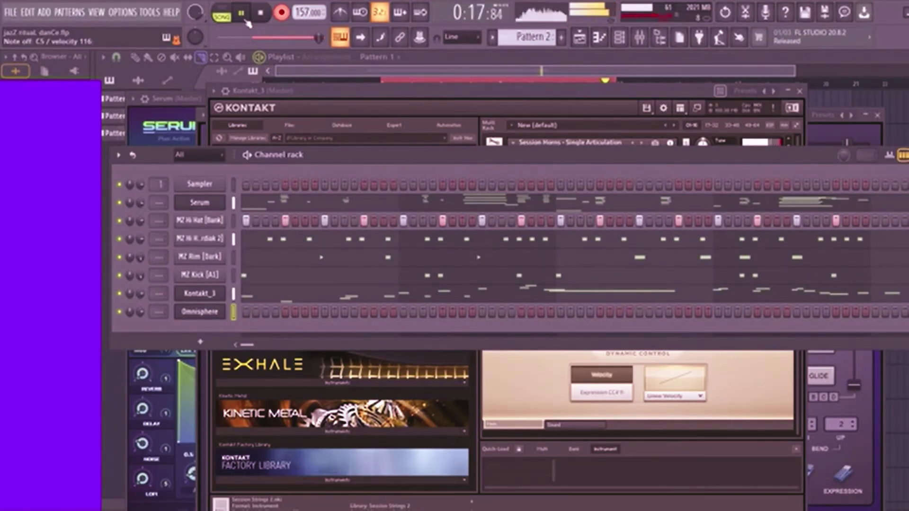
pyautogui.click(247, 22)
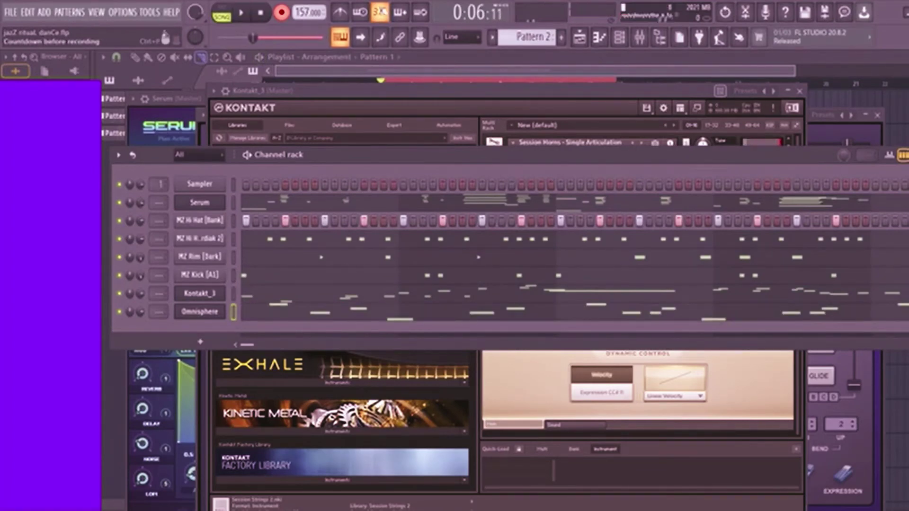
# With recording off, open the Omnisphere notes in the piano roll, shift them all slightly later and add an A4 note at bar 1.
pyautogui.click(282, 13)
pyautogui.press('space')
pyautogui.click(355, 316)
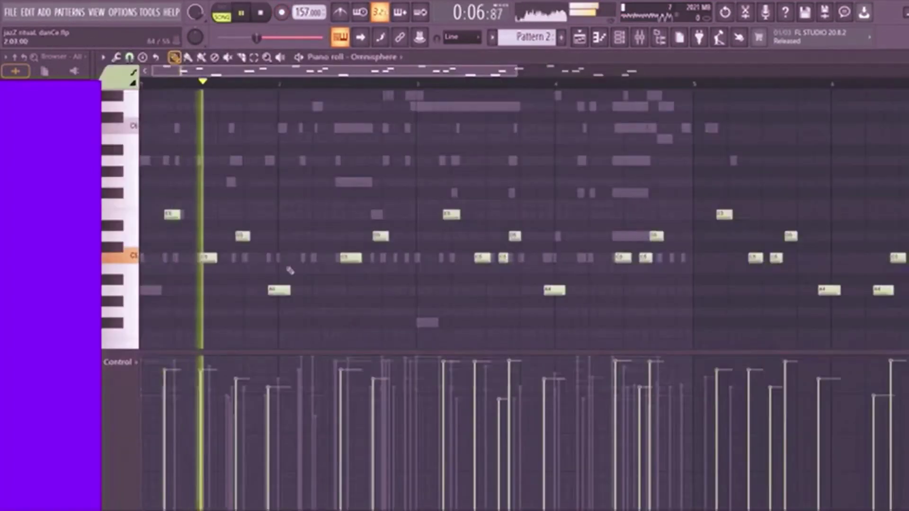
pyautogui.hotkey('ctrl', 'a')
pyautogui.moveTo(171, 217); pyautogui.dragTo(181, 219)
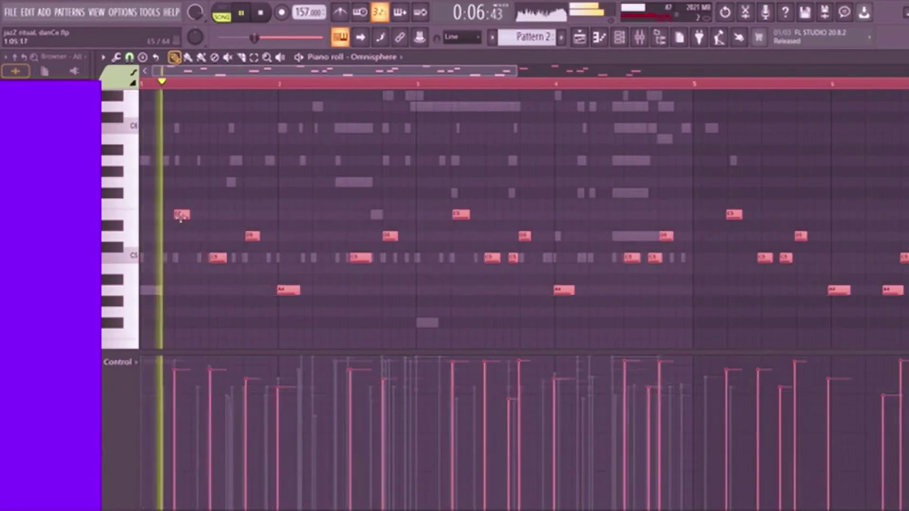
pyautogui.press('space')
pyautogui.moveTo(162, 280); pyautogui.dragTo(145, 290)
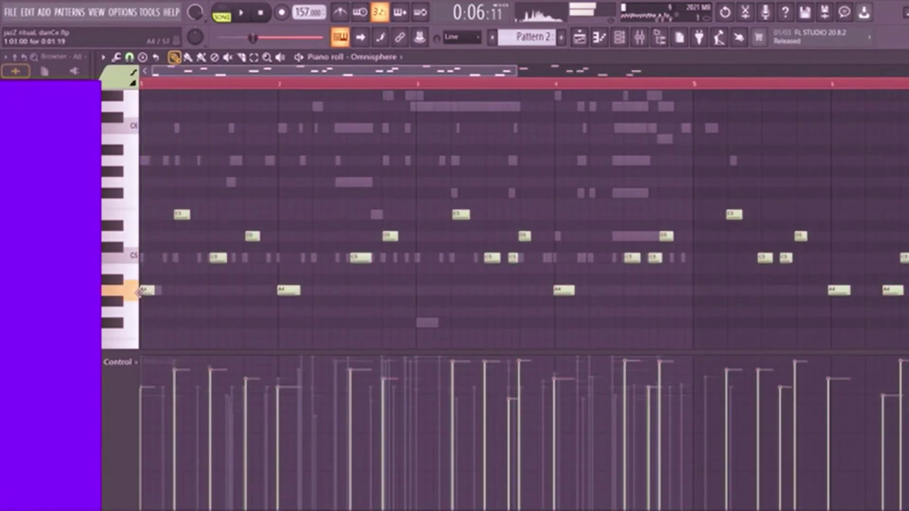
# In bar 1, move the C5 note slightly earlier, add a second C5, and move the A4 at bar 2 earlier and lengthen it.
pyautogui.press('space')
pyautogui.moveTo(218, 258)
pyautogui.mouseDown()
pyautogui.moveTo(199, 259)
pyautogui.moveTo(211, 259)
pyautogui.mouseUp()
pyautogui.click(234, 257)
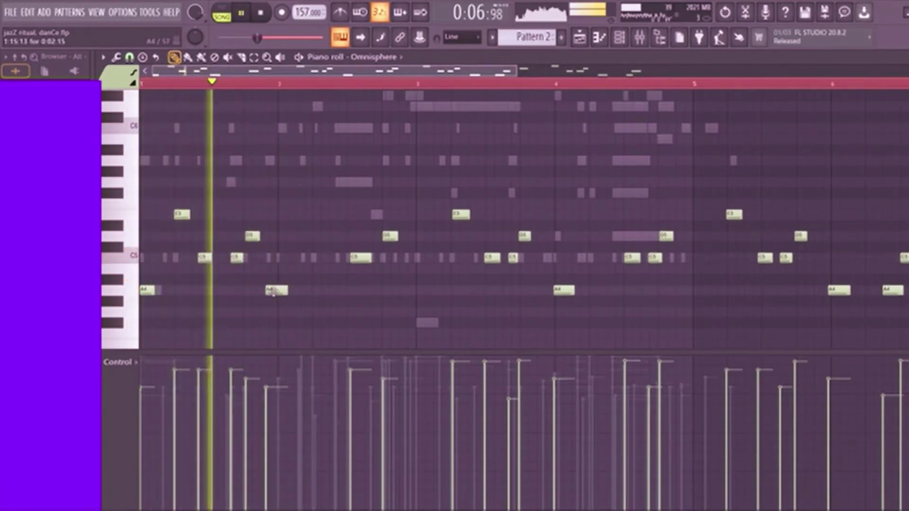
pyautogui.moveTo(293, 290); pyautogui.dragTo(286, 291)
pyautogui.press('space')
pyautogui.press('space')
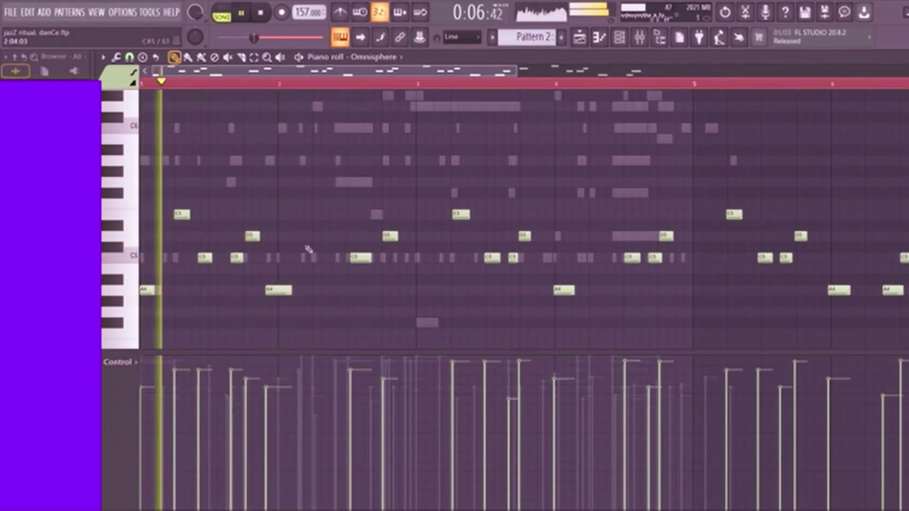
# In bar 2, add an E5 note, move and shorten the C5 after it, and add a second C5 before the D5.
pyautogui.click(318, 214)
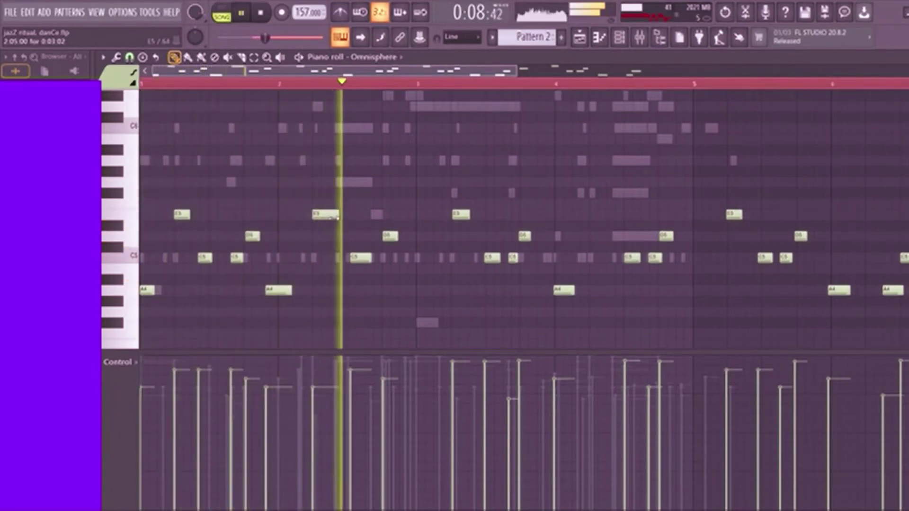
pyautogui.moveTo(358, 257); pyautogui.dragTo(346, 259)
pyautogui.press('space')
pyautogui.press('space')
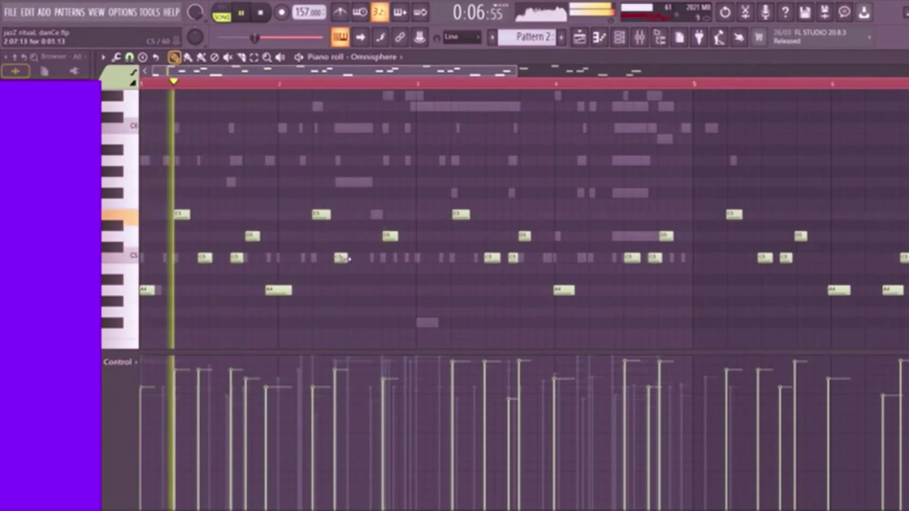
pyautogui.click(370, 258)
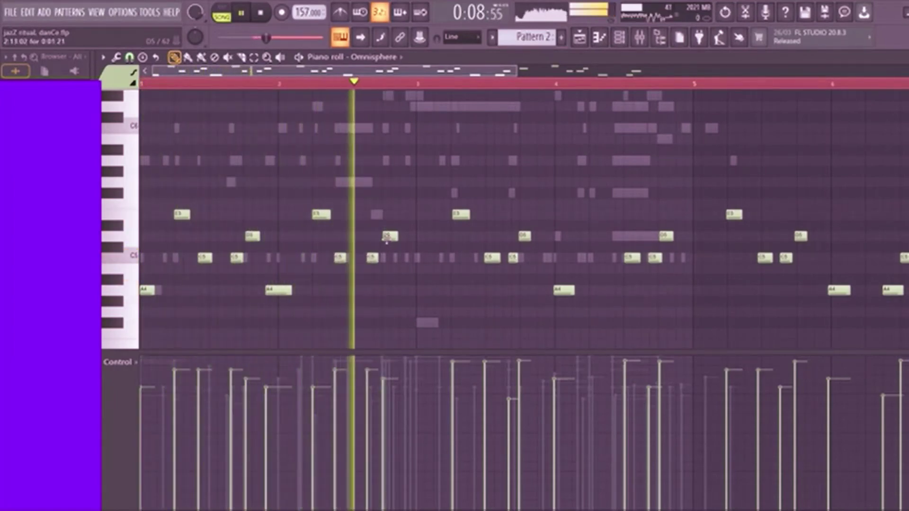
# Add a note just before bar 3, lower it to F#4 and stretch it into bar 3.
pyautogui.press('space')
pyautogui.click(401, 312)
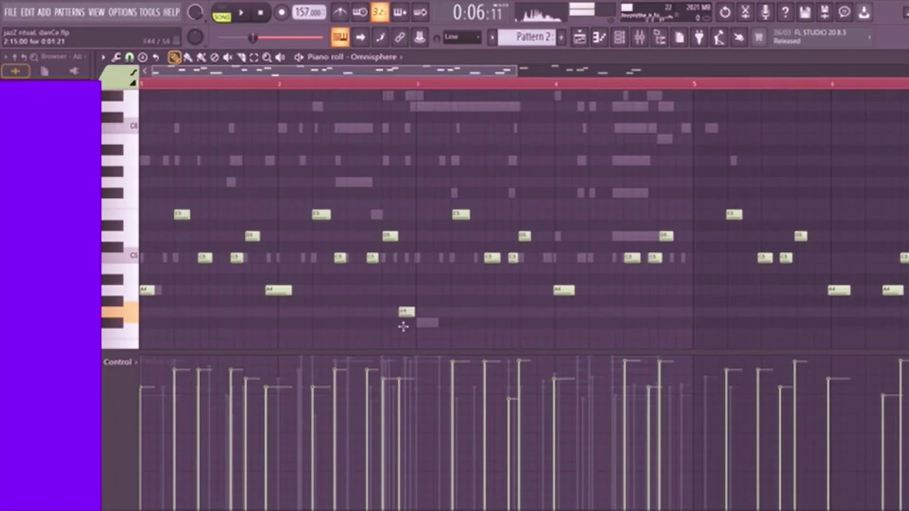
pyautogui.press('space')
pyautogui.moveTo(404, 313); pyautogui.dragTo(441, 325)
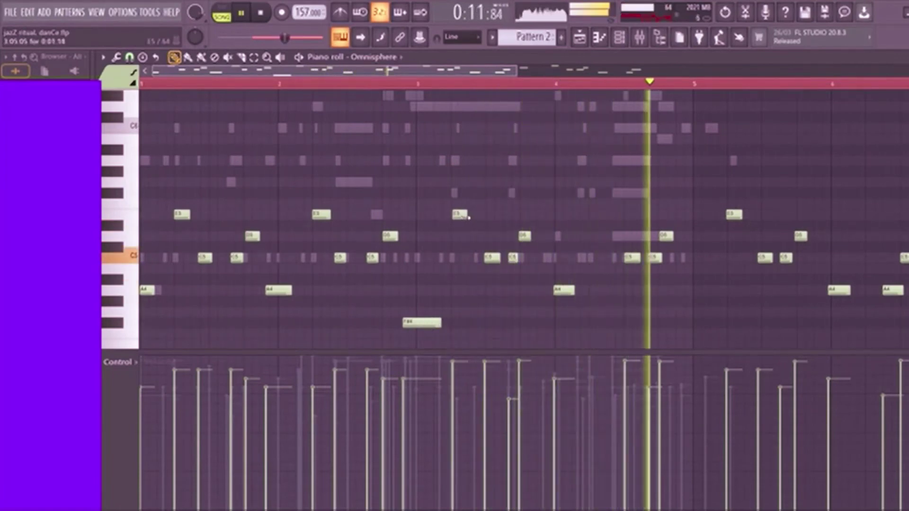
# Tighten the bar 3 phrase by shortening the E5, moving the first C5 earlier and shortened, and nudging the following C5 and D5 notes.
pyautogui.click(379, 85)
pyautogui.press('space')
pyautogui.press('space')
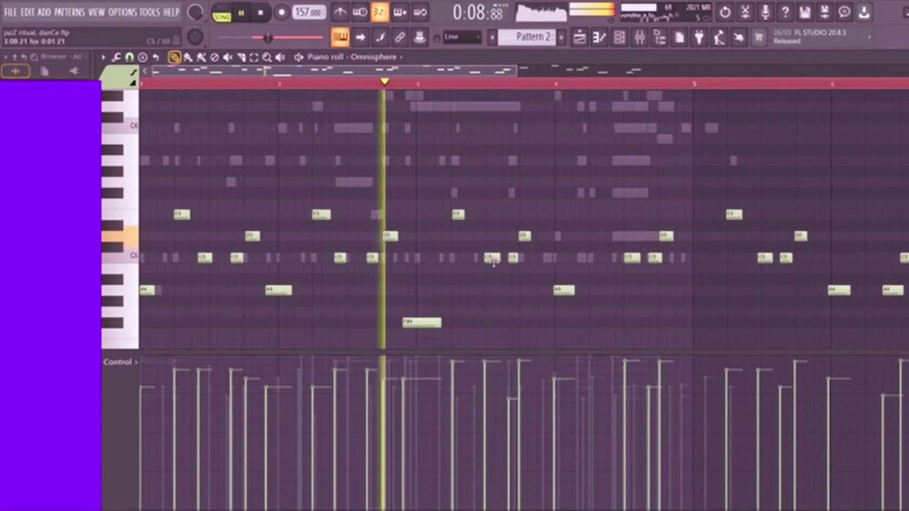
pyautogui.moveTo(492, 260); pyautogui.dragTo(480, 258)
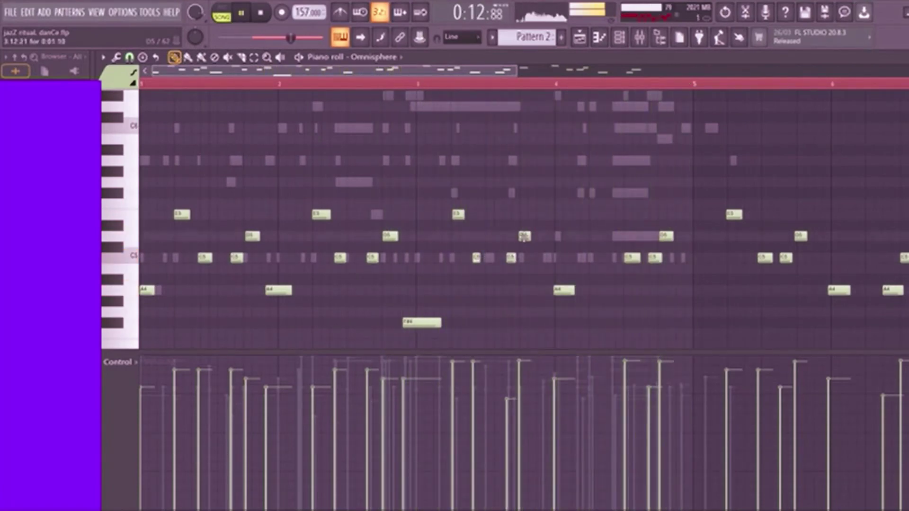
pyautogui.moveTo(523, 237); pyautogui.dragTo(525, 236)
pyautogui.press('space')
pyautogui.press('space')
# Lower the A4 note at bar 4 to F#4, start it slightly earlier and lengthen it into the bar.
pyautogui.moveTo(561, 290); pyautogui.dragTo(551, 323)
pyautogui.press('space')
pyautogui.press('space')
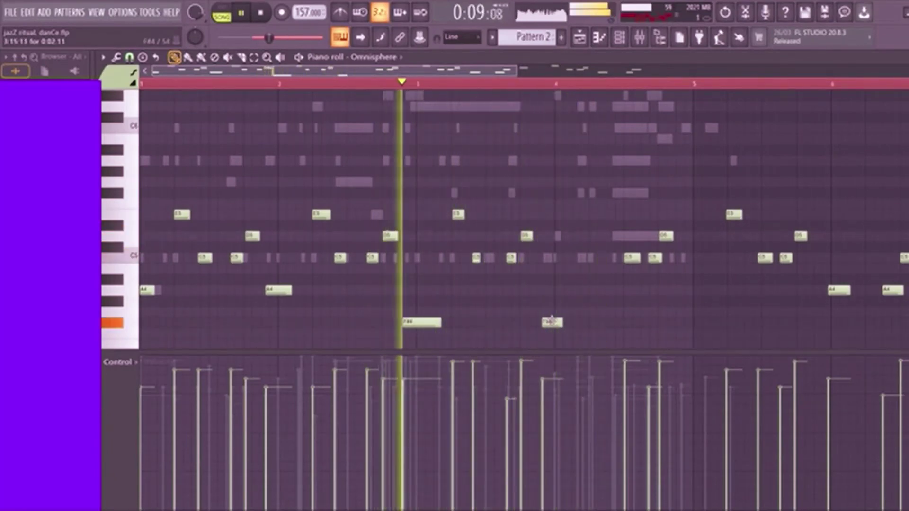
pyautogui.moveTo(561, 323); pyautogui.dragTo(577, 323)
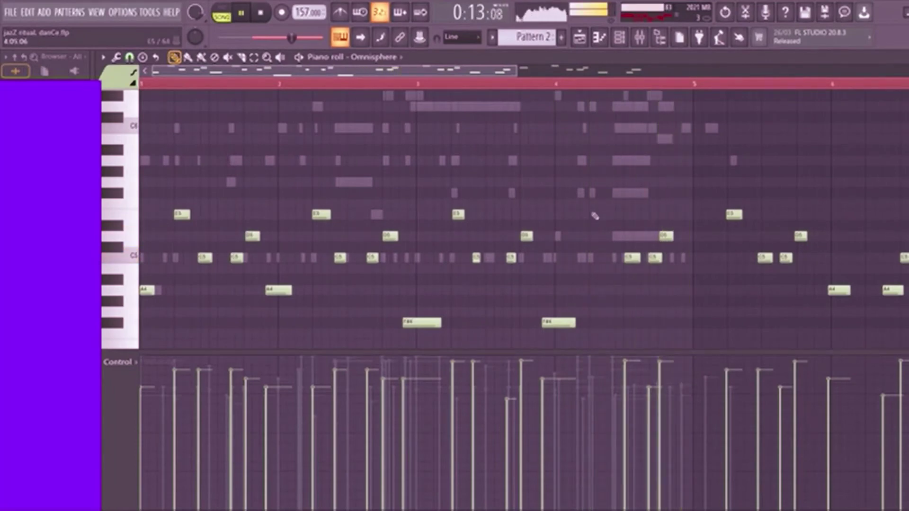
# Return to the channel rack, switch to pattern playback and solo the Omnisphere channel to listen to the edited part.
pyautogui.click(580, 37)
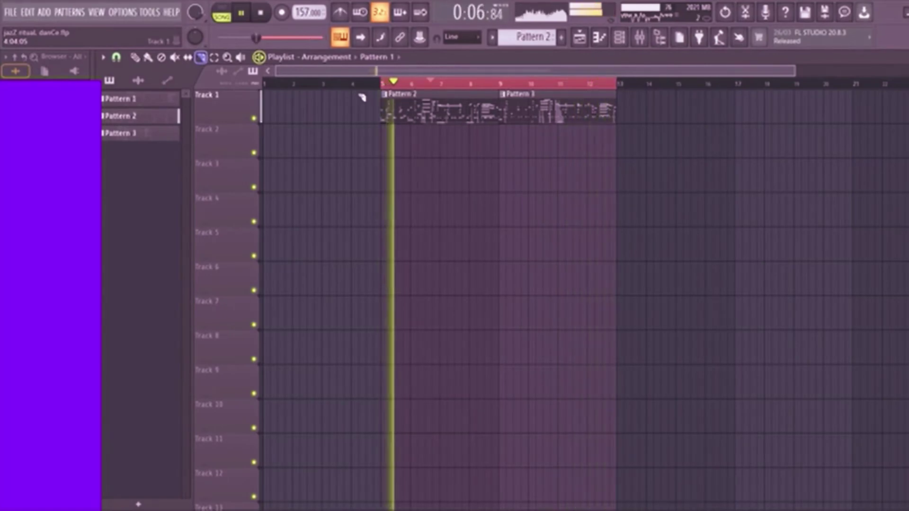
pyautogui.click(620, 44)
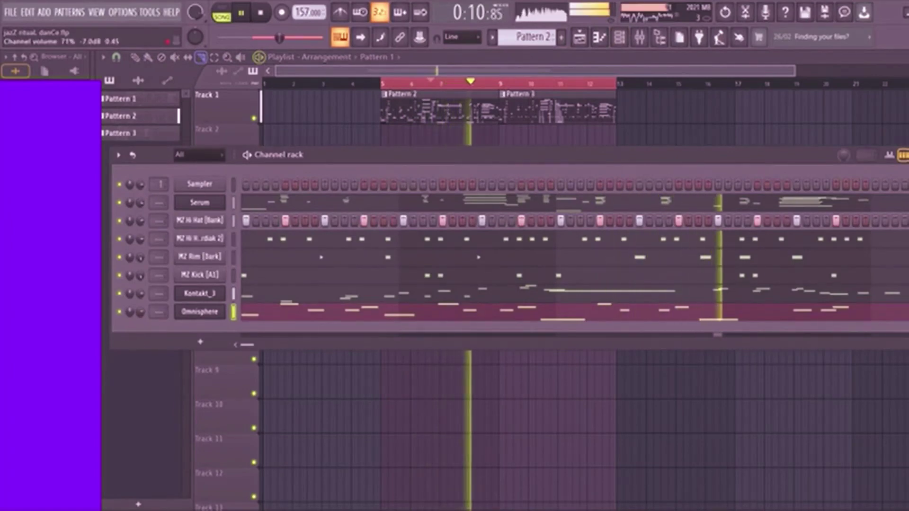
pyautogui.press('l')
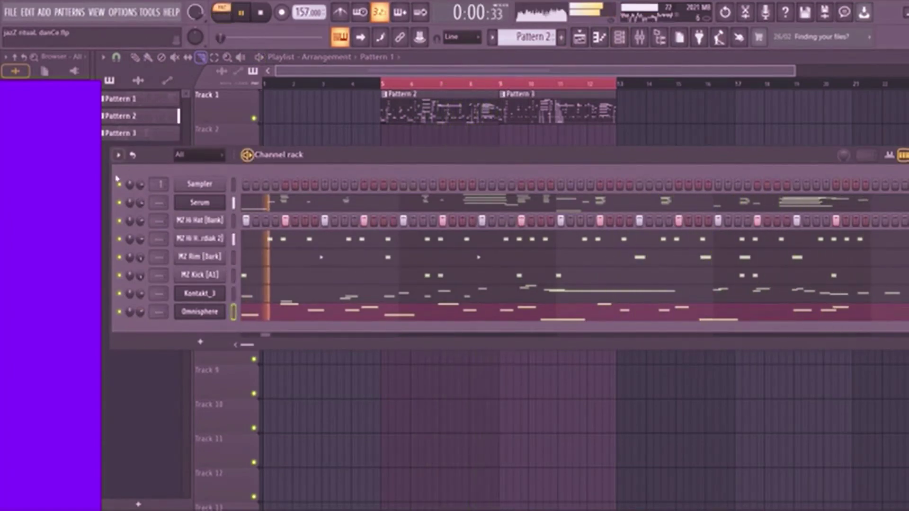
pyautogui.rightClick(120, 311)
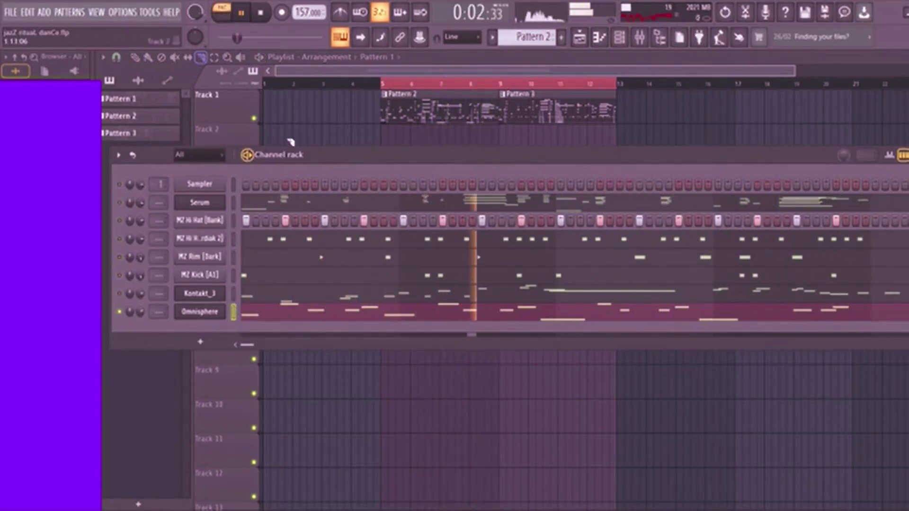
pyautogui.press('space')
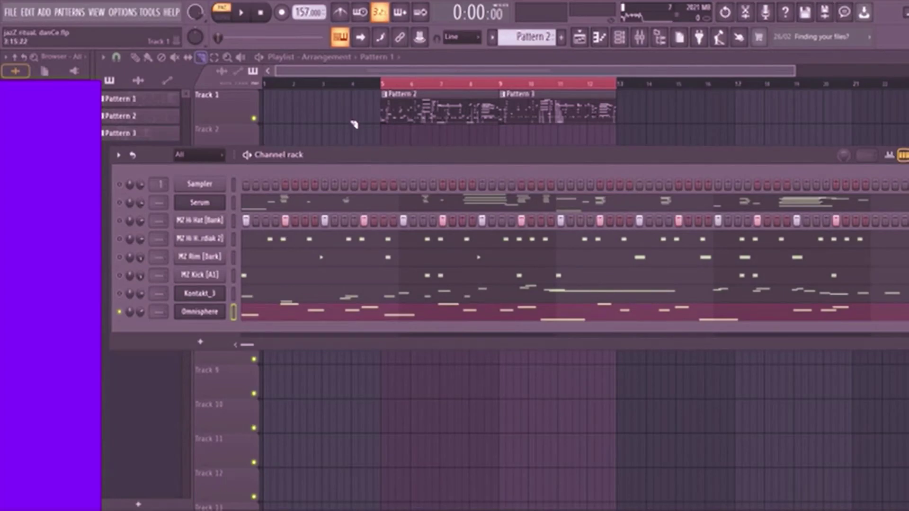
pyautogui.press('space')
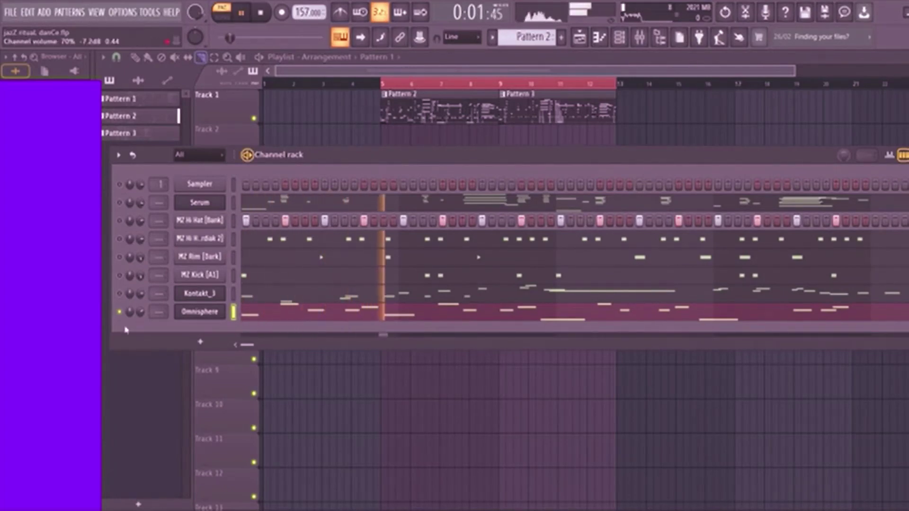
# Open the Boys Choir Ah-Eh-Ee-Oo patch and shorten the attack and release of layer A's amp envelope.
pyautogui.click(202, 314)
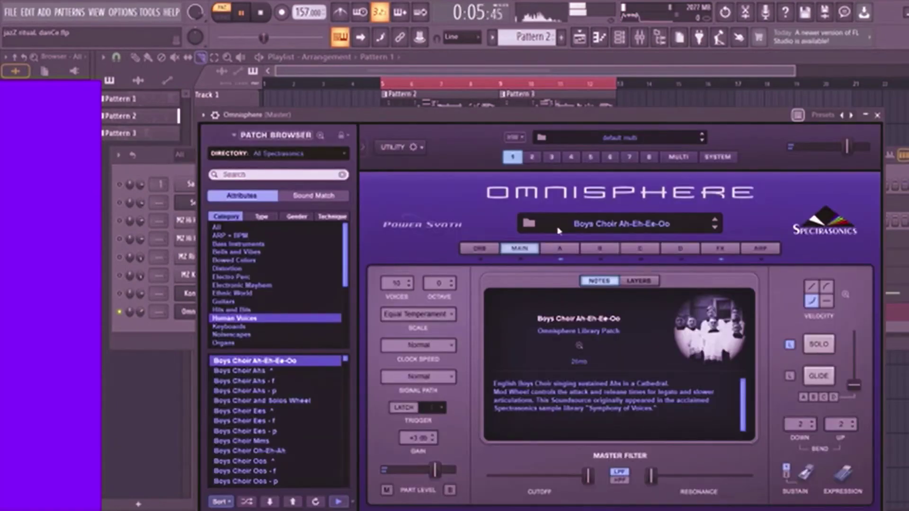
pyautogui.click(559, 248)
pyautogui.moveTo(775, 428); pyautogui.dragTo(781, 444)
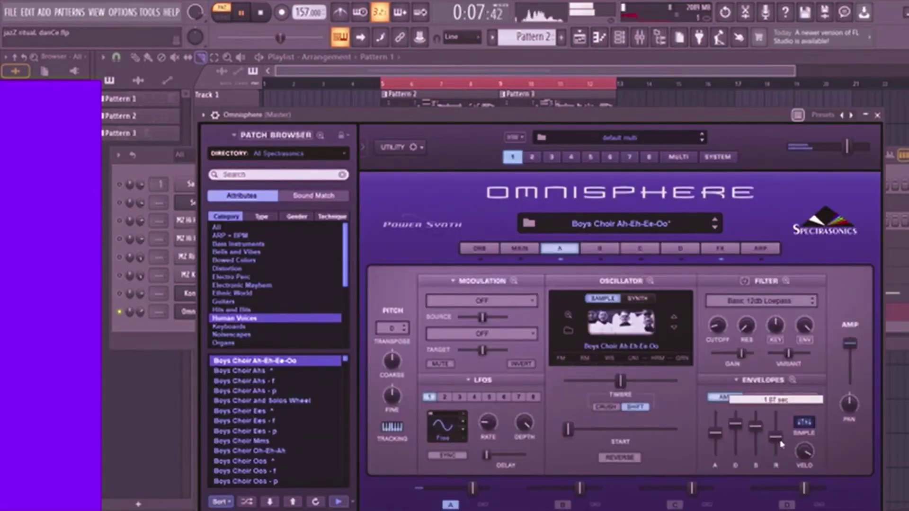
pyautogui.moveTo(715, 433); pyautogui.dragTo(715, 448)
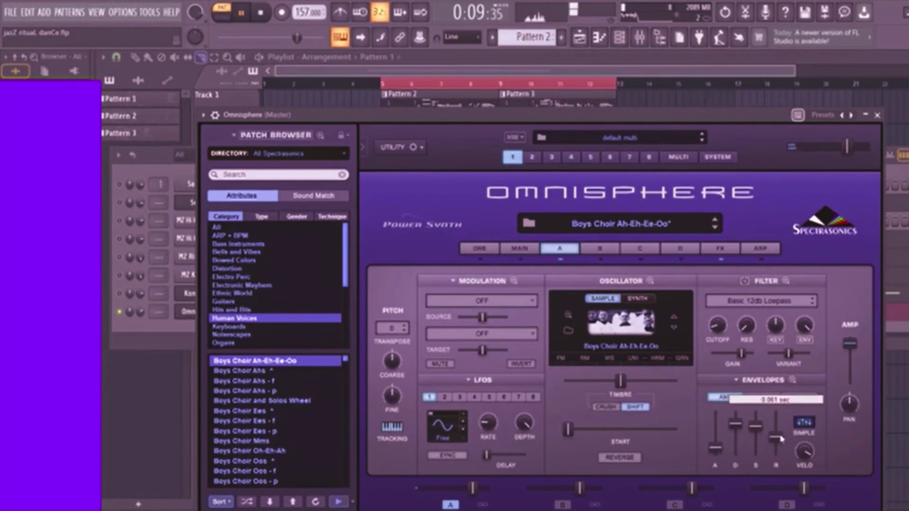
pyautogui.moveTo(779, 434); pyautogui.dragTo(781, 430)
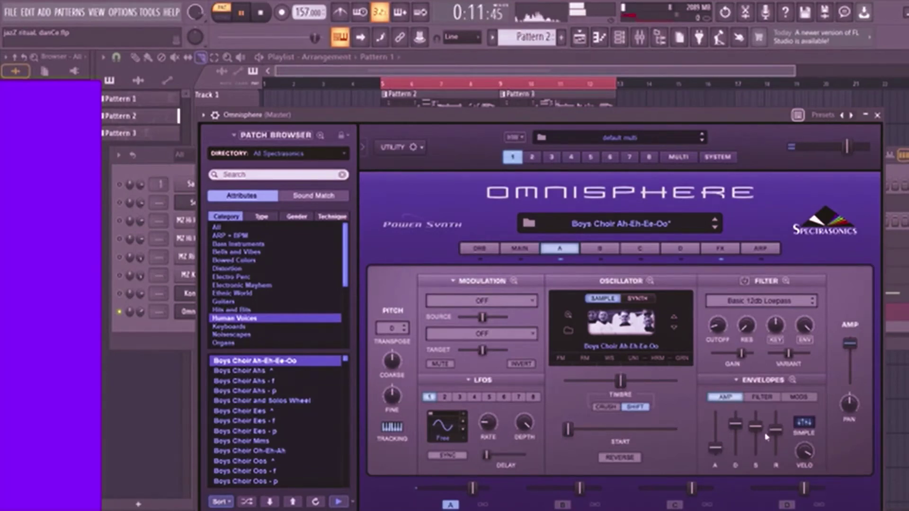
pyautogui.moveTo(721, 450); pyautogui.dragTo(720, 445)
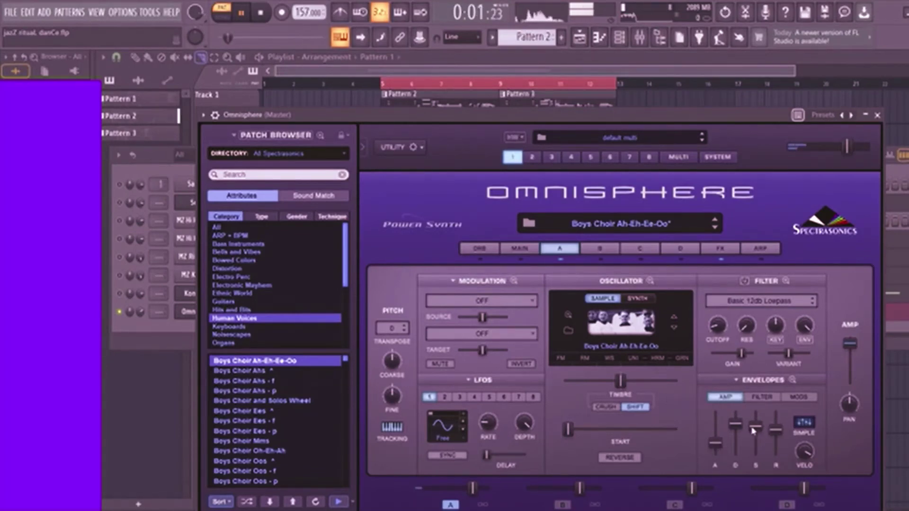
# Play the song from bar 5 and unmute both MZ Hi Hat channels, MZ Kick and MZ Rim in the channel rack.
pyautogui.click(610, 74)
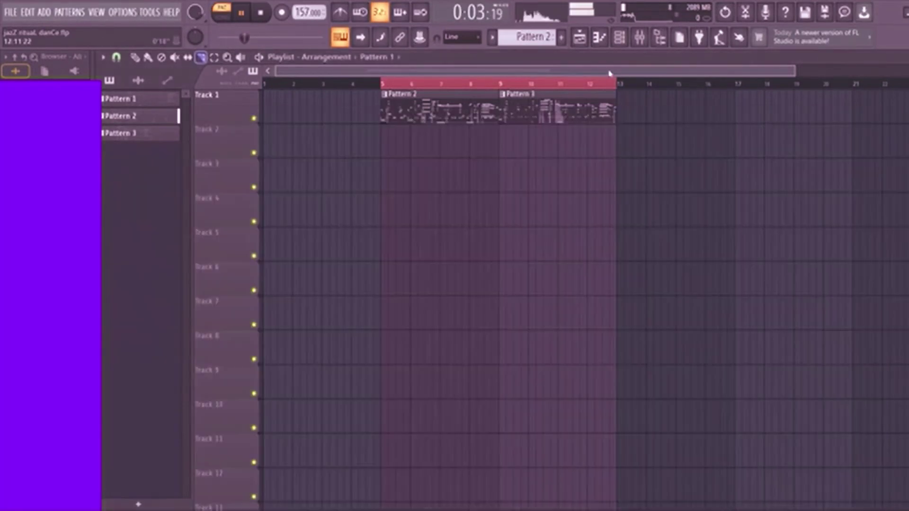
pyautogui.click(383, 86)
pyautogui.press('F6')
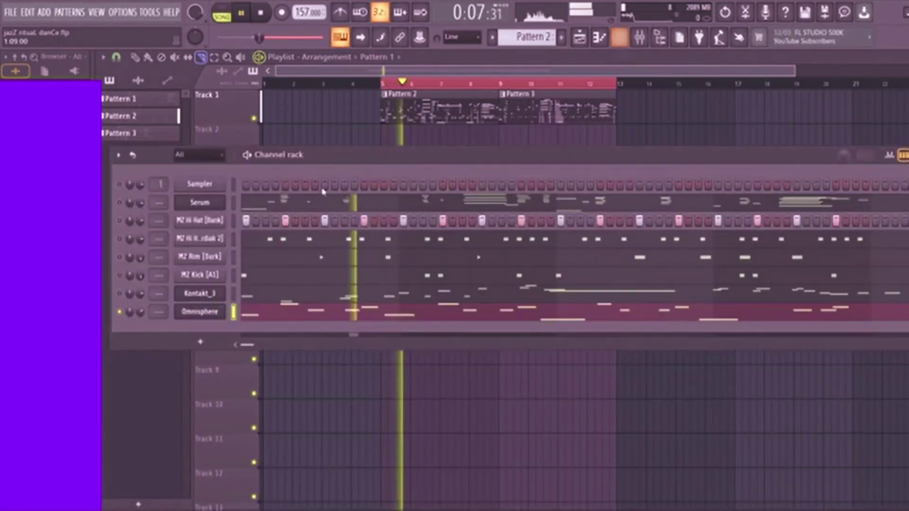
pyautogui.click(120, 220)
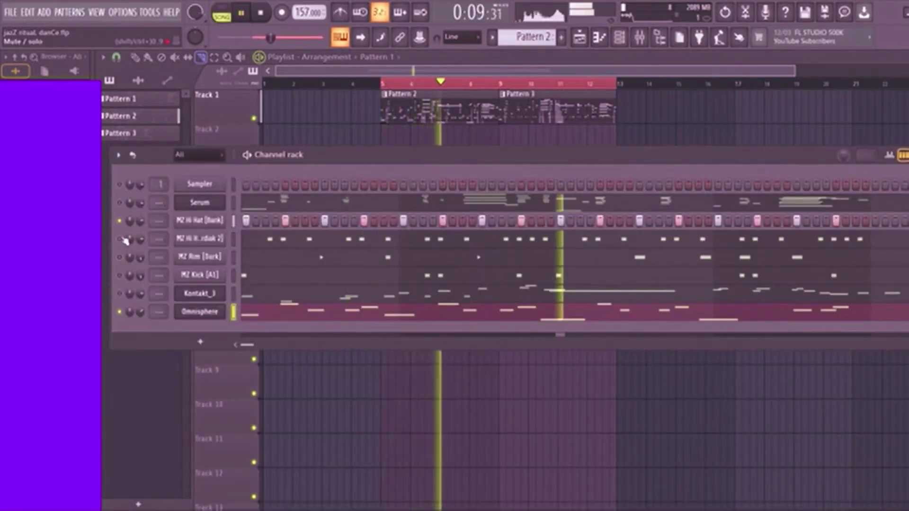
pyautogui.click(120, 239)
pyautogui.click(119, 275)
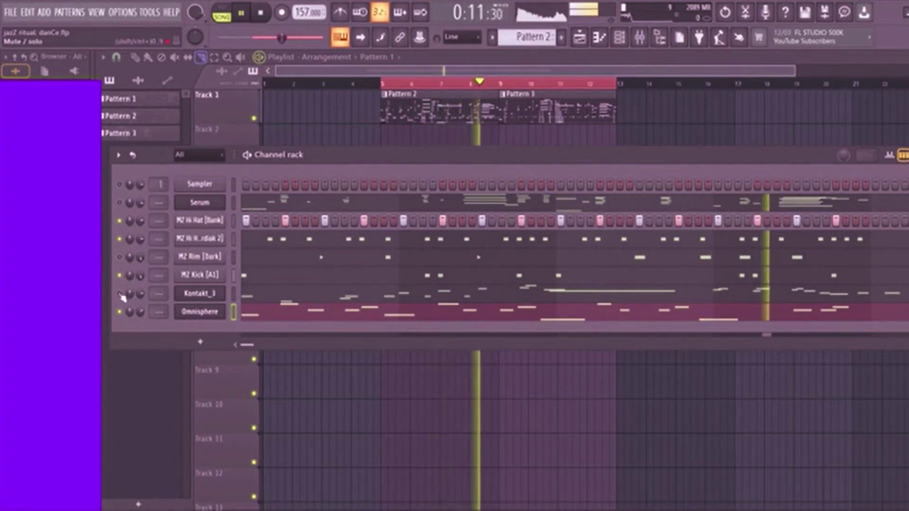
pyautogui.click(120, 257)
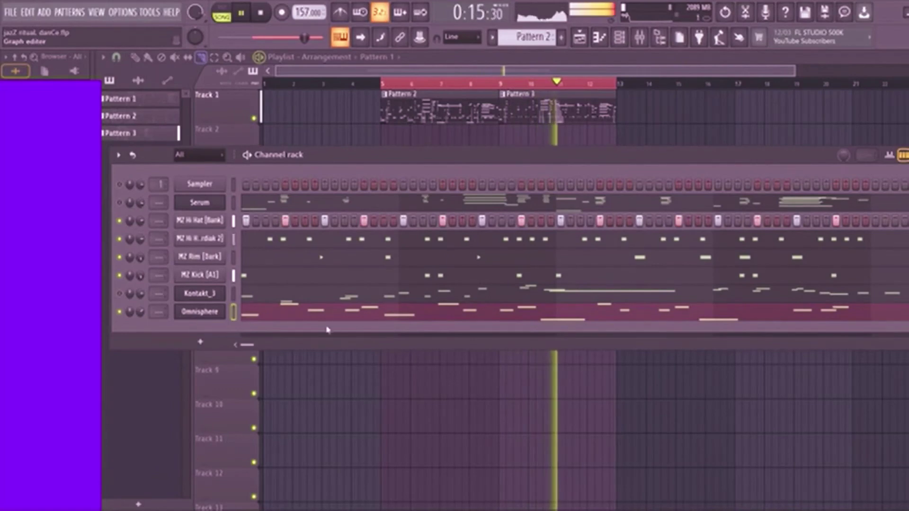
# Copy the Omnisphere notes of Pattern 2 into the Omnisphere channel of Pattern 3.
pyautogui.click(533, 93)
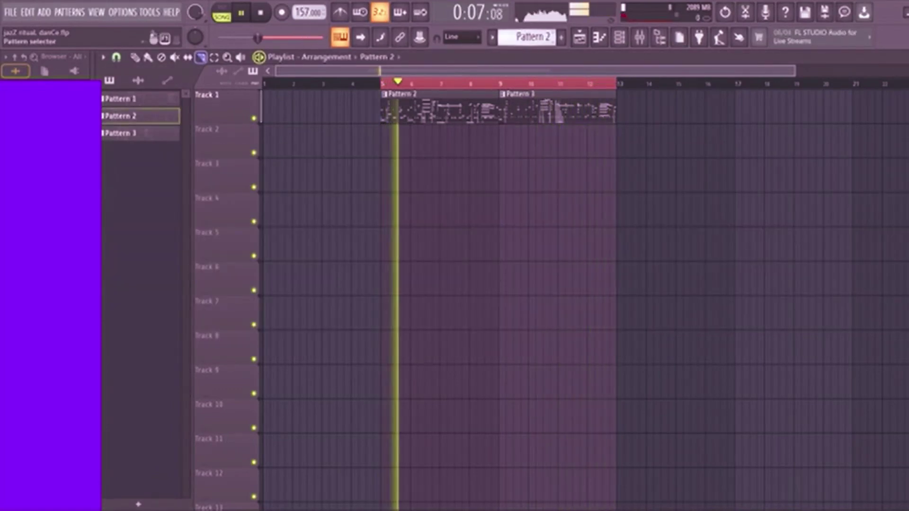
pyautogui.scroll(-1, 527, 37)
pyautogui.click(623, 42)
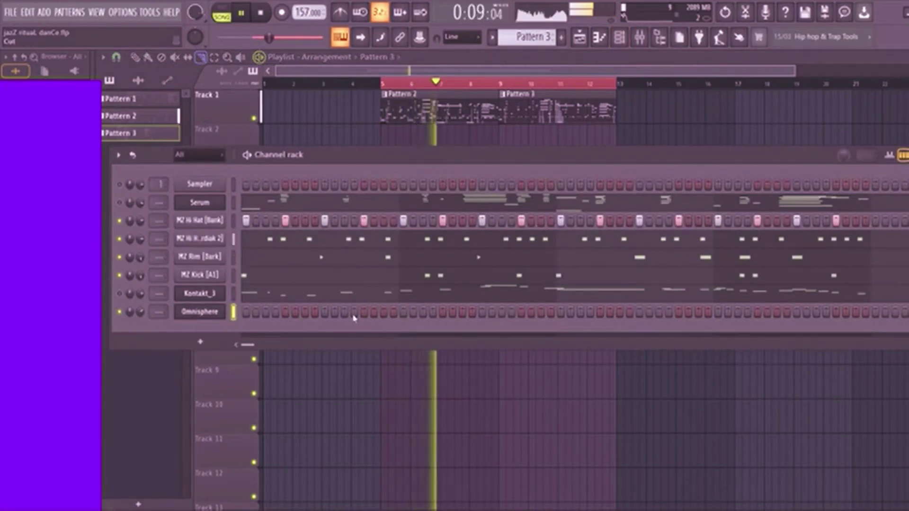
pyautogui.hotkey('ctrl', 'v')
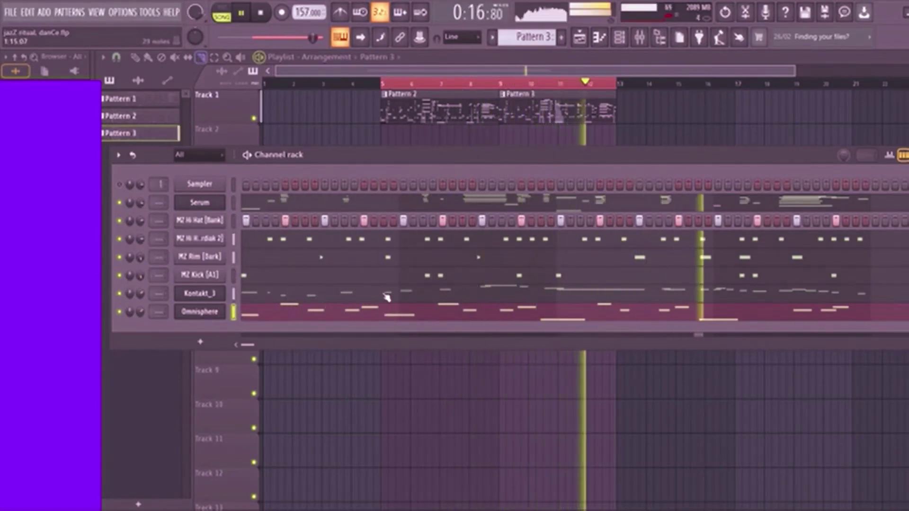
# Open Pattern 2's Omnisphere notes and move bar 4's first C5 note and the D5 note following it slightly earlier.
pyautogui.click(402, 316)
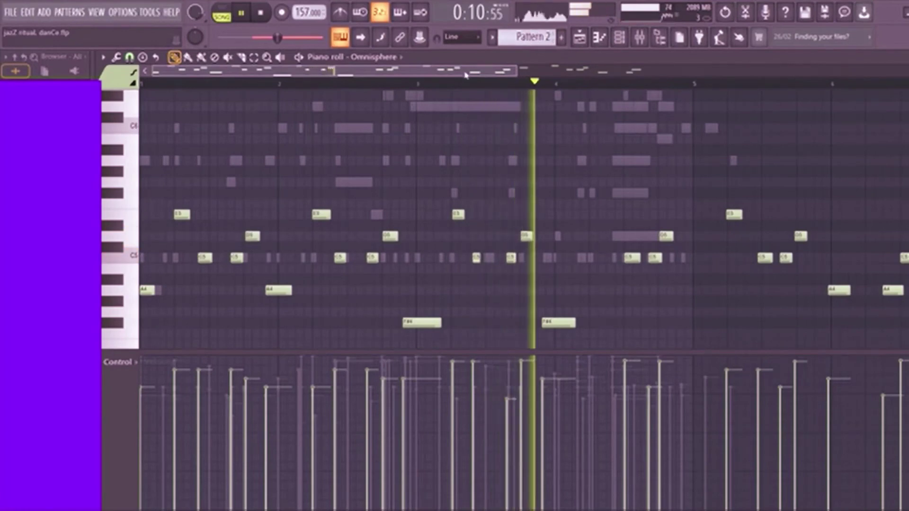
pyautogui.press('space')
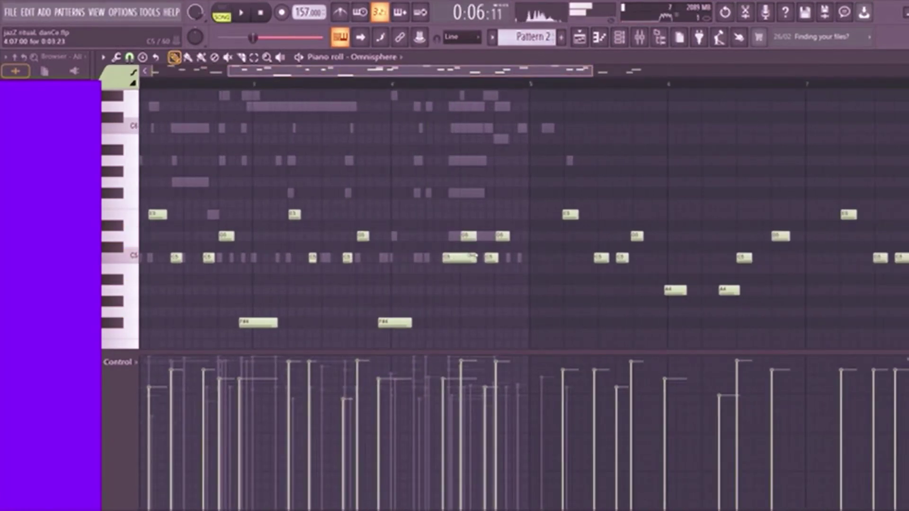
pyautogui.click(410, 83)
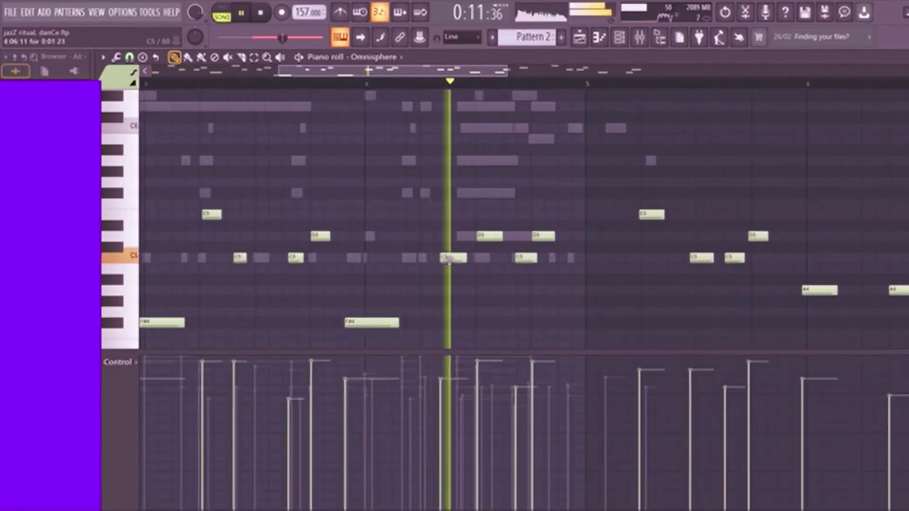
pyautogui.moveTo(461, 261); pyautogui.dragTo(427, 259)
pyautogui.moveTo(490, 237)
pyautogui.mouseDown()
pyautogui.moveTo(469, 238)
pyautogui.moveTo(486, 238)
pyautogui.mouseUp()
pyautogui.press('space')
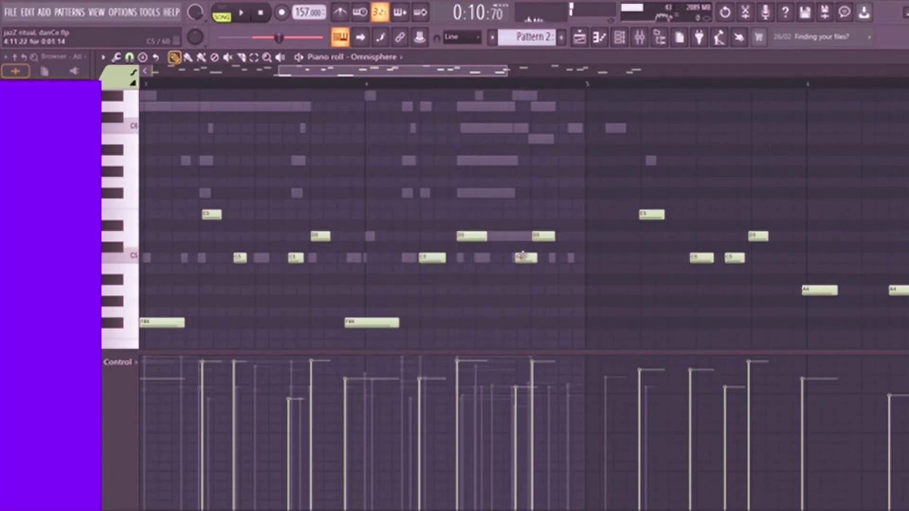
# Lower bar 4's second C5 note to A4 and the last D5 to C5, and add a closing A4 note at the bar's end.
pyautogui.press('space')
pyautogui.moveTo(502, 298); pyautogui.dragTo(520, 287)
pyautogui.press('space')
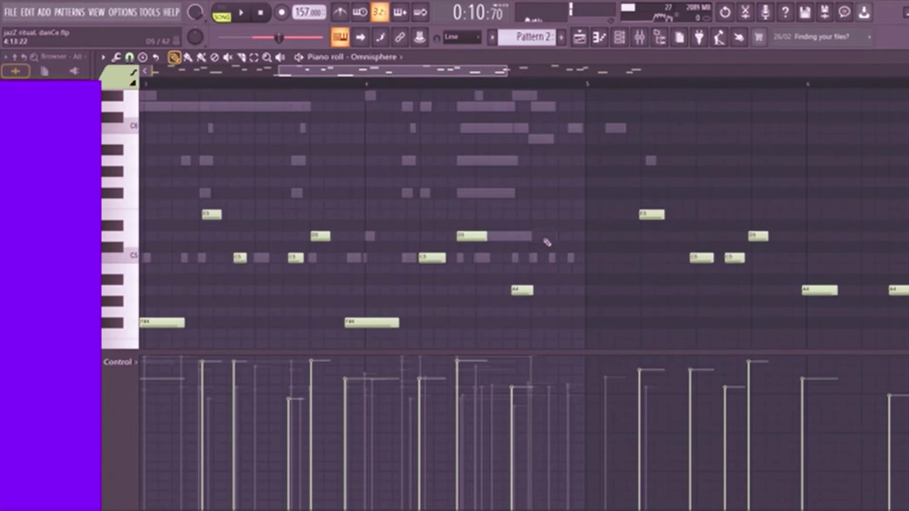
pyautogui.moveTo(533, 238); pyautogui.dragTo(532, 259)
pyautogui.press('space')
pyautogui.click(576, 290)
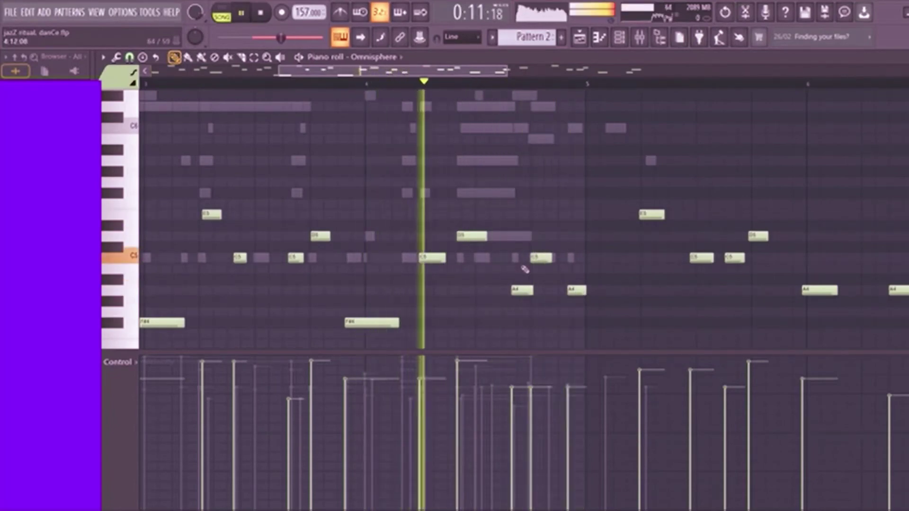
# Raise the A4 note at 4:11:15 to E5 and audition the closing A4 note of bar 4 at other pitches.
pyautogui.press('space')
pyautogui.press('space')
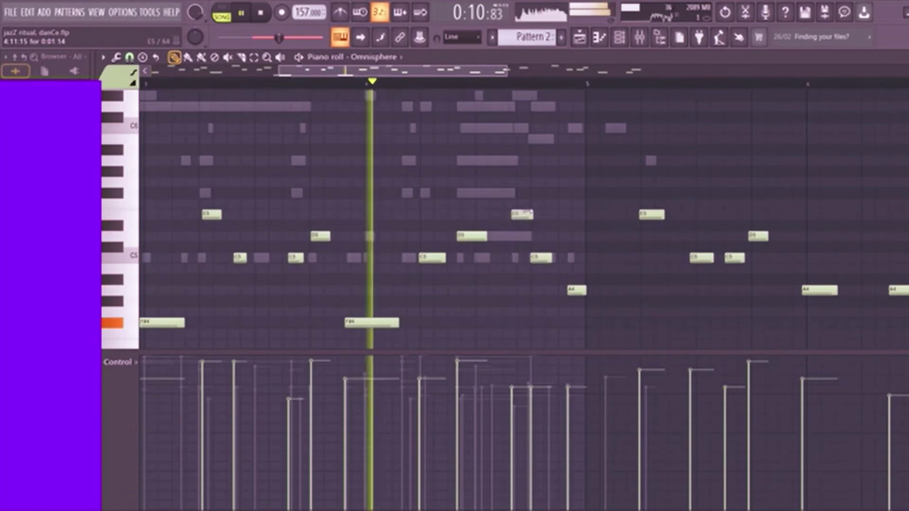
pyautogui.press('space')
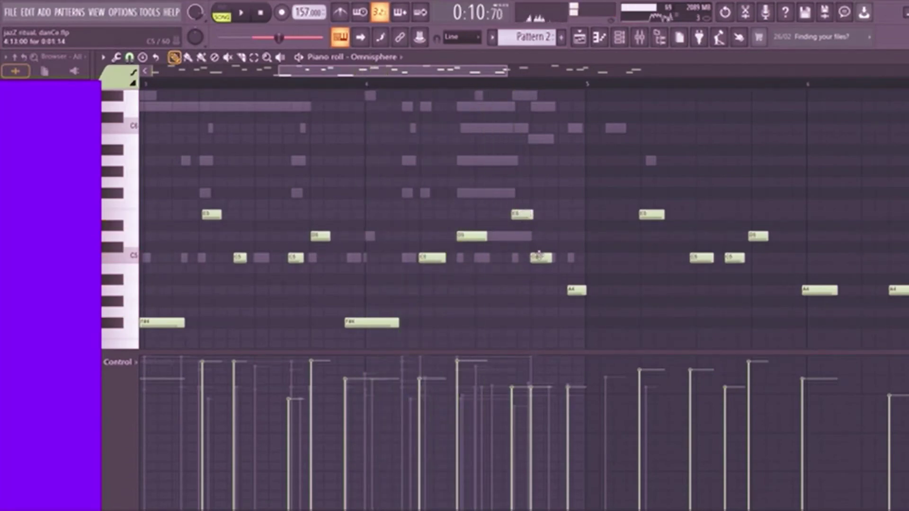
pyautogui.press('space')
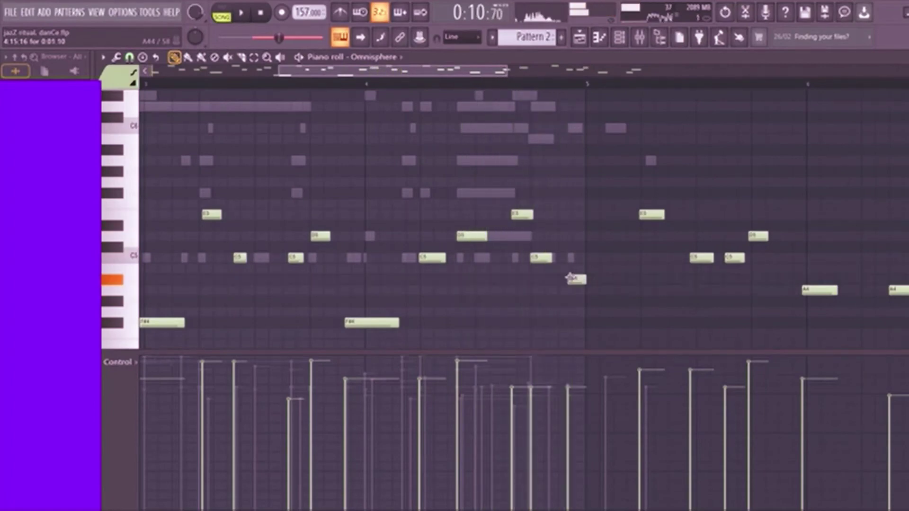
pyautogui.press('space')
pyautogui.moveTo(572, 270); pyautogui.dragTo(572, 294)
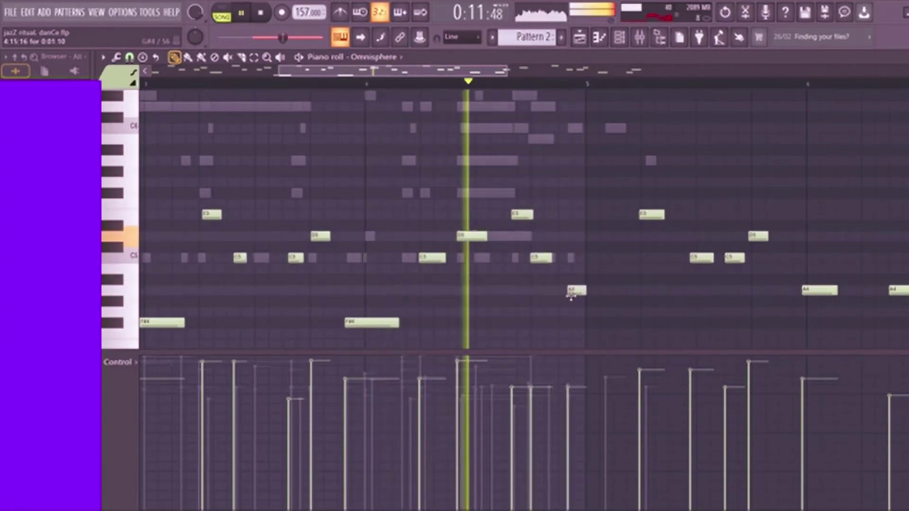
# Raise the C5 note at 4:13:00 to D#5 and replace bar 4's closing A4 with a D5 note at 4:15:00.
pyautogui.press('space')
pyautogui.press('space')
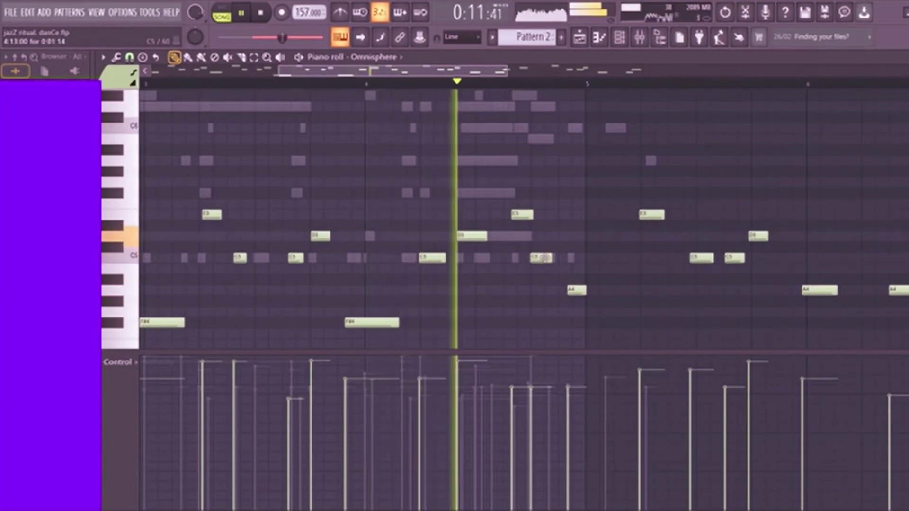
pyautogui.press('space')
pyautogui.press('space')
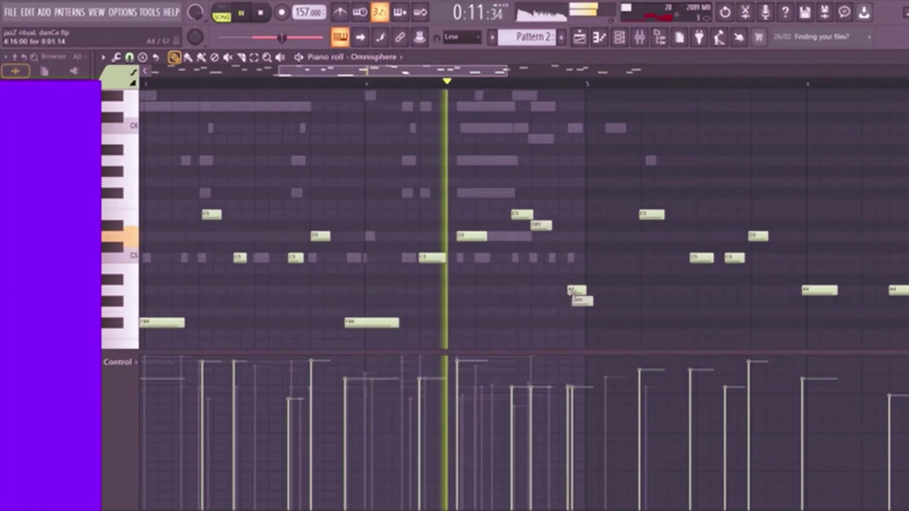
pyautogui.click(566, 247)
pyautogui.press('space')
pyautogui.rightClick(576, 289)
pyautogui.press('space')
pyautogui.moveTo(569, 247); pyautogui.dragTo(570, 235)
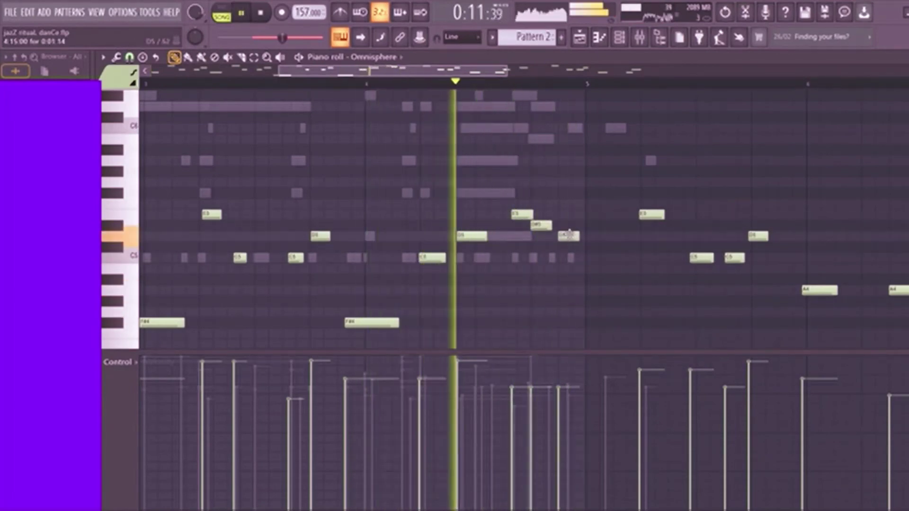
# Shorten the E5 note at 4:11:15 to 0:01:08 and lower the closing D5 note of bar 4 to C5.
pyautogui.press('space')
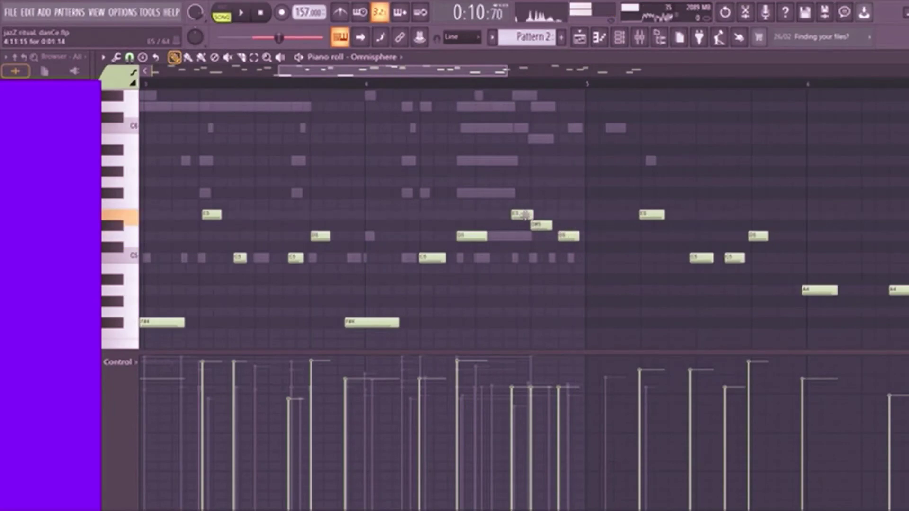
pyautogui.press('space')
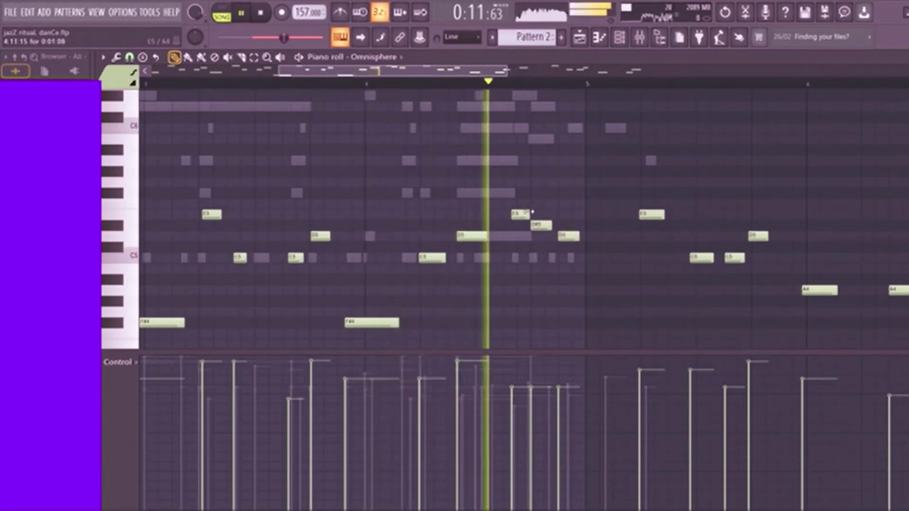
pyautogui.press('space')
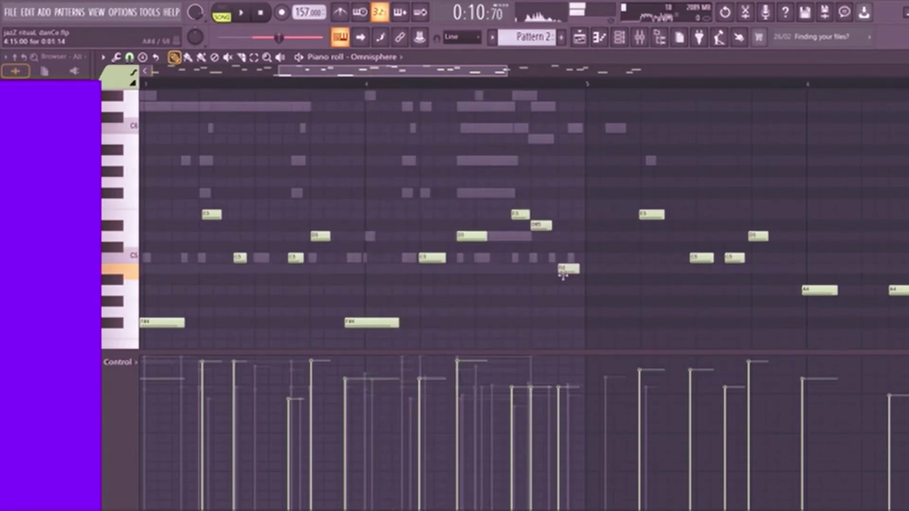
pyautogui.press('space')
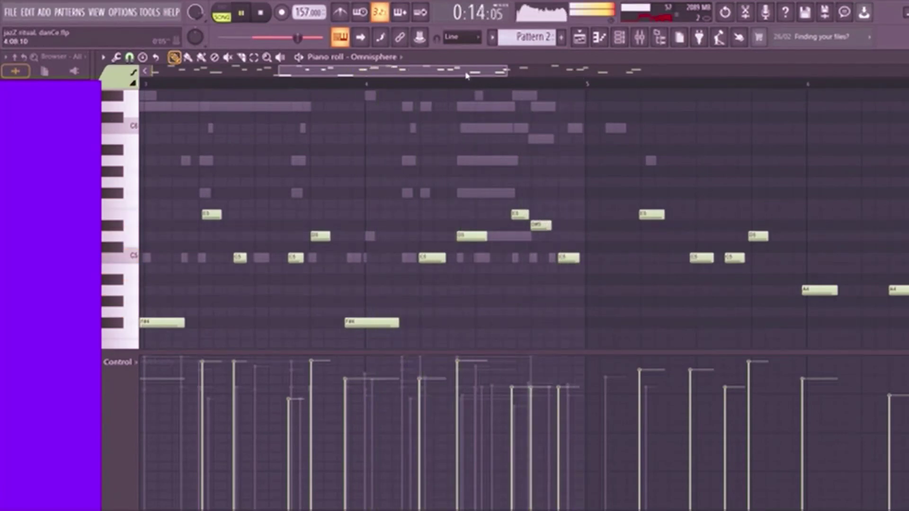
# Switch to Pattern 3, raise bar 3's E5 note to F#5 and lengthen the C5 note that follows it.
pyautogui.scroll(-1, 527, 37)
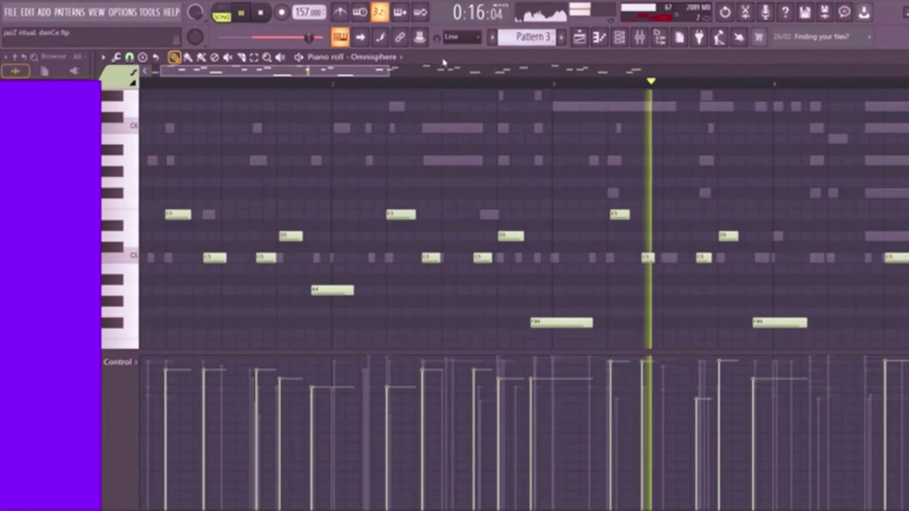
pyautogui.scroll(-1, 443, 80)
pyautogui.moveTo(438, 85); pyautogui.dragTo(322, 85)
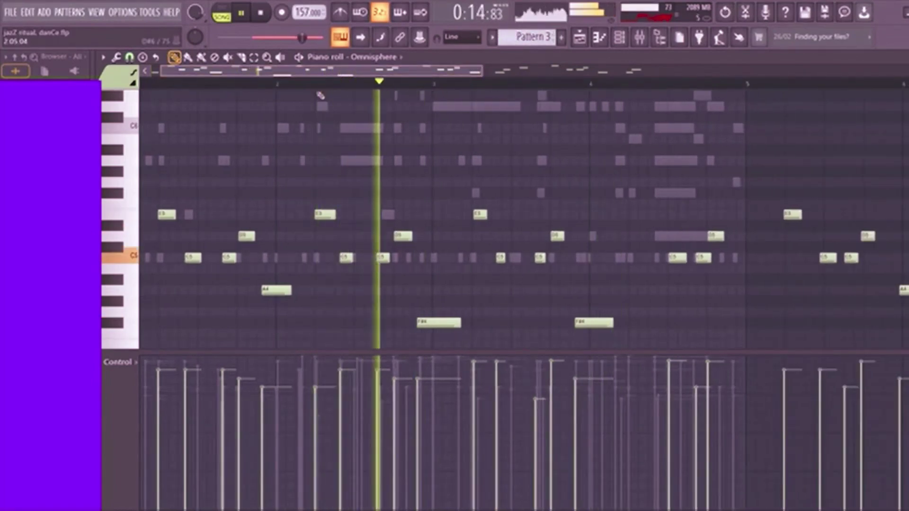
pyautogui.press('space')
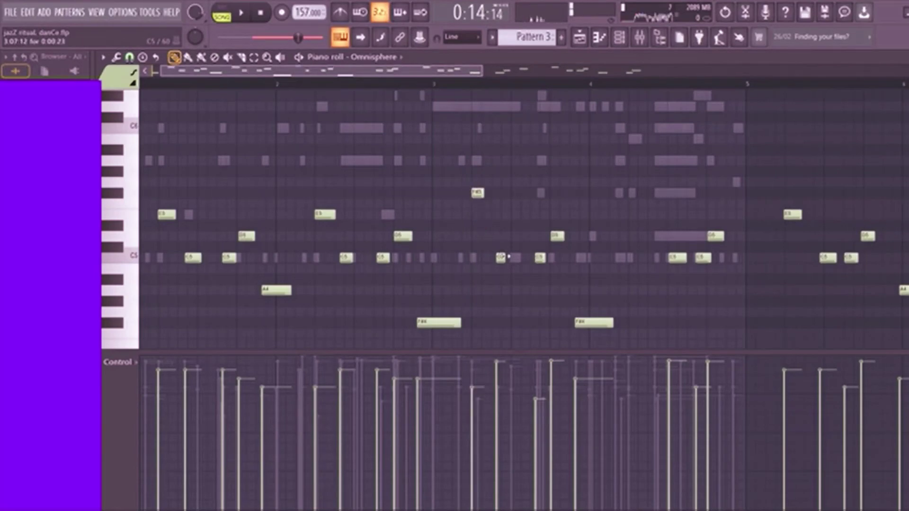
pyautogui.press('space')
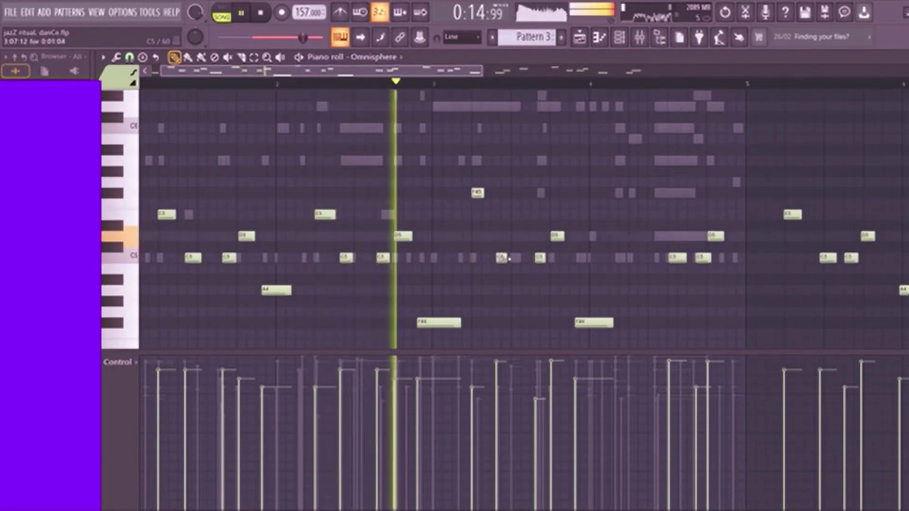
# Raise the C5 note after bar 3's F#5 to D5 and fine-tune its start while replaying the bar.
pyautogui.click(452, 84)
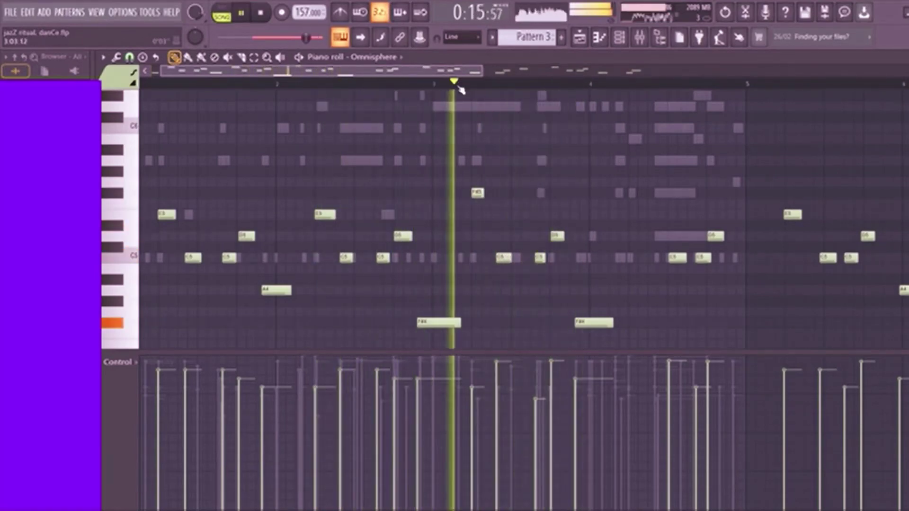
pyautogui.press('space')
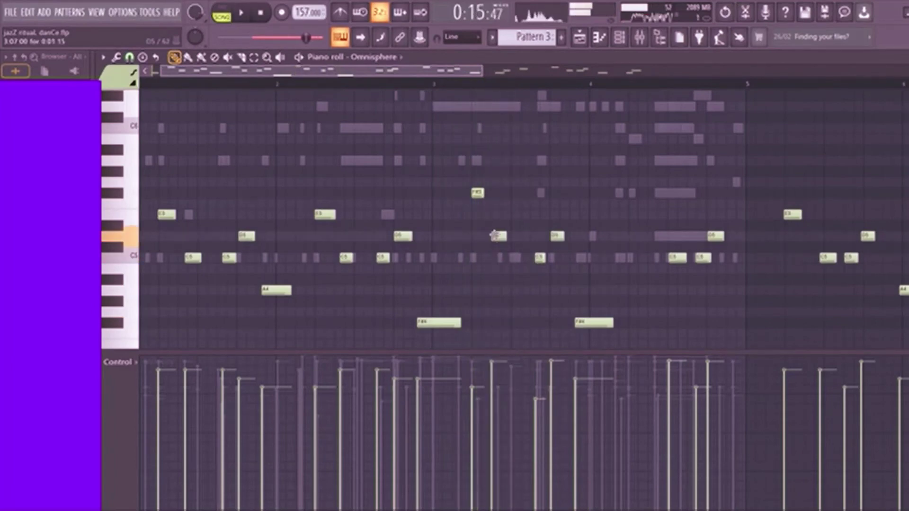
pyautogui.press('space')
pyautogui.press('space')
pyautogui.press('space')
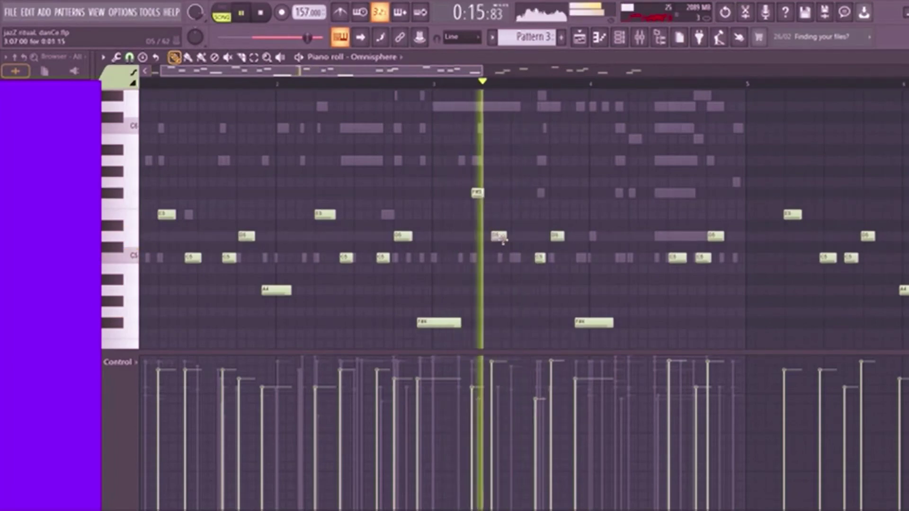
pyautogui.press('space')
pyautogui.moveTo(497, 240); pyautogui.dragTo(501, 242)
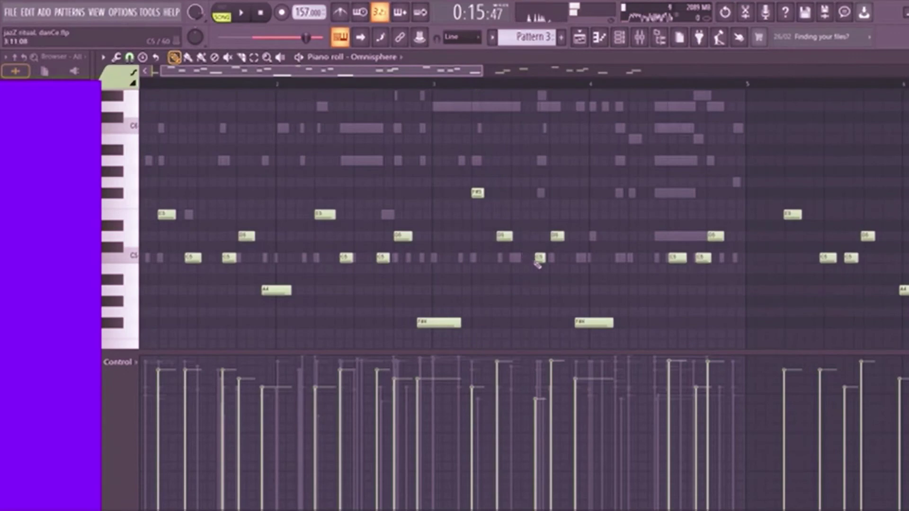
# Lower the remaining C5 note in bar 3 to A4 and add an E5 note above it.
pyautogui.moveTo(535, 291); pyautogui.dragTo(539, 292)
pyautogui.press('space')
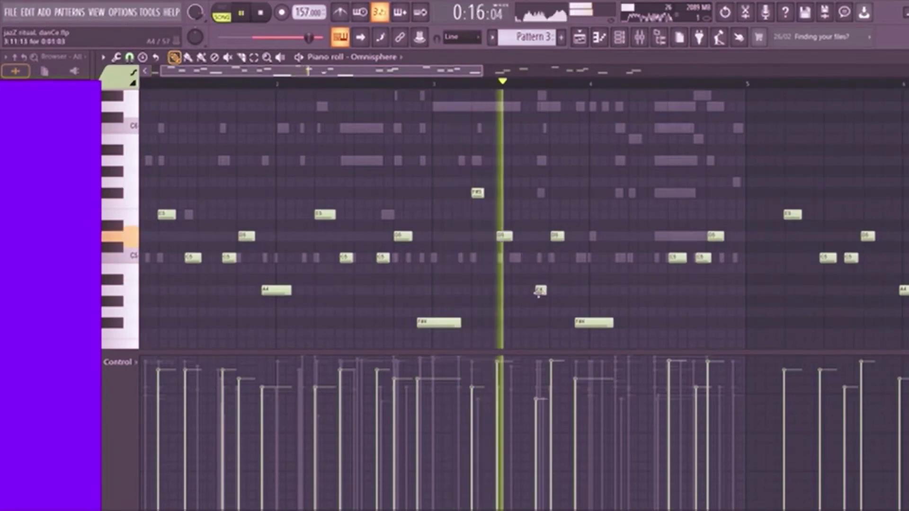
pyautogui.press('space')
pyautogui.press('space')
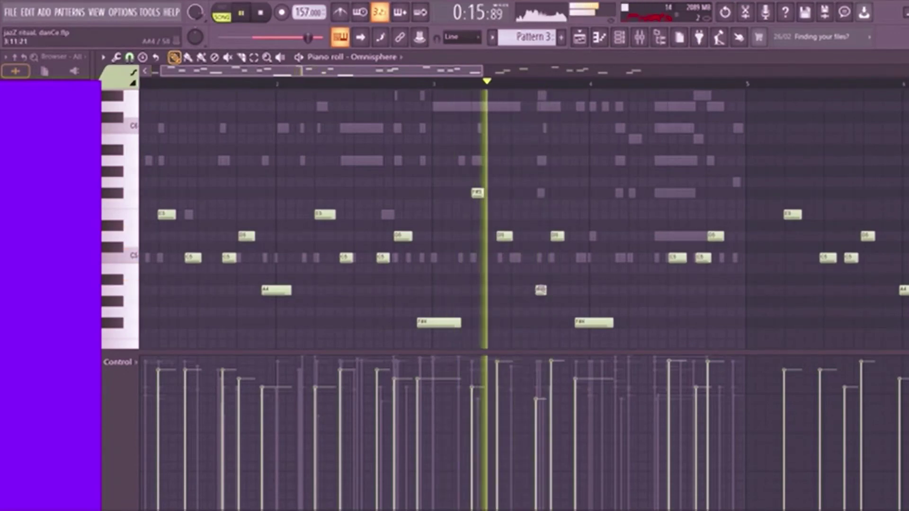
pyautogui.press('space')
pyautogui.click(538, 216)
pyautogui.press('space')
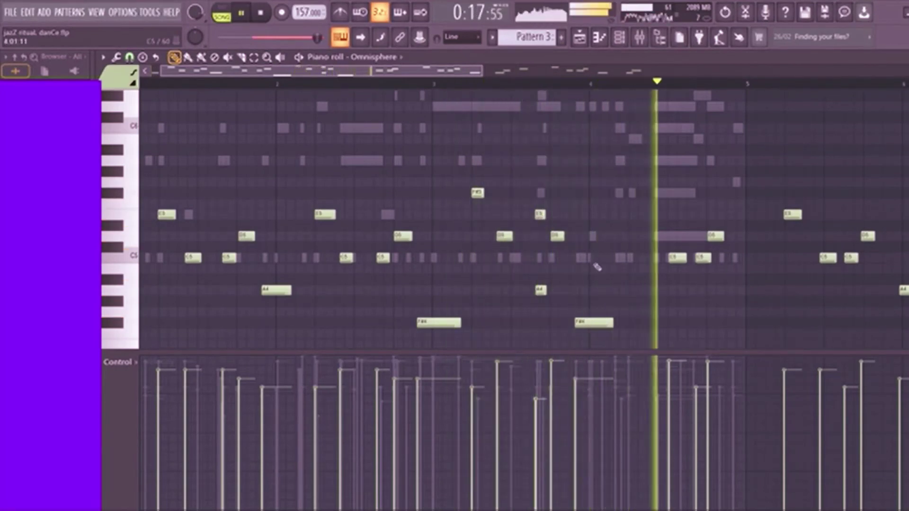
# Add an A4 note at 4:05:00 with a length of 0:03:13.
pyautogui.press('space')
pyautogui.click(635, 288)
pyautogui.press('space')
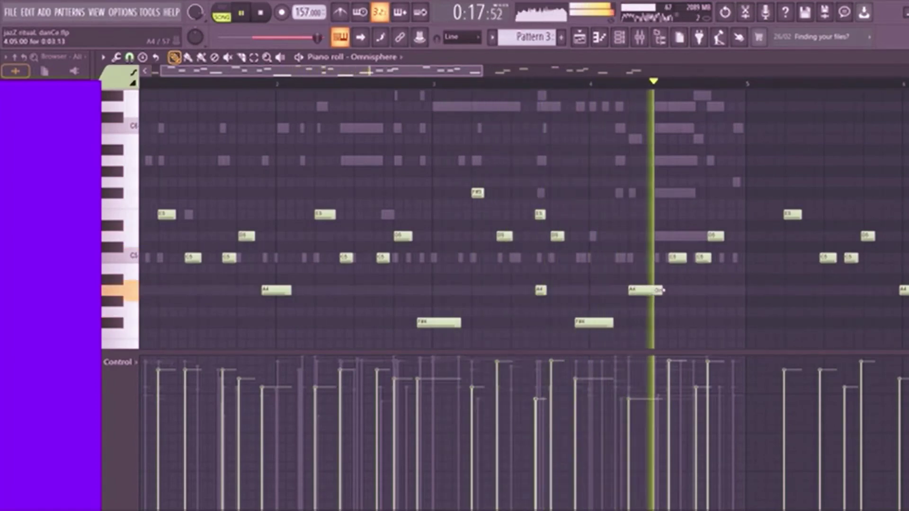
# Raise the first C5 note of bar 4 to D5, lengthen it, and delete the C5 note at 4:11:22.
pyautogui.press('space')
pyautogui.press('space')
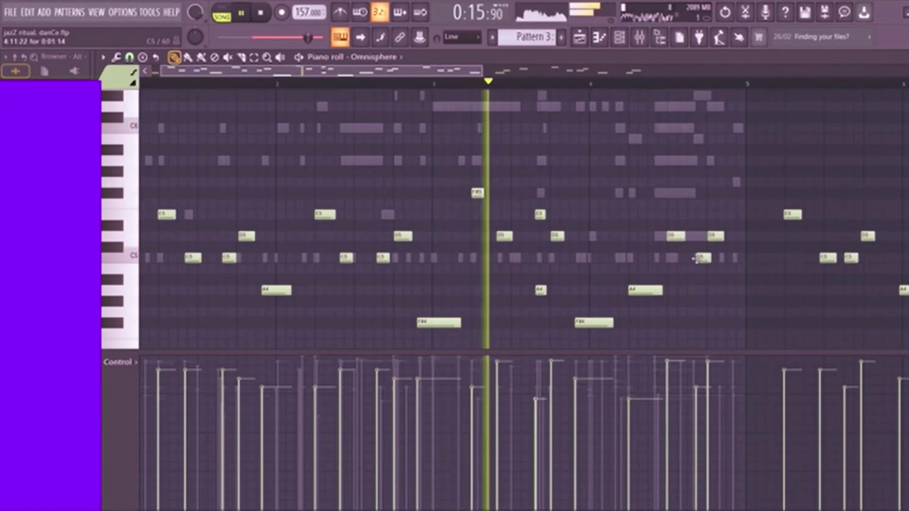
pyautogui.moveTo(688, 236); pyautogui.dragTo(697, 237)
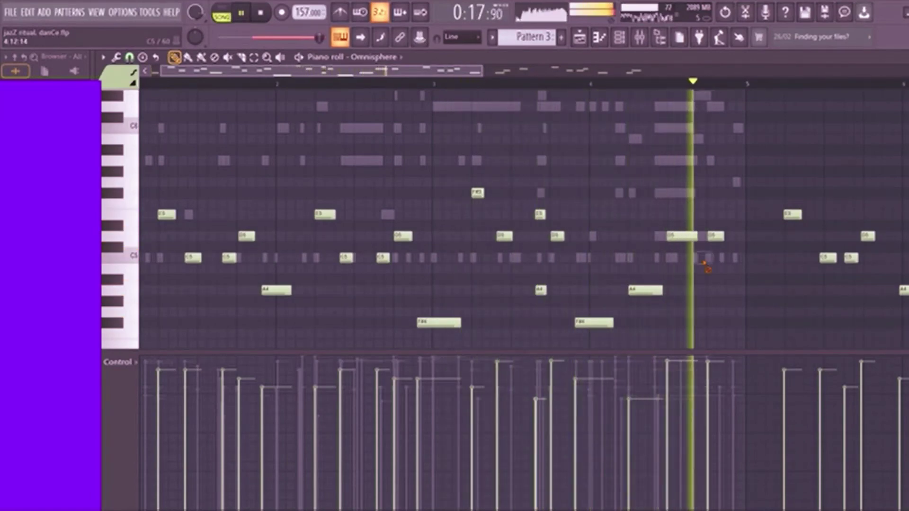
pyautogui.press('space')
pyautogui.press('space')
# Try bar 4's closing D5 note as an F#5 lasting 0:03:14 and replay it.
pyautogui.moveTo(716, 194); pyautogui.dragTo(743, 203)
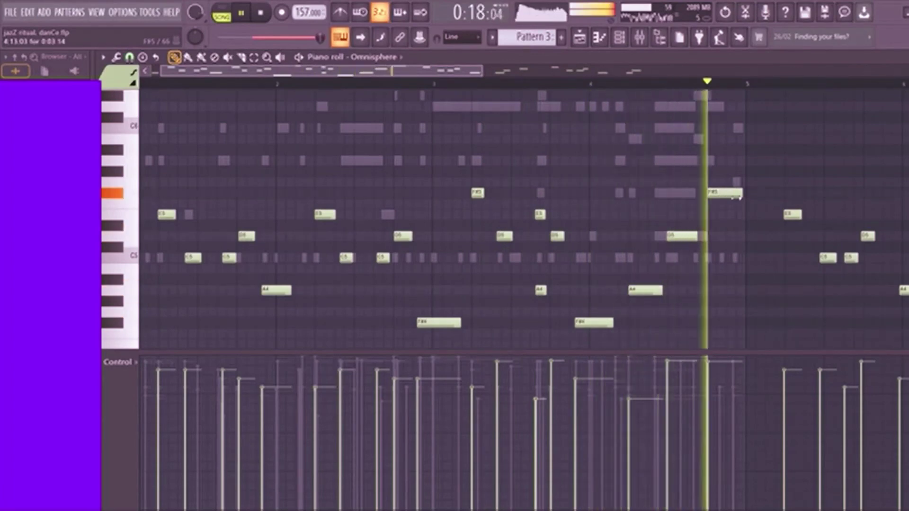
pyautogui.click(658, 83)
pyautogui.press('space')
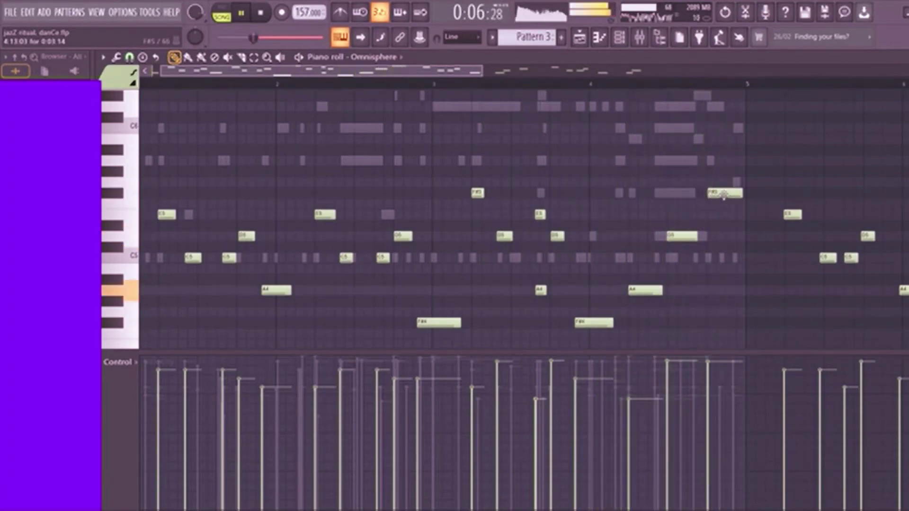
# Replay the phrase from the end of bar 3 and delete the closing F#5 note of bar 4.
pyautogui.click(542, 86)
pyautogui.press('space')
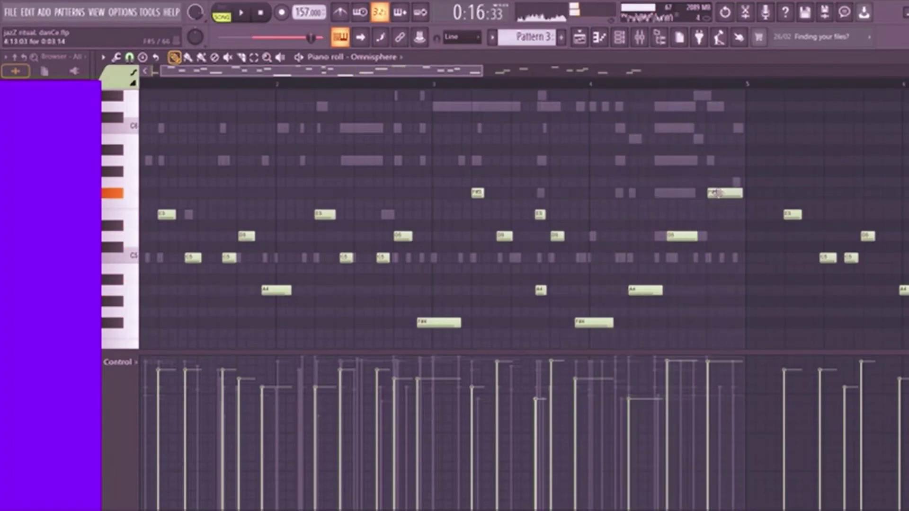
pyautogui.press('space')
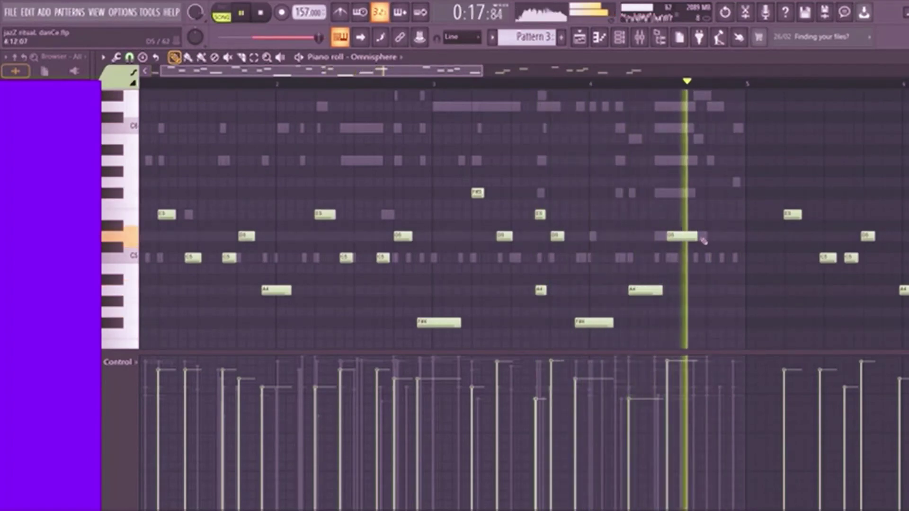
# Add a closing D#5 note at 4:13:00 with a length of 0:03:03 in Pattern 3 and replay the phrase.
pyautogui.press('space')
pyautogui.press('space')
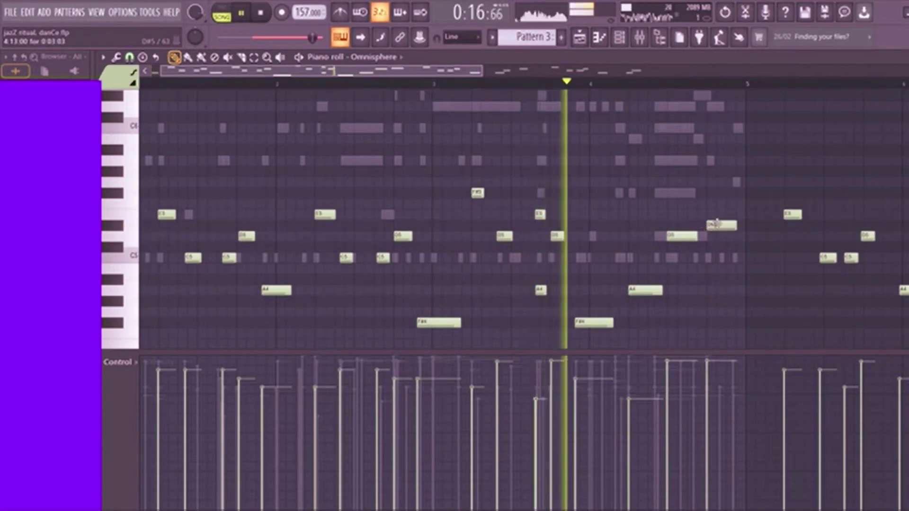
pyautogui.press('space')
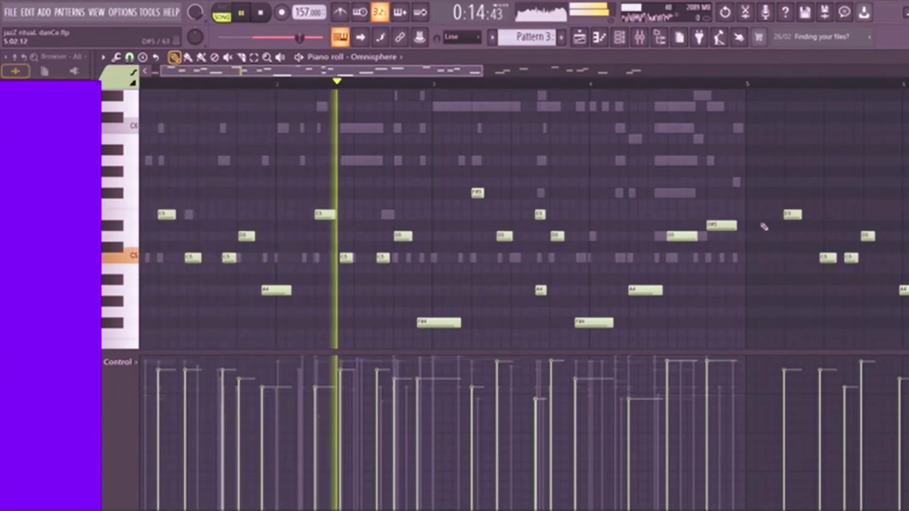
pyautogui.press('space')
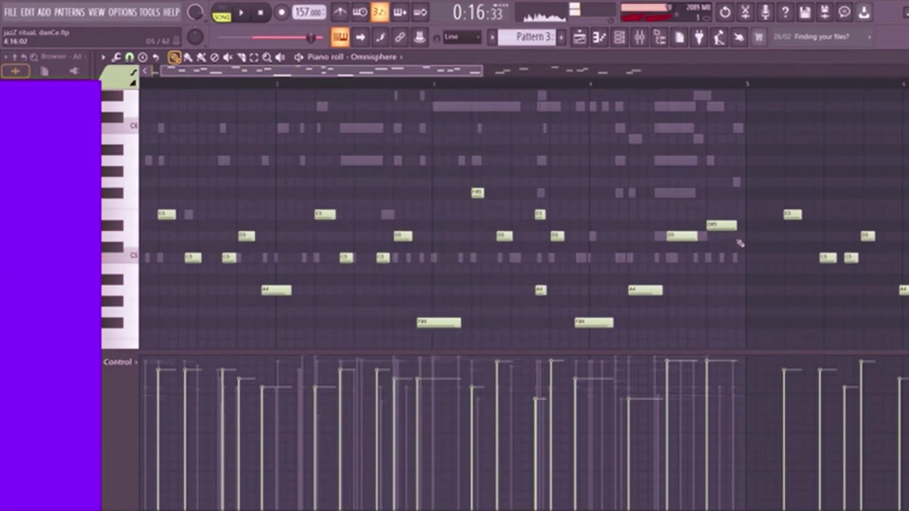
# Replay bar 4's new ending and toggle the Kontakt_3 channel's mute while the loop plays.
pyautogui.press('space')
pyautogui.press('space')
pyautogui.press('space')
pyautogui.press('space')
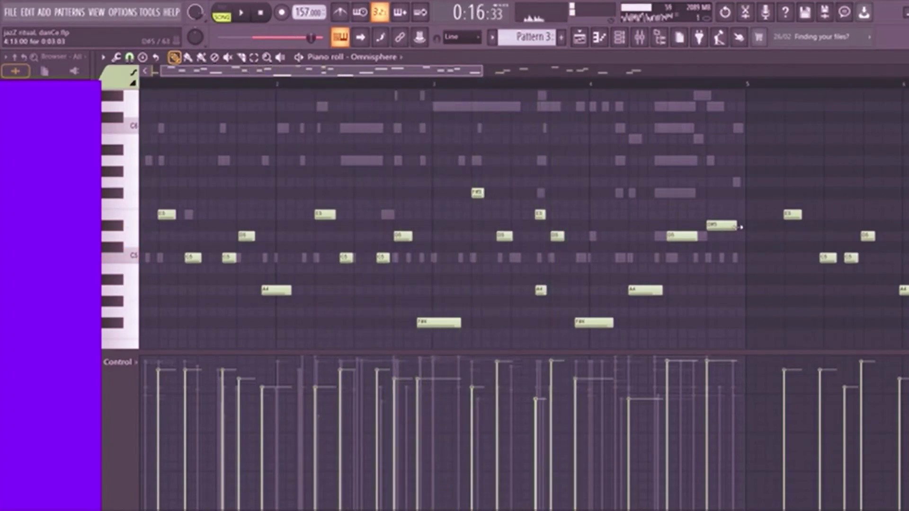
pyautogui.press('space')
pyautogui.press('space')
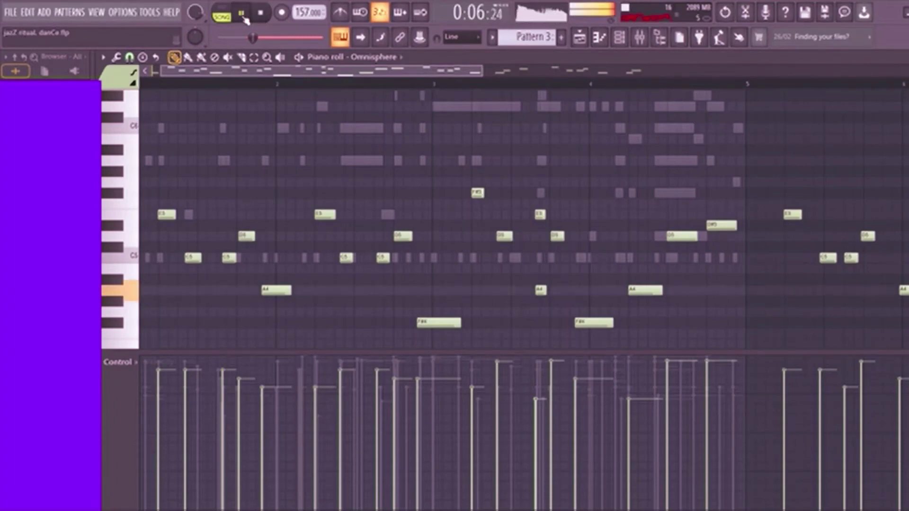
pyautogui.click(619, 37)
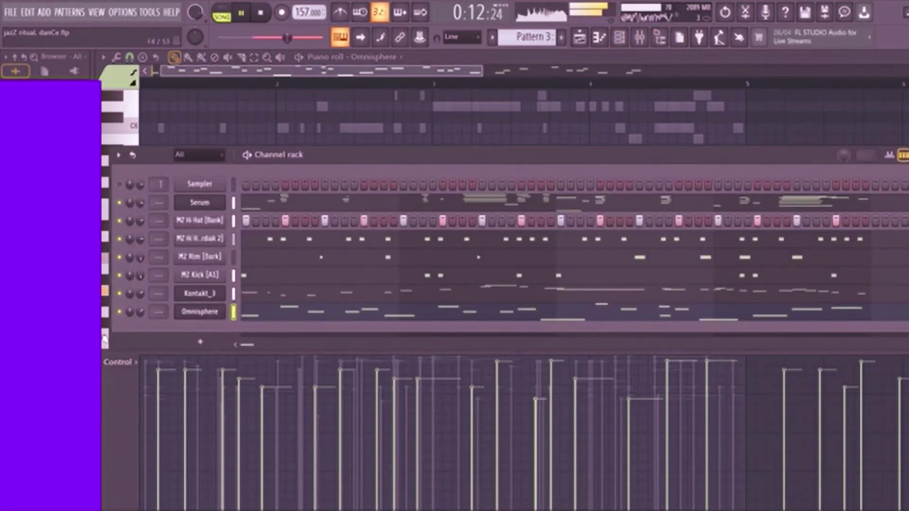
pyautogui.click(119, 294)
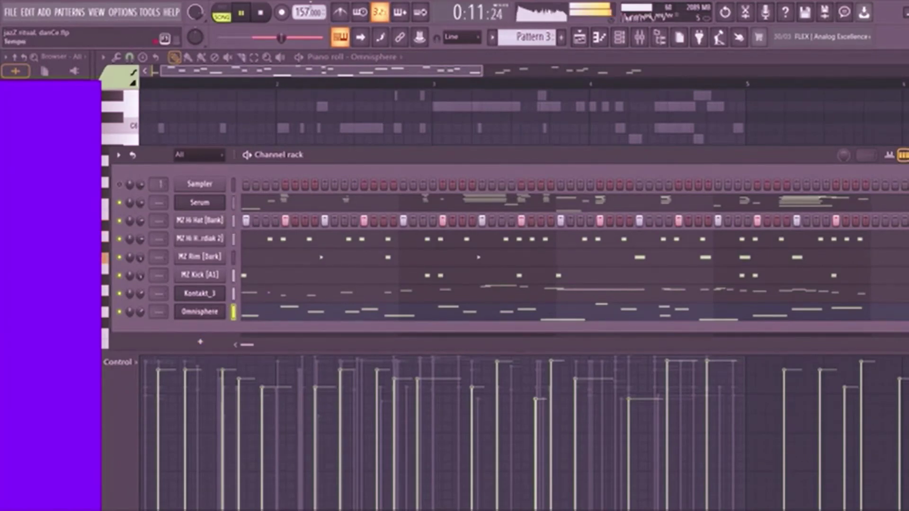
# Clear the playlist's time selection and move the Pattern 2 and Pattern 3 clips on Track 1 to start at bar 13.
pyautogui.press('F5')
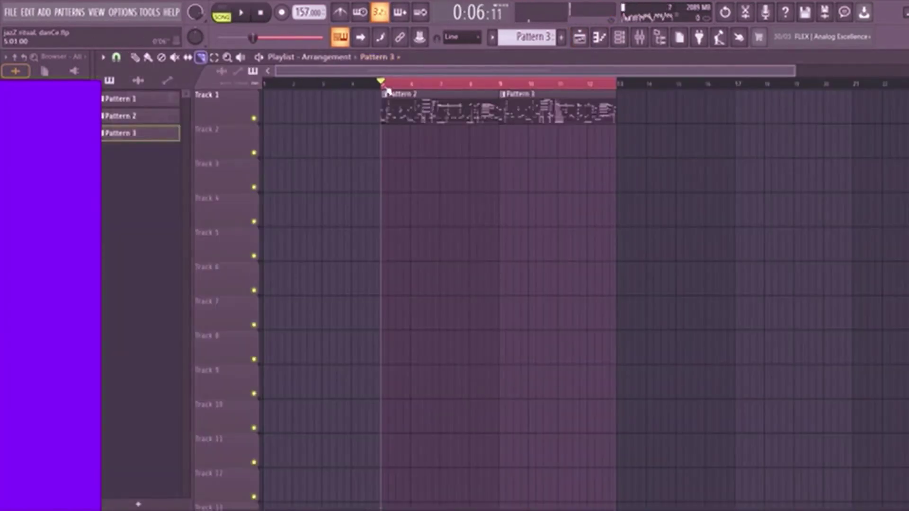
pyautogui.doubleClick(385, 87)
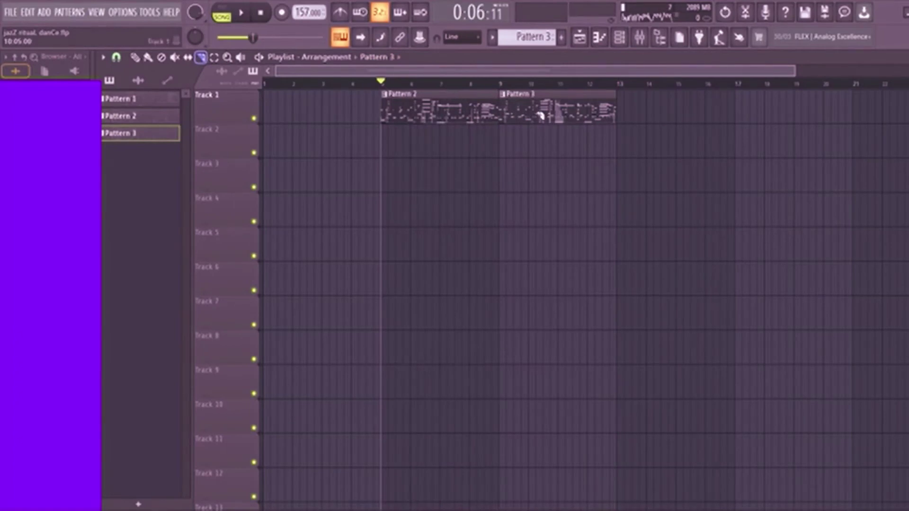
pyautogui.hotkey('ctrl', 'a')
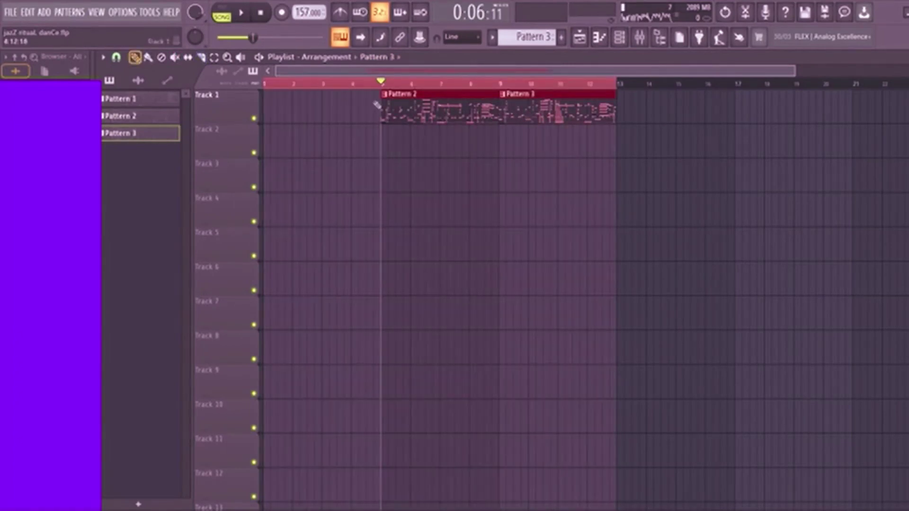
pyautogui.moveTo(378, 105); pyautogui.dragTo(635, 106)
# Check the channel rack and play the arrangement from bar 11 up towards the moved clips.
pyautogui.click(561, 86)
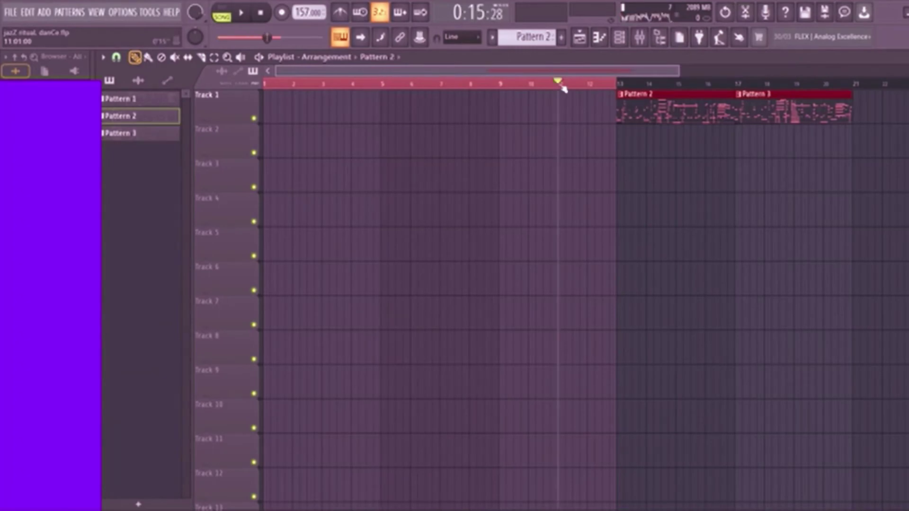
pyautogui.click(620, 38)
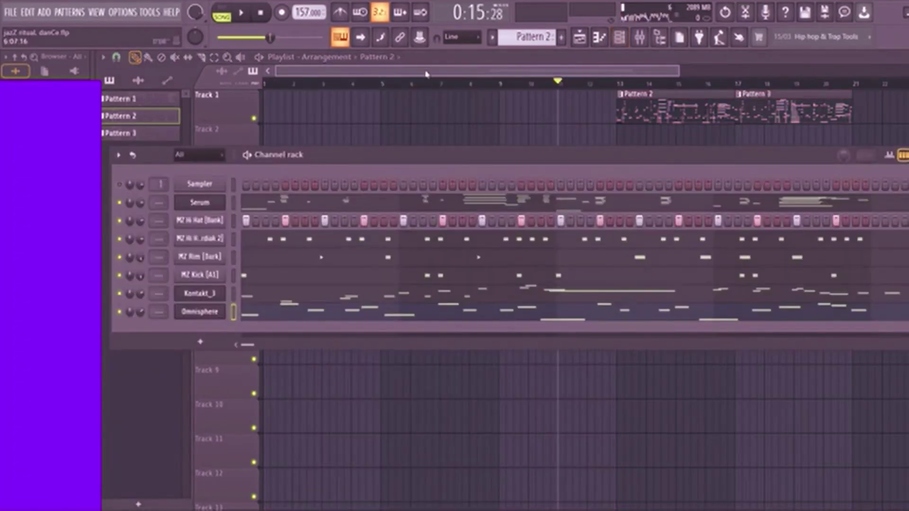
pyautogui.press('F6')
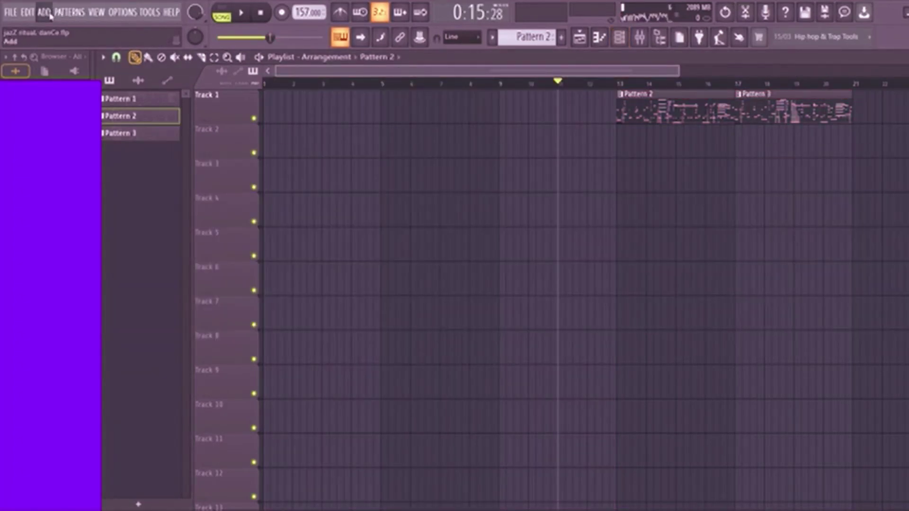
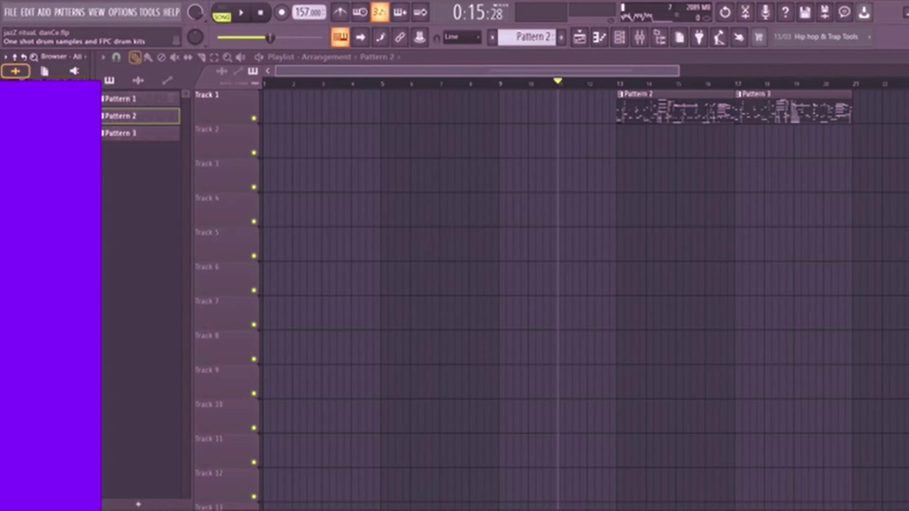
pyautogui.press('space')
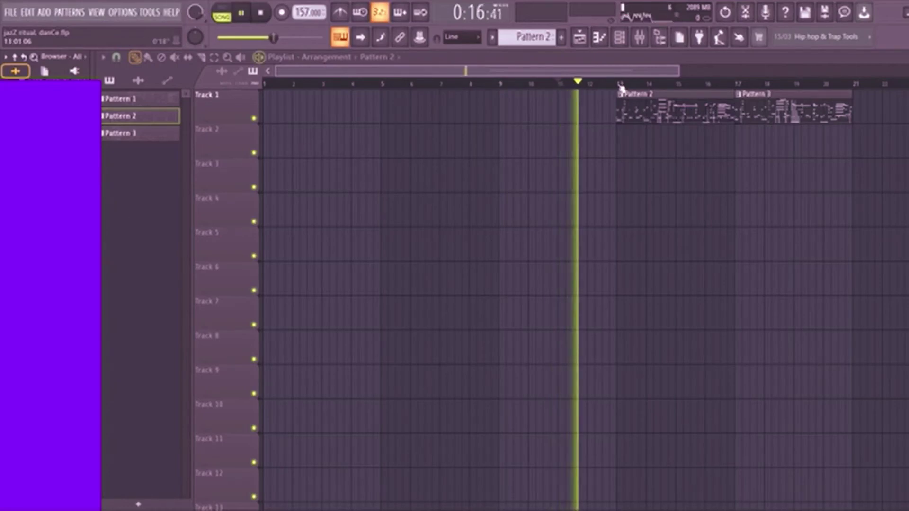
pyautogui.press('space')
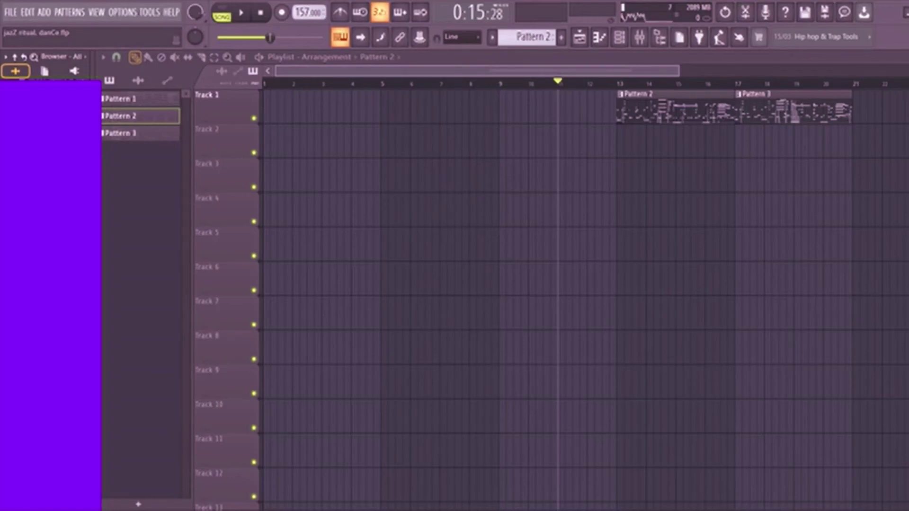
# Audition samples in the browser one after another, including so_mm_vocalsynth_chord_wet_am.wav.
pyautogui.press('Down')
pyautogui.press('Down')
pyautogui.press('Down')
pyautogui.press('Down')
pyautogui.press('Down')
pyautogui.press('Down')
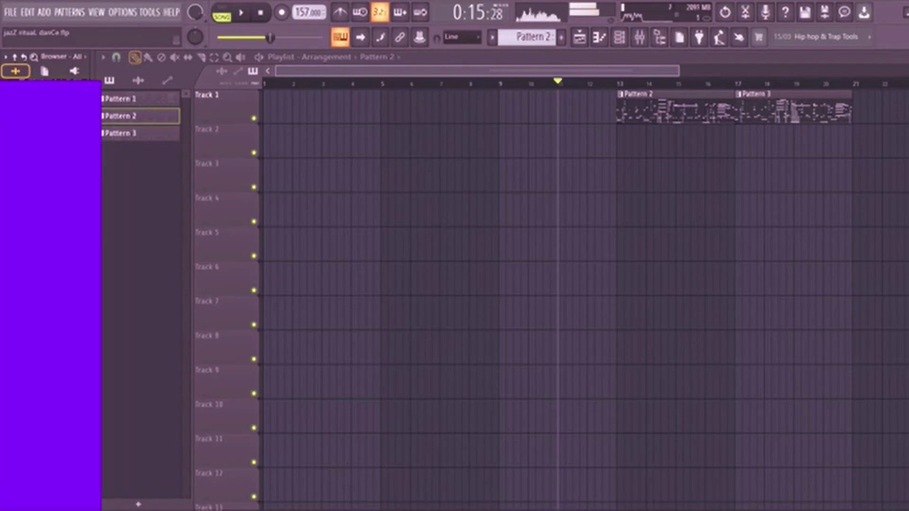
pyautogui.press('space')
pyautogui.press('space')
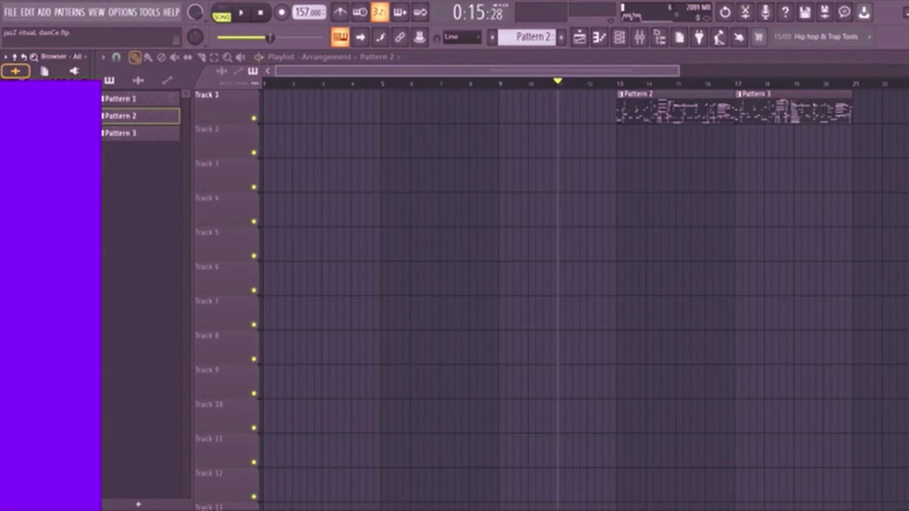
pyautogui.press('Down')
pyautogui.press('Down')
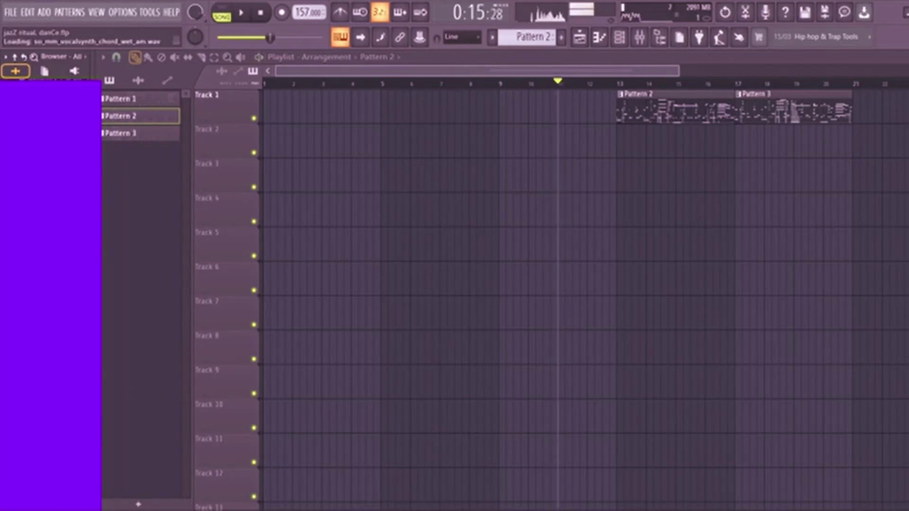
pyautogui.press('Down')
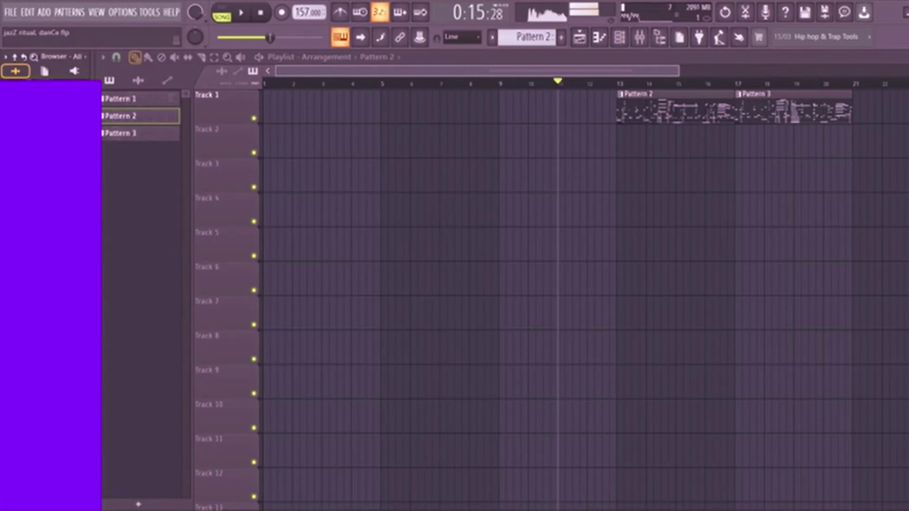
pyautogui.press('Down')
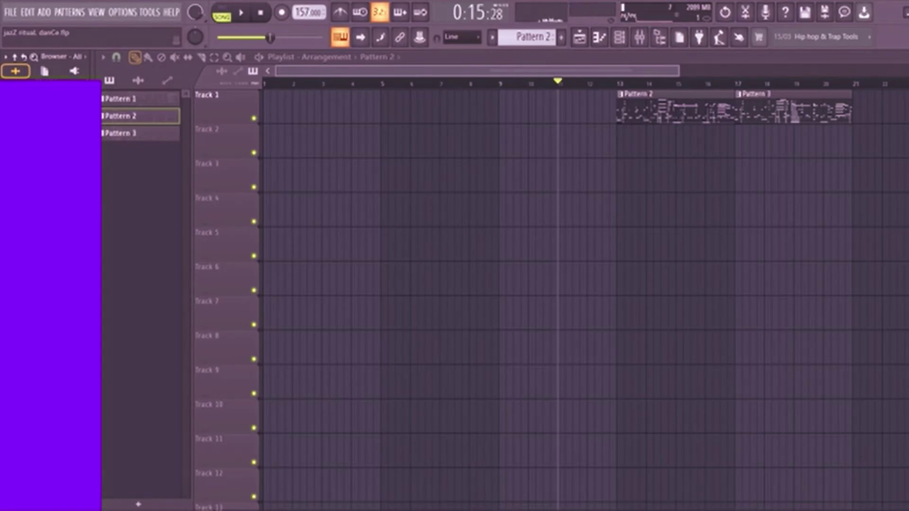
# Play the arrangement from bar 13, where the Pattern 2 clip starts.
pyautogui.press('space')
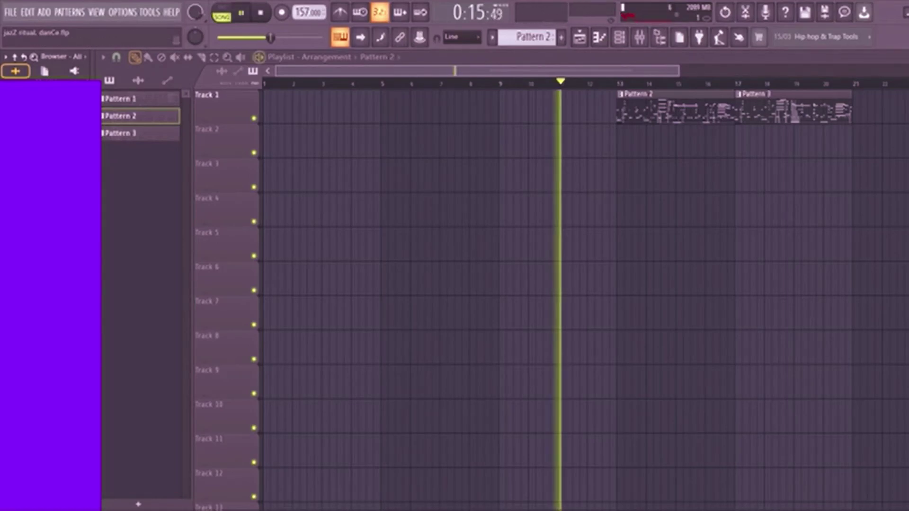
pyautogui.click(621, 85)
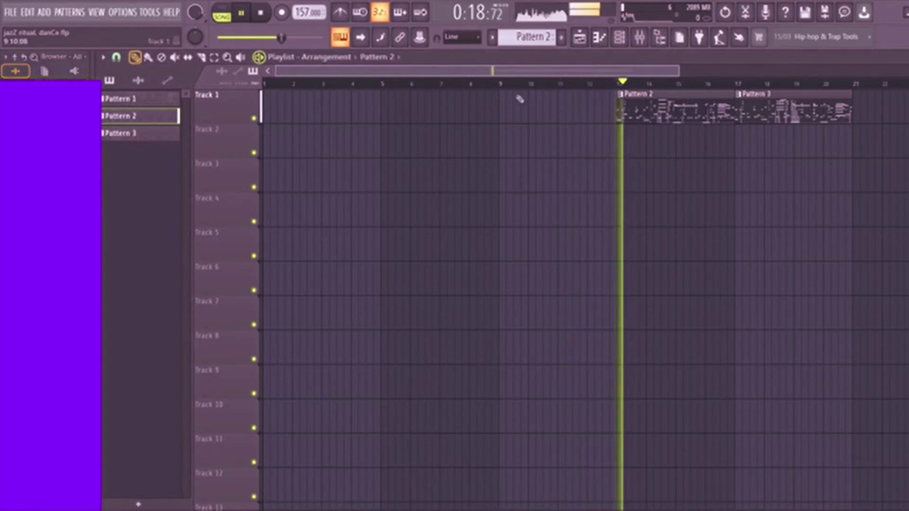
pyautogui.press('space')
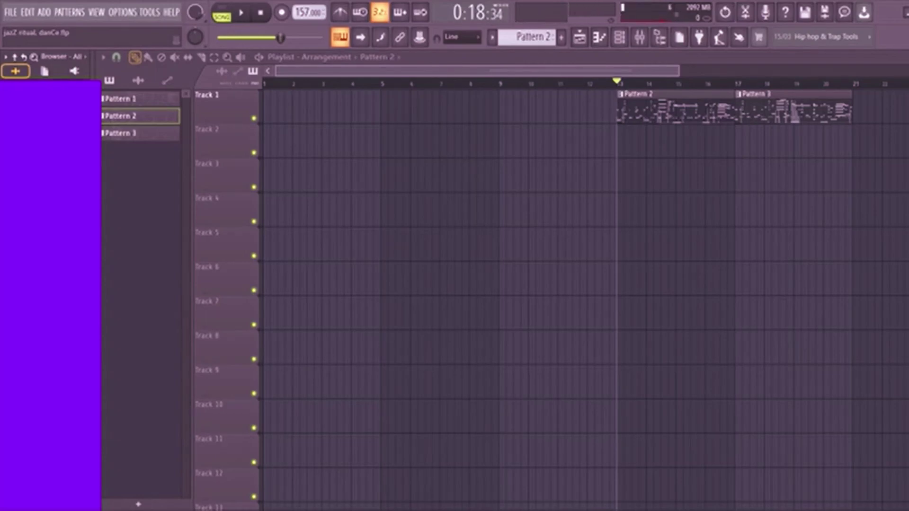
# Audition further samples down the browser list to find one for the intro.
pyautogui.press('Down')
pyautogui.press('Down')
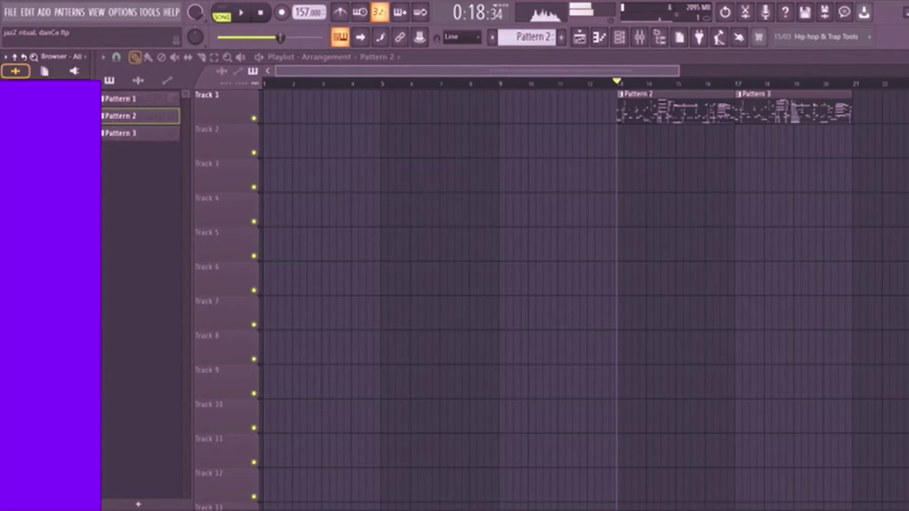
pyautogui.press('Down')
pyautogui.press('Down')
pyautogui.press('Down')
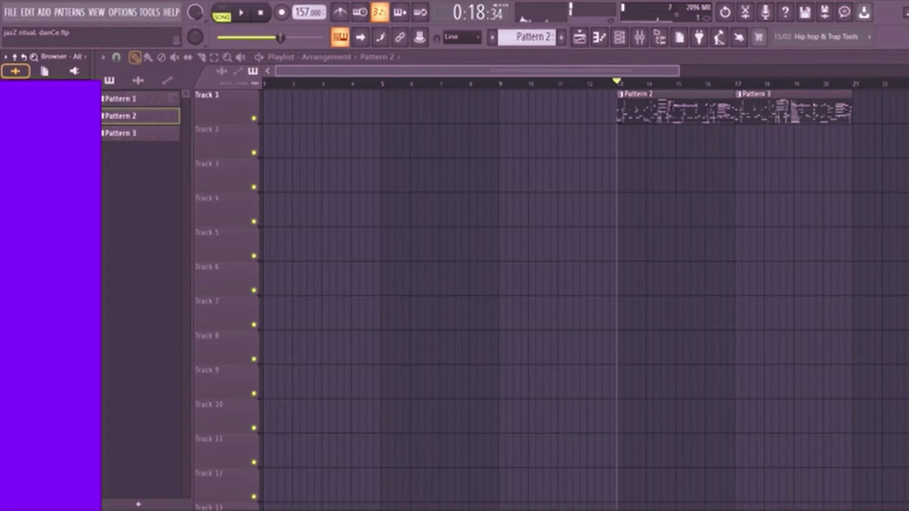
pyautogui.press('Down')
pyautogui.press('Down')
pyautogui.press('Down')
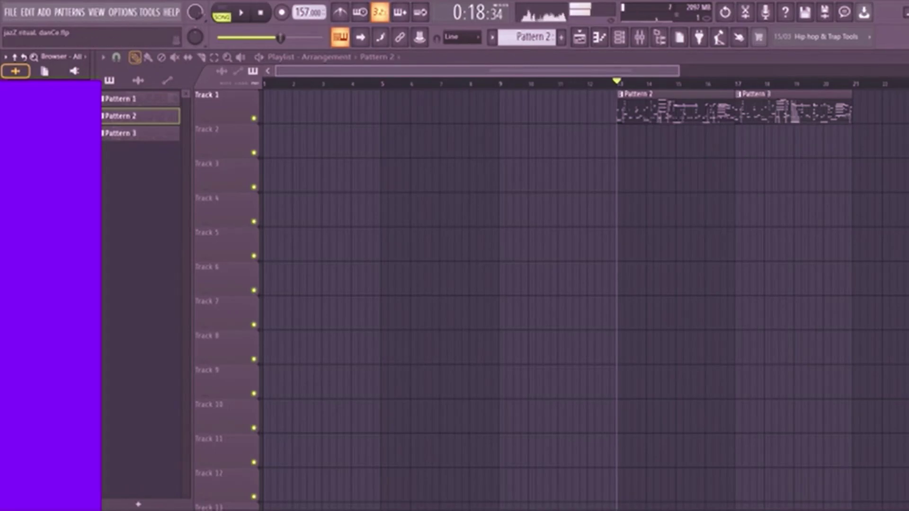
pyautogui.press('Down')
pyautogui.press('Down')
pyautogui.press('Down')
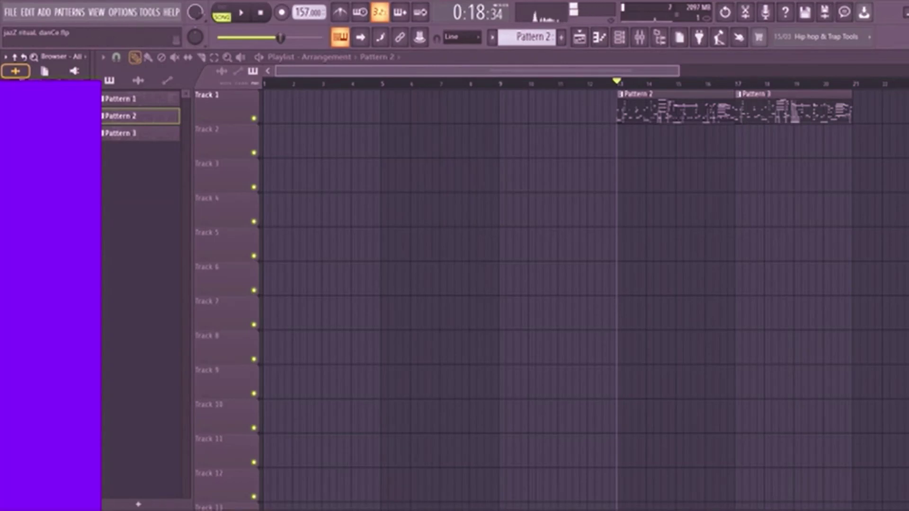
pyautogui.press('Down')
pyautogui.press('Down')
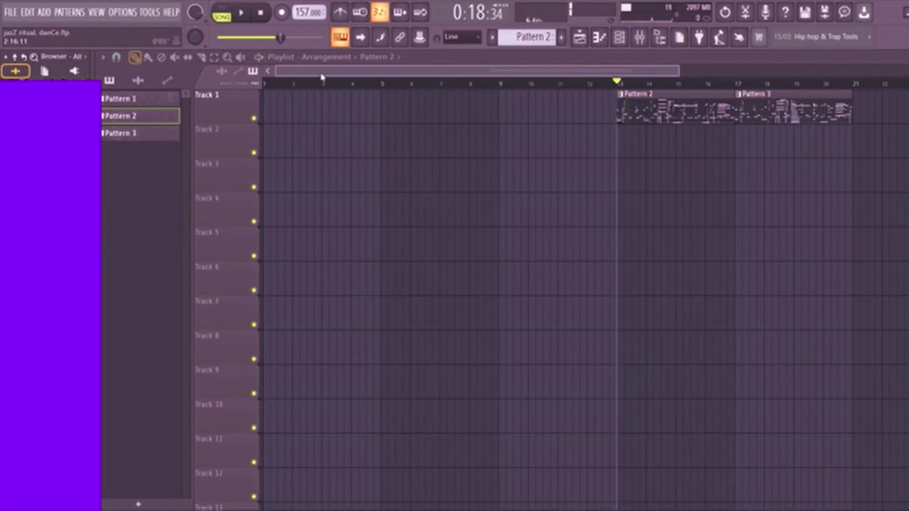
# Place the SO_MM_122_warped_chrome_wet_C sample at bar 1 of Track 3, play it and shorten its clip to 2:09:22.
pyautogui.moveTo(71, 213); pyautogui.dragTo(268, 183)
pyautogui.click(266, 83)
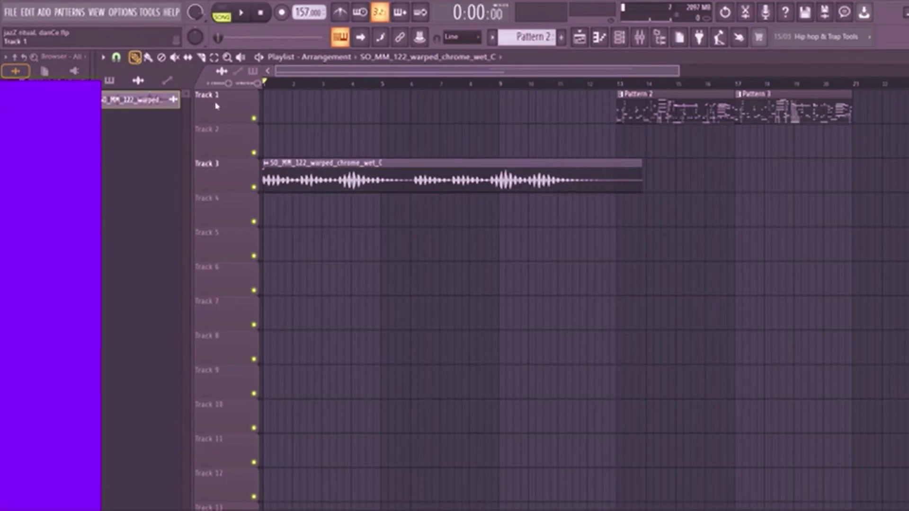
pyautogui.press('space')
pyautogui.moveTo(642, 177); pyautogui.dragTo(339, 190)
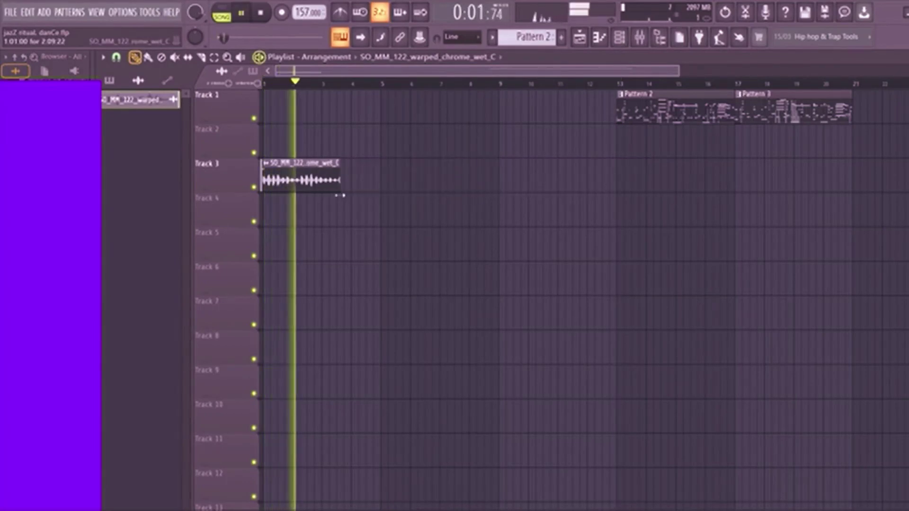
# Check the warped chrome sample's channel settings, lengthen its Track 3 clip into bar 7 and replay it from bar 3.
pyautogui.doubleClick(327, 180)
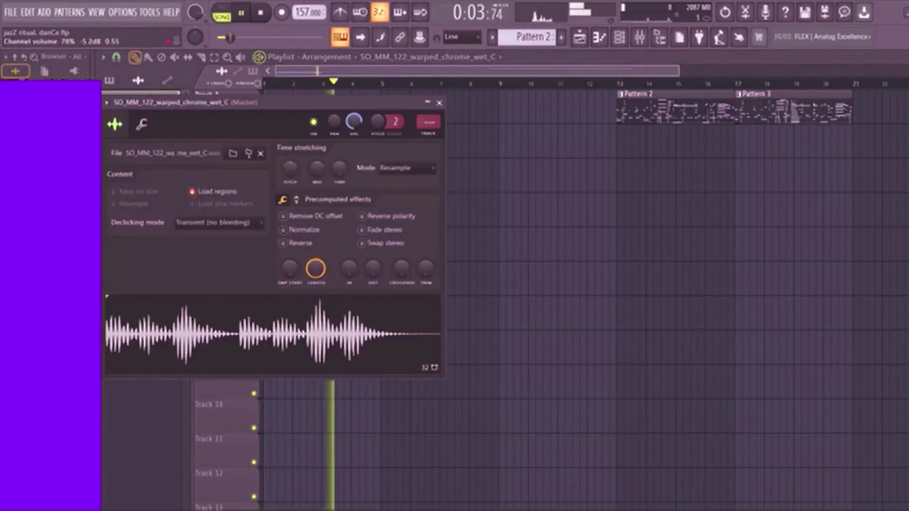
pyautogui.press('Escape')
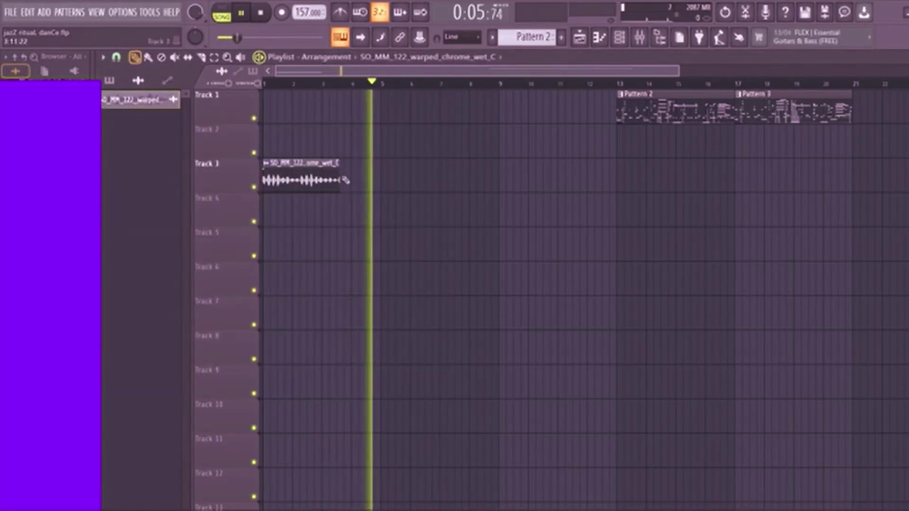
pyautogui.moveTo(339, 182); pyautogui.dragTo(450, 181)
pyautogui.click(336, 85)
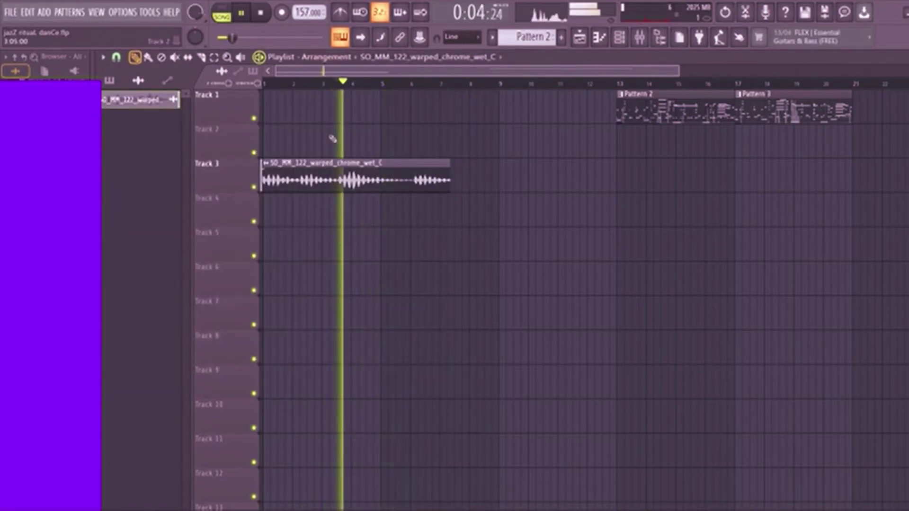
# Lower the channel volume of the SO_MM_122_warped_chrome_wet_C sample.
pyautogui.doubleClick(348, 178)
pyautogui.moveTo(352, 122); pyautogui.dragTo(352, 138)
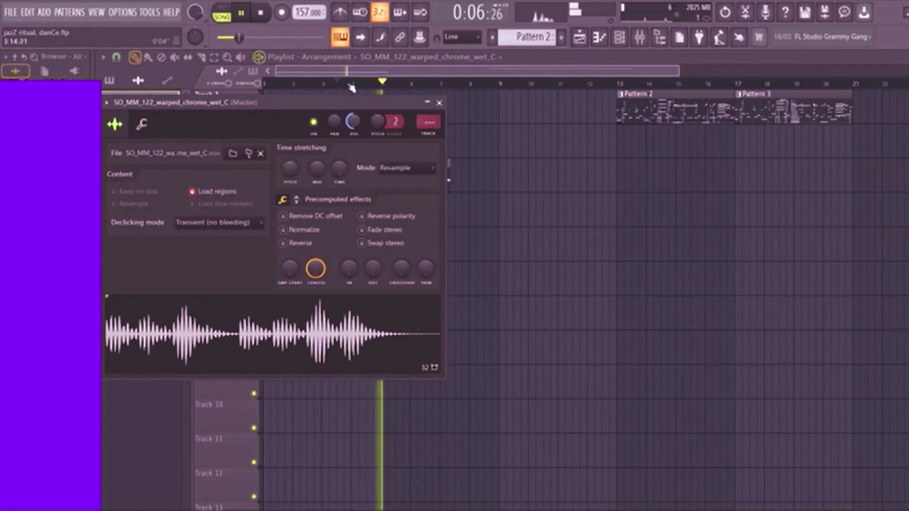
# Try trimming the start of the warped chrome clip on Track 3 to a 3:13:22 length at bar 1 and replay it.
pyautogui.press('Escape')
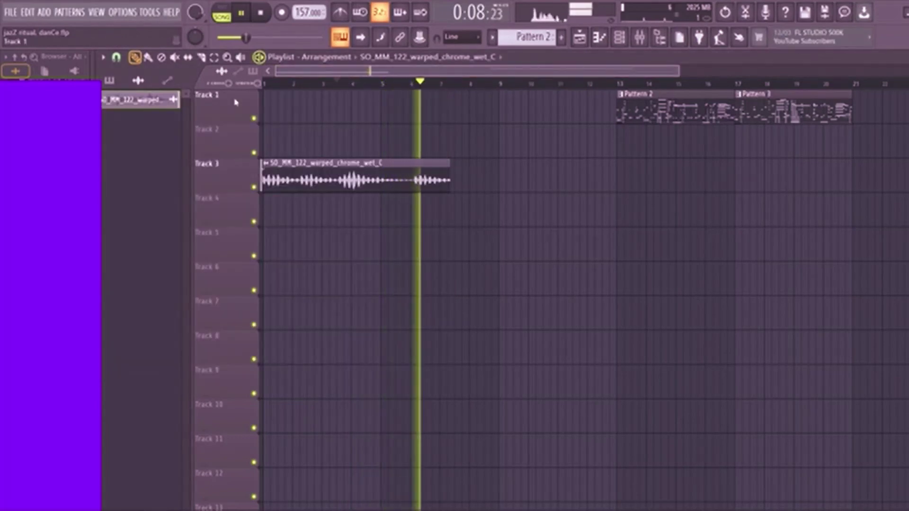
pyautogui.moveTo(264, 173); pyautogui.dragTo(288, 174)
pyautogui.press('space')
pyautogui.press('space')
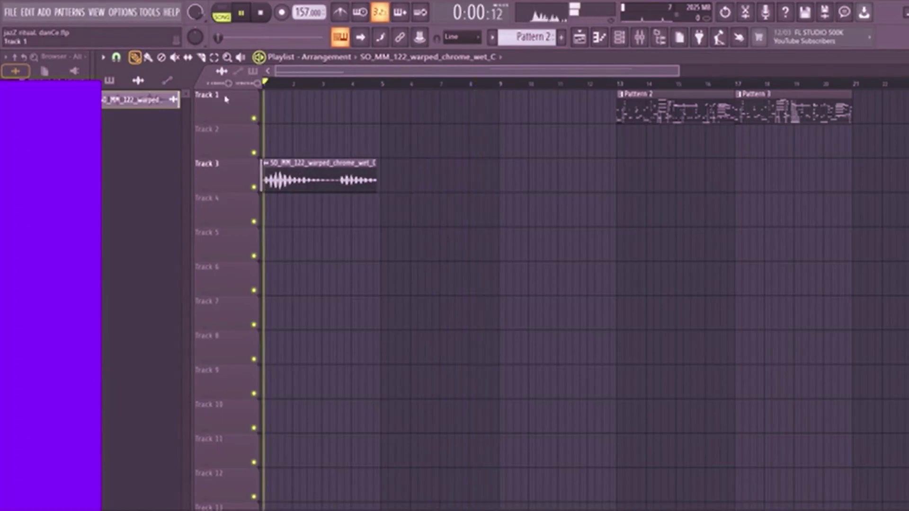
pyautogui.doubleClick(274, 167)
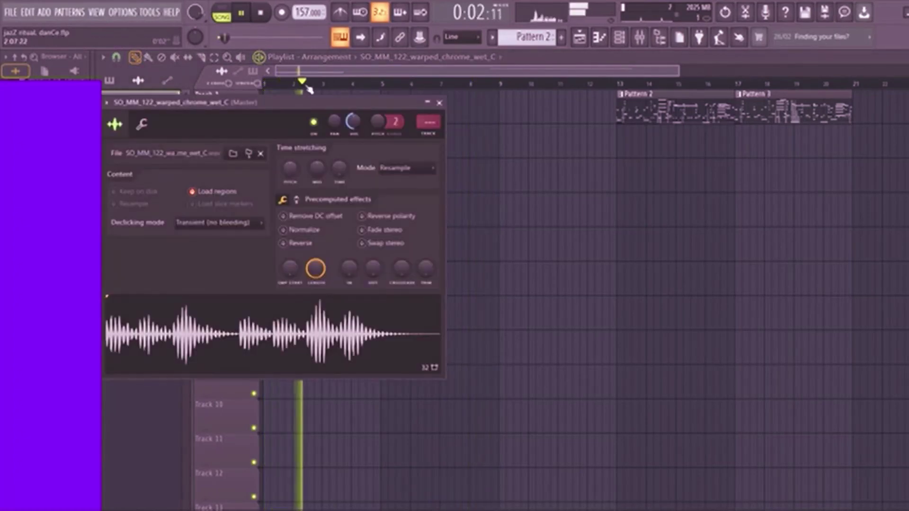
pyautogui.press('Escape')
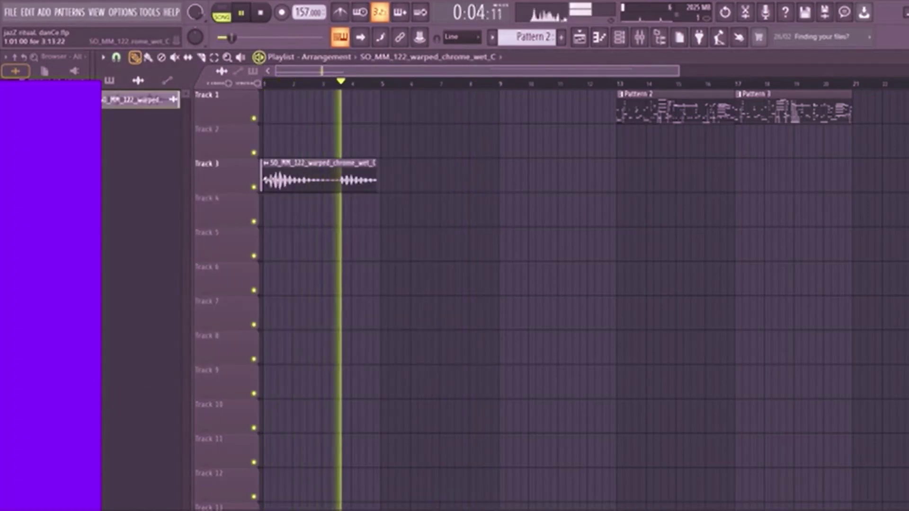
# Restore the trimmed start of the Track 3 clip so it again reaches into bar 7.
pyautogui.moveTo(265, 181); pyautogui.dragTo(291, 192)
pyautogui.doubleClick(272, 174)
pyautogui.click(278, 69)
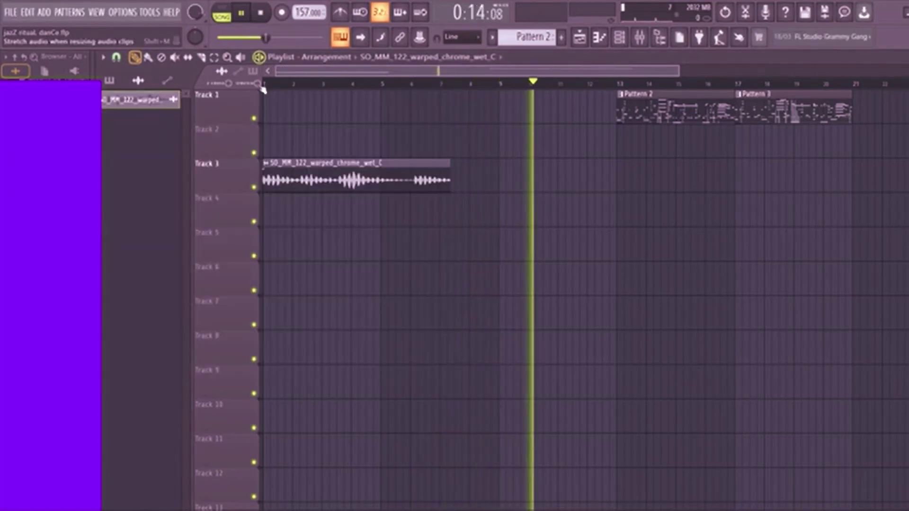
# Play the warped chrome clip from bar 1 and Pattern 2 from bar 13 to compare how they sound.
pyautogui.click(263, 85)
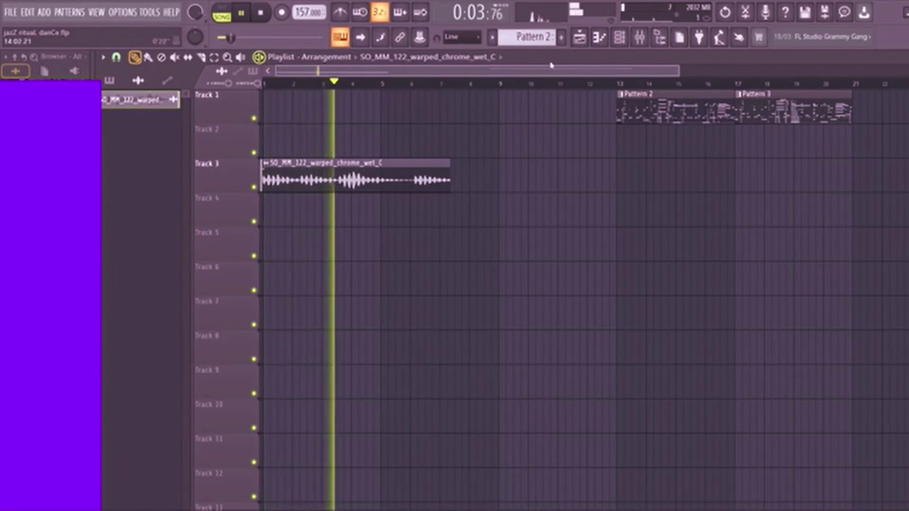
pyautogui.click(620, 83)
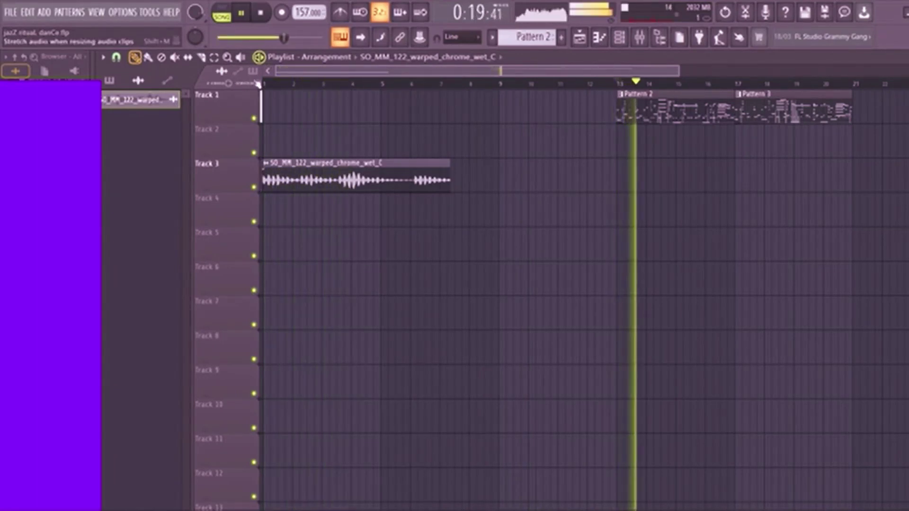
pyautogui.click(264, 84)
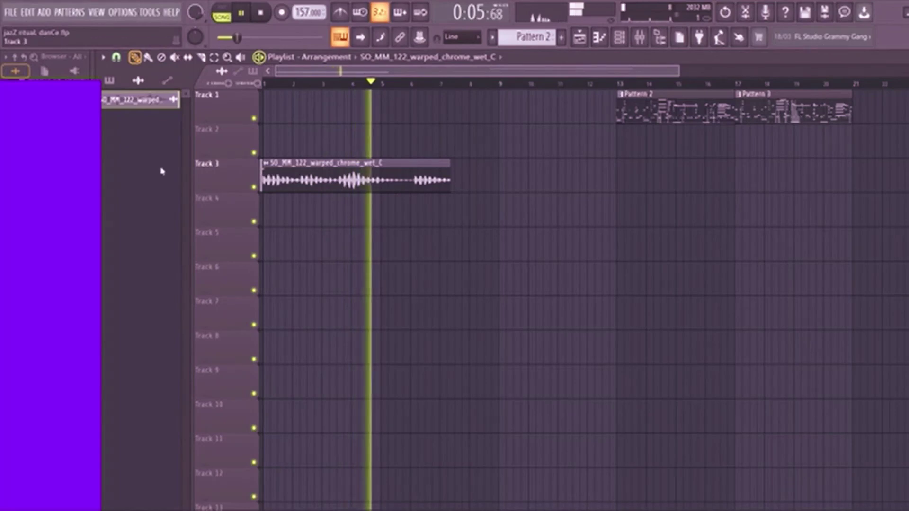
pyautogui.press('space')
# Route the warped chrome sample to mixer track 2, add Little AlterBoy with 12.0 semitones of pitch, and lower its slot mix.
pyautogui.doubleClick(348, 175)
pyautogui.hotkey('ctrl', 'l')
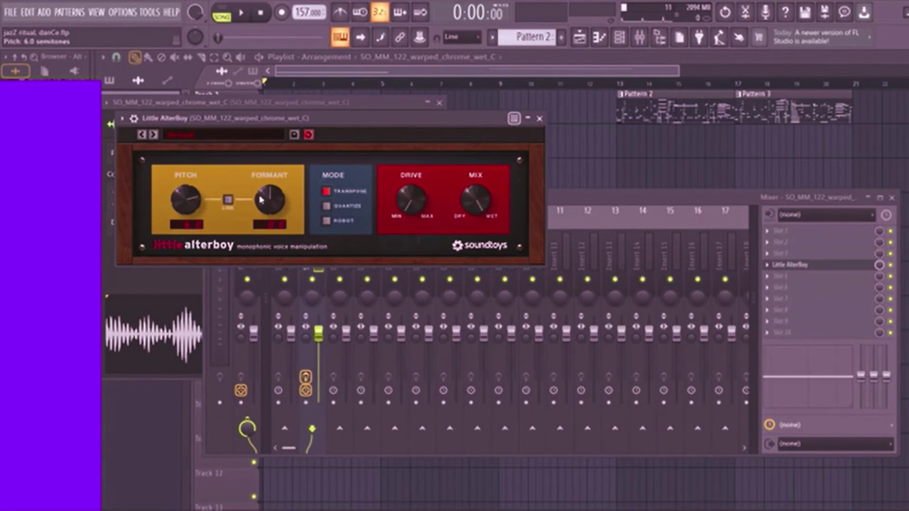
pyautogui.click(238, 14)
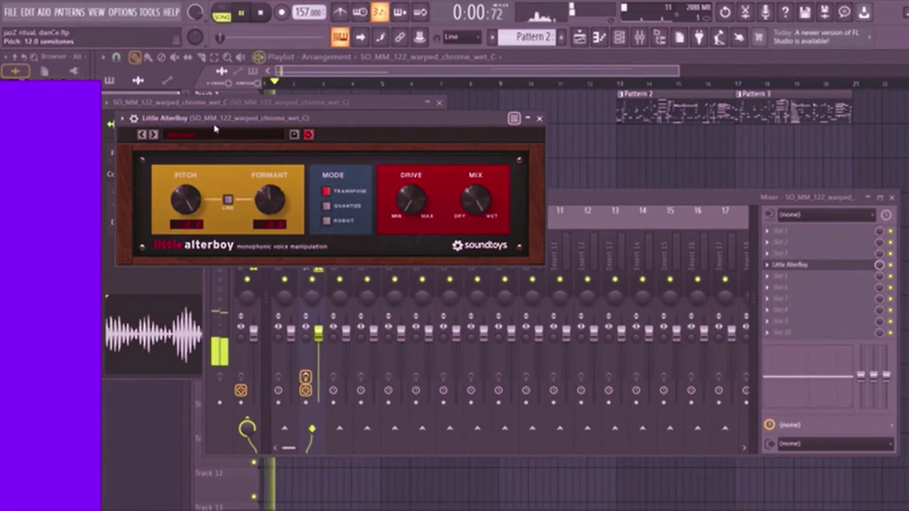
pyautogui.moveTo(880, 265); pyautogui.dragTo(880, 284)
pyautogui.click(331, 124)
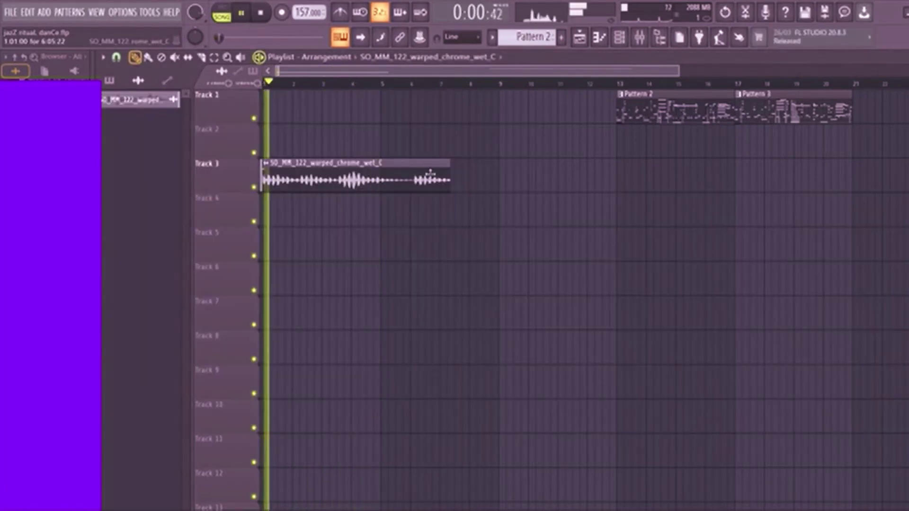
# Stretch the warped chrome clip on Track 3 down to 2:00:01 so it ends at bar 3, and replay it.
pyautogui.moveTo(339, 188); pyautogui.dragTo(323, 186)
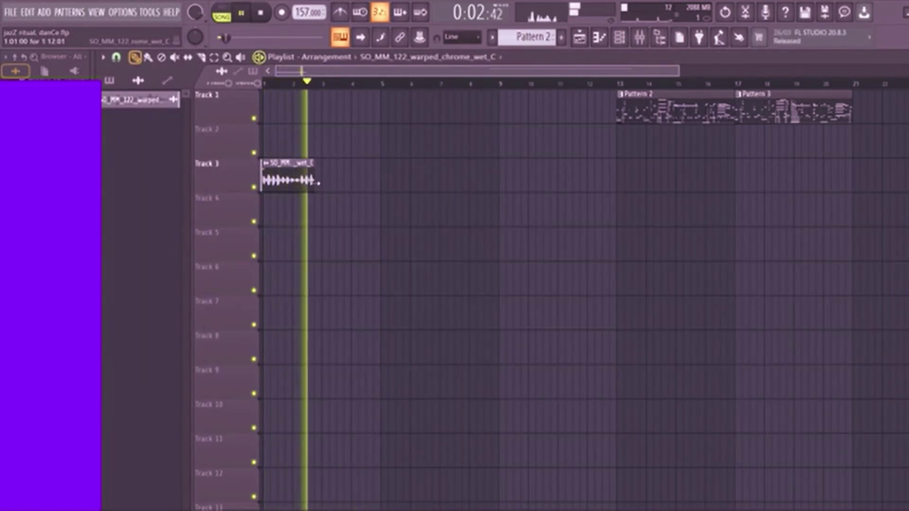
pyautogui.press('space')
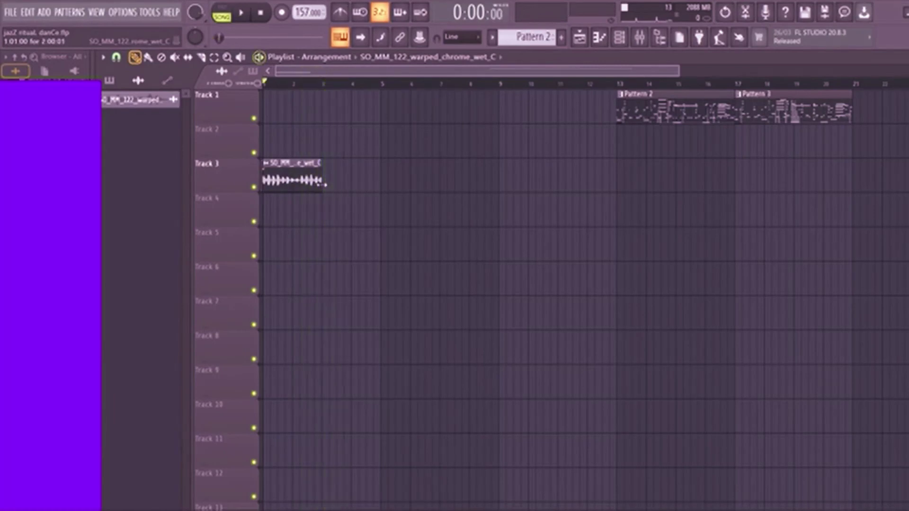
pyautogui.press('space')
pyautogui.press('space')
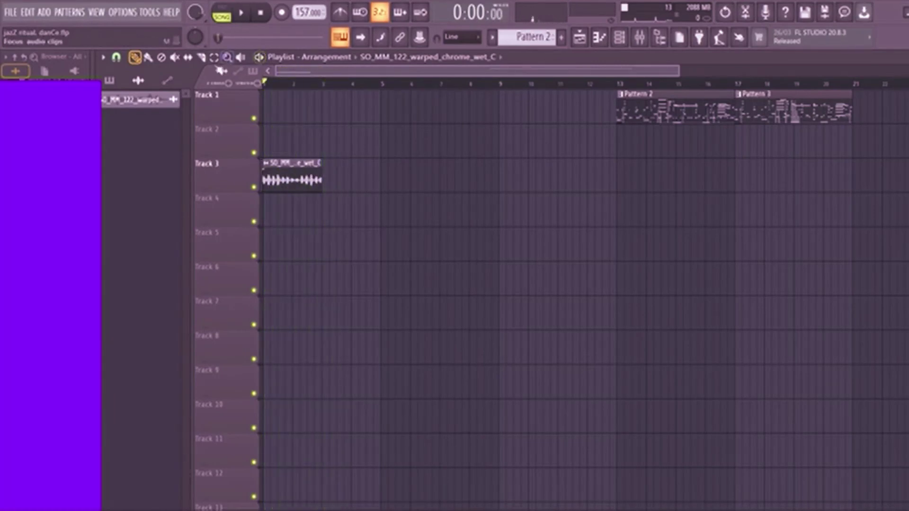
pyautogui.click(201, 57)
pyautogui.press('space')
pyautogui.press('space')
pyautogui.press('space')
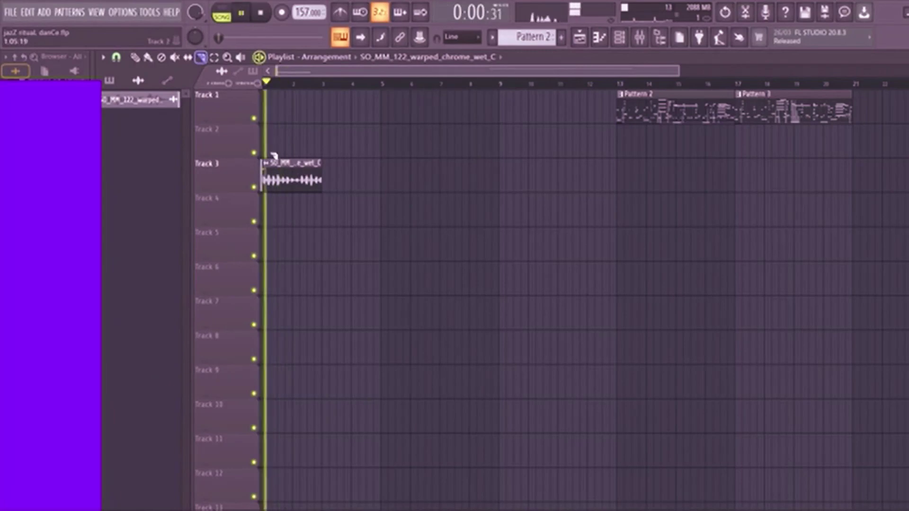
pyautogui.click(135, 61)
# Replay the opening of the shortened Track 3 clip up close to examine its rhythm.
pyautogui.scroll(3, 353, 185)
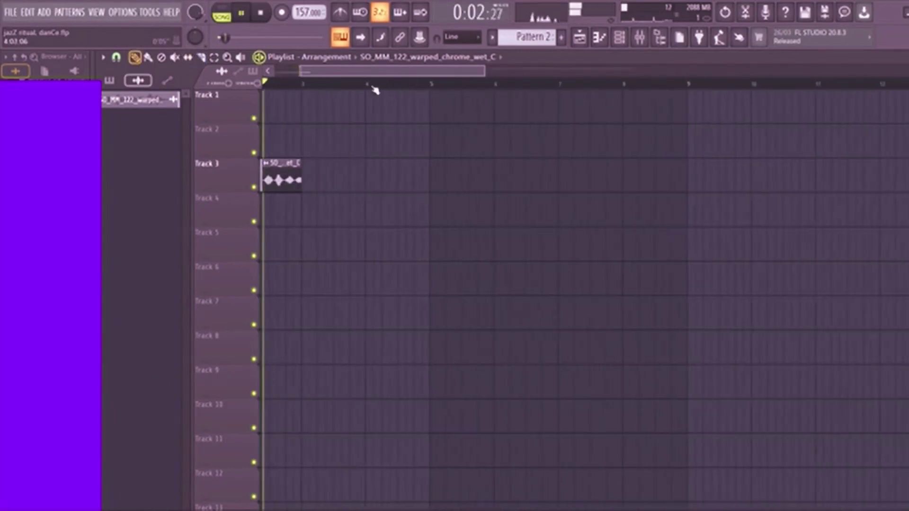
pyautogui.moveTo(370, 71); pyautogui.dragTo(303, 73)
pyautogui.scroll(2, 282, 137)
pyautogui.press('space')
pyautogui.press('space')
pyautogui.press('space')
pyautogui.press('space')
pyautogui.press('space')
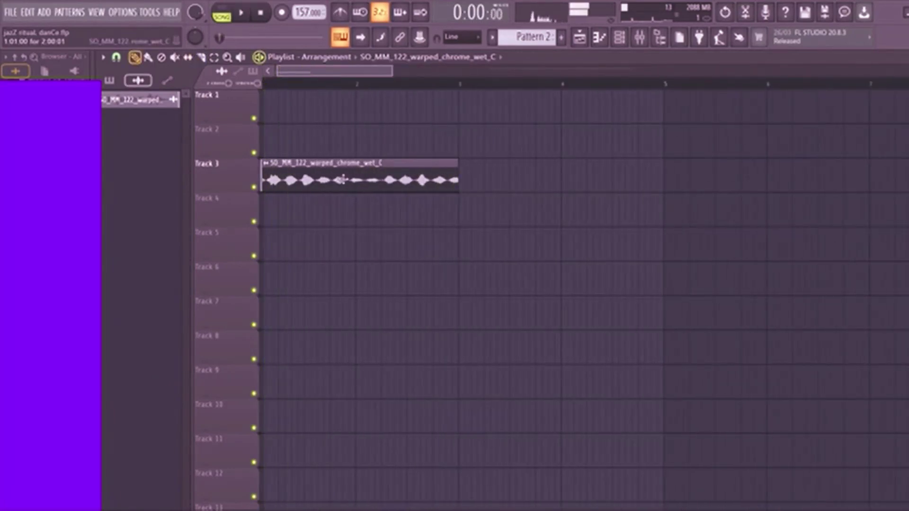
pyautogui.moveTo(334, 71); pyautogui.dragTo(309, 95)
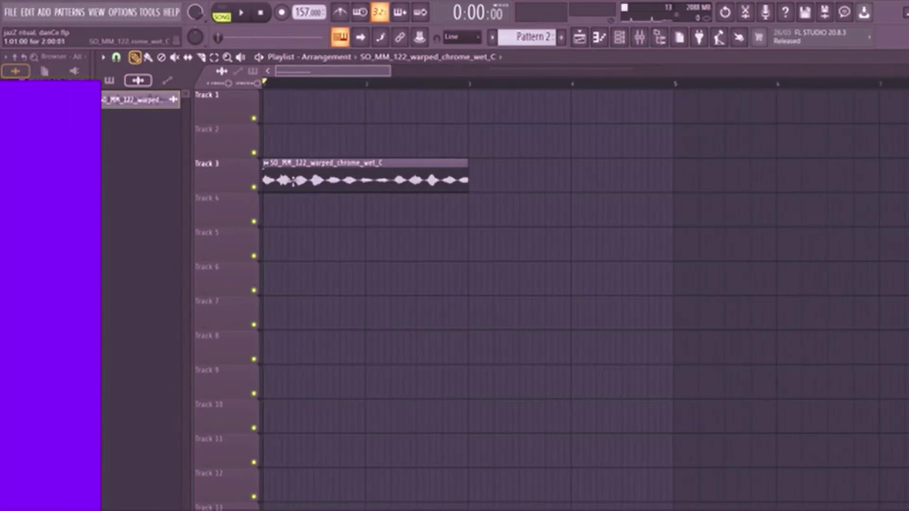
# Raise the warped chrome sample's channel pitch to +200 cents and replay the clip.
pyautogui.doubleClick(293, 181)
pyautogui.moveTo(377, 121); pyautogui.dragTo(380, 83)
pyautogui.press('space')
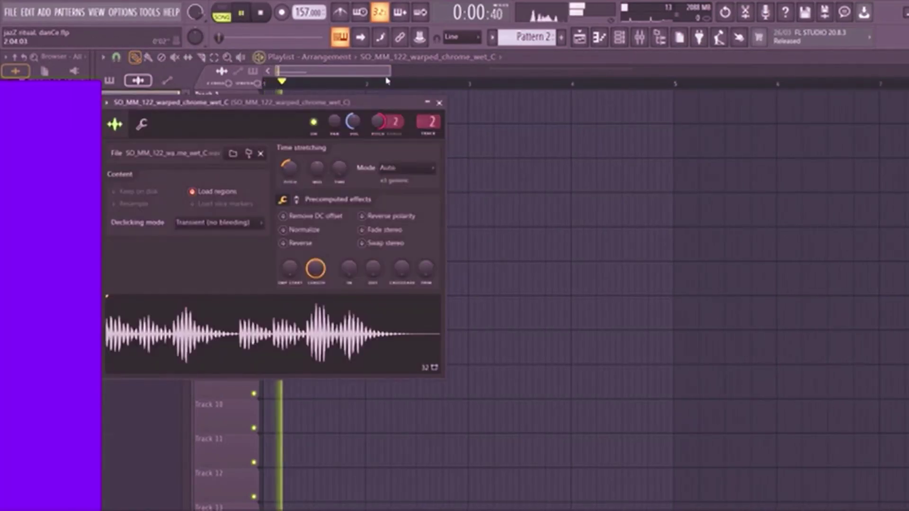
pyautogui.click(387, 75)
pyautogui.press('space')
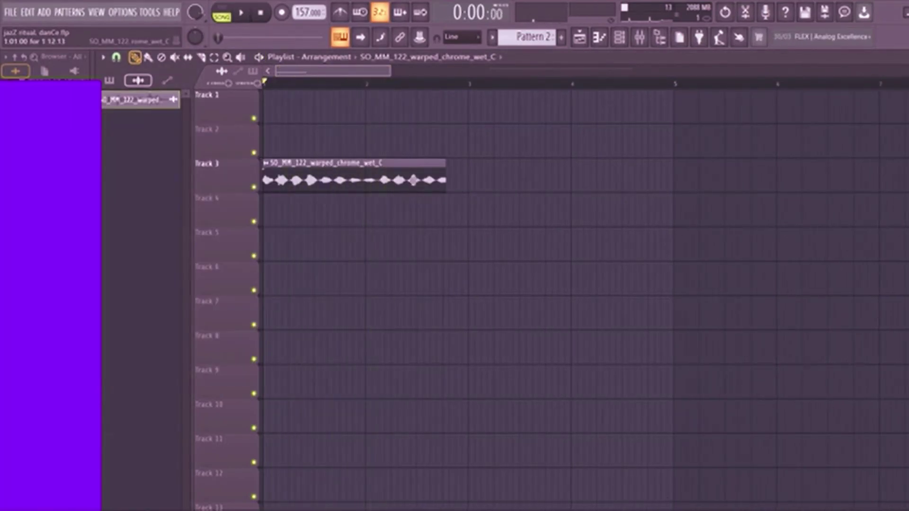
# Set the warped chrome channel's pitch range to 4, raise its pitch further and listen to the result.
pyautogui.doubleClick(414, 182)
pyautogui.press('space')
pyautogui.moveTo(393, 124); pyautogui.dragTo(394, 118)
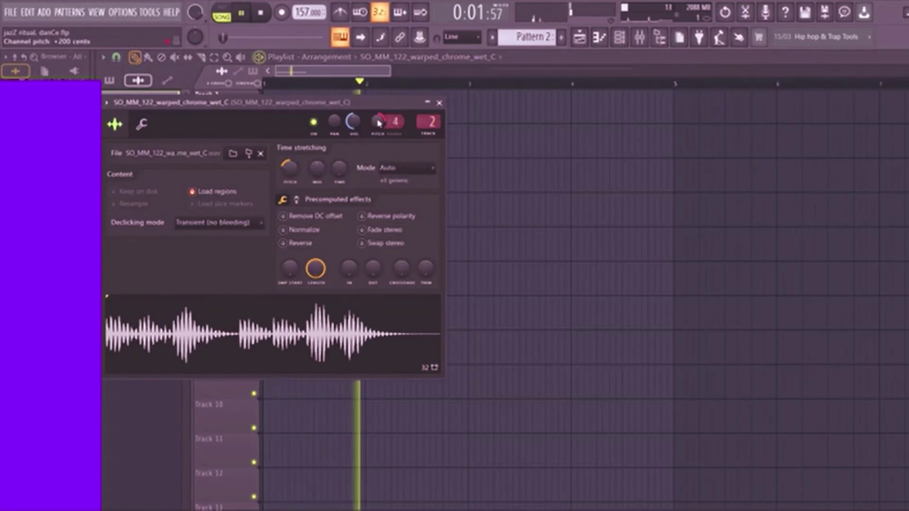
pyautogui.press('space')
# Turn on the metronome during playback and stretch the Track 3 clip to 2:00:10 so it ends at bar 3.
pyautogui.click(339, 13)
pyautogui.press('space')
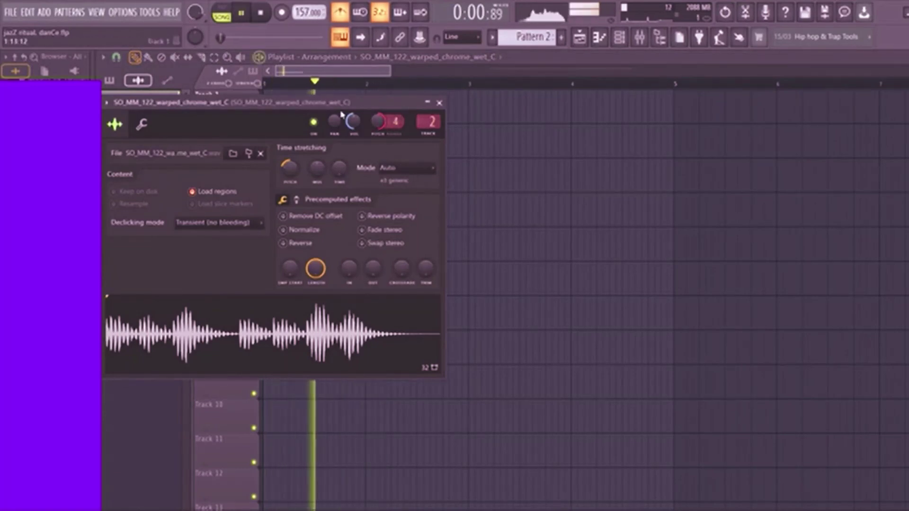
pyautogui.moveTo(348, 103); pyautogui.dragTo(434, 243)
pyautogui.moveTo(422, 179); pyautogui.dragTo(462, 183)
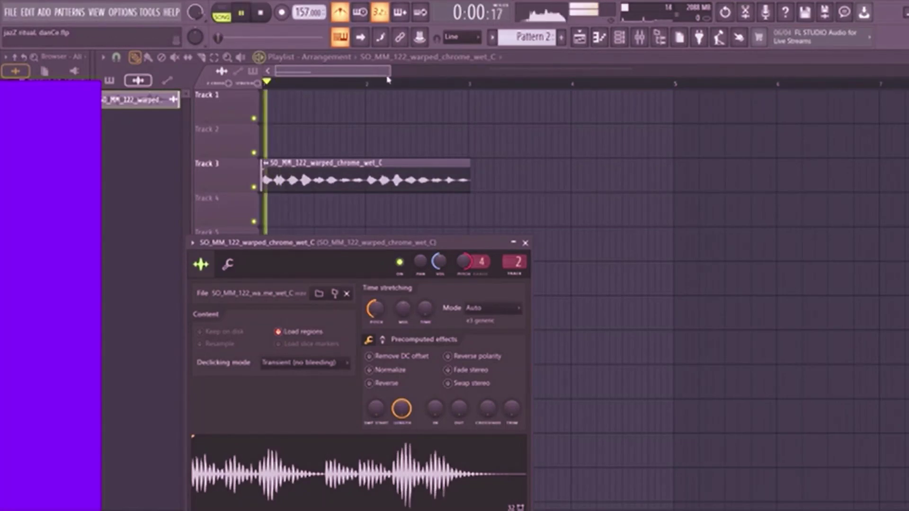
# Play Pattern 2 from bar 13 with the metronome to compare it with the stretched clip.
pyautogui.moveTo(390, 72); pyautogui.dragTo(530, 76)
pyautogui.press('space')
pyautogui.click(828, 84)
pyautogui.press('space')
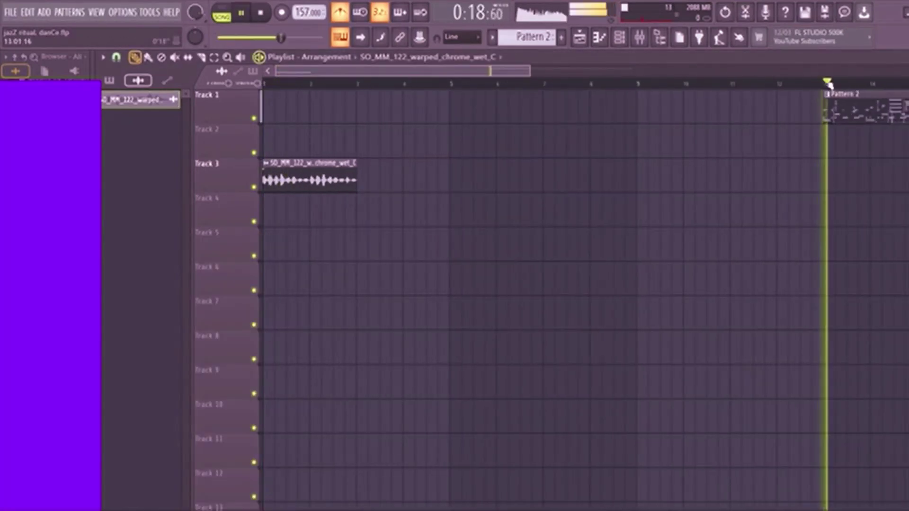
pyautogui.press('space')
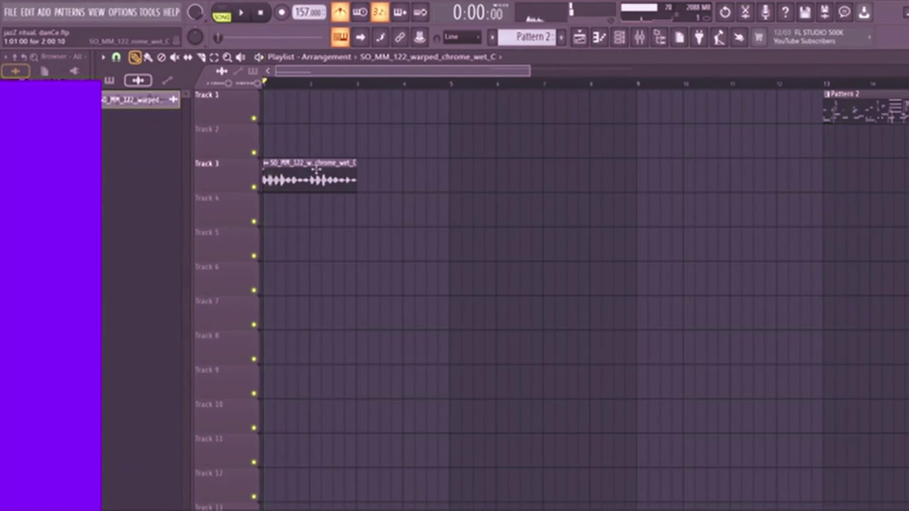
# Check the warped chrome channel settings, then replay Pattern 2 from bar 13 and the clip from bar 1.
pyautogui.doubleClick(318, 165)
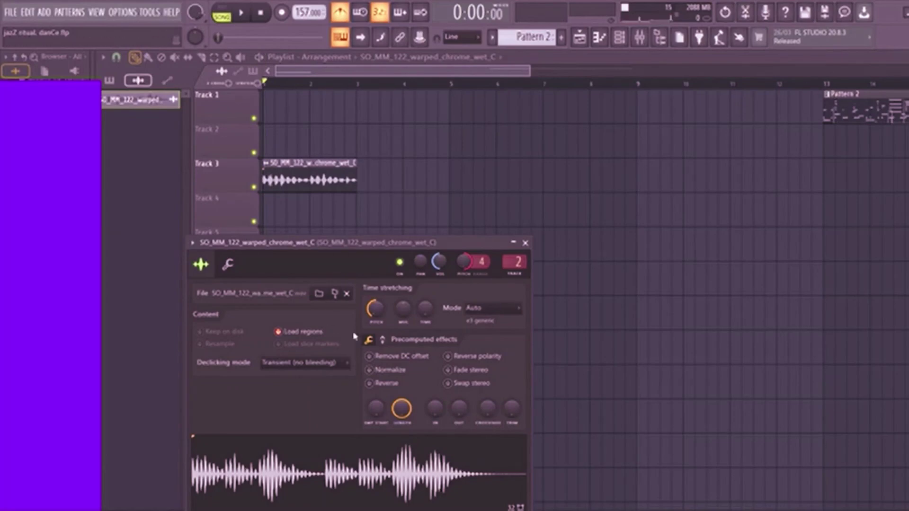
pyautogui.click(825, 84)
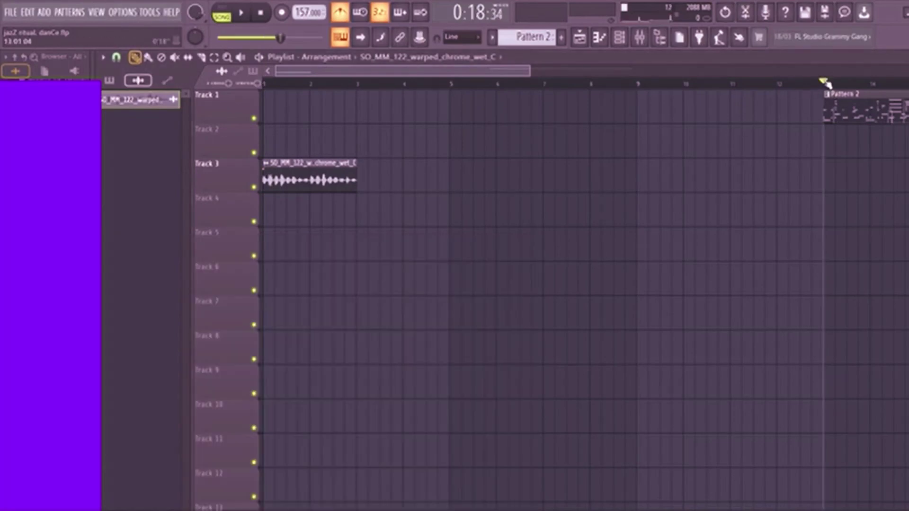
pyautogui.press('space')
pyautogui.press('space')
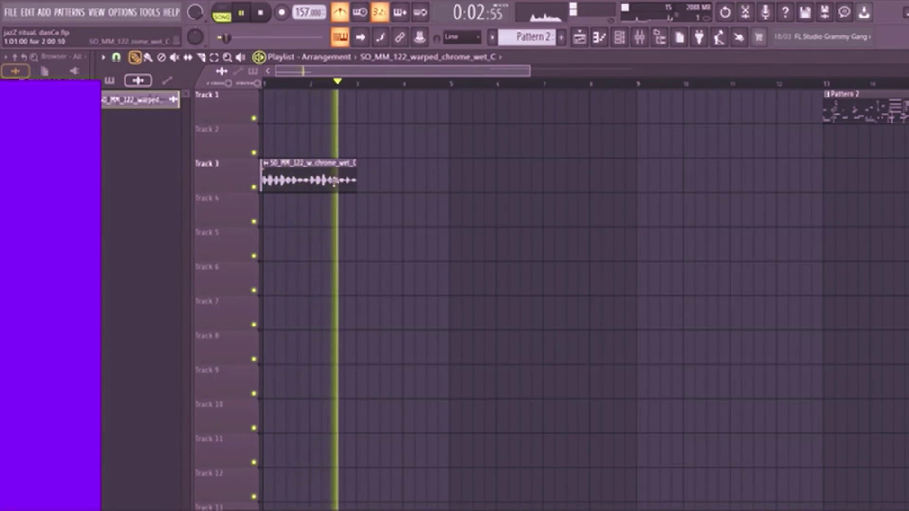
# Place four more copies of the warped chrome clip on Track 3 at bars 3, 5, 7 and 9.
pyautogui.press('space')
pyautogui.click(372, 179)
pyautogui.press('space')
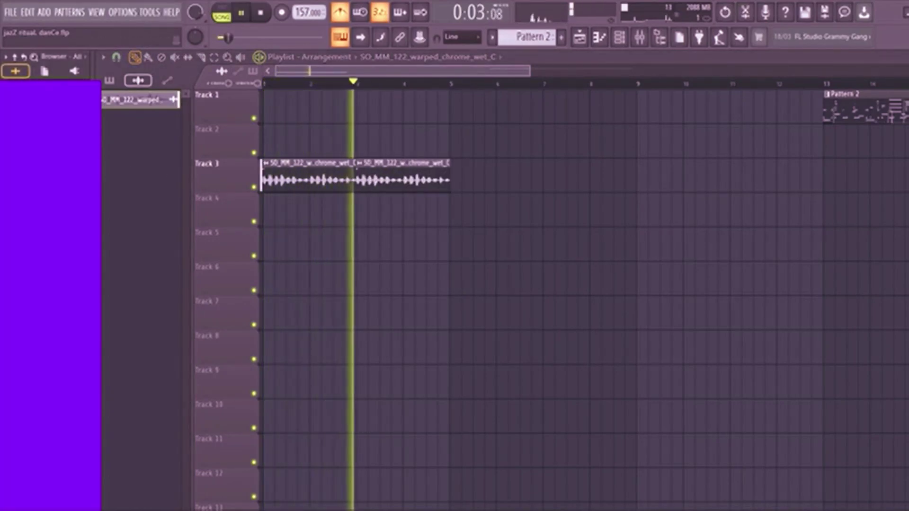
pyautogui.moveTo(464, 184); pyautogui.dragTo(451, 180)
pyautogui.moveTo(556, 182); pyautogui.dragTo(544, 182)
pyautogui.click(643, 183)
pyautogui.press('space')
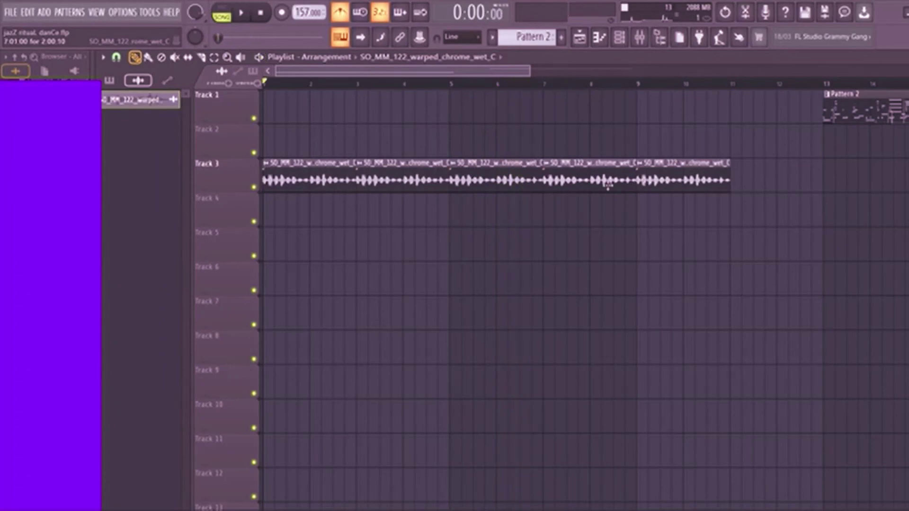
# Add J37 Stereo to slot 7 of the sample's mixer track, set its WOW rate to -49.7 and adjust its WOW depth.
pyautogui.doubleClick(607, 182)
pyautogui.click(640, 37)
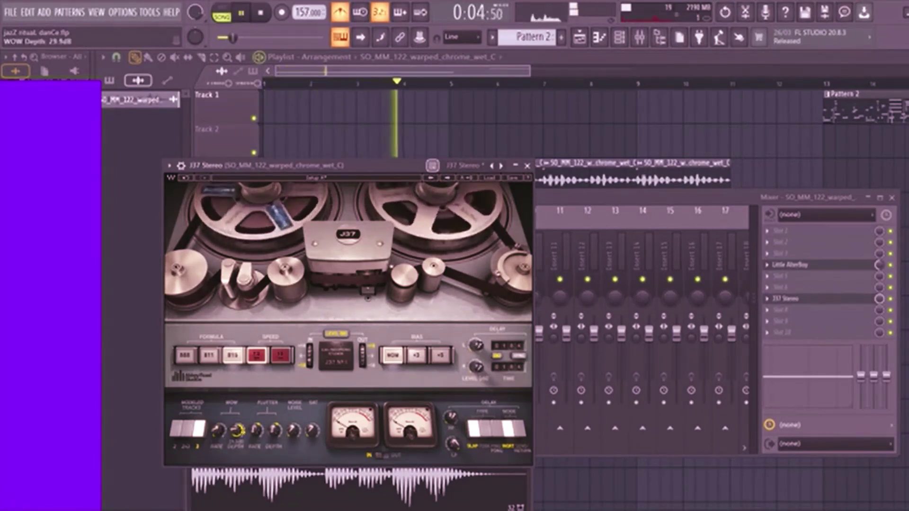
pyautogui.moveTo(217, 430); pyautogui.dragTo(217, 441)
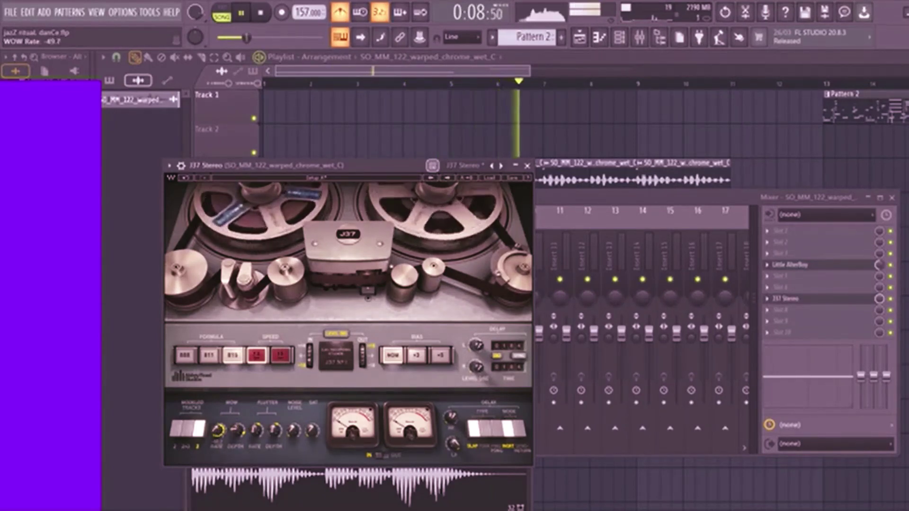
pyautogui.moveTo(241, 432); pyautogui.dragTo(244, 434)
pyautogui.scroll(-1, 238, 432)
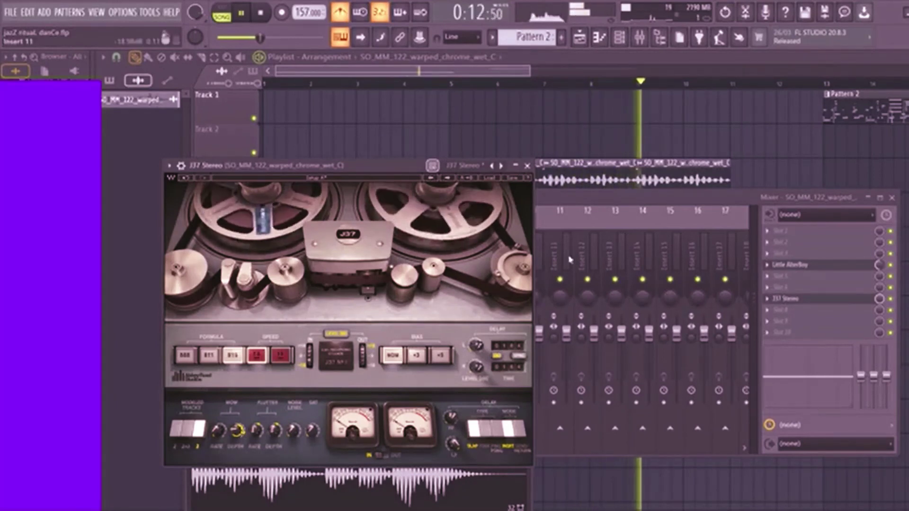
pyautogui.click(622, 204)
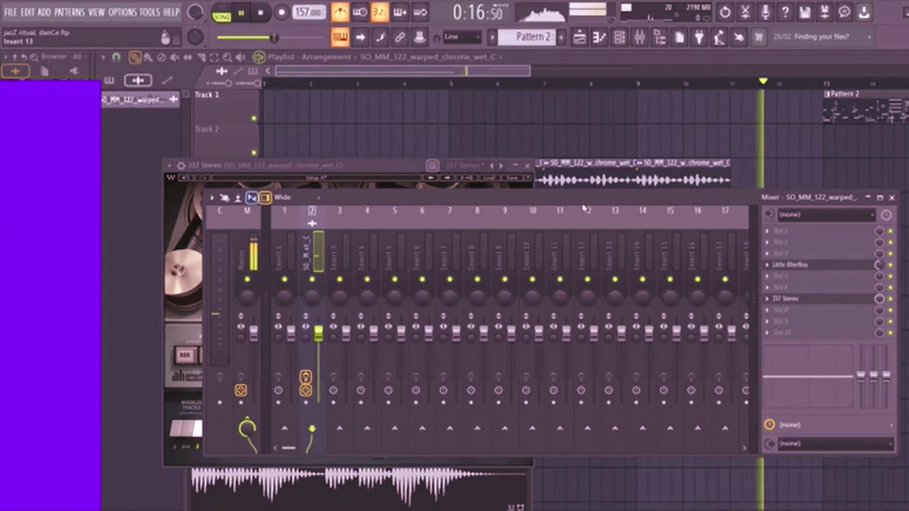
pyautogui.click(620, 38)
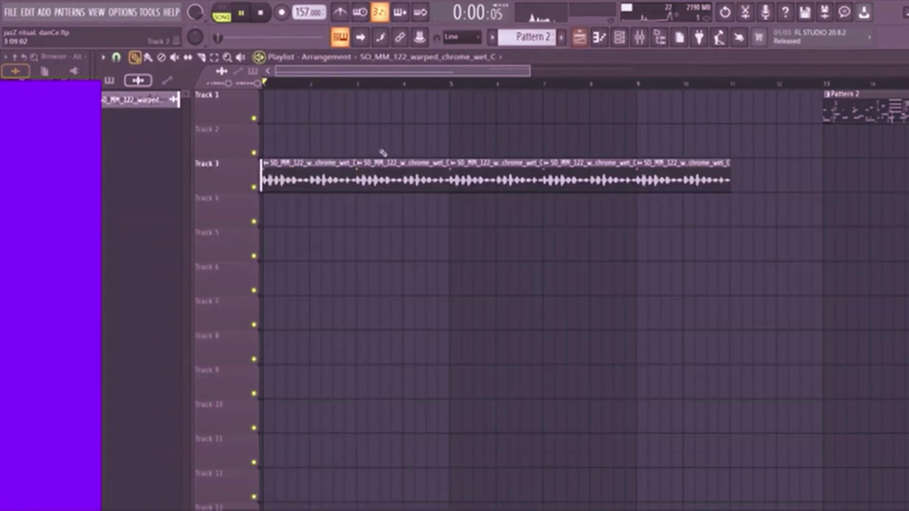
# Slice the first warped chrome clip at bar 2 and make its second piece unique as a separate sample.
pyautogui.press('space')
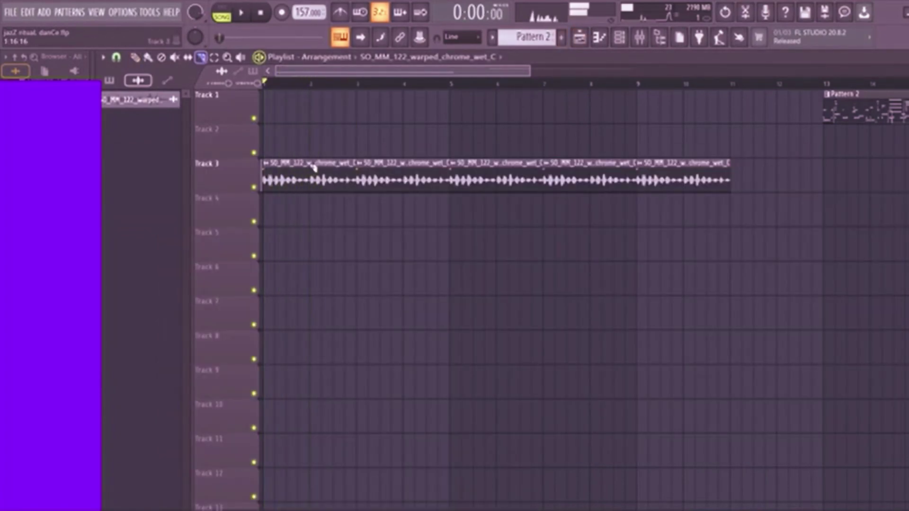
pyautogui.click(135, 58)
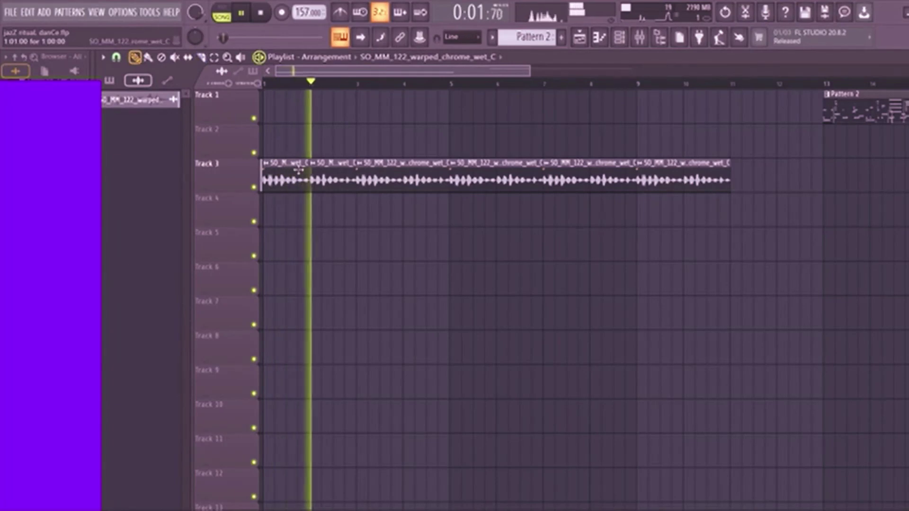
pyautogui.press('space')
pyautogui.press('space')
pyautogui.click(312, 163)
pyautogui.click(345, 252)
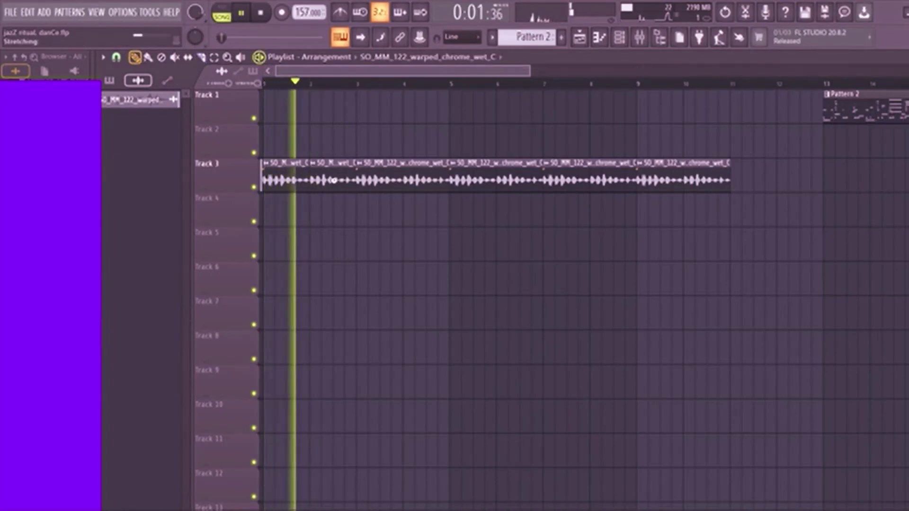
pyautogui.press('space')
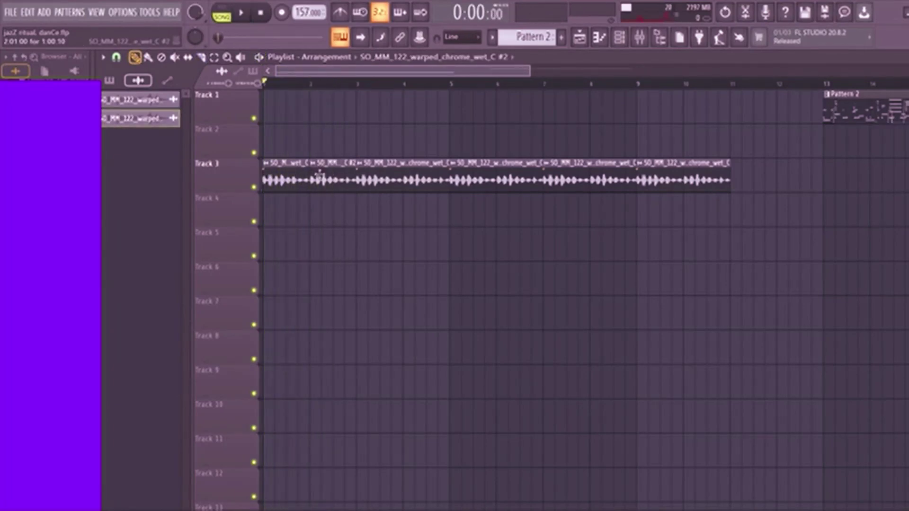
pyautogui.press('space')
# Try raising the unique piece's channel pitch to +300 cents and play the arrangement from bar 1.
pyautogui.doubleClick(320, 174)
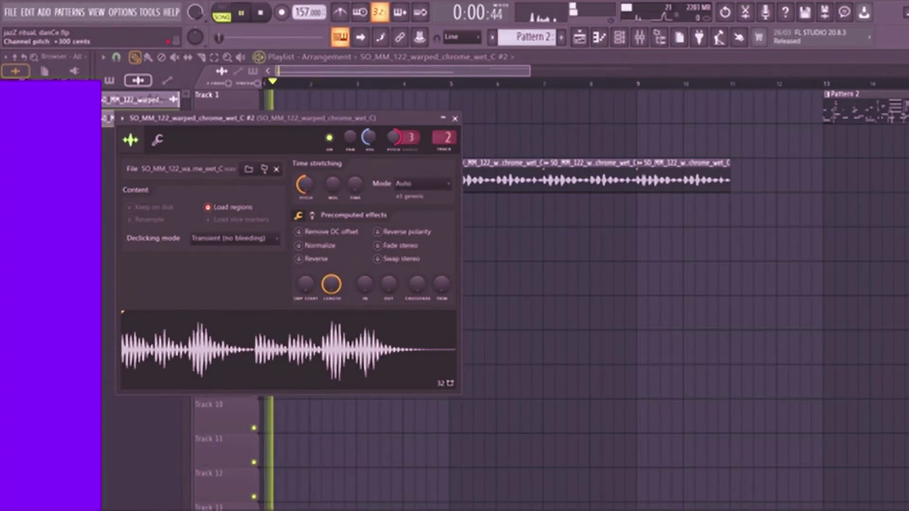
pyautogui.press('Escape')
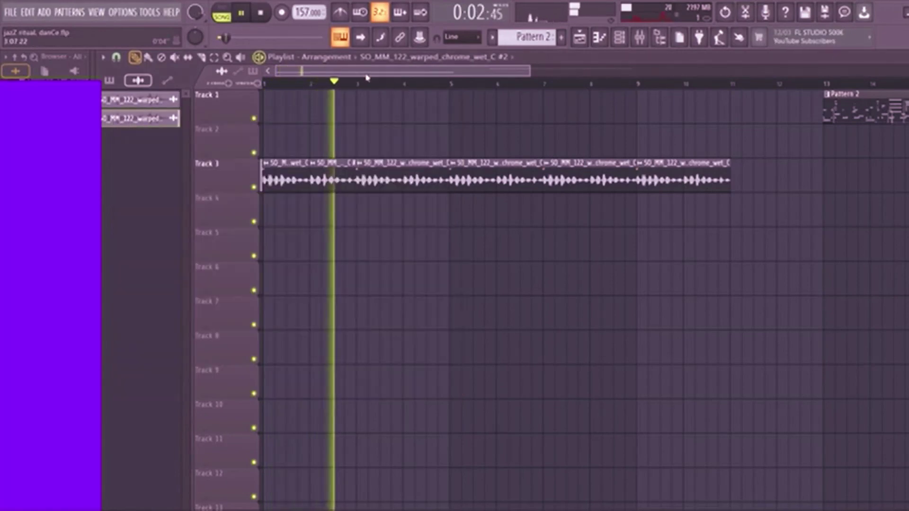
pyautogui.press('space')
pyautogui.press('space')
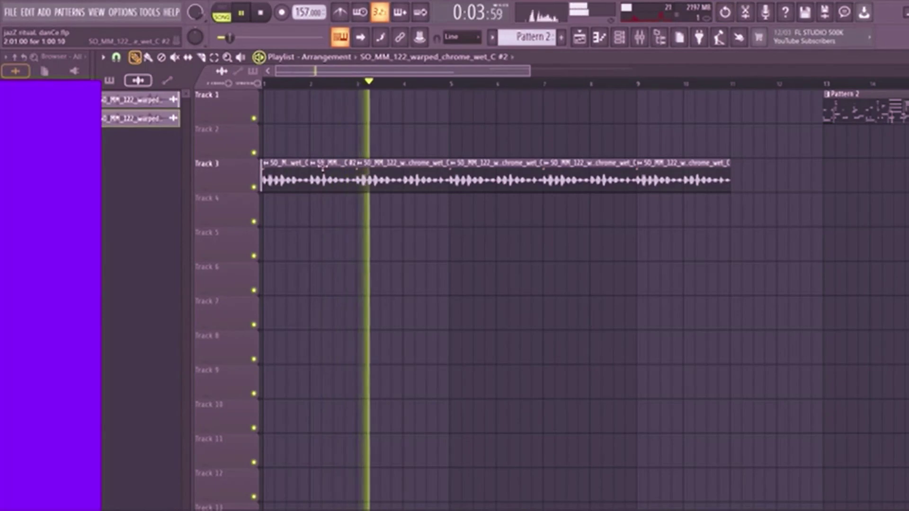
pyautogui.press('space')
pyautogui.press('space')
# Delete the unique piece at bar 2 and extend the first warped chrome clip up to bar 3.
pyautogui.rightClick(318, 179)
pyautogui.moveTo(306, 187); pyautogui.dragTo(347, 189)
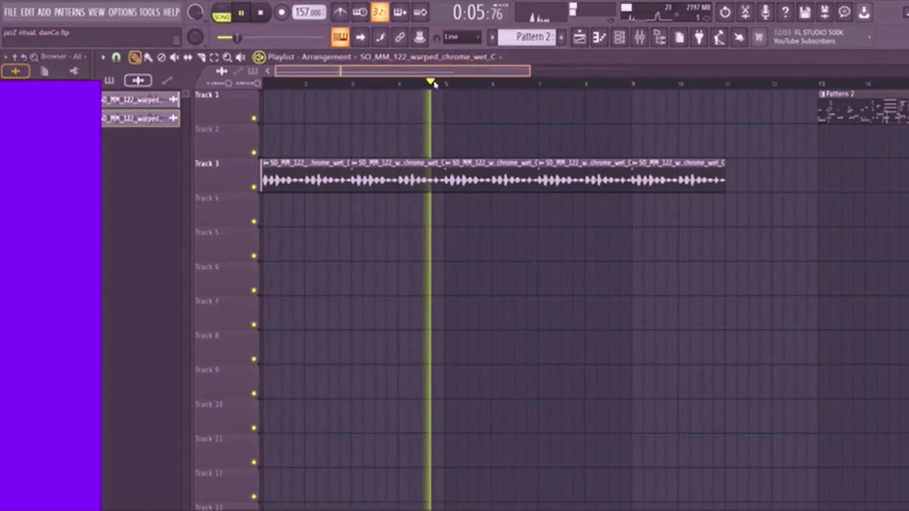
pyautogui.press('space')
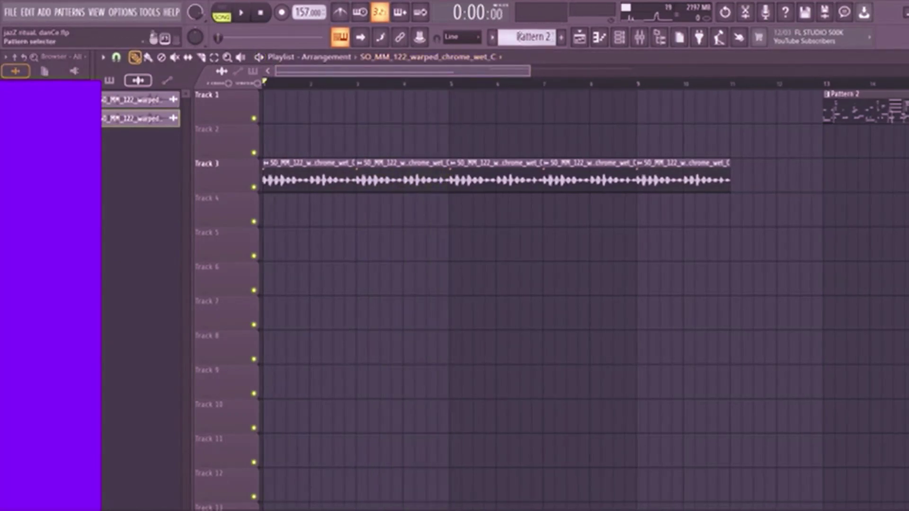
# Place Pattern 3 on Track 1 at bar 1 and cut its hi-hat, rim, kick, Kontakt_3 and Omnisphere notes, keeping only Serum.
pyautogui.click(520, 37)
pyautogui.click(278, 107)
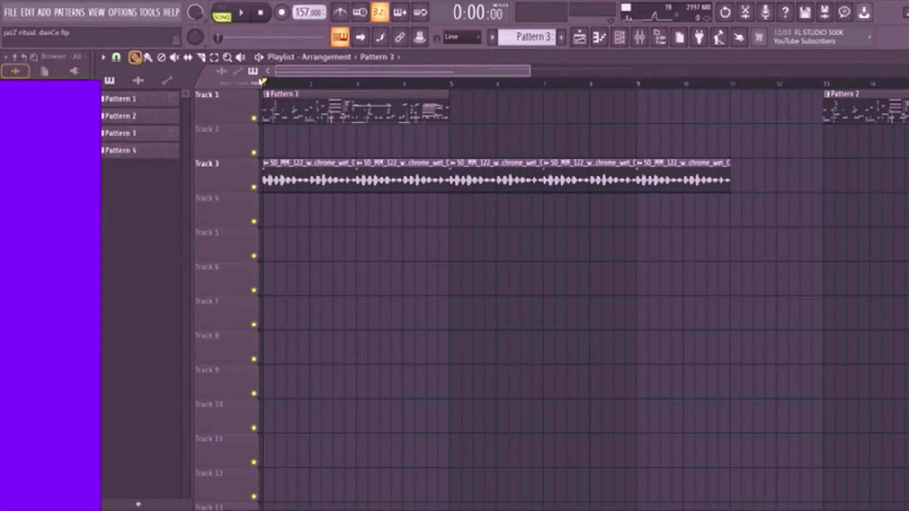
pyautogui.click(621, 38)
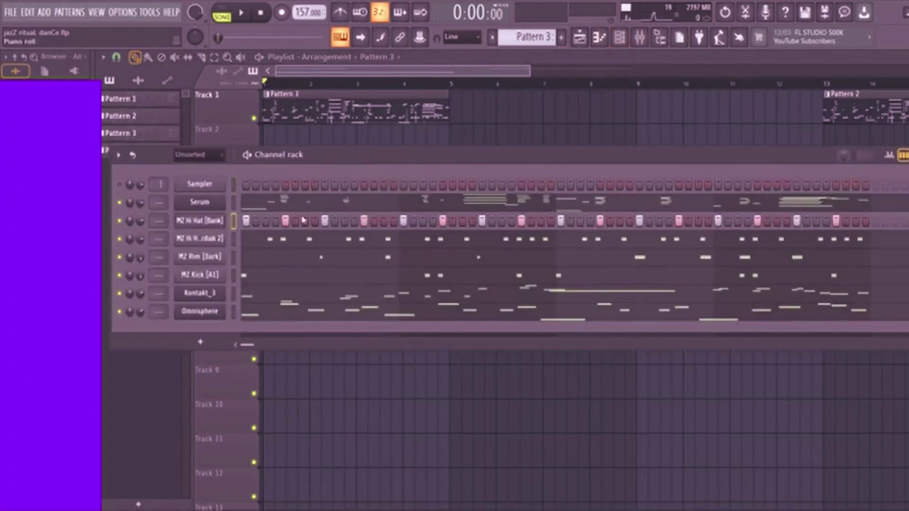
pyautogui.click(372, 247)
pyautogui.click(388, 254)
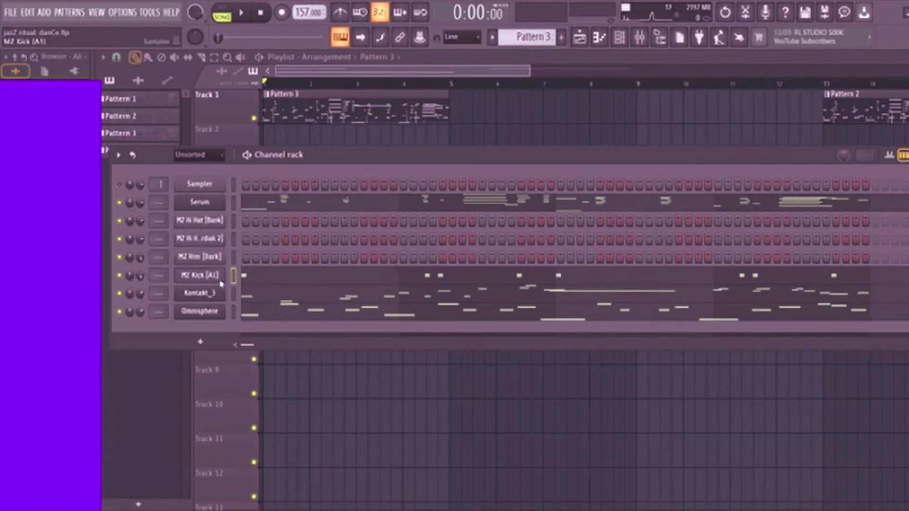
pyautogui.hotkey('ctrl', 'z')
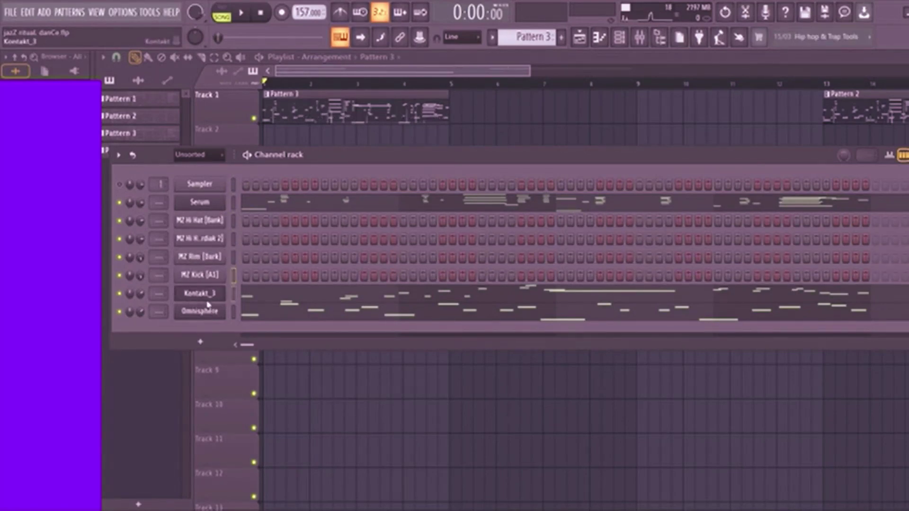
pyautogui.hotkey('ctrl', 'z')
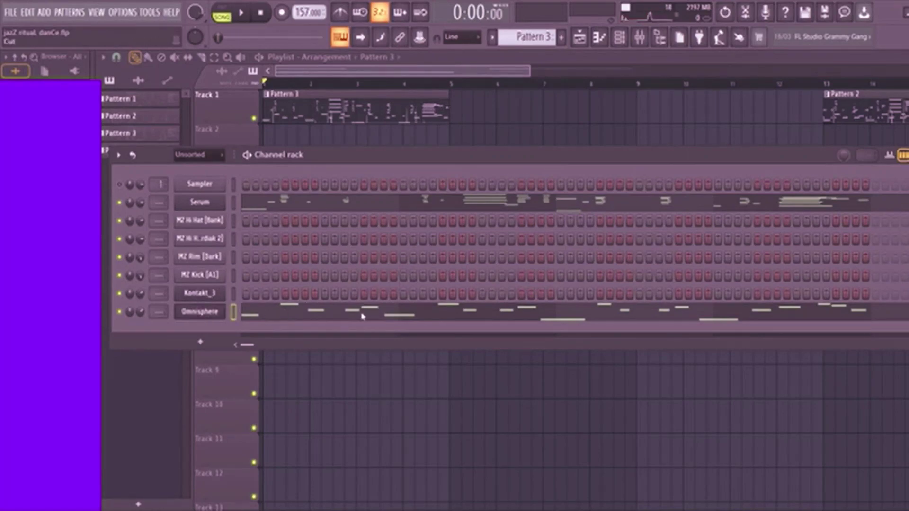
pyautogui.hotkey('ctrl', 'z')
# Open Pattern 3's Serum notes in the piano roll and play them with the warped chrome loop.
pyautogui.press('space')
pyautogui.click(301, 204)
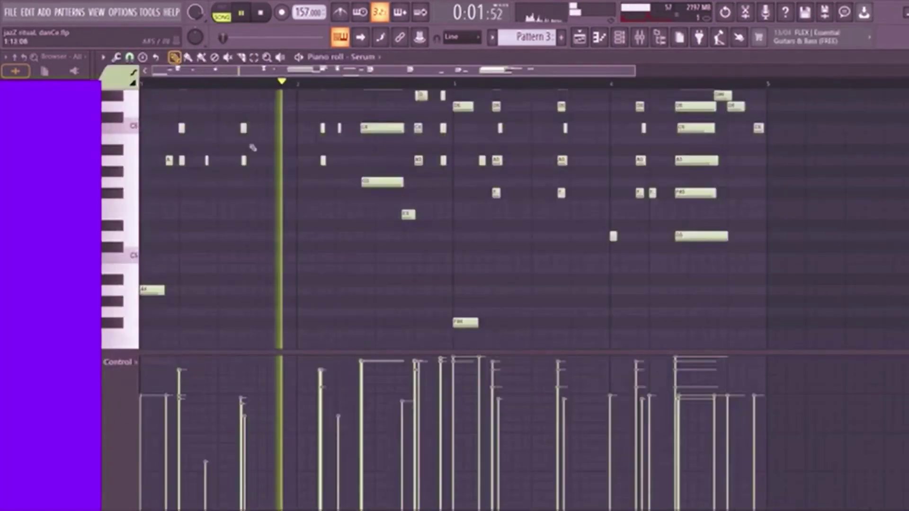
pyautogui.scroll(2, 183, 142)
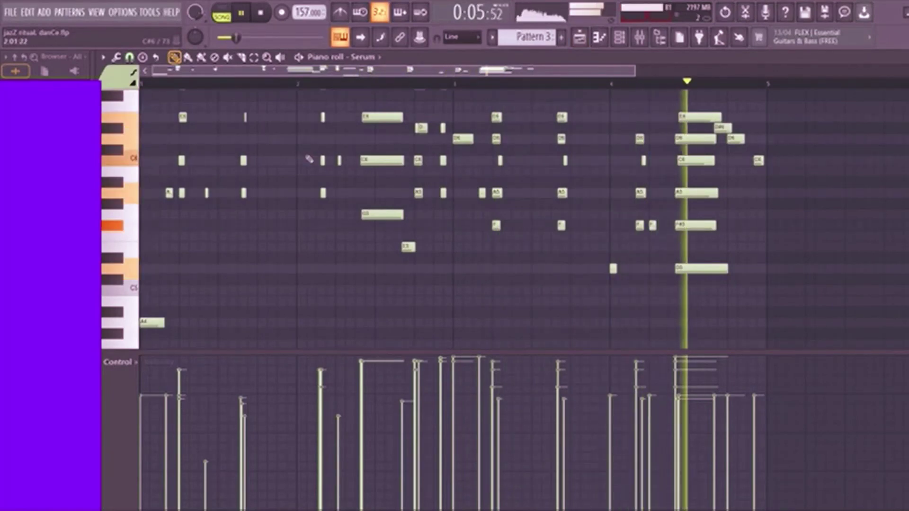
# Try all the Serum notes one octave lower, and transpose them back up an octave.
pyautogui.hotkey('ctrl', 'a')
pyautogui.hotkey('ctrl', 'Down')
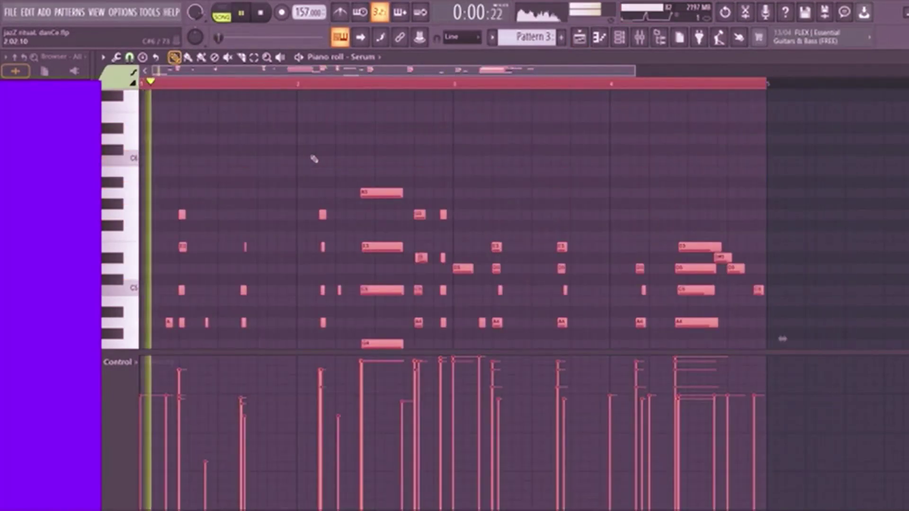
pyautogui.scroll(-5, 355, 189)
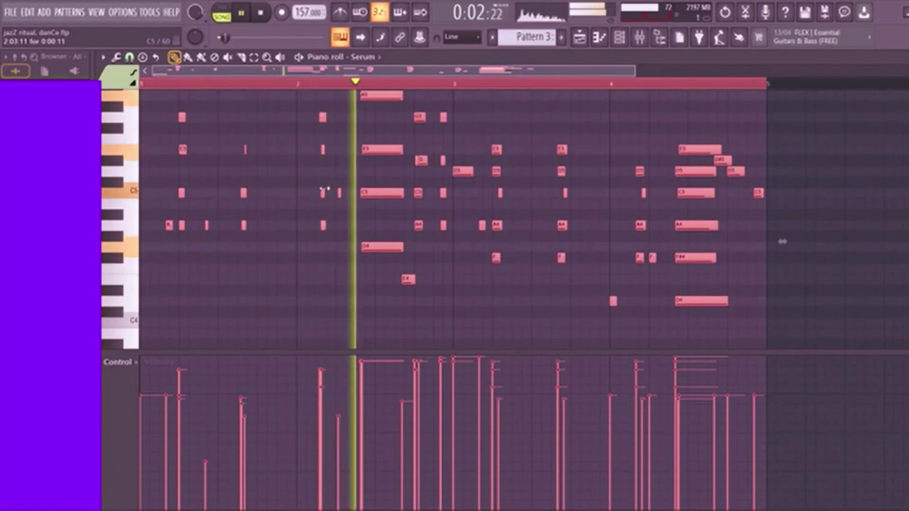
pyautogui.hotkey('ctrl', 'Up')
pyautogui.press('space')
pyautogui.press('space')
# Delete the short Serum notes in bar 1 above the opening A4, keeping only the last A5.
pyautogui.scroll(6, 171, 212)
pyautogui.press('space')
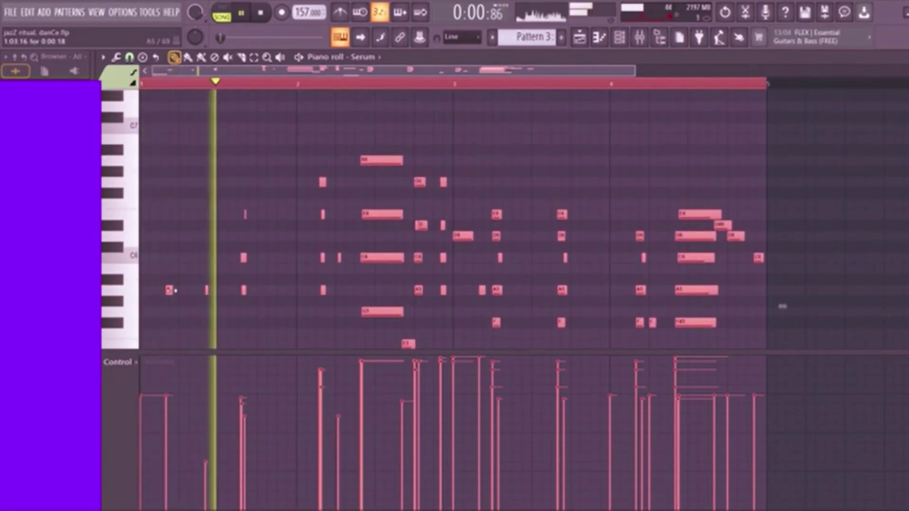
pyautogui.rightClick(171, 290)
pyautogui.press('space')
pyautogui.press('space')
pyautogui.press('space')
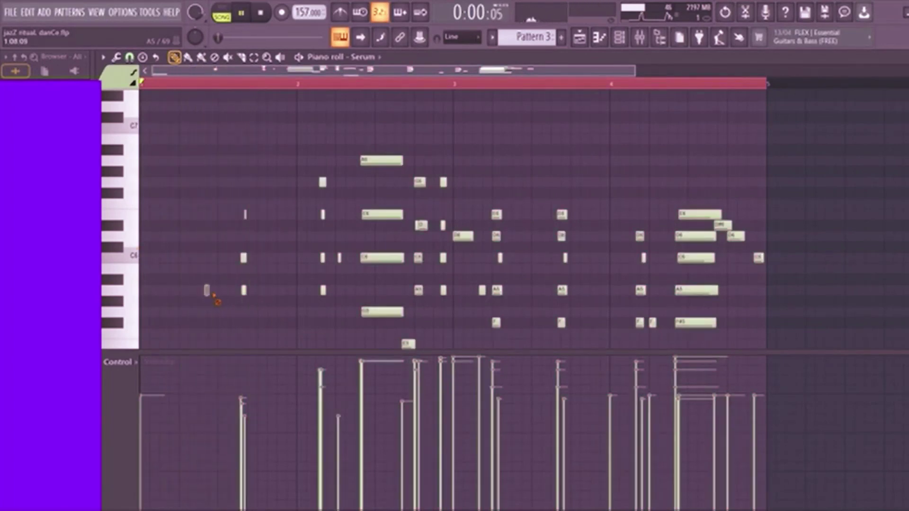
pyautogui.press('space')
pyautogui.rightClick(243, 258)
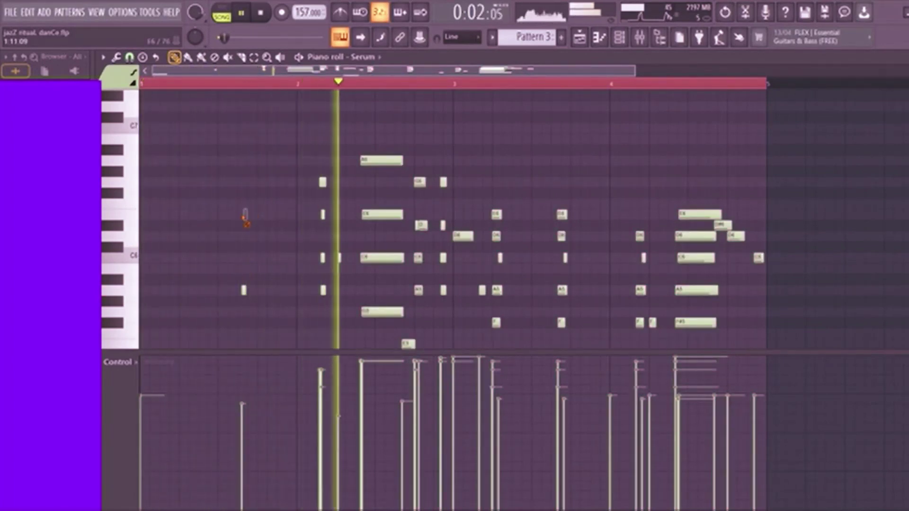
pyautogui.rightClick(245, 214)
# Remove the G6 from bar 2's first chord and add a short D#6 grace note leading into a slightly delayed E6.
pyautogui.press('space')
pyautogui.press('space')
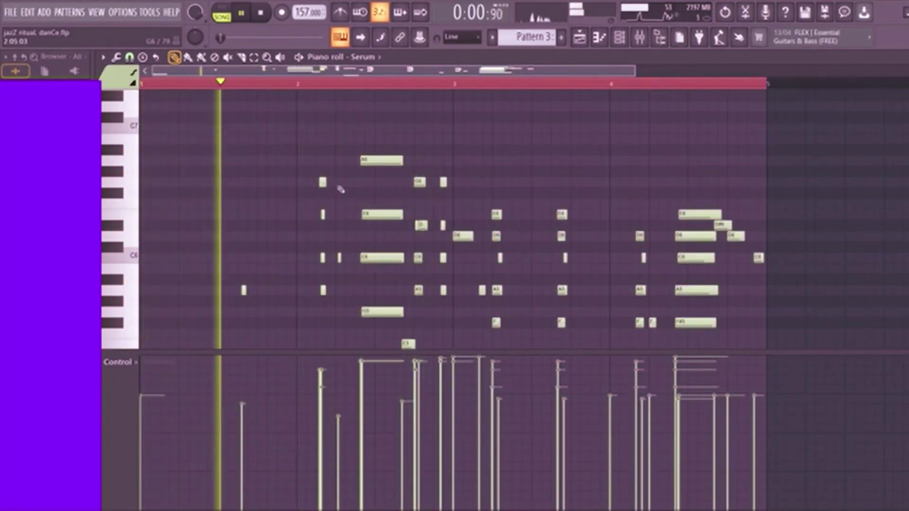
pyautogui.press('space')
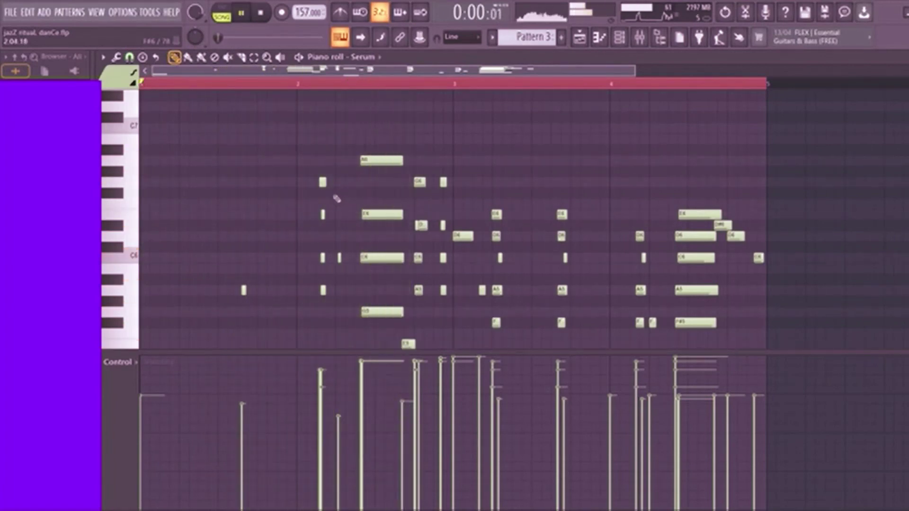
pyautogui.press('space')
pyautogui.rightClick(322, 182)
pyautogui.press('space')
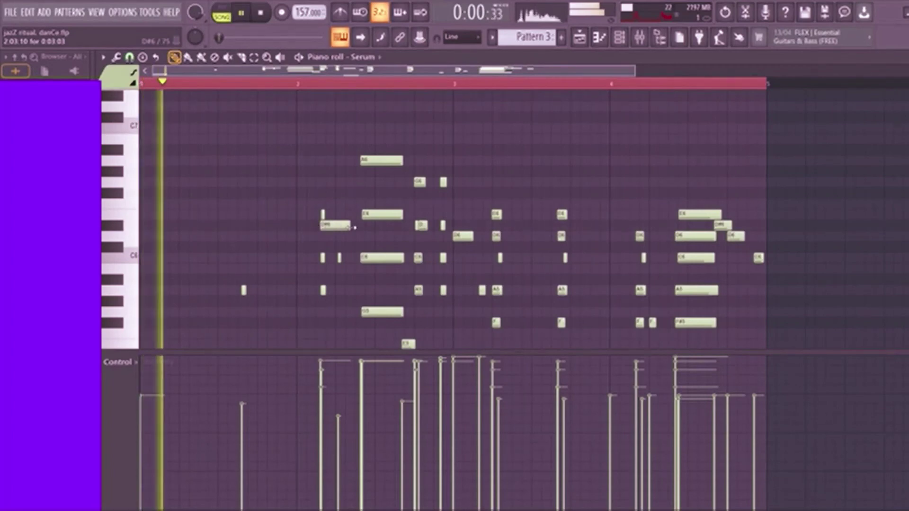
pyautogui.moveTo(351, 227); pyautogui.dragTo(324, 228)
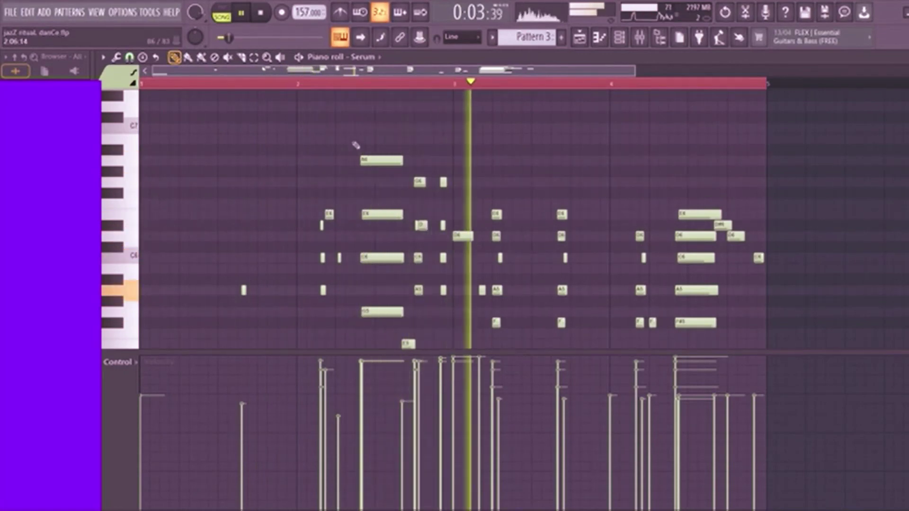
# Add a C6 Serum note at the start of bar 1 with a length of 2:22 and audition it.
pyautogui.moveTo(390, 74); pyautogui.dragTo(415, 76)
pyautogui.scroll(-5, 438, 143)
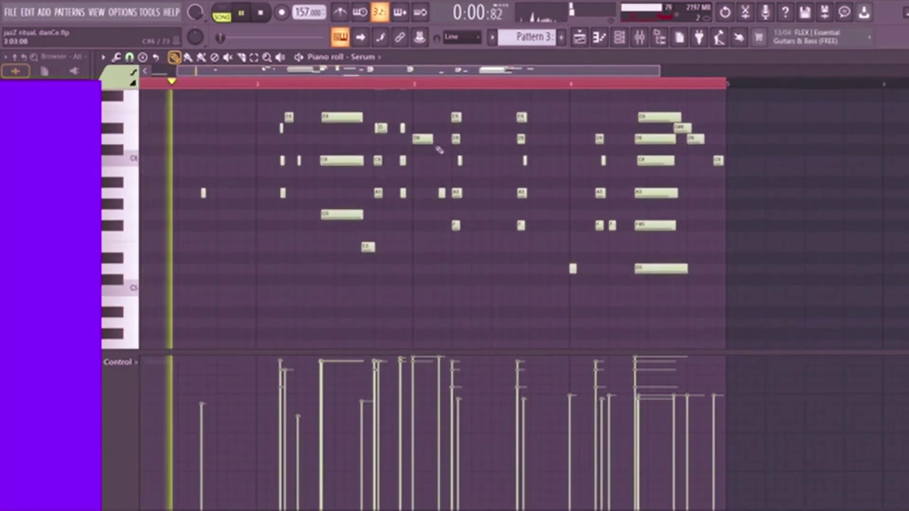
pyautogui.press('space')
pyautogui.scroll(3, 213, 174)
pyautogui.press('space')
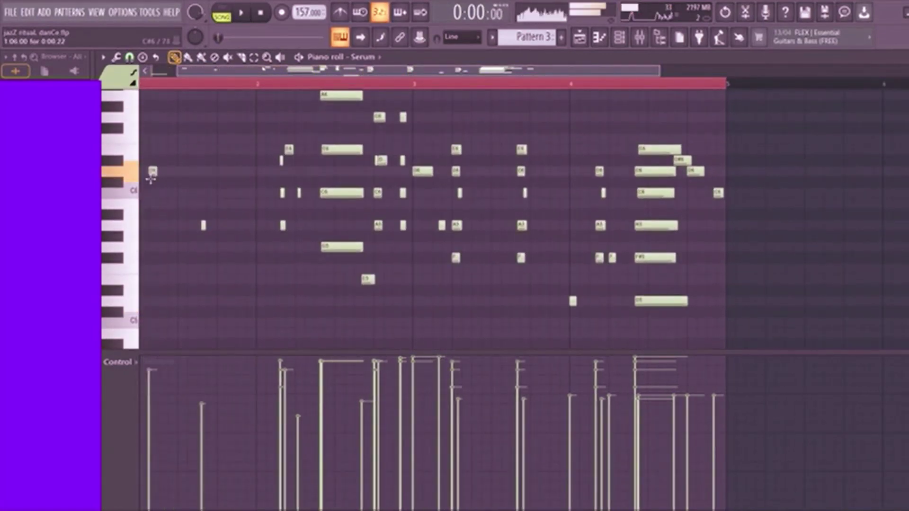
pyautogui.moveTo(151, 173); pyautogui.dragTo(142, 215)
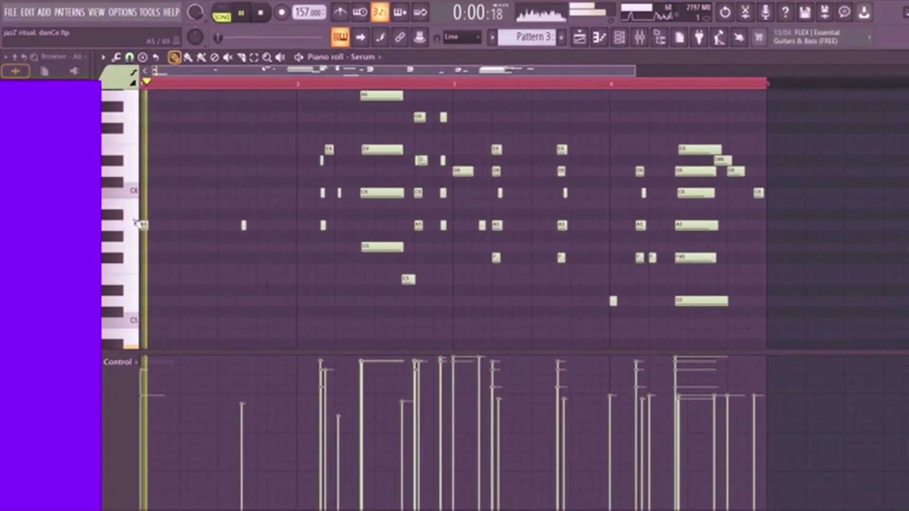
pyautogui.press('space')
pyautogui.moveTo(150, 192); pyautogui.dragTo(168, 193)
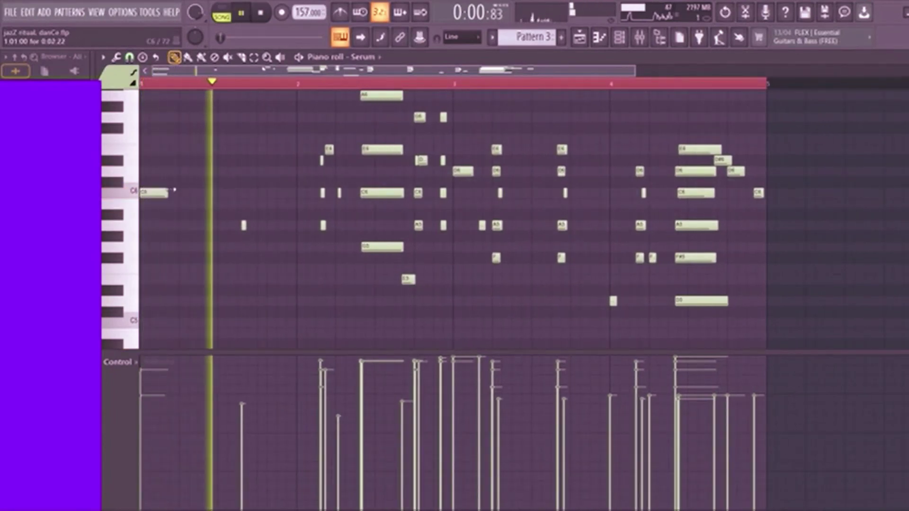
pyautogui.press('space')
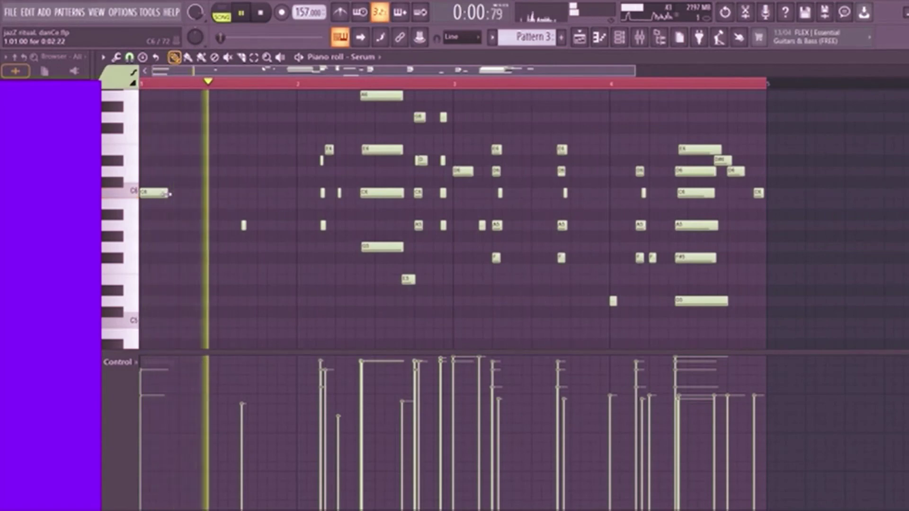
# Add a G5 note of the same length below the opening C6 and play the pattern from bar 1.
pyautogui.press('space')
pyautogui.click(143, 149)
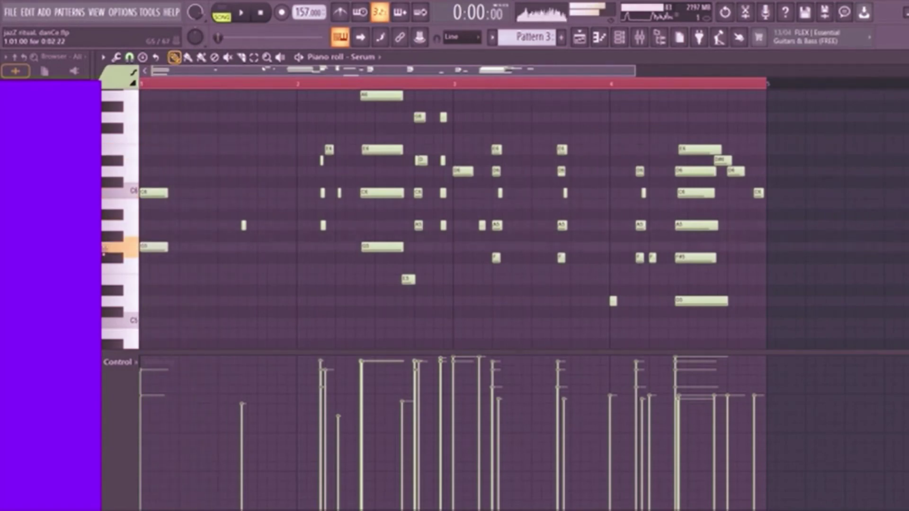
pyautogui.press('space')
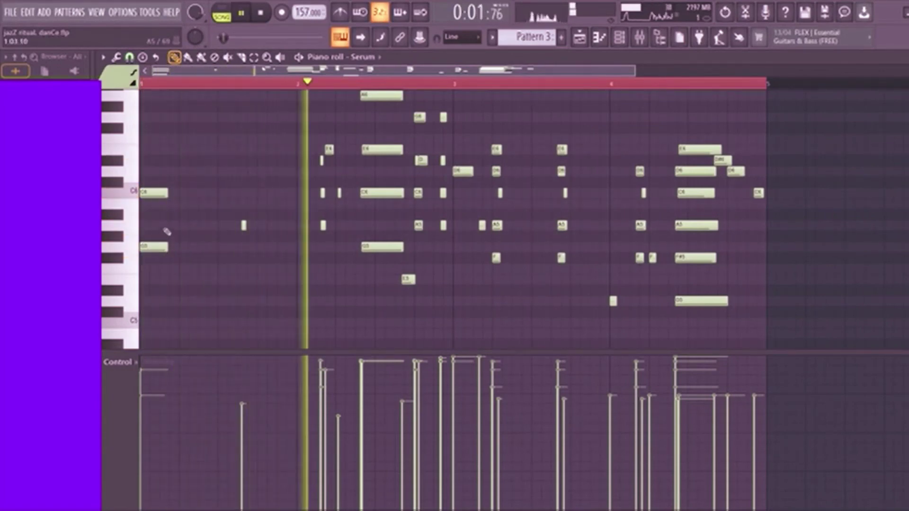
pyautogui.press('space')
pyautogui.press('space')
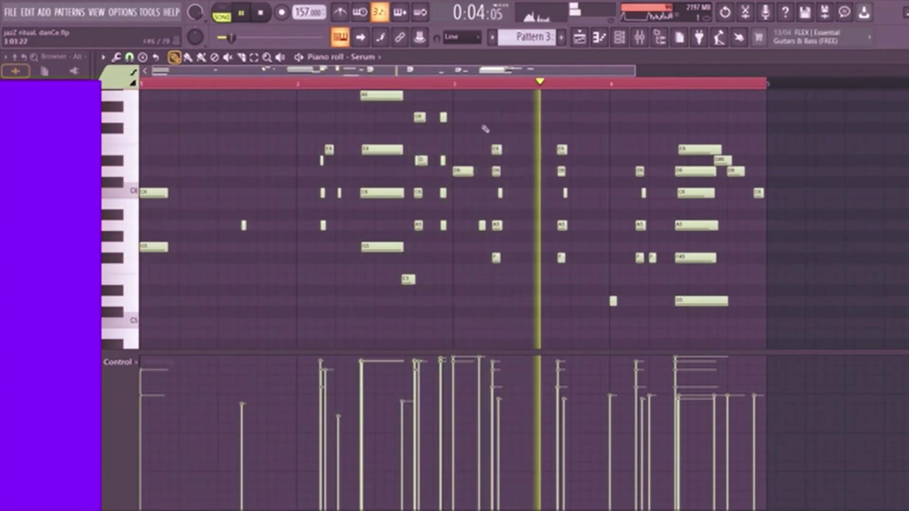
# Delete the upper notes, including E6 and D6, from bar 3's second chord and close the piano roll.
pyautogui.click(454, 85)
pyautogui.rightClick(562, 150)
pyautogui.rightClick(562, 171)
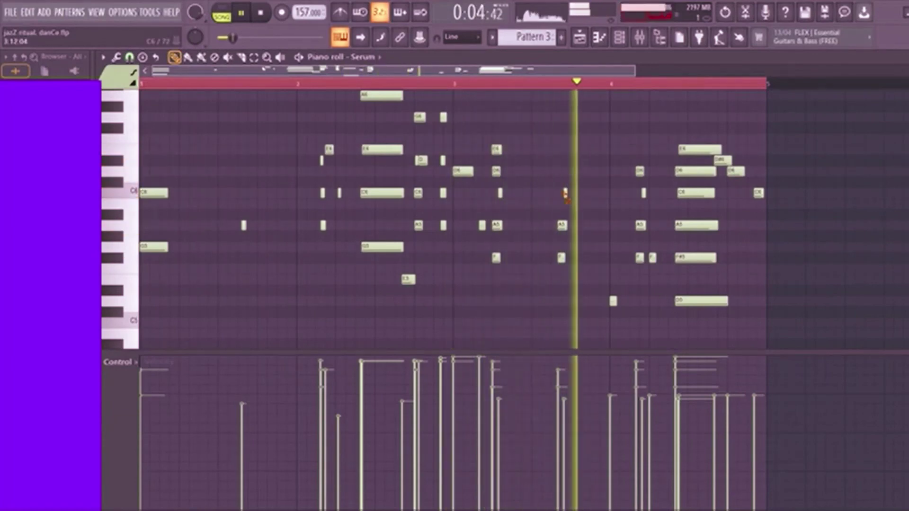
pyautogui.press('space')
pyautogui.press('Escape')
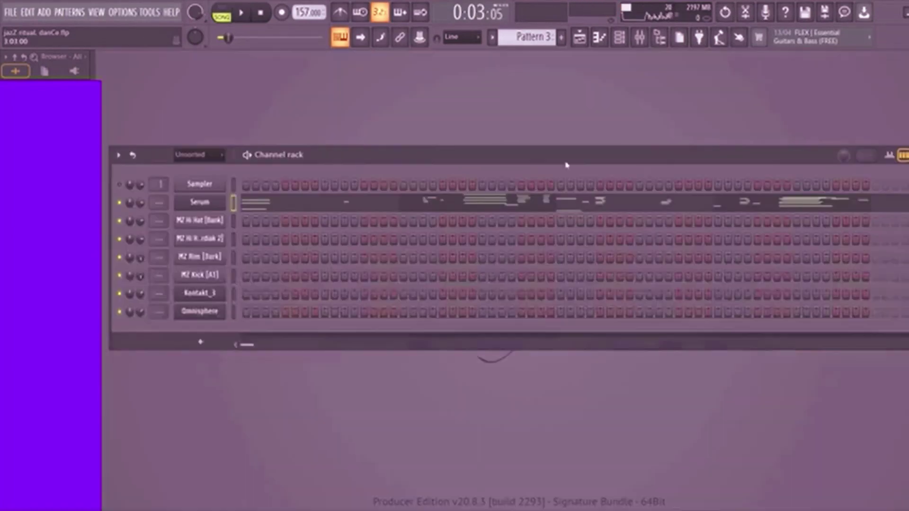
# Bring up the playlist without the channel rack, and play Pattern 3's Serum part around bar 2 in the piano roll.
pyautogui.click(579, 37)
pyautogui.click(619, 37)
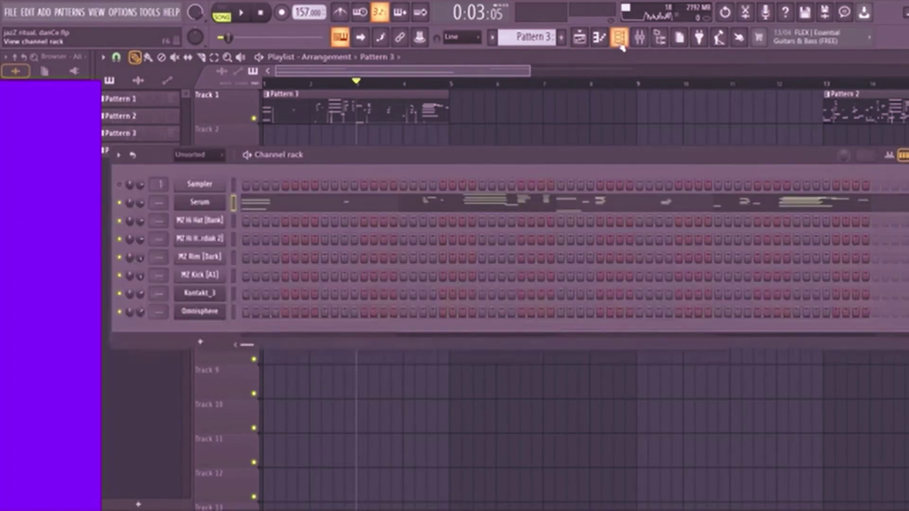
pyautogui.press('space')
pyautogui.press('F7')
pyautogui.click(334, 85)
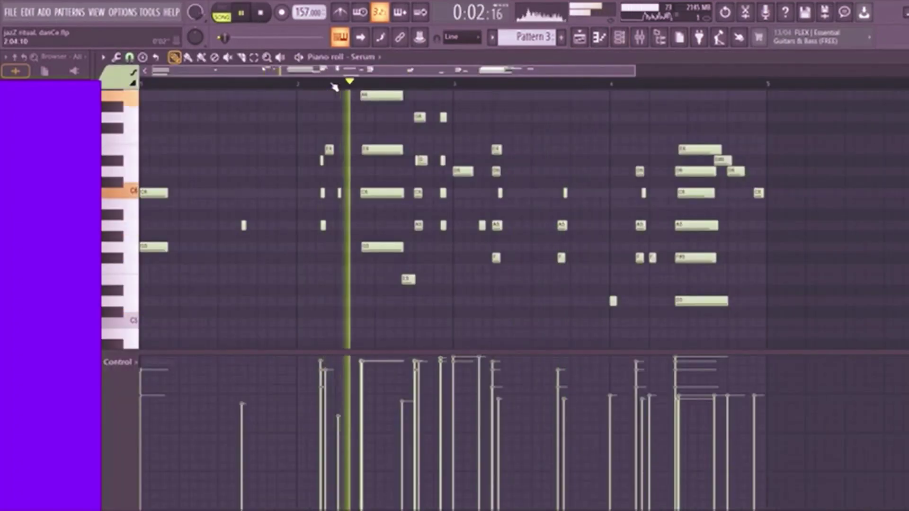
pyautogui.press('space')
pyautogui.press('space')
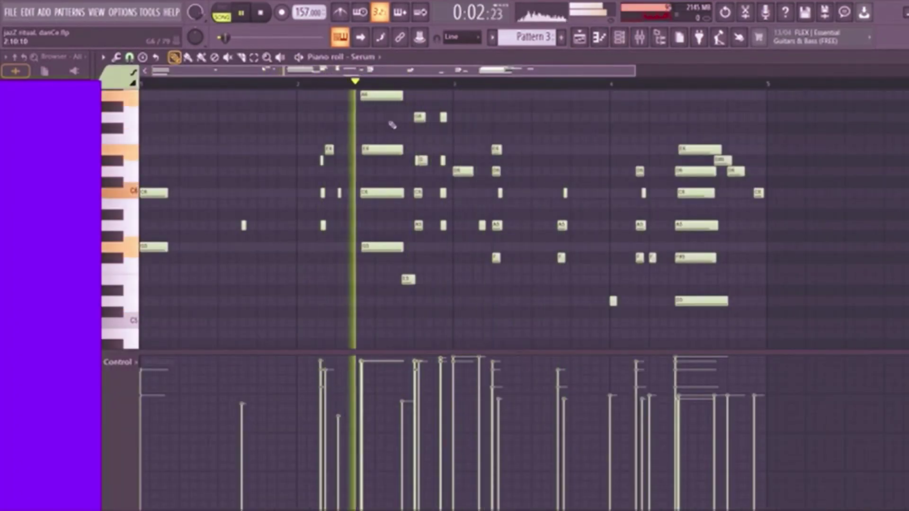
pyautogui.press('space')
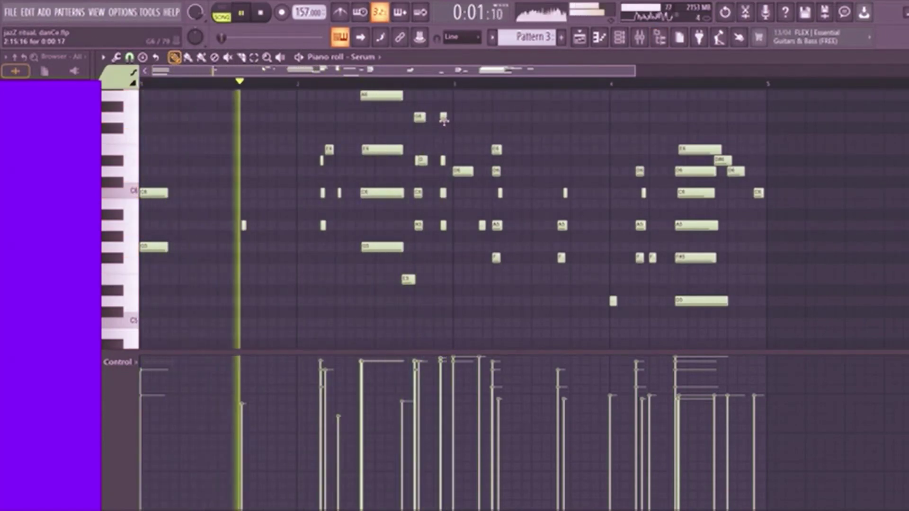
# In the chord ending bar 2, delete the G6 and lower the A5 to G5, and add an F#5 of length 2:15 at bar 3.
pyautogui.moveTo(472, 72); pyautogui.dragTo(494, 77)
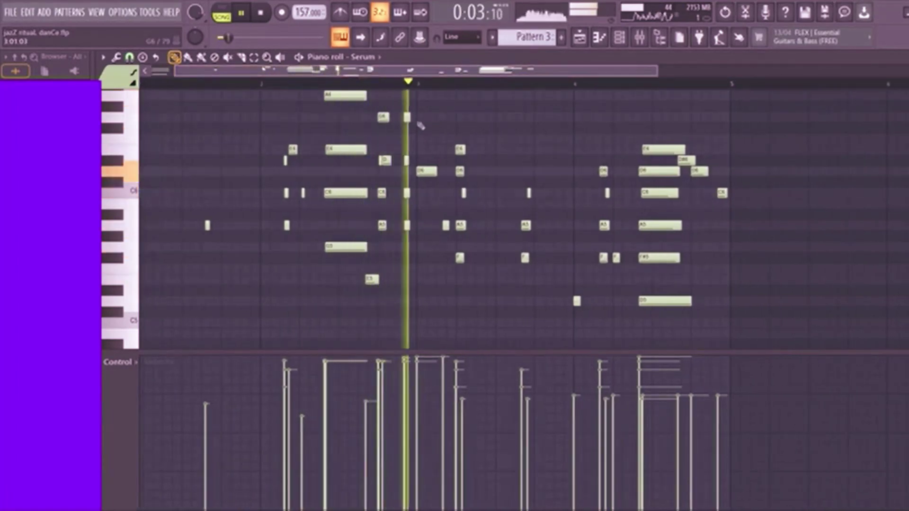
pyautogui.rightClick(408, 118)
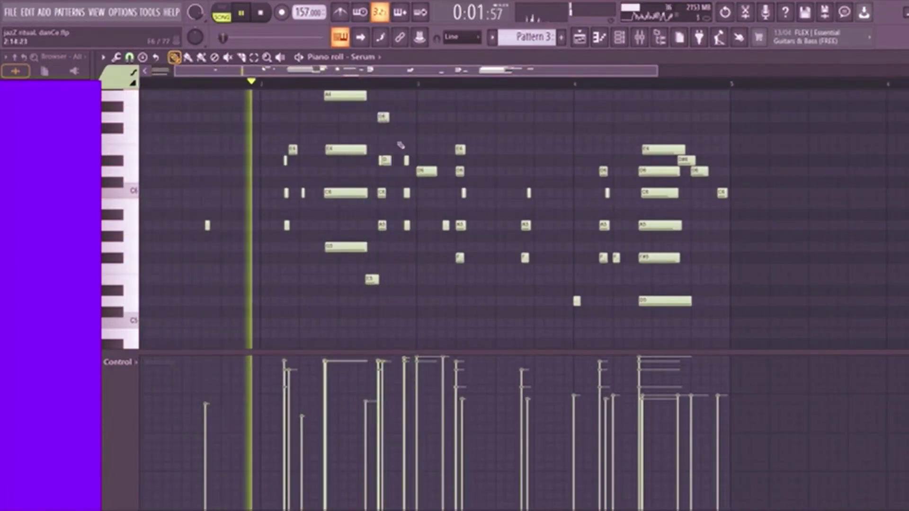
pyautogui.press('space')
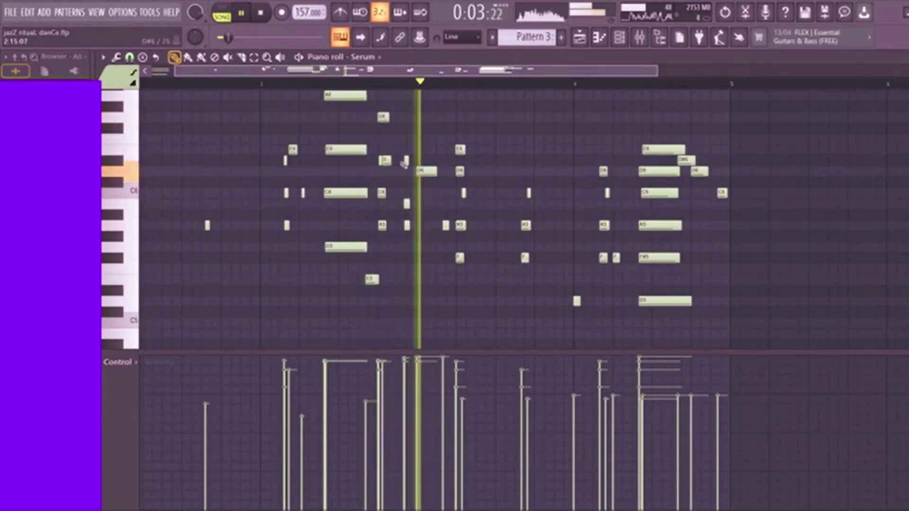
pyautogui.moveTo(407, 229); pyautogui.dragTo(404, 239)
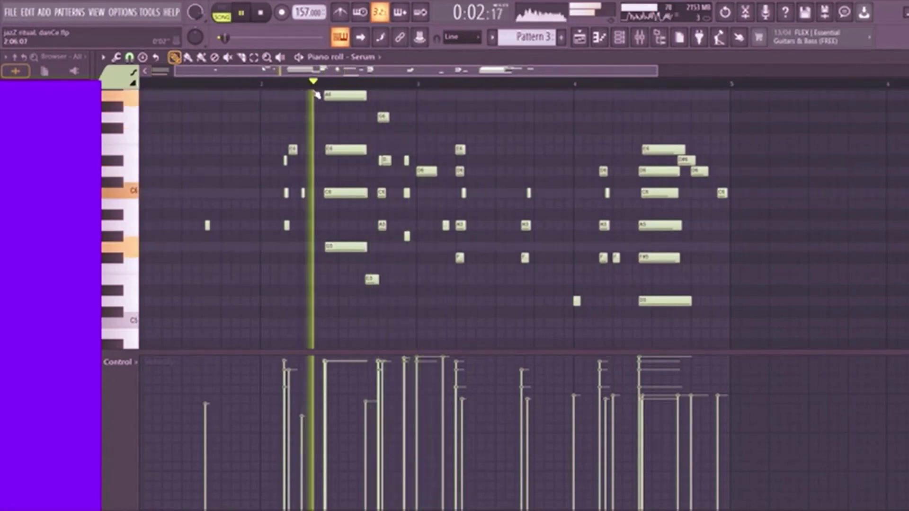
pyautogui.click(418, 247)
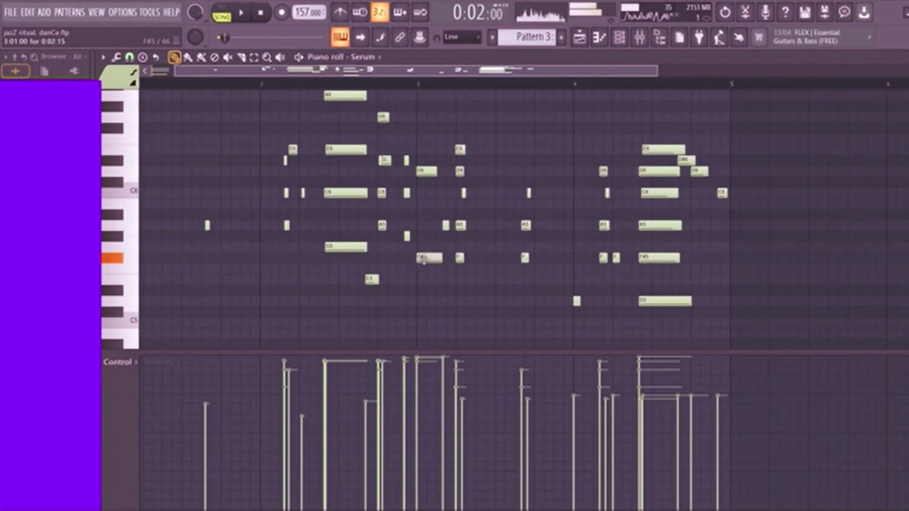
pyautogui.moveTo(414, 258)
pyautogui.mouseDown()
pyautogui.moveTo(425, 259)
pyautogui.moveTo(405, 250)
pyautogui.mouseUp()
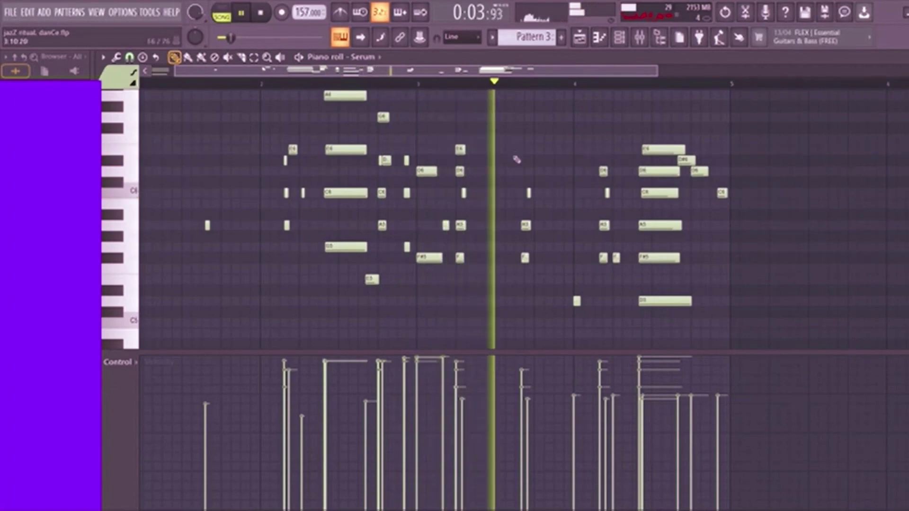
# Delete the short C6, A5 and F#5 notes of the chord late in bar 3.
pyautogui.rightClick(529, 192)
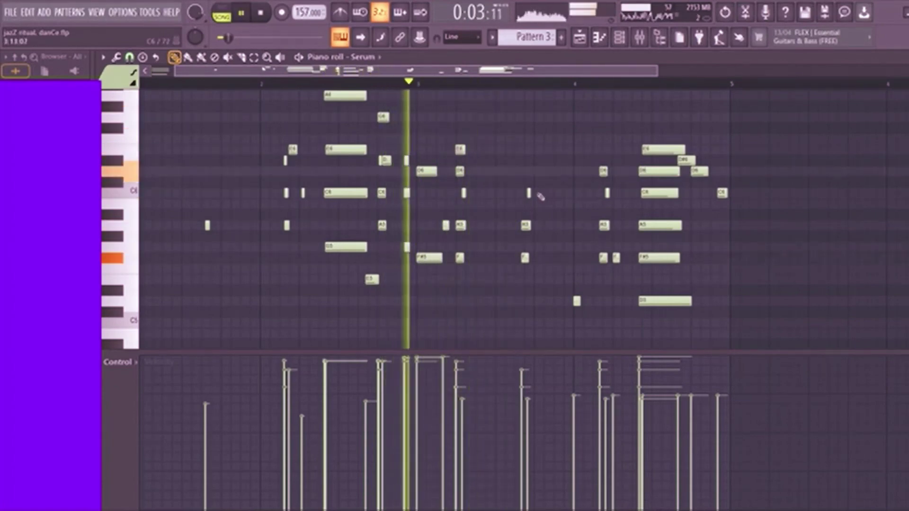
pyautogui.rightClick(526, 225)
pyautogui.rightClick(525, 257)
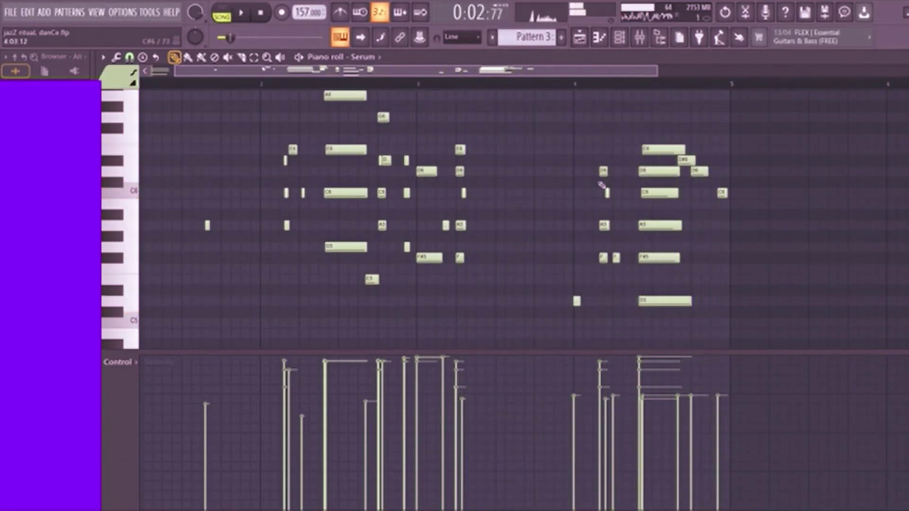
# Remove D6 and F#5 from bar 4's first chord and replace its C6 with a longer one starting just after the A5.
pyautogui.click(545, 84)
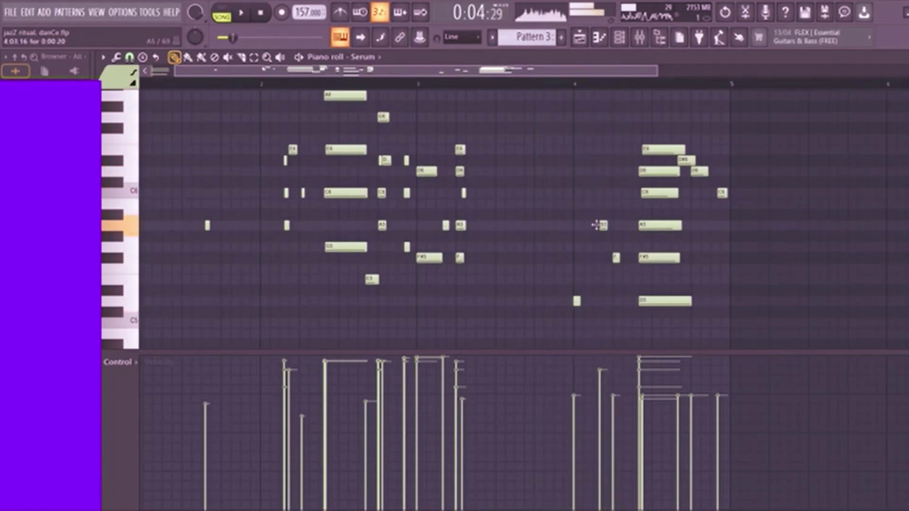
pyautogui.press('space')
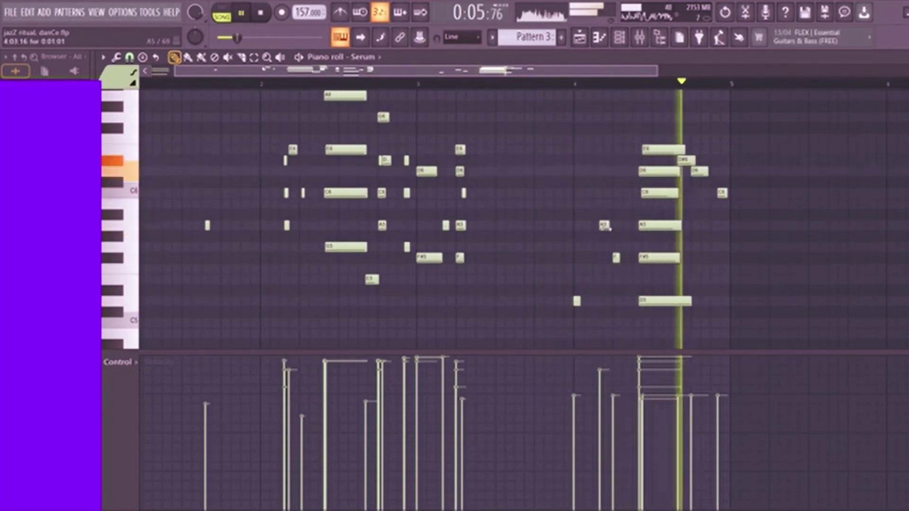
pyautogui.moveTo(599, 195); pyautogui.dragTo(616, 196)
pyautogui.press('space')
pyautogui.press('space')
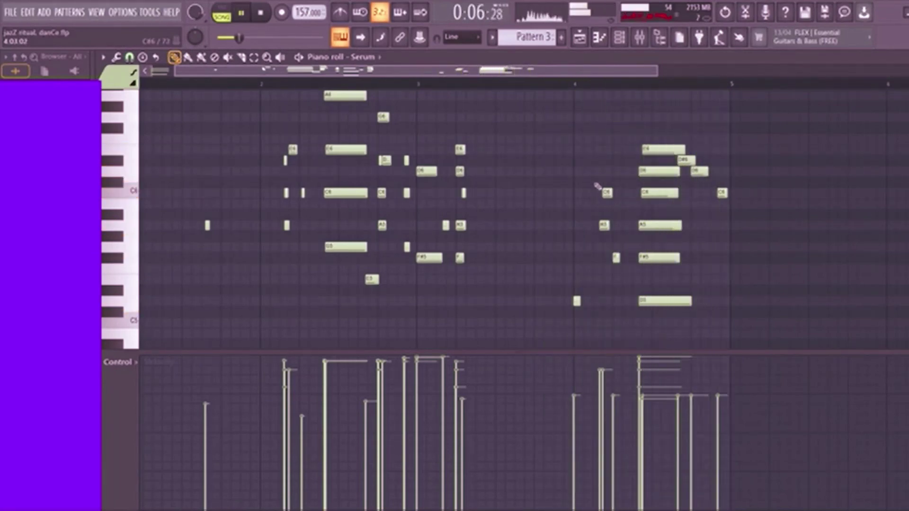
# Place copies of Pattern 3 at bars 5 and 9 on Track 1 and move the following pattern clips further along the playlist.
pyautogui.click(595, 44)
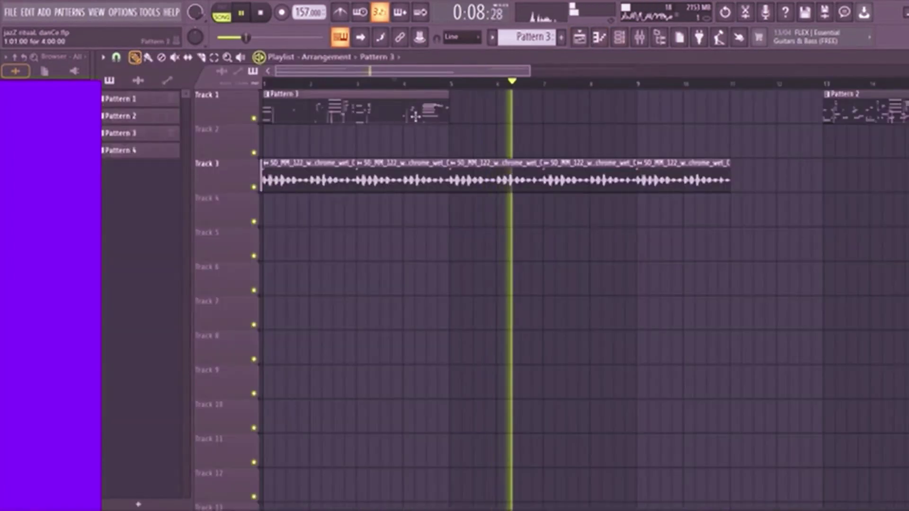
pyautogui.moveTo(499, 109); pyautogui.dragTo(487, 108)
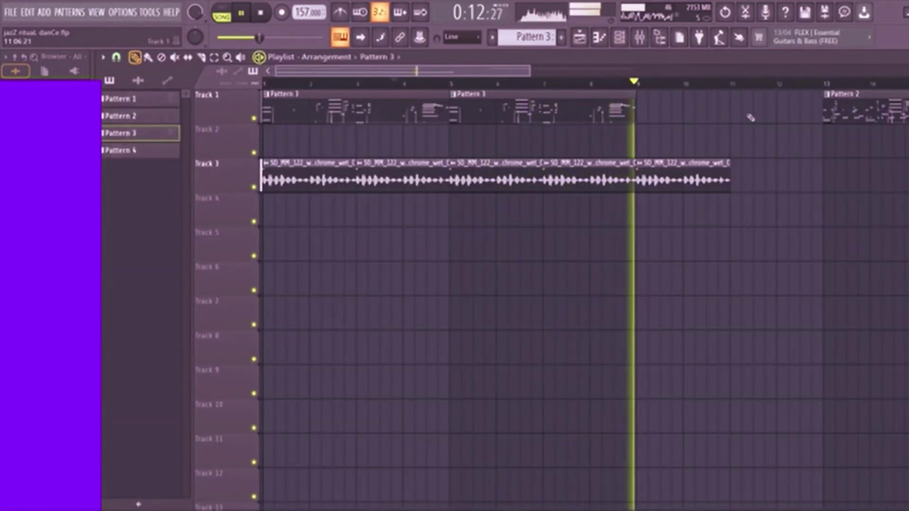
pyautogui.click(643, 119)
pyautogui.moveTo(467, 71)
pyautogui.mouseDown()
pyautogui.moveTo(541, 95)
pyautogui.moveTo(618, 97)
pyautogui.mouseUp()
pyautogui.moveTo(821, 109)
pyautogui.mouseDown()
pyautogui.moveTo(792, 129)
pyautogui.moveTo(449, 111)
pyautogui.mouseUp()
pyautogui.moveTo(457, 113); pyautogui.dragTo(644, 114)
pyautogui.moveTo(493, 69); pyautogui.dragTo(272, 71)
# Make the Pattern 3 clip at bar 5 unique and play the arrangement from bar 3 into it.
pyautogui.click(283, 83)
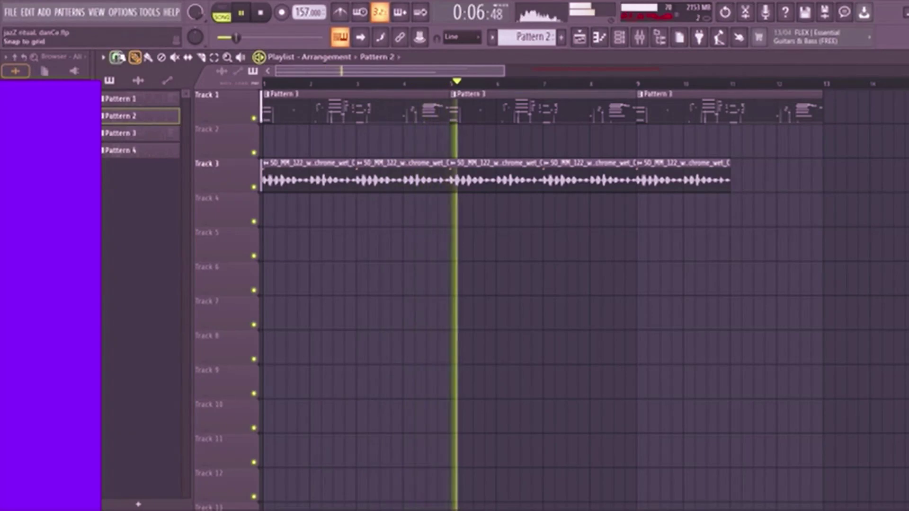
pyautogui.click(376, 84)
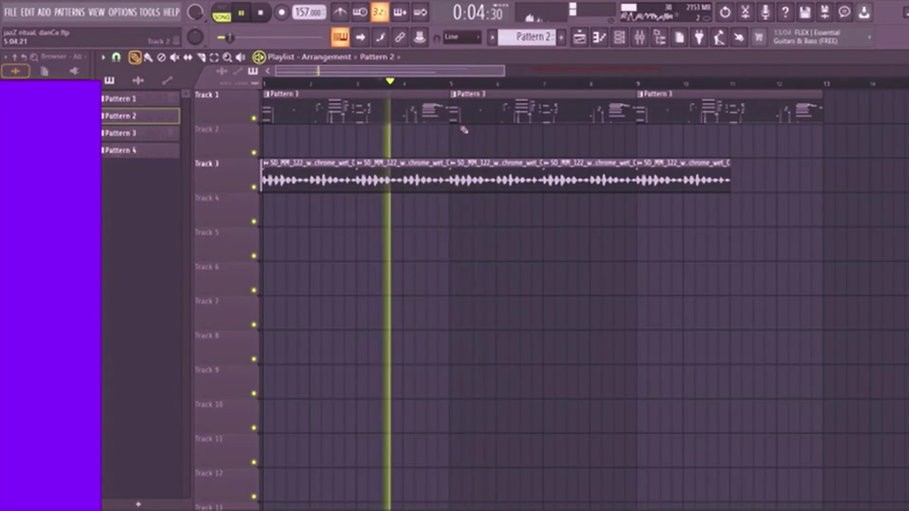
pyautogui.click(454, 94)
pyautogui.click(475, 163)
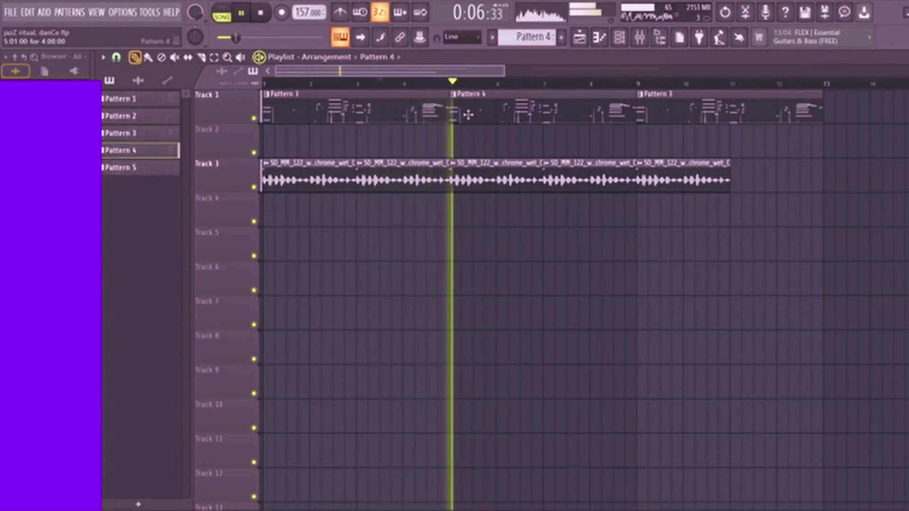
pyautogui.press('space')
pyautogui.press('space')
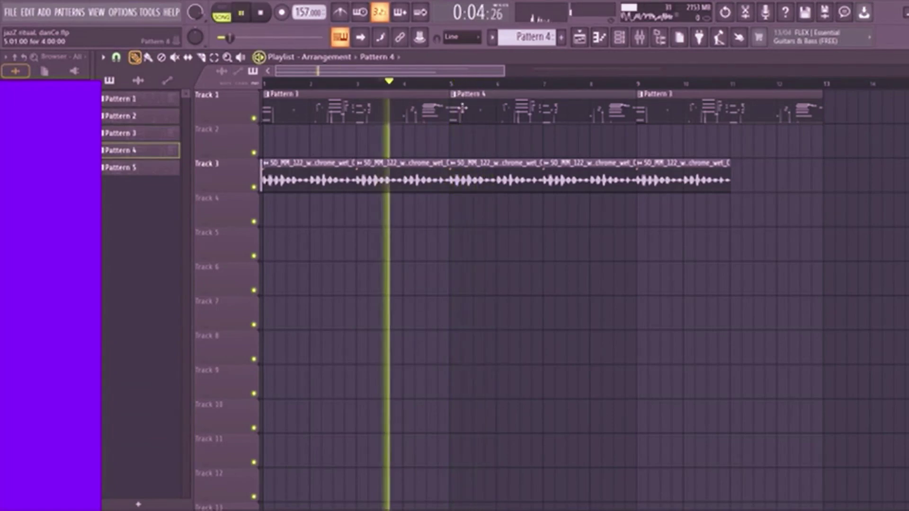
# Open bar 5's clip in the piano roll and add an E5 and a slightly delayed A5 to its opening chord.
pyautogui.doubleClick(462, 108)
pyautogui.scroll(-1, 156, 202)
pyautogui.moveTo(144, 195)
pyautogui.mouseDown()
pyautogui.moveTo(188, 191)
pyautogui.moveTo(158, 193)
pyautogui.mouseUp()
pyautogui.press('space')
pyautogui.press('space')
pyautogui.press('space')
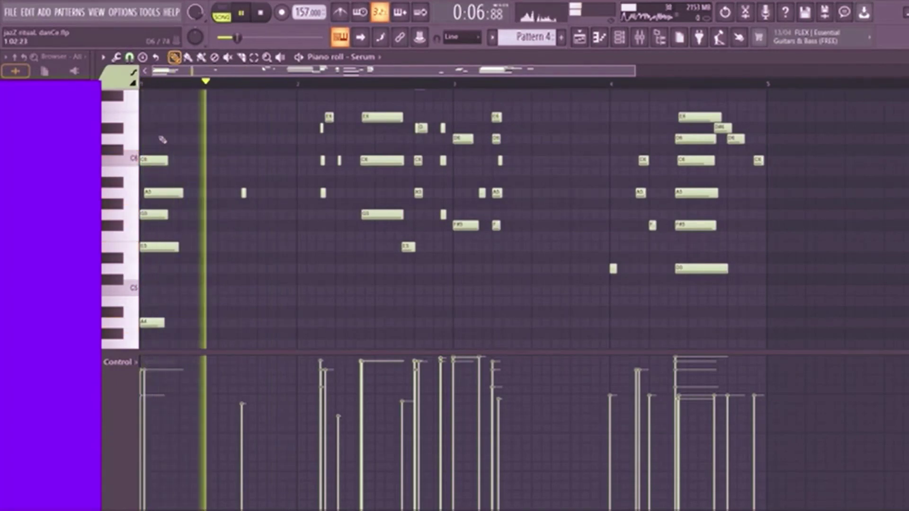
# Try a D6 and then a progressively shorter C6 at 1:07:00, after the opening chord.
pyautogui.moveTo(213, 169); pyautogui.dragTo(207, 141)
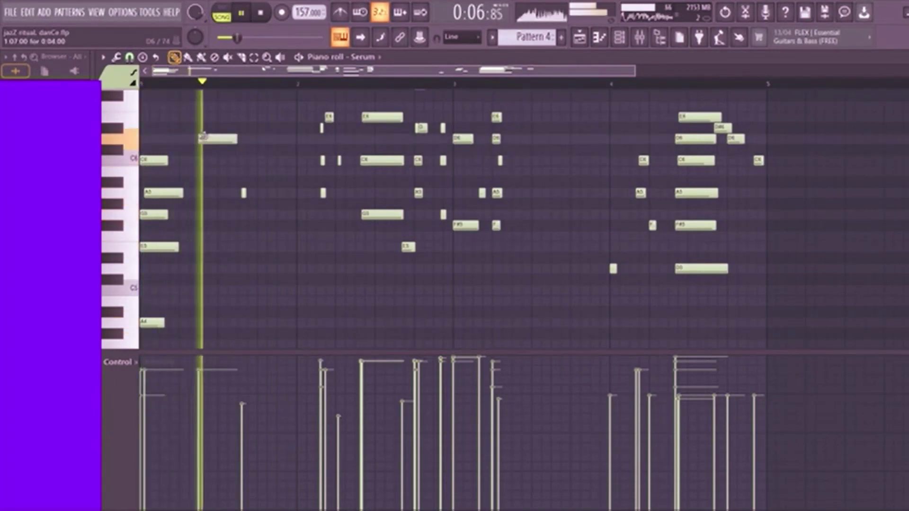
pyautogui.moveTo(213, 186)
pyautogui.mouseDown()
pyautogui.moveTo(204, 194)
pyautogui.moveTo(221, 193)
pyautogui.moveTo(210, 193)
pyautogui.mouseUp()
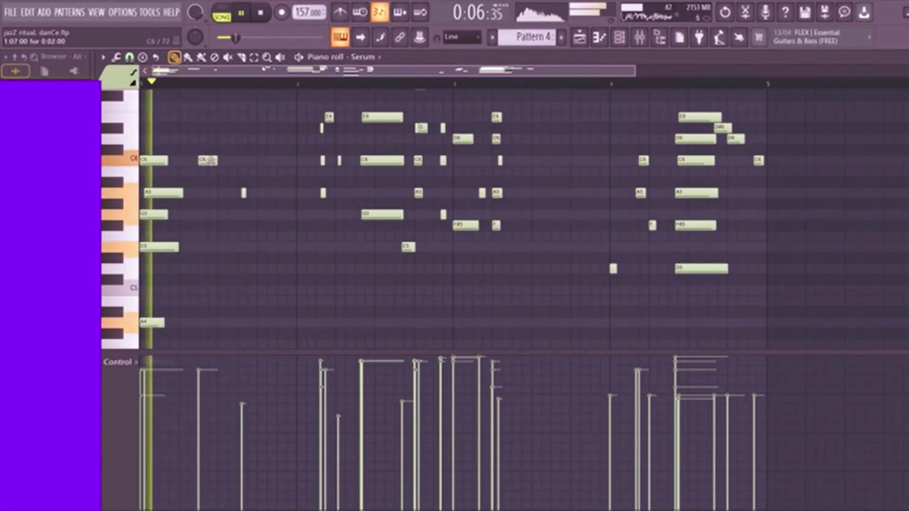
pyautogui.rightClick(203, 161)
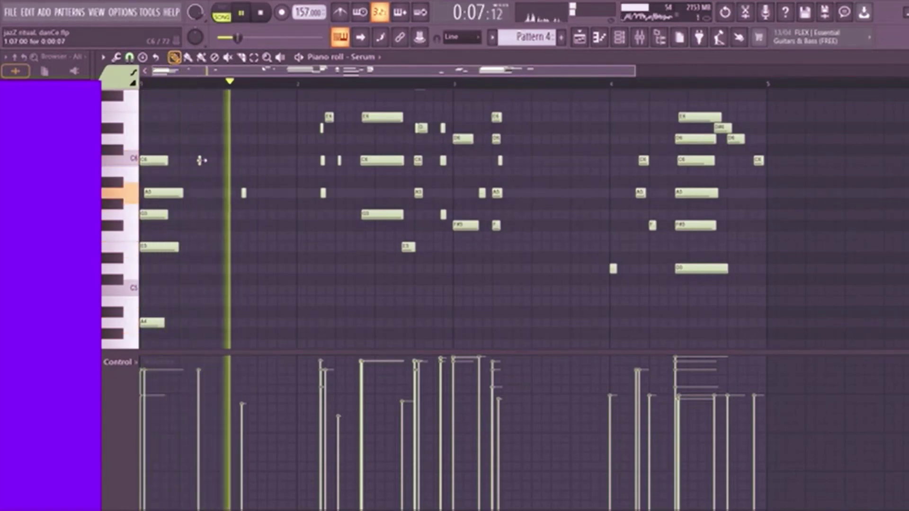
pyautogui.click(201, 161)
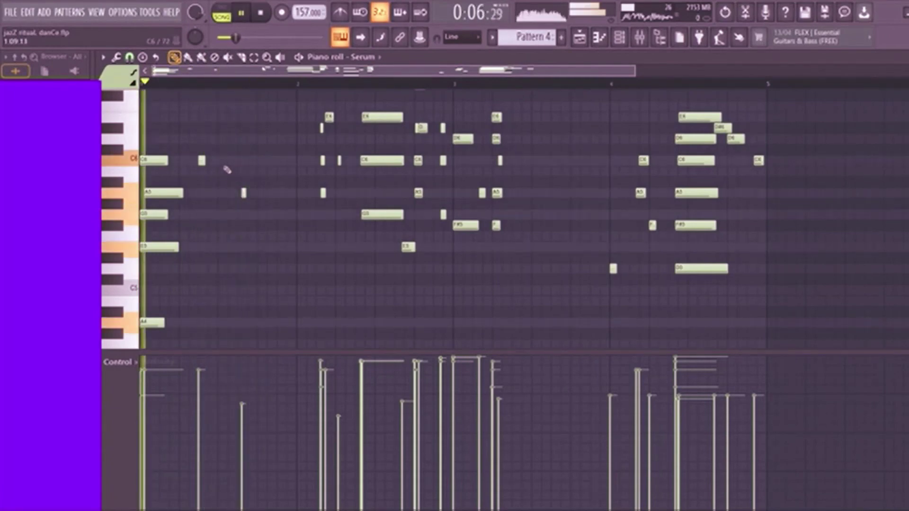
pyautogui.rightClick(200, 161)
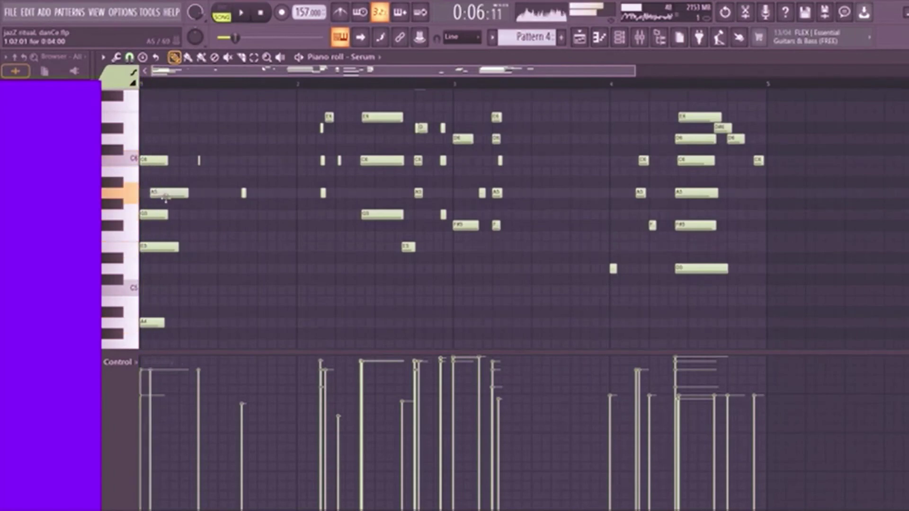
# Align the opening A5 to bar 1, delay and shorten the G5, and add a following chord of A4, E5, A5, C6 and E6.
pyautogui.moveTo(174, 199); pyautogui.dragTo(195, 217)
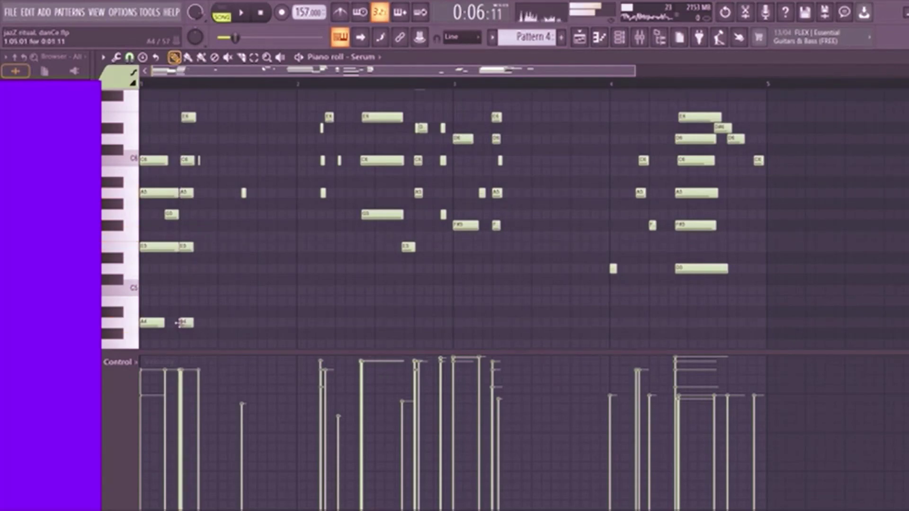
pyautogui.press('space')
pyautogui.moveTo(193, 323); pyautogui.dragTo(197, 322)
pyautogui.press('space')
pyautogui.press('space')
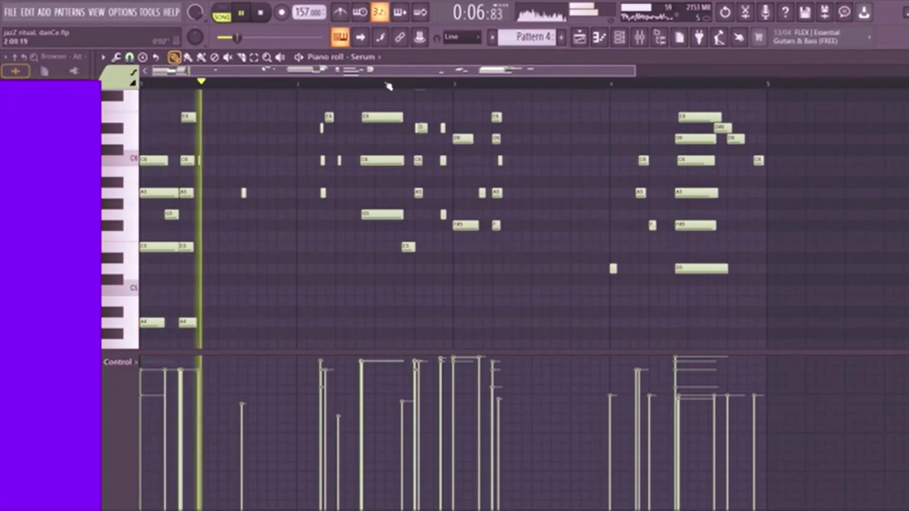
# Replay the reworked opening from bar 1 and delete the very short C6 after the second chord.
pyautogui.click(452, 81)
pyautogui.press('space')
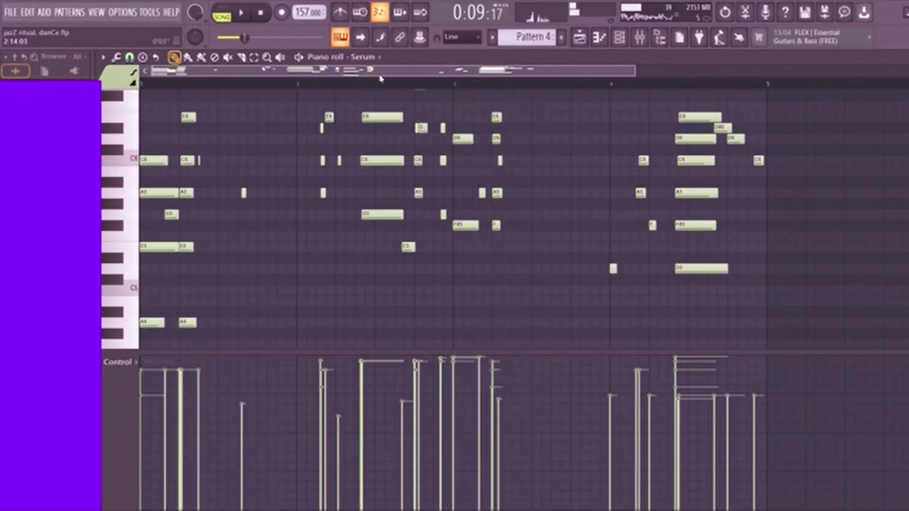
pyautogui.press('space')
pyautogui.click(141, 82)
pyautogui.press('space')
pyautogui.press('space')
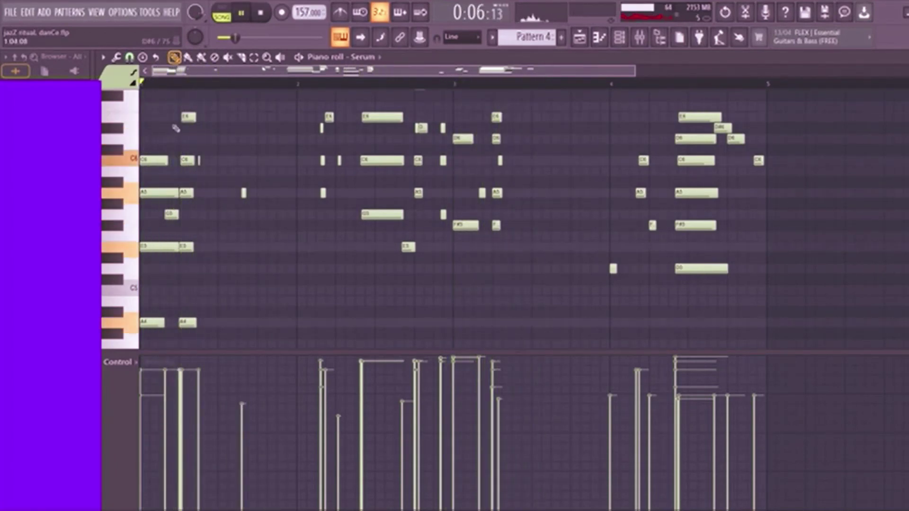
pyautogui.rightClick(199, 161)
pyautogui.press('space')
pyautogui.press('space')
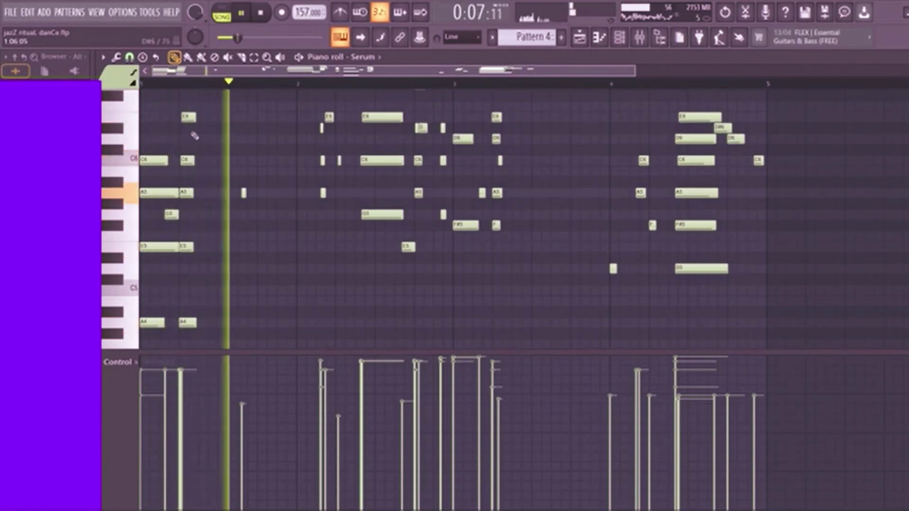
# Try starting the second chord's E6 slightly later and audition the opening.
pyautogui.press('space')
pyautogui.press('space')
pyautogui.moveTo(190, 117); pyautogui.dragTo(198, 118)
pyautogui.press('space')
pyautogui.press('space')
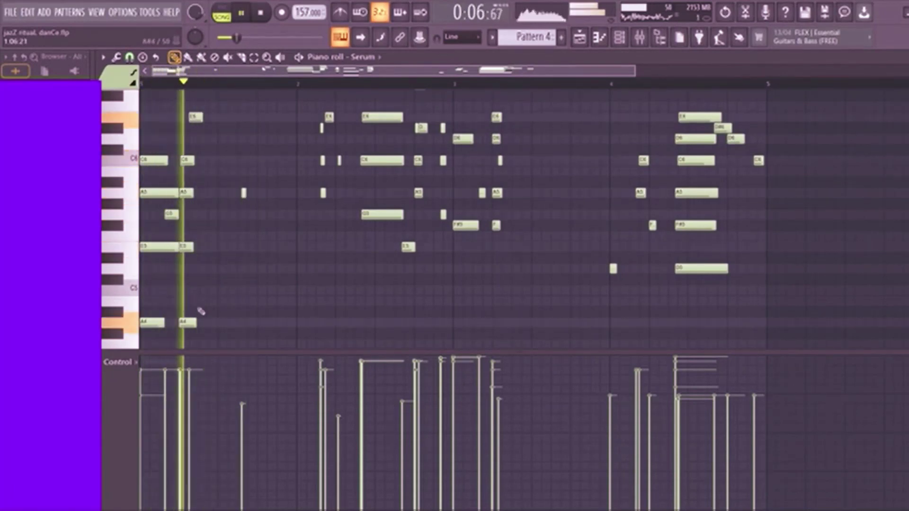
pyautogui.press('space')
pyautogui.press('space')
# Remove bar 1's A5 notes and the second A4, add a short A5 before the second chord, and shift the G5 into that chord.
pyautogui.rightClick(173, 194)
pyautogui.rightClick(185, 193)
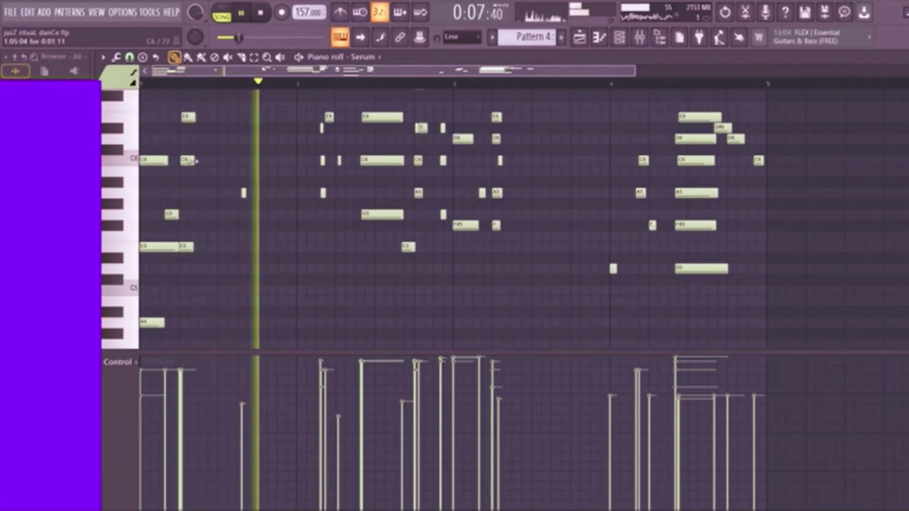
pyautogui.press('space')
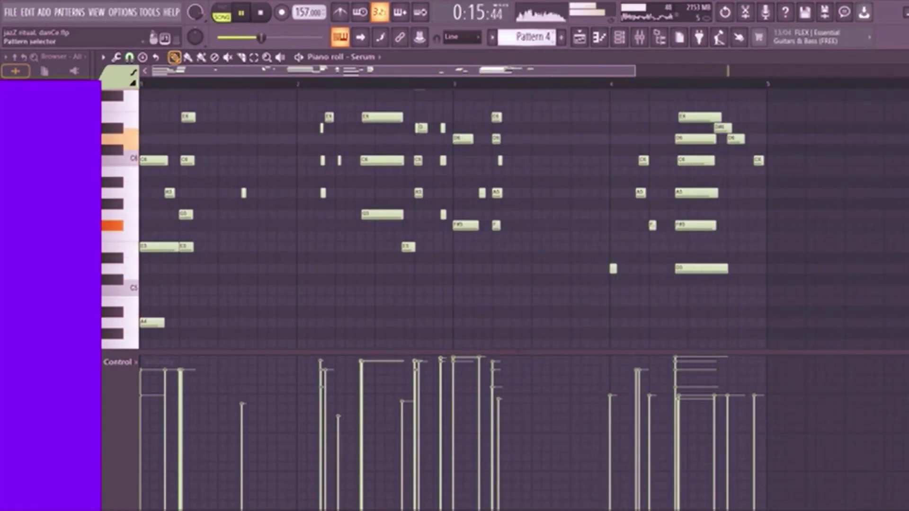
# Switch to Pattern 3, add short E6 and C6 notes above the second G5 in bar 1, and audition the opening.
pyautogui.scroll(1, 529, 38)
pyautogui.scroll(-2, 529, 37)
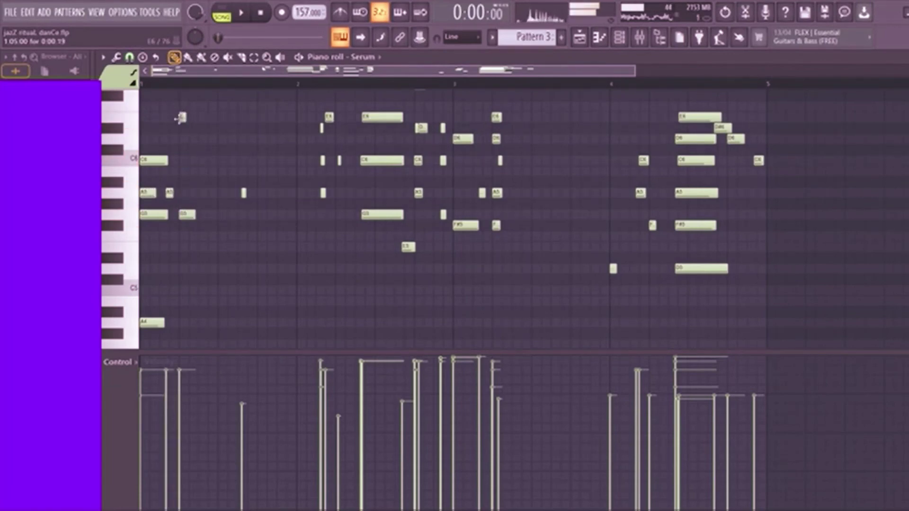
pyautogui.press('space')
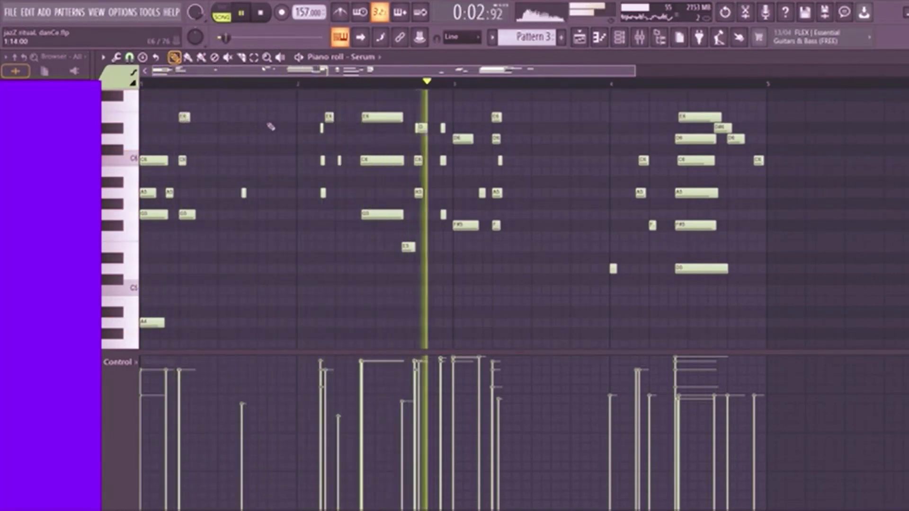
pyautogui.press('space')
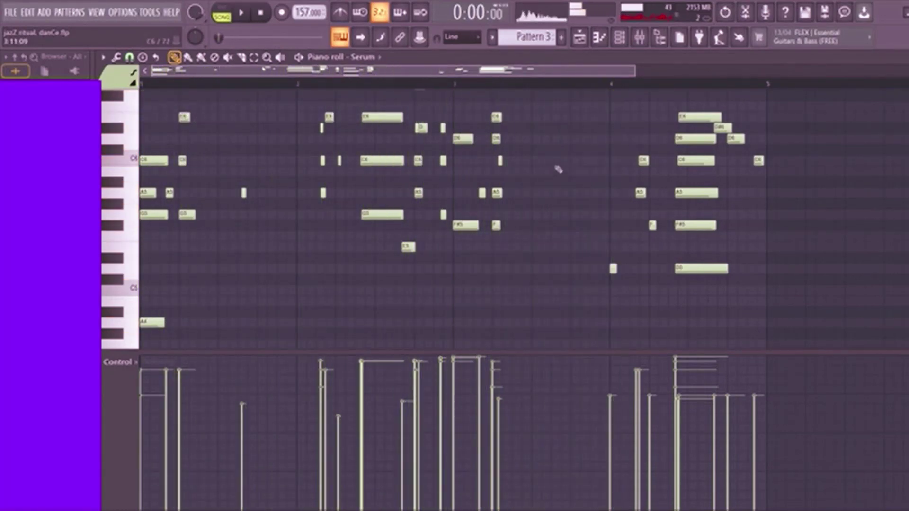
# Fill the gap in bar 3 with a short C6 at step 11 and a short A5 at step 15, auditioning from bar 3.
pyautogui.click(469, 88)
pyautogui.press('space')
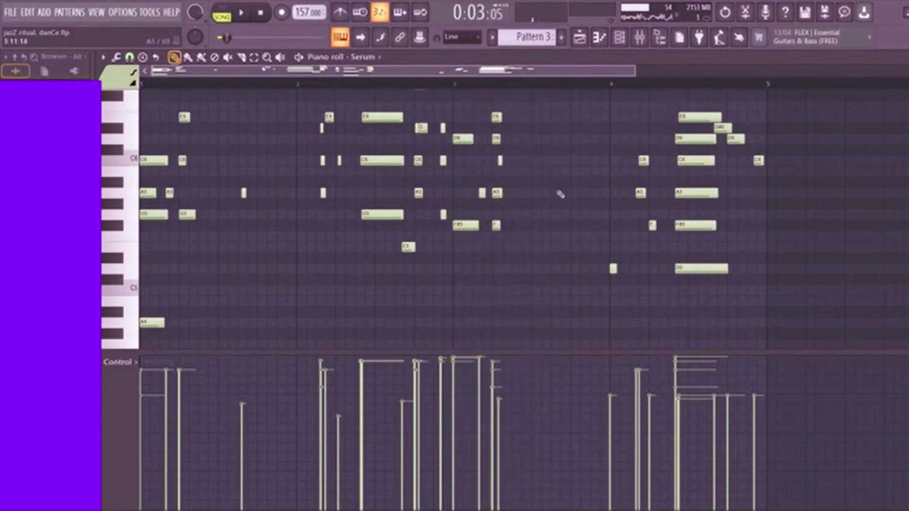
pyautogui.moveTo(556, 162); pyautogui.dragTo(560, 165)
pyautogui.press('space')
pyautogui.press('space')
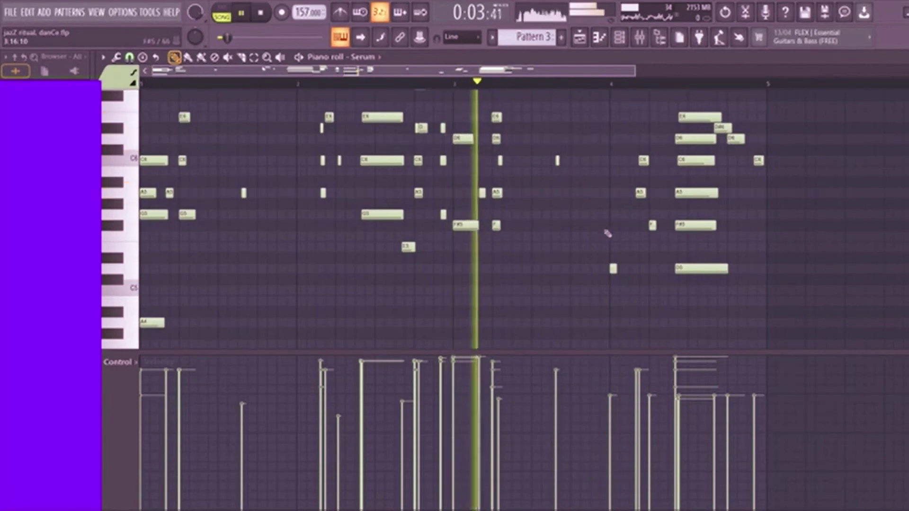
pyautogui.click(591, 216)
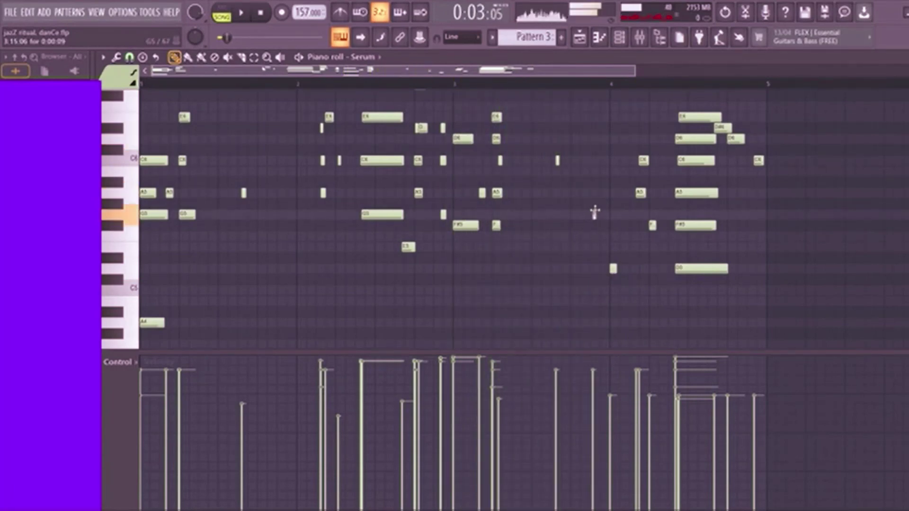
pyautogui.click(598, 192)
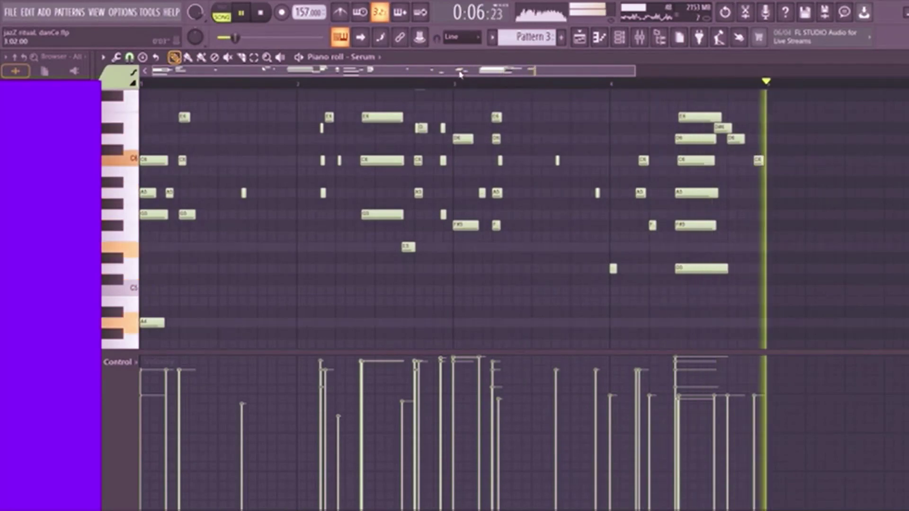
# Play the arrangement's Pattern 2 and Pattern 5 clips from bar 17 in the Playlist and save the project.
pyautogui.click(579, 37)
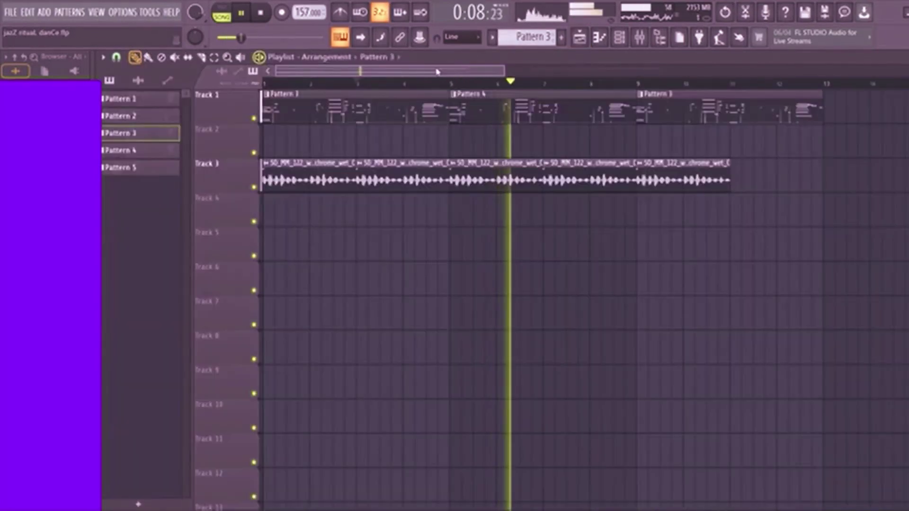
pyautogui.moveTo(523, 71); pyautogui.dragTo(711, 73)
pyautogui.click(650, 89)
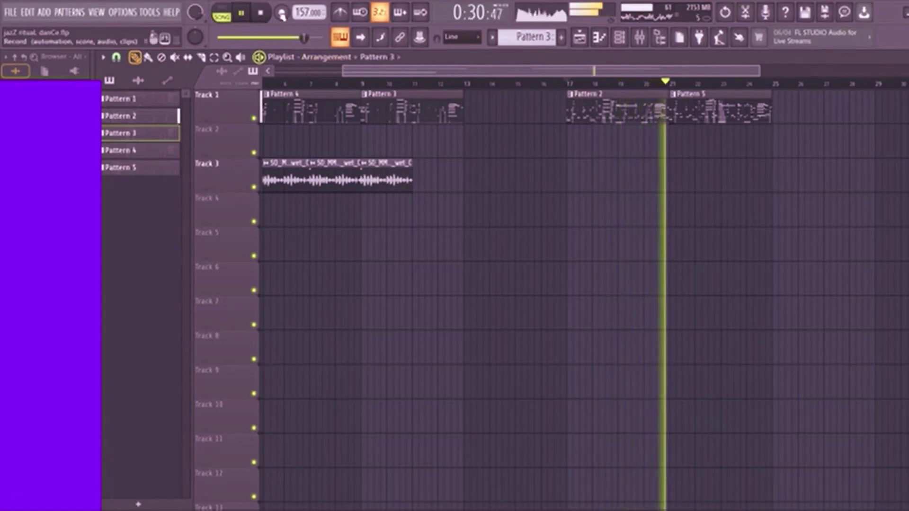
pyautogui.press('space')
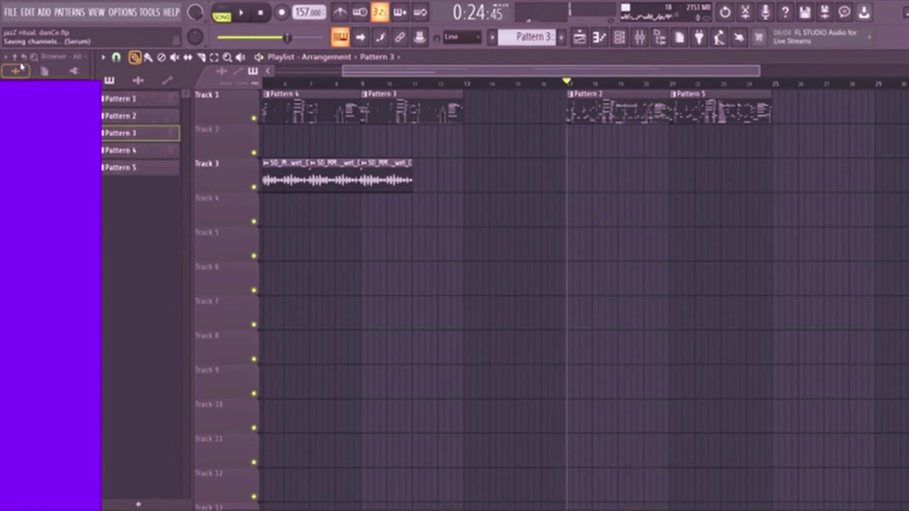
pyautogui.hscroll(-4, 442, 87)
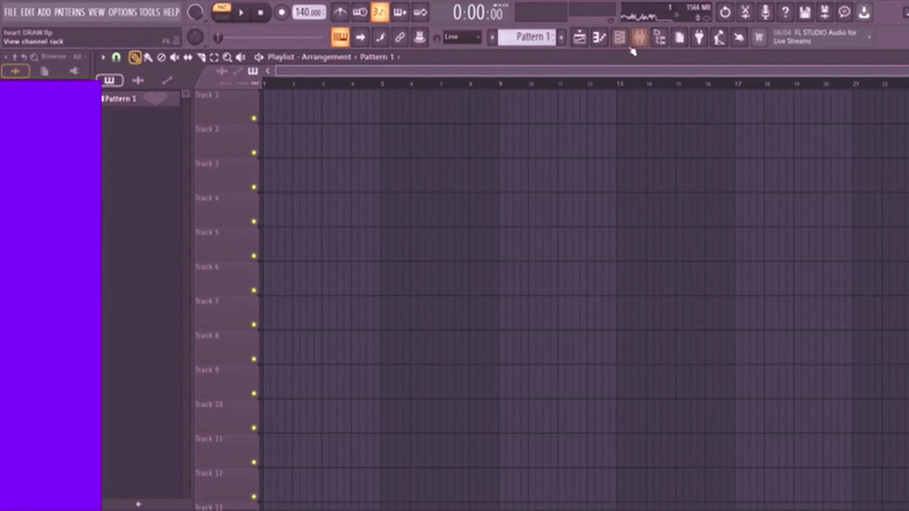
# Switch to heart DRAW.flp and examine the complete heart-shaped note drawing of Pattern 1 in the Sampler's piano roll.
pyautogui.click(599, 37)
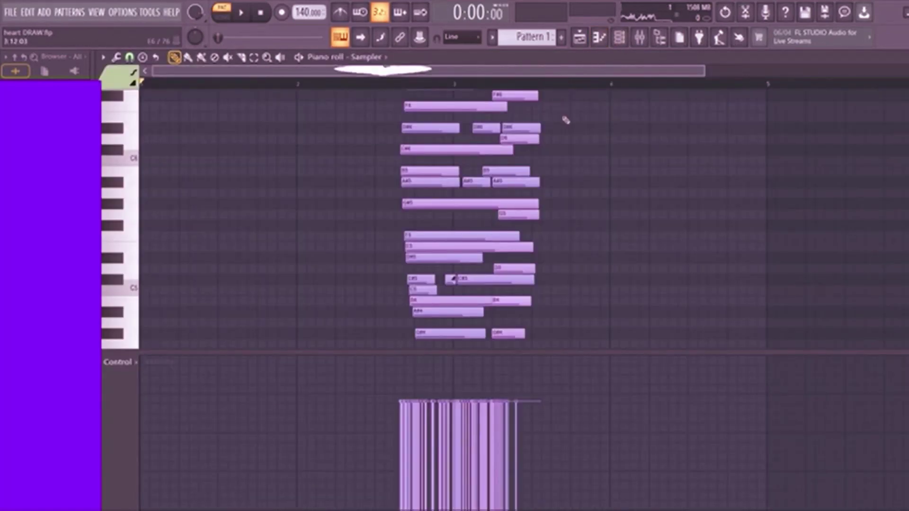
pyautogui.scroll(-2, 567, 151)
pyautogui.scroll(-6, 707, 142)
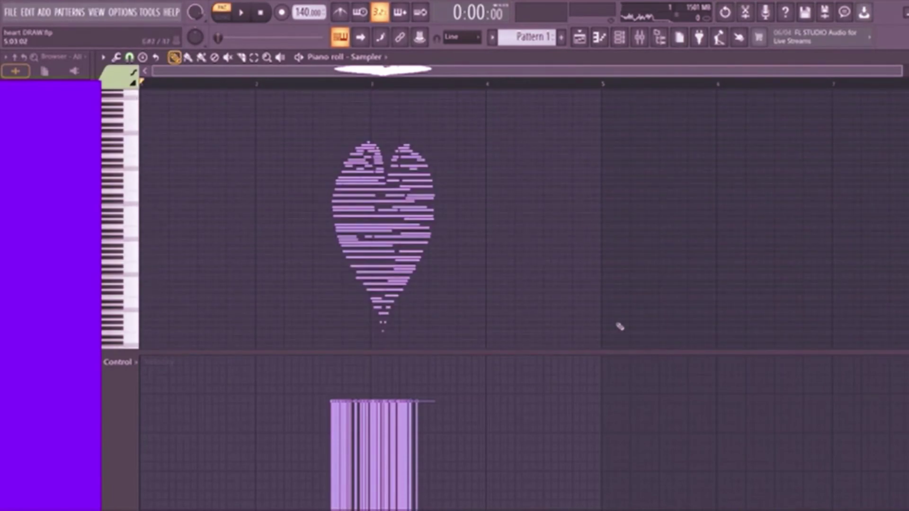
pyautogui.moveTo(899, 71); pyautogui.dragTo(608, 101)
pyautogui.click(458, 83)
pyautogui.moveTo(473, 71); pyautogui.dragTo(446, 113)
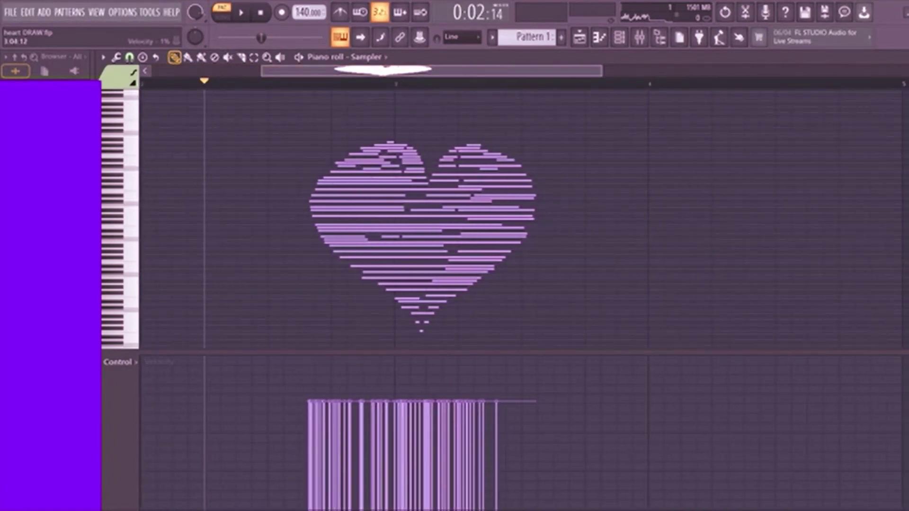